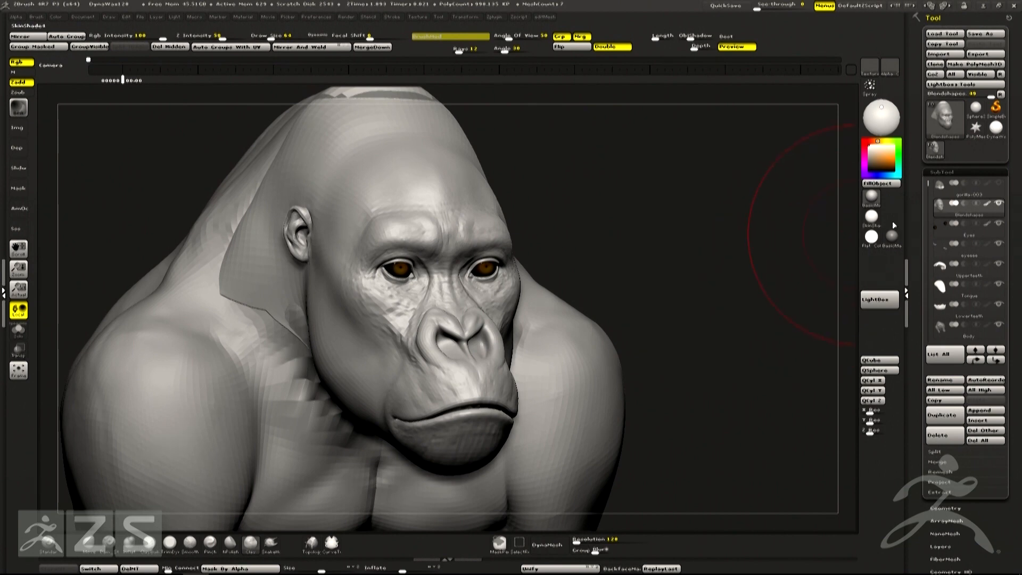
Make gorilla-003 the active subtool, hide the Blendshapes subtool, and bring the detailed face into a closer view
left_click(939, 188)
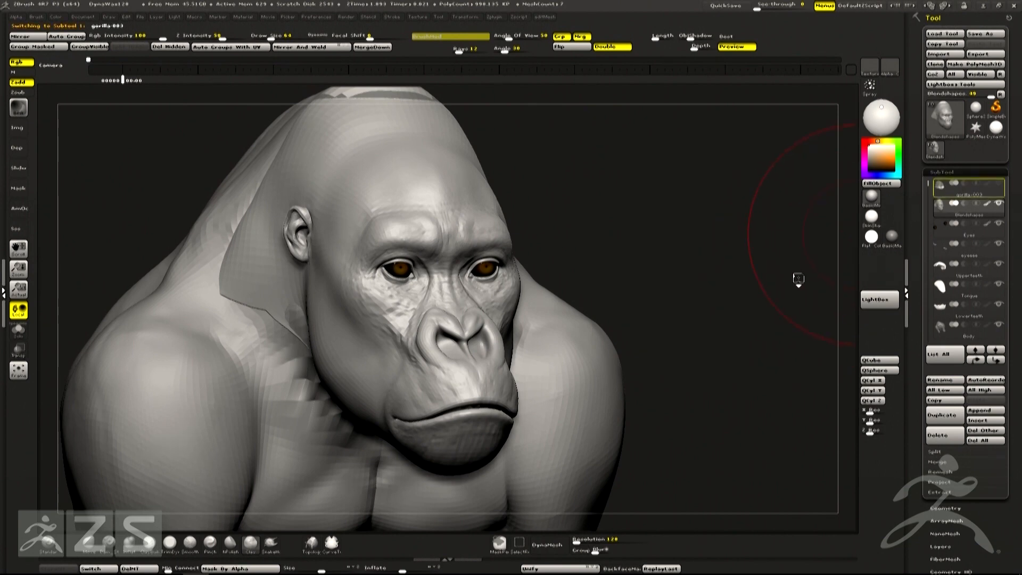
left_click(975, 205)
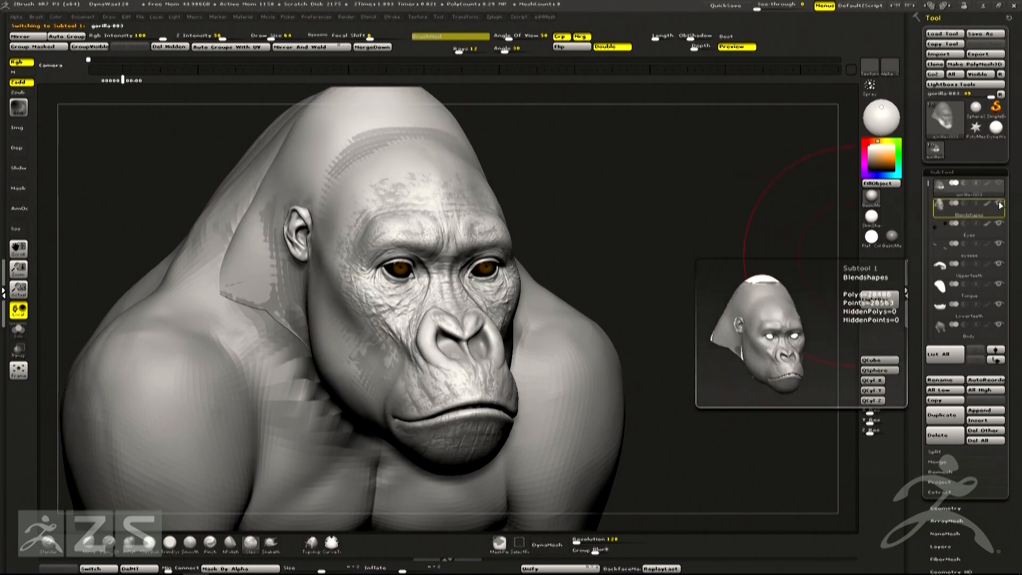
left_click(999, 205)
left_click_drag(705, 250, 740, 262, "alt")
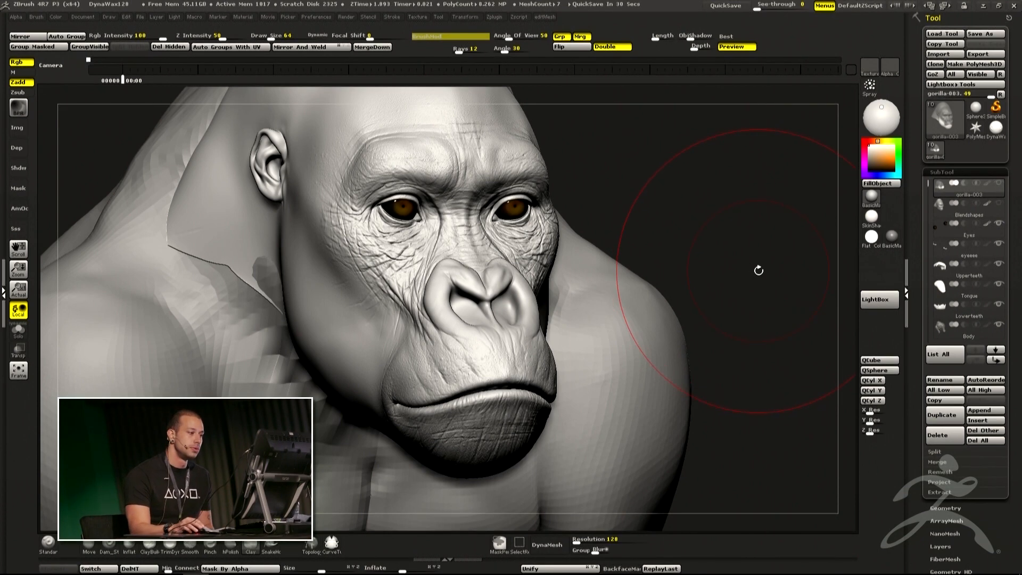
Switch to the ZBrush summit folder, open video 1 in VLC media player, and watch the skin-detail sculpting from the beginning
key("alt+Tab")
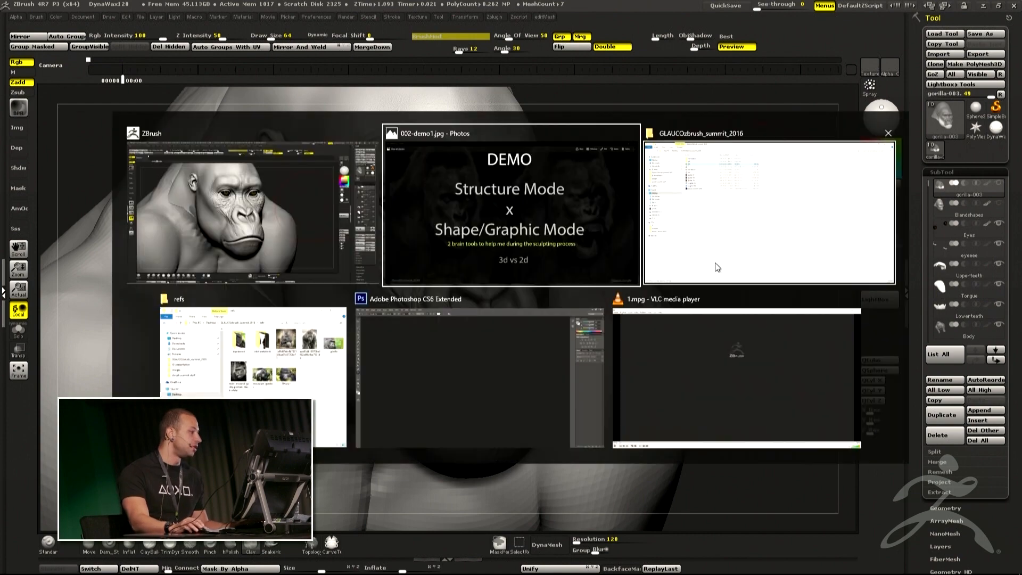
left_click(696, 253)
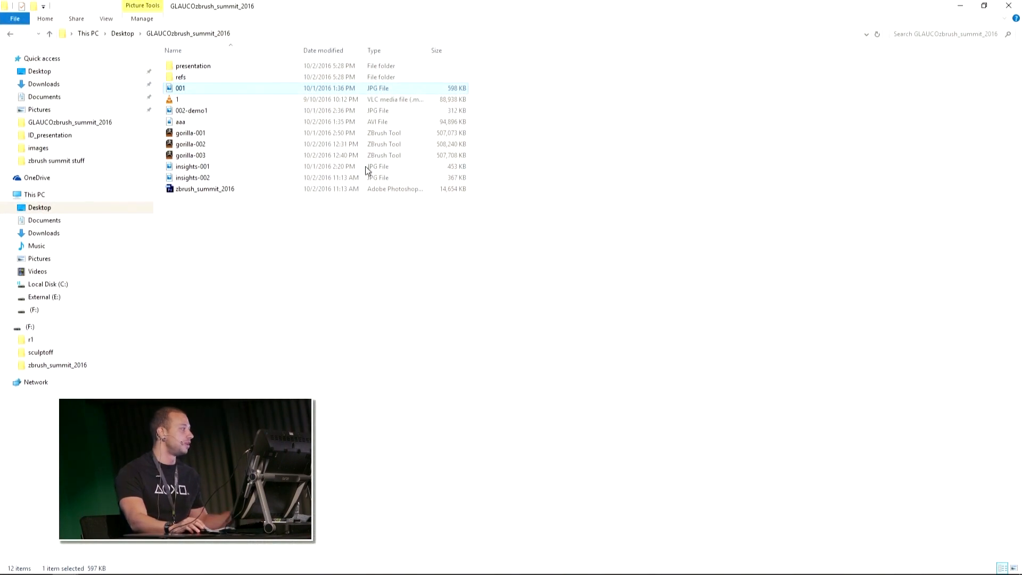
double_click(248, 122)
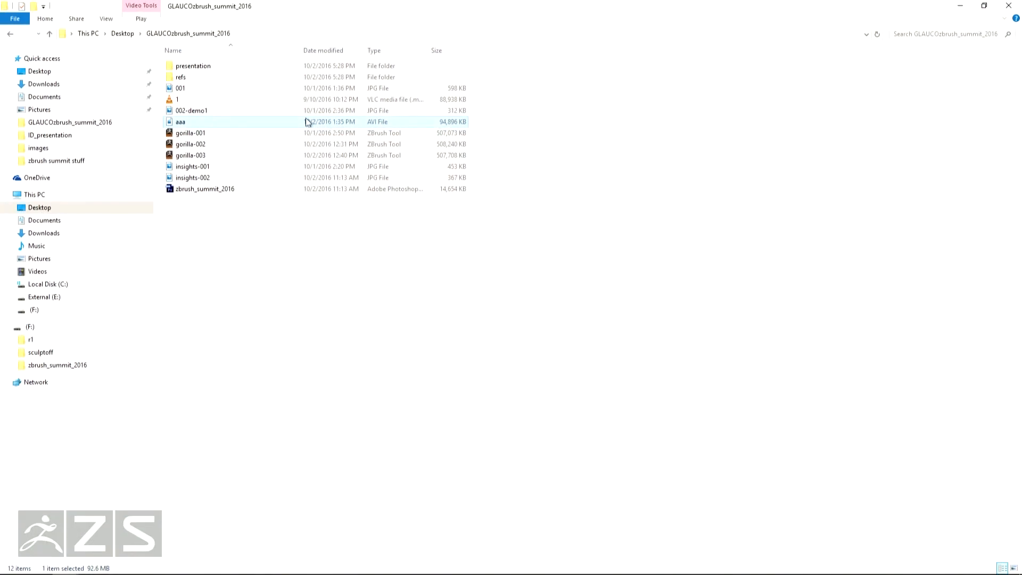
left_click(238, 103)
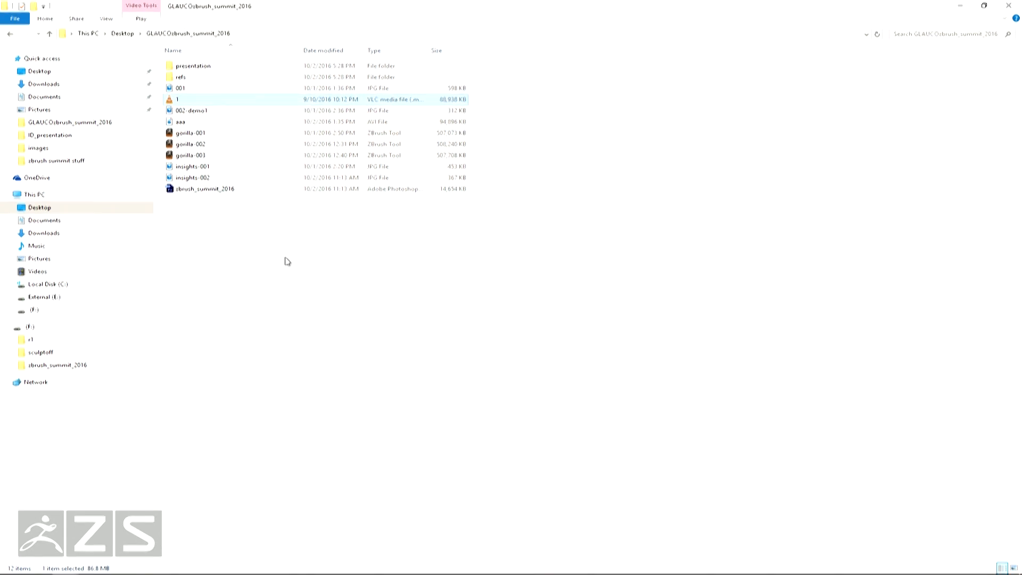
key("alt+Tab")
left_click(696, 356)
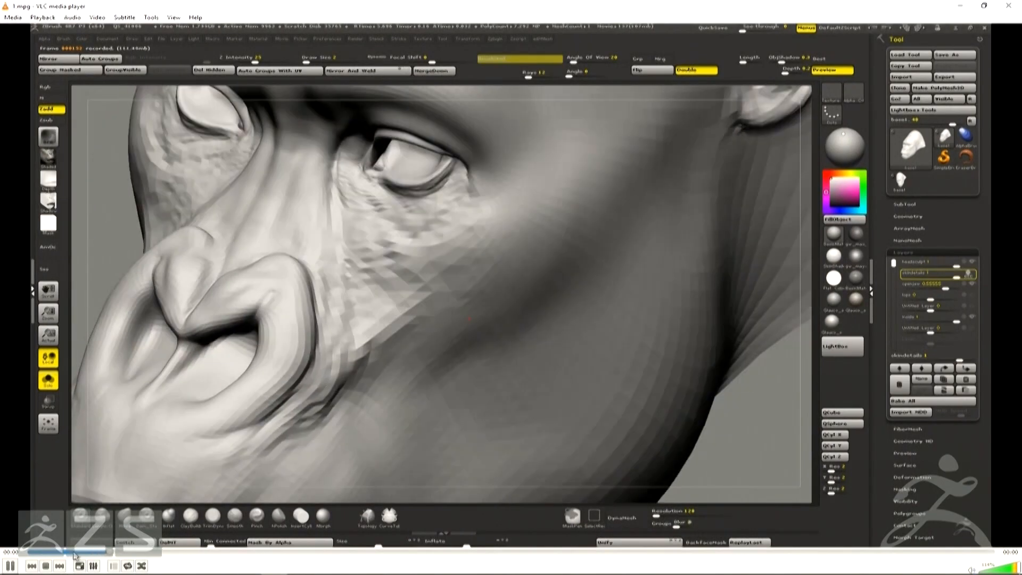
left_click_drag(78, 553, 20, 552)
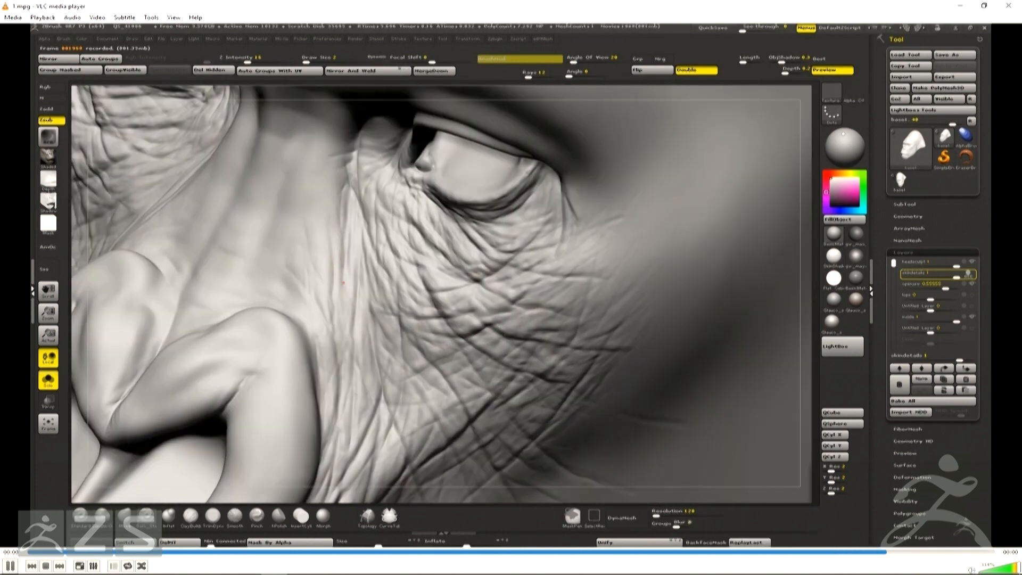
key("space")
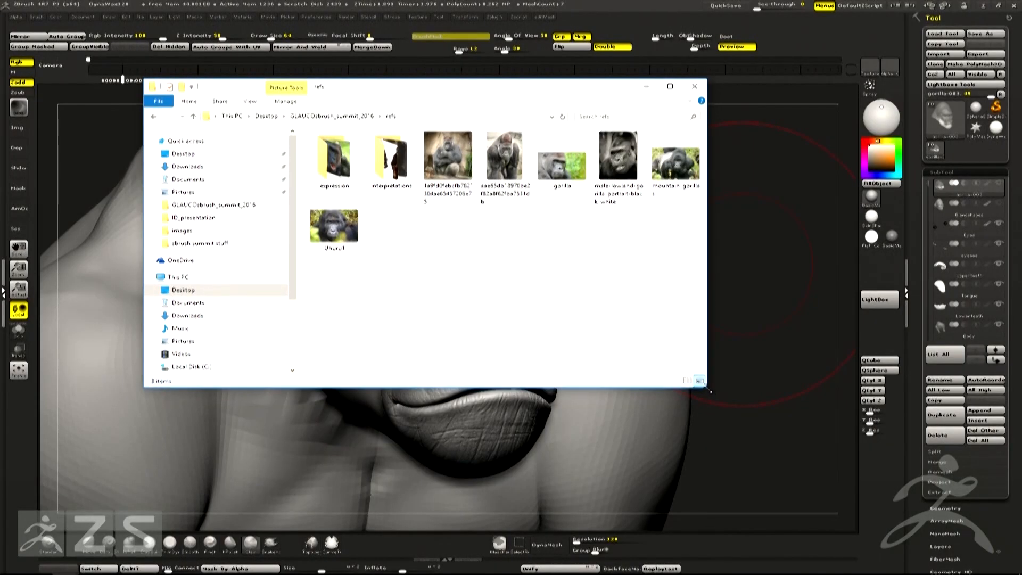
Enlarge the refs folder window and examine the gorilla reference photos from the seated gorilla through Uhuru1 for facial structure and skin
left_click_drag(709, 388, 692, 465)
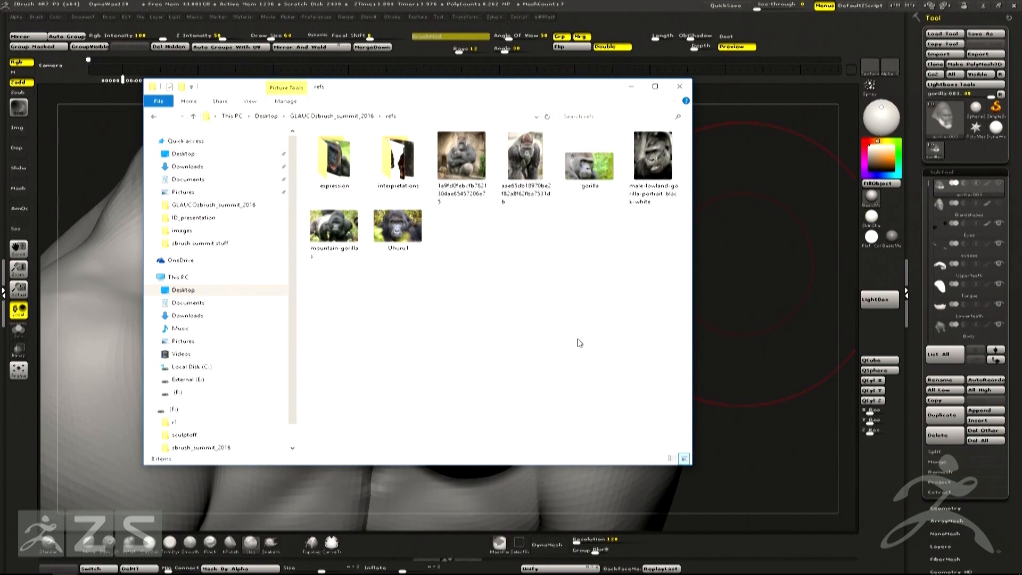
left_click(475, 183)
double_click(475, 182)
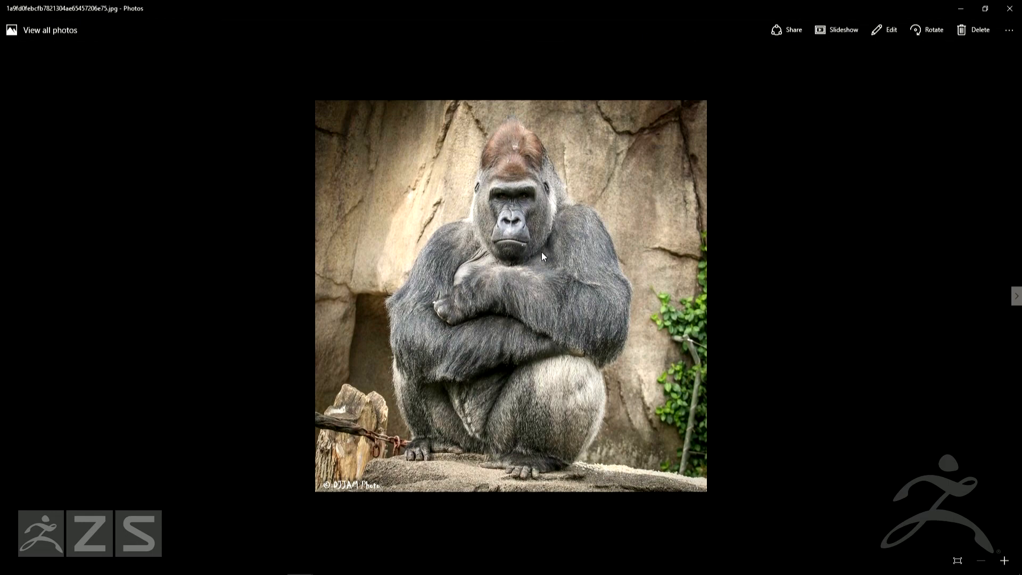
scroll(542, 252, "down", 1)
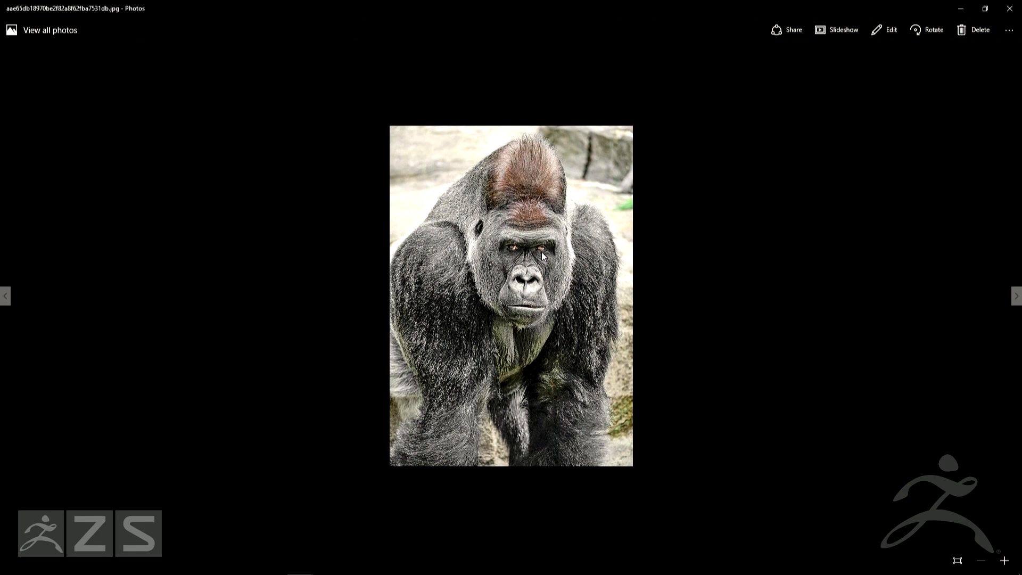
scroll(541, 252, "down", 1)
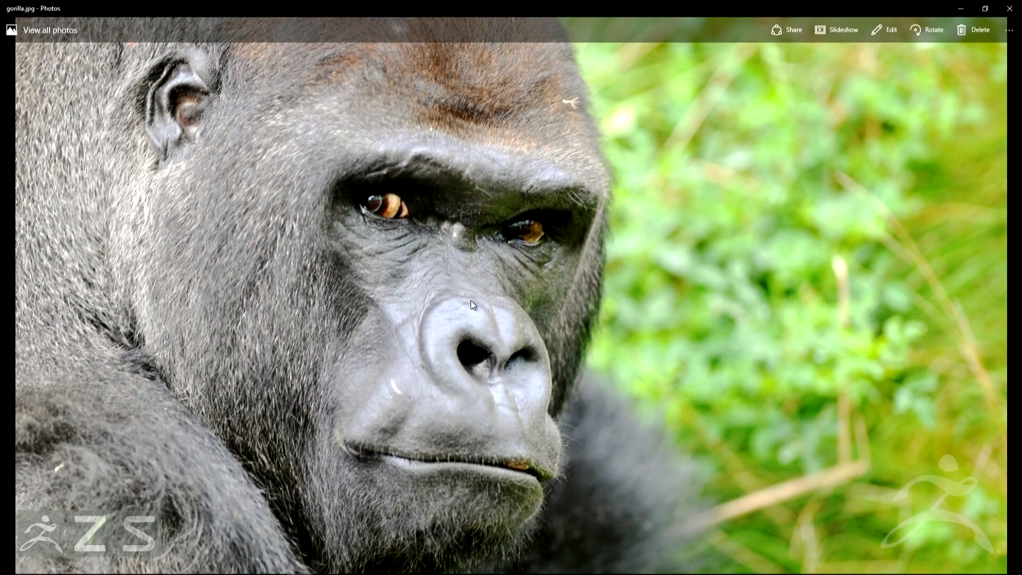
key("Right")
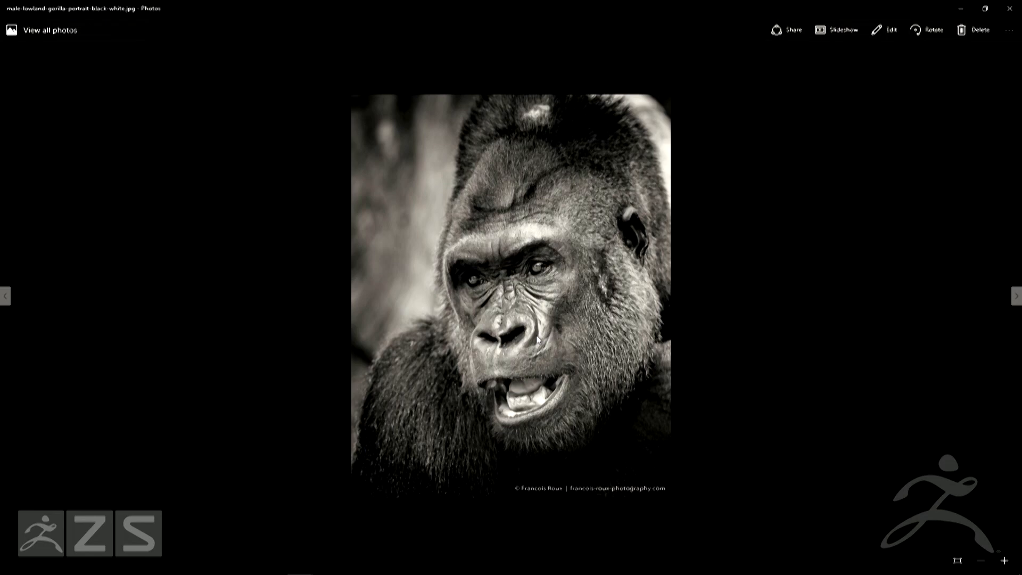
key("Right")
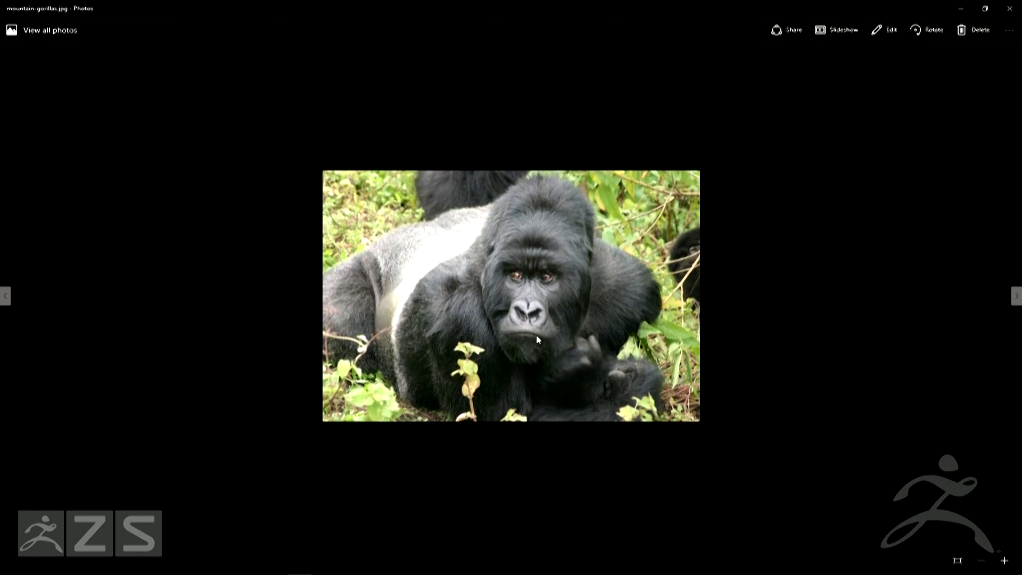
key("Right")
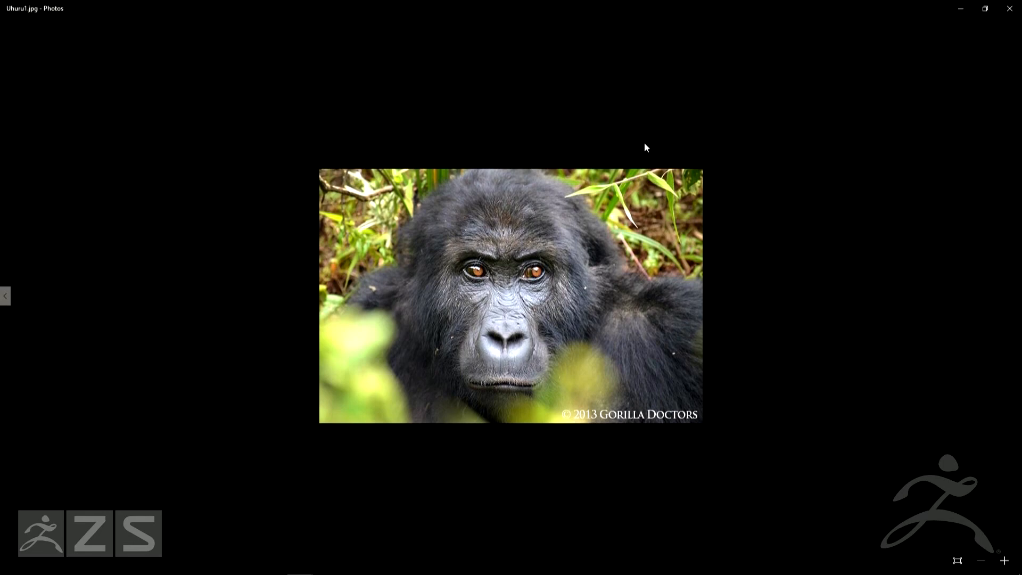
left_click(1009, 9)
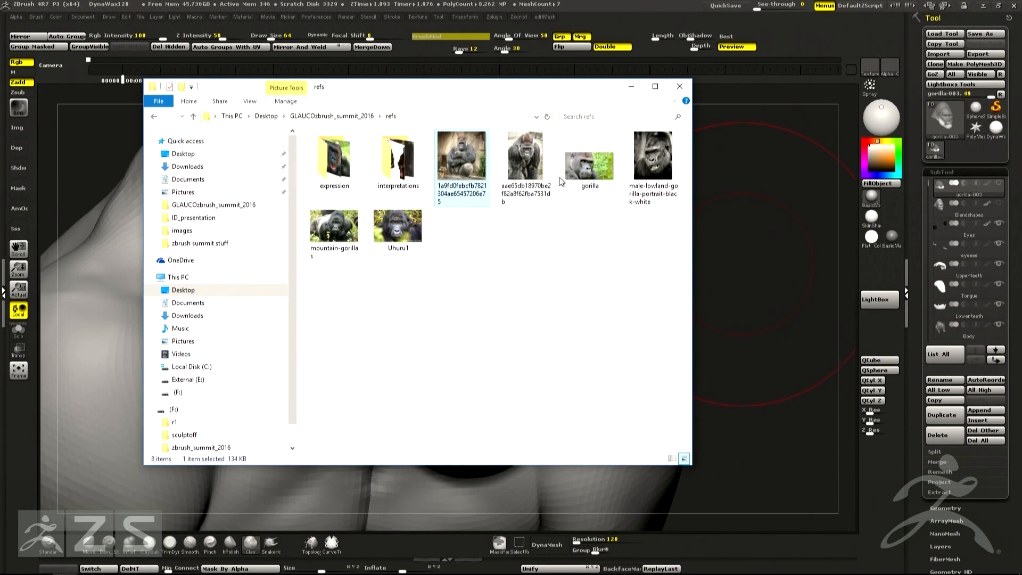
Open the expression folder and compare its ape photos for open-mouth expressions and teeth, ending on the lowland gorilla close-up
left_click_drag(488, 95, 500, 96)
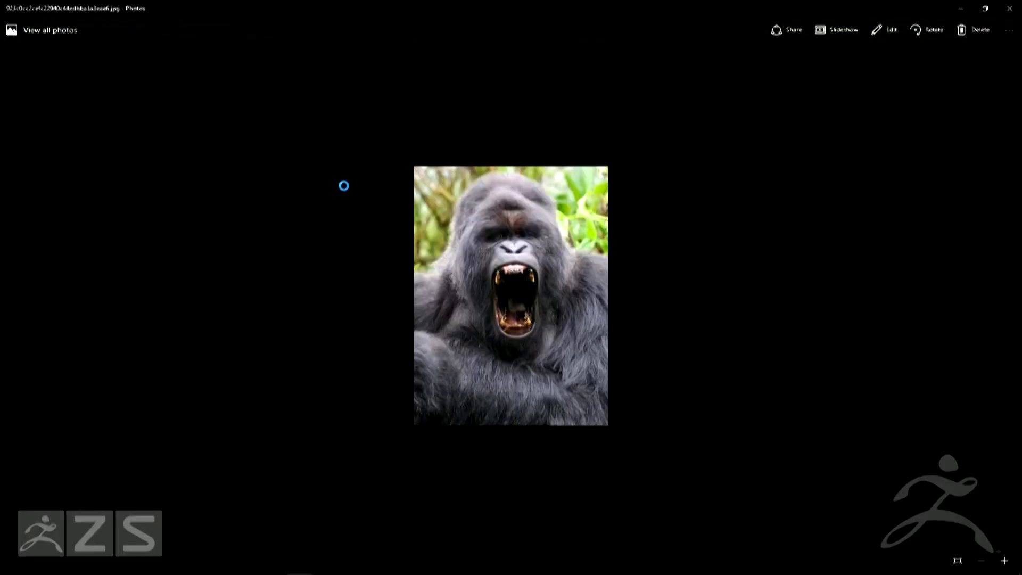
key("Right")
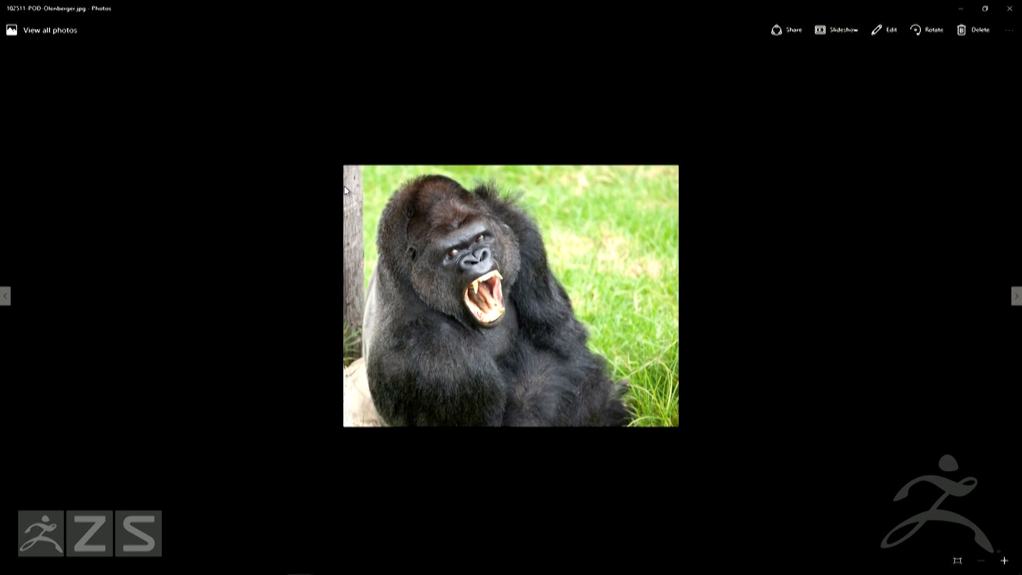
key("Right")
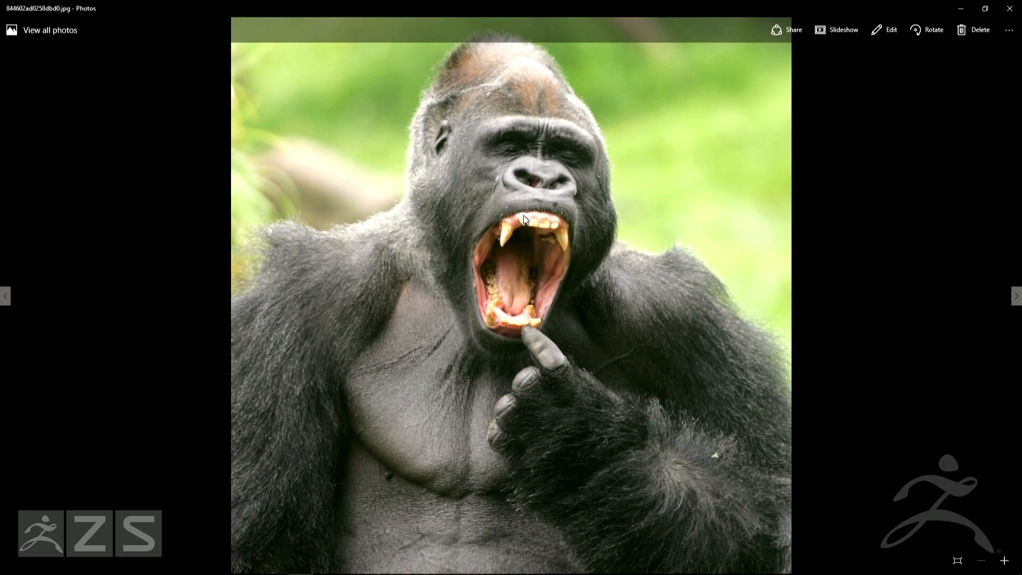
key("Right")
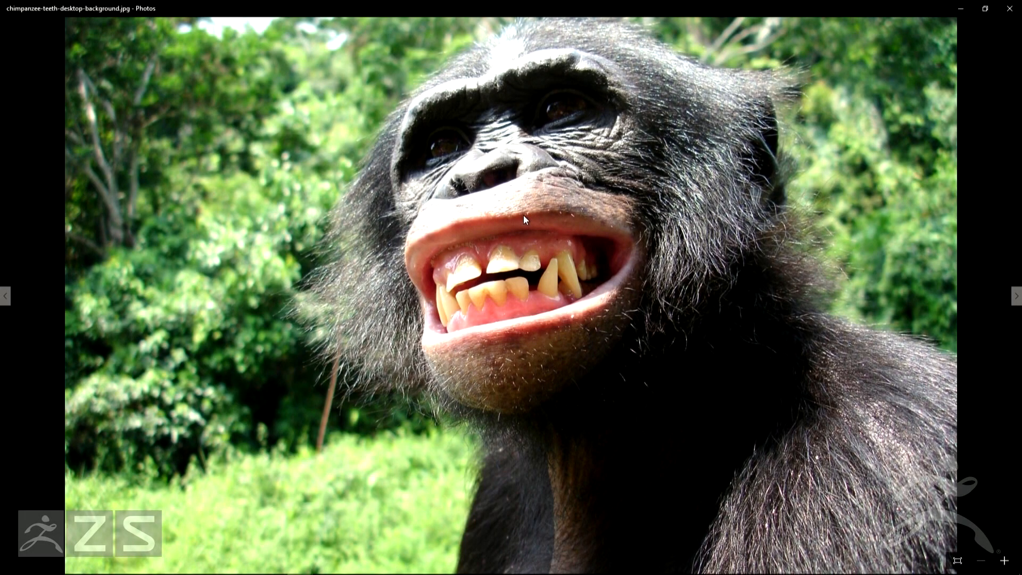
key("Left")
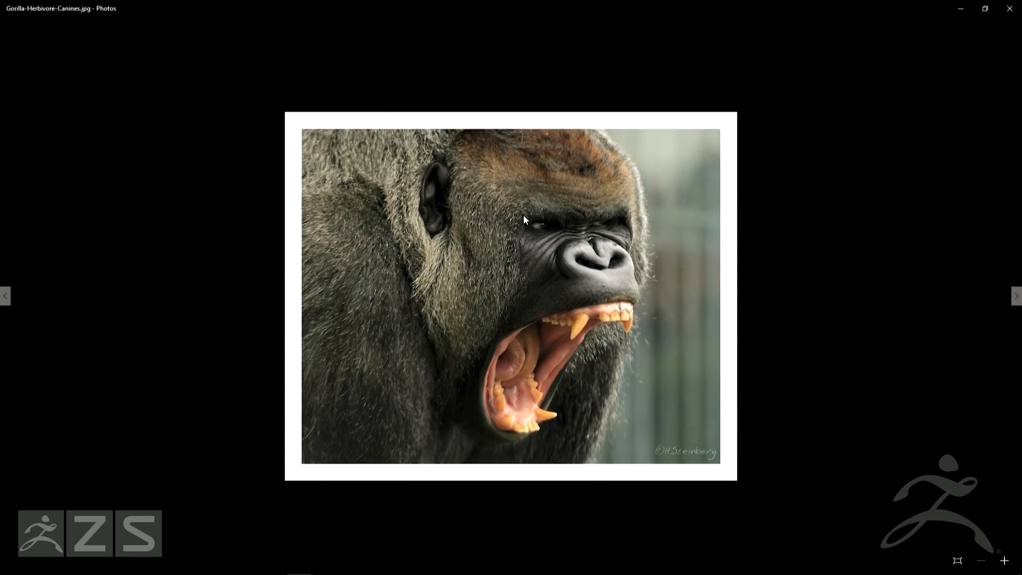
key("Left")
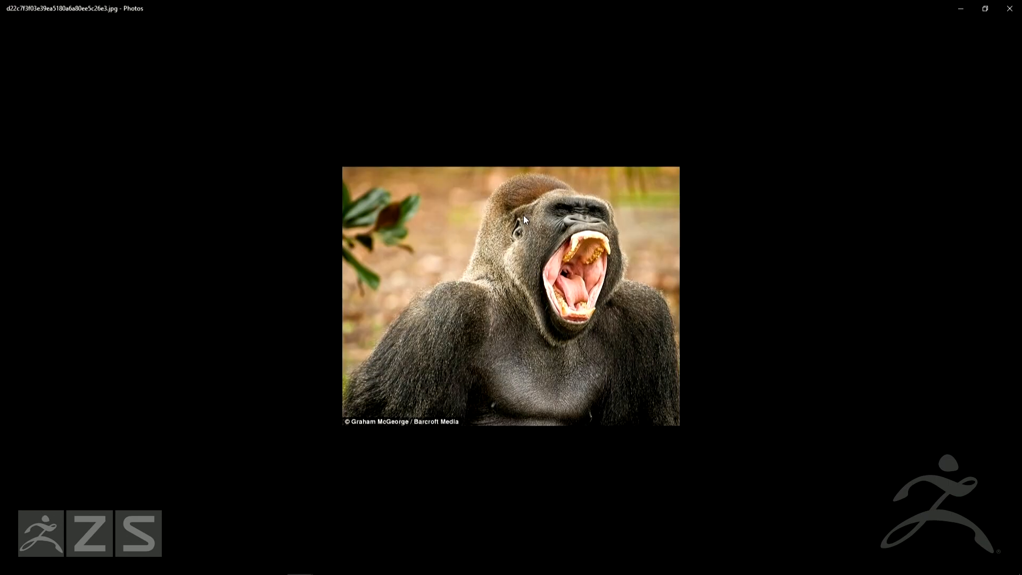
key("Right")
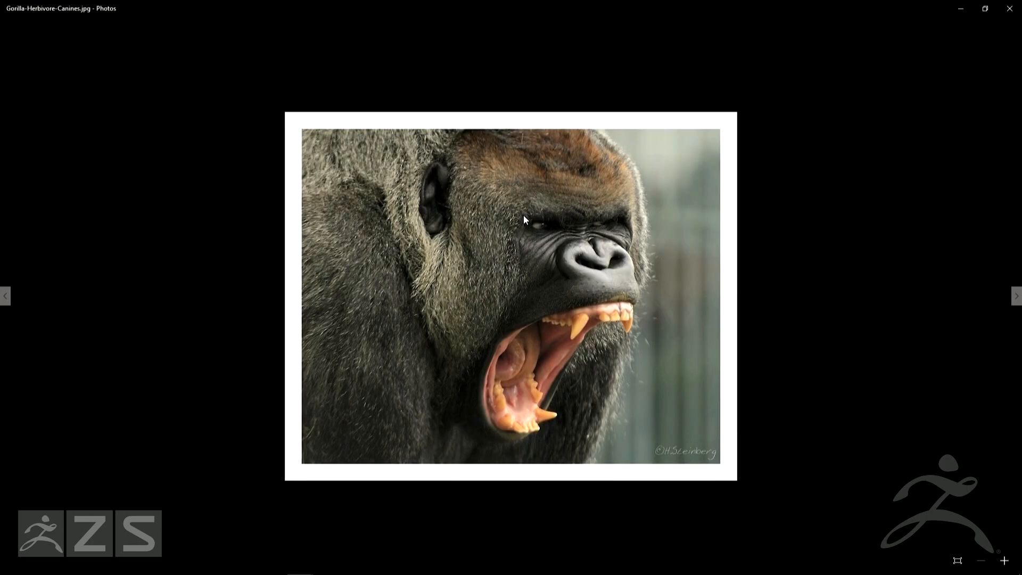
key("Right")
key("Right")
key("Right")
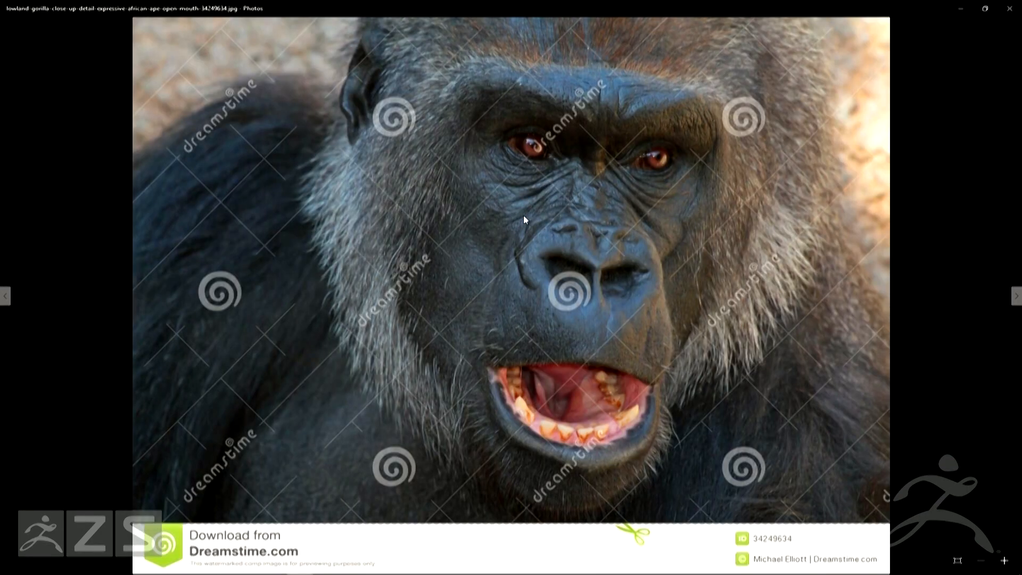
left_click(1010, 8)
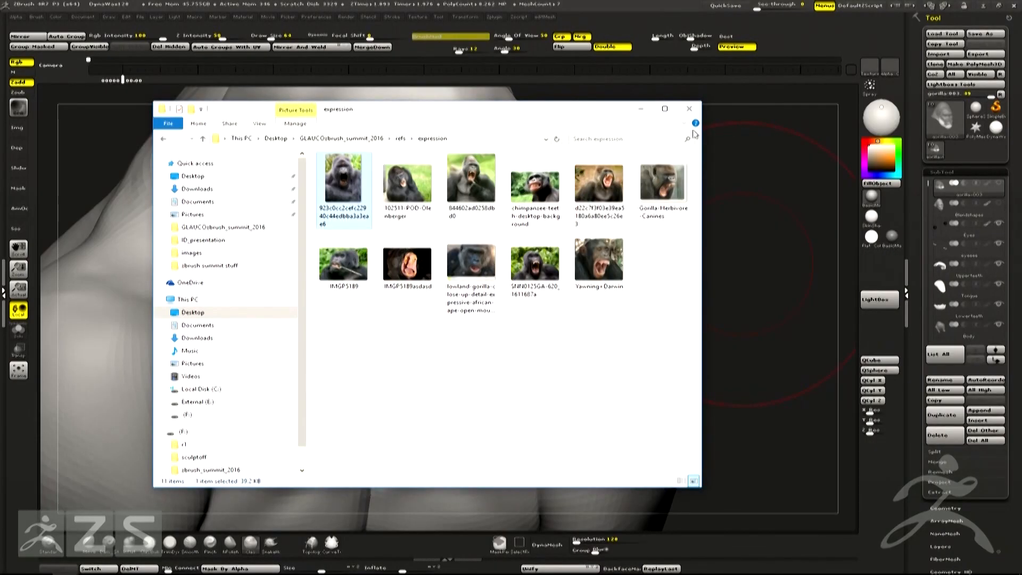
Go back to refs, open the interpretations folder, and examine its ape artworks from the bald clay head through the sculpture getting its glass eye
left_click(400, 138)
left_click_drag(431, 115, 425, 137)
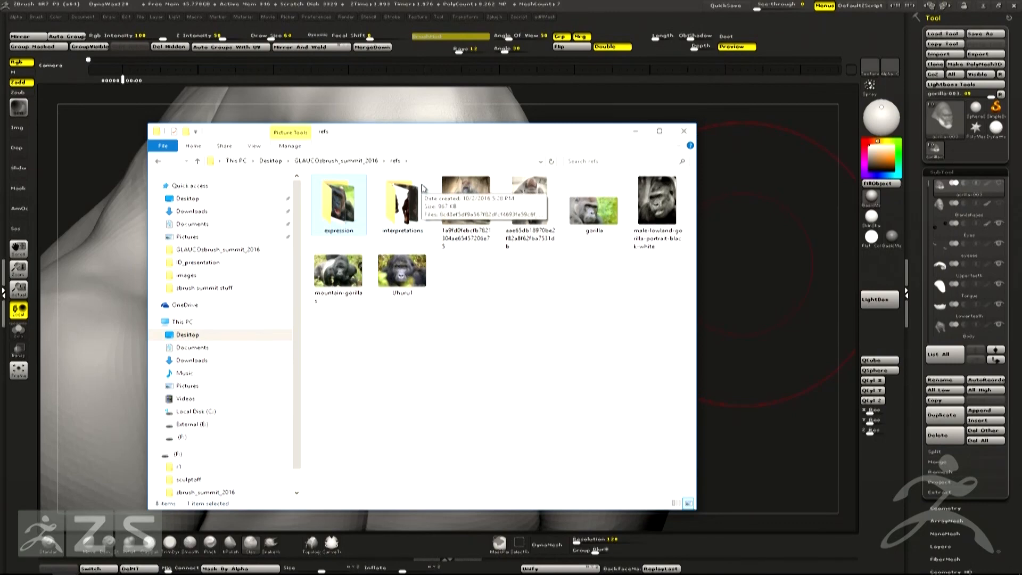
mouse_move(454, 127)
left_mouse_down()
mouse_move(458, 115)
mouse_move(450, 131)
left_mouse_up()
double_click(406, 193)
double_click(357, 203)
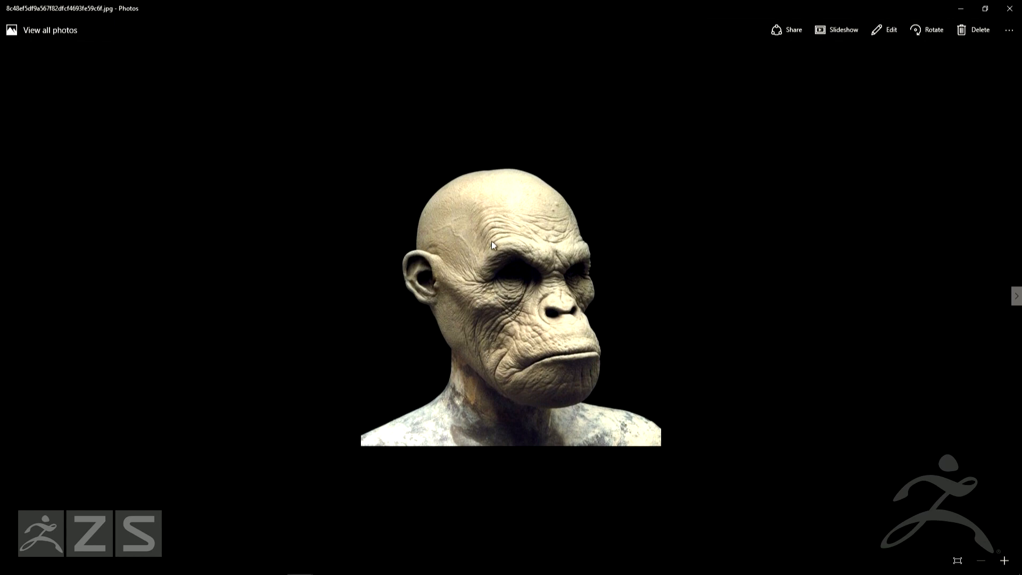
key("Right")
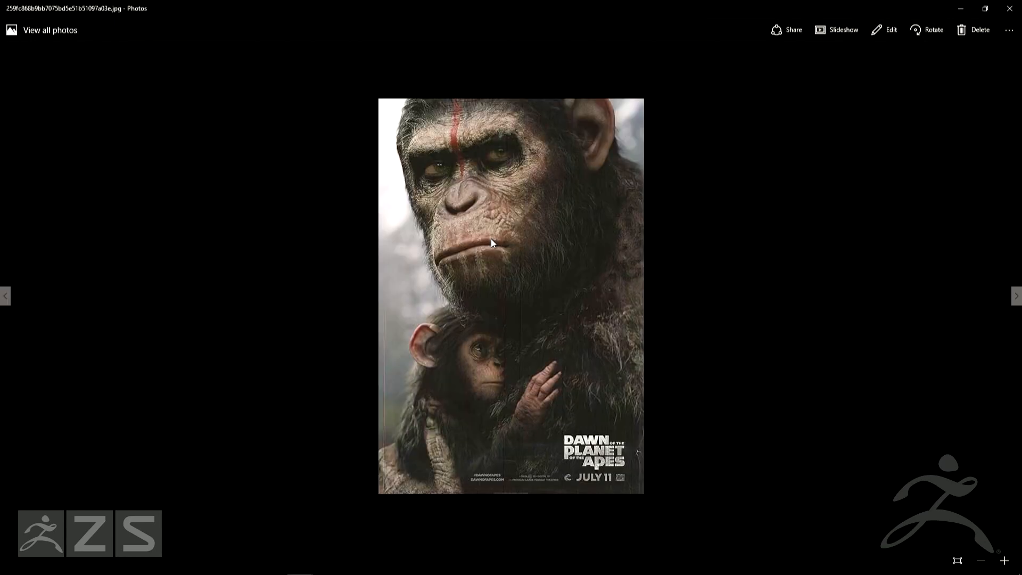
key("Right")
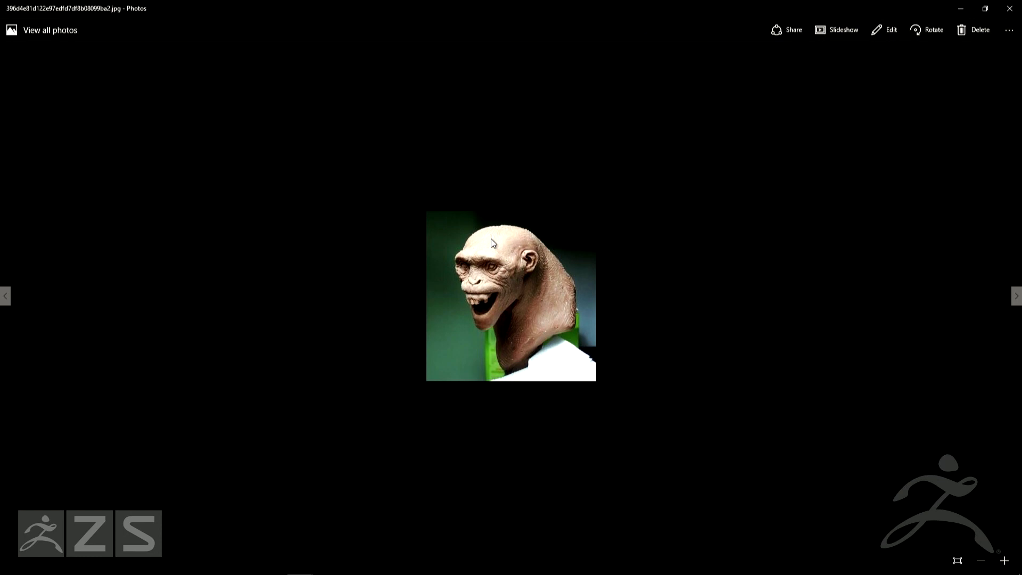
key("Right")
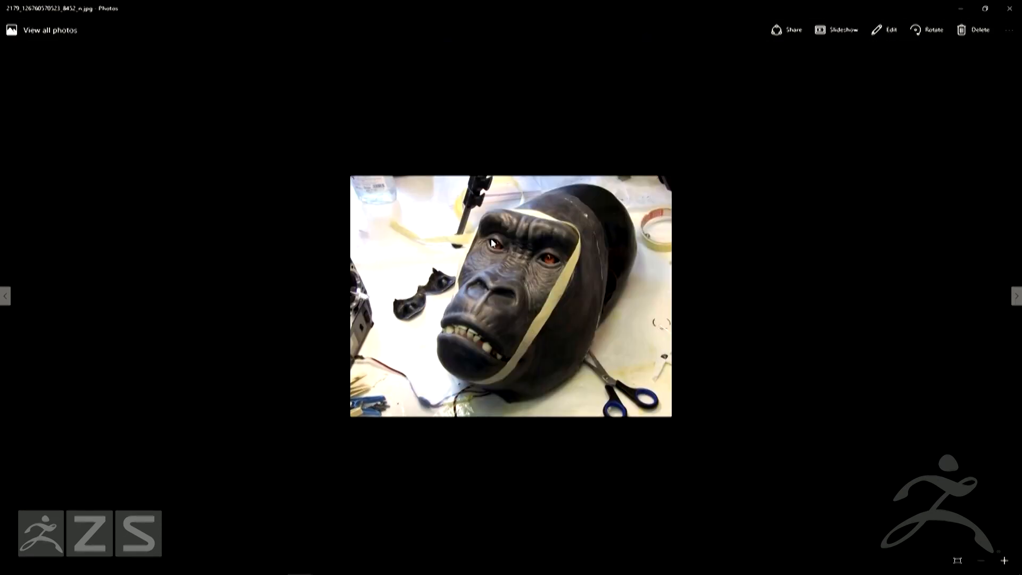
key("Right")
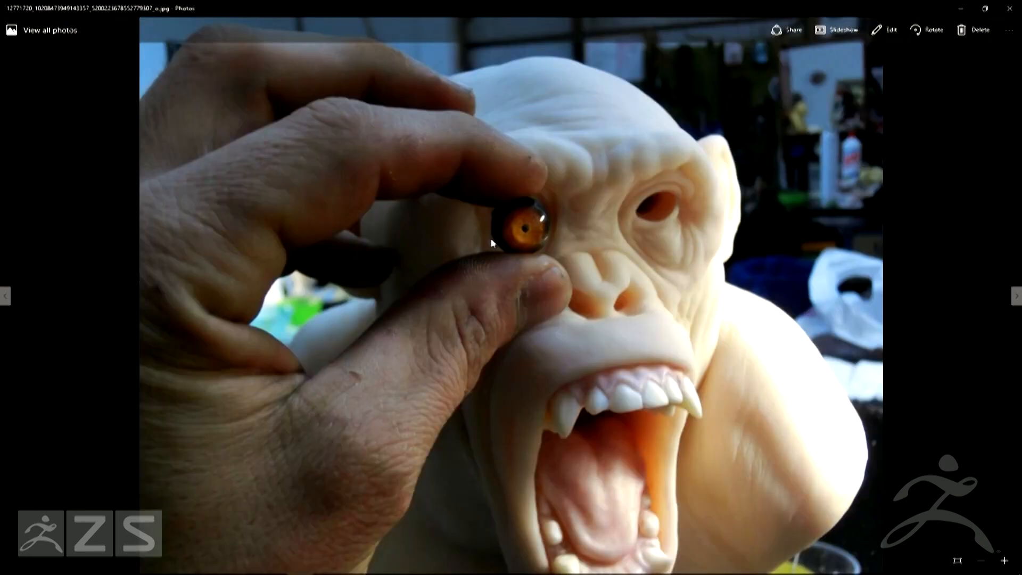
Examine the remaining interpretation images, from the grey frontal gorilla bust past the ape suits to the grey three-quarter bust with amber eyes
key("Right")
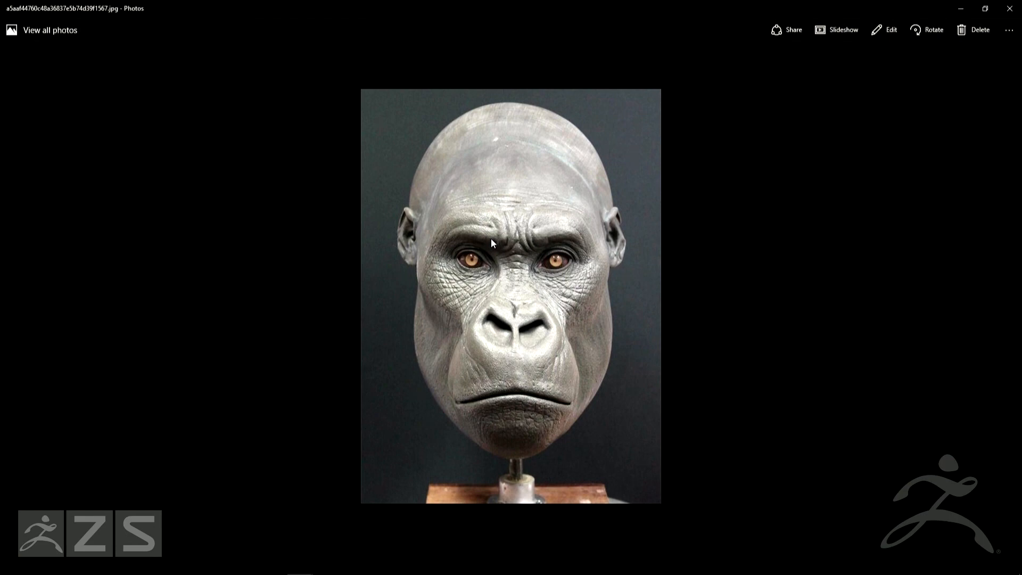
key("Right")
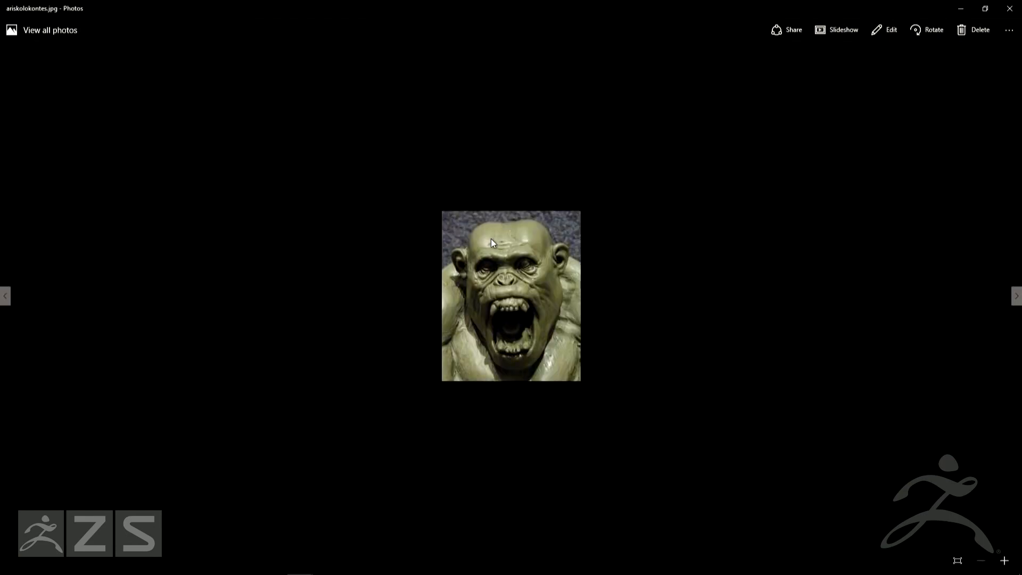
key("Right")
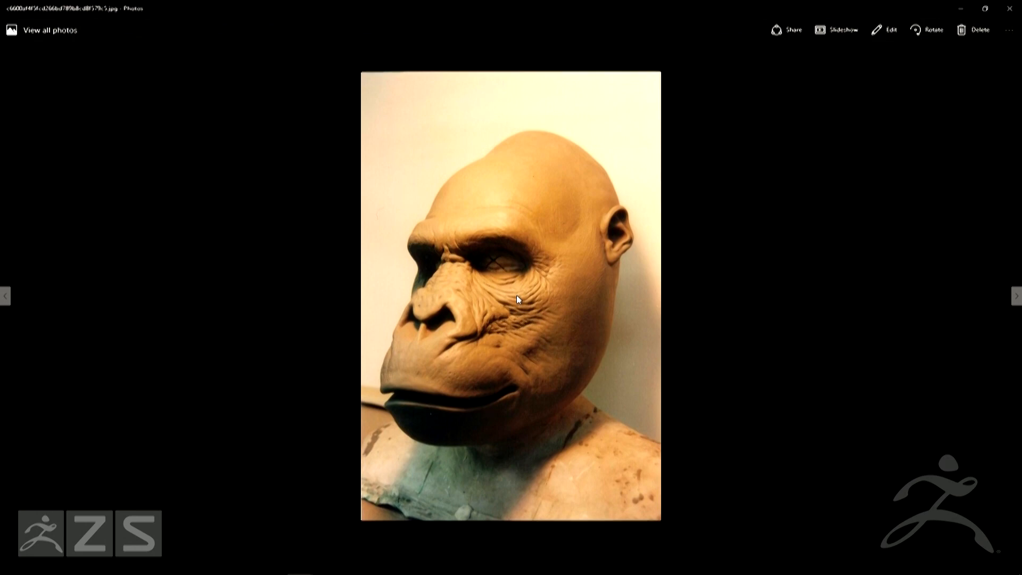
key("Right")
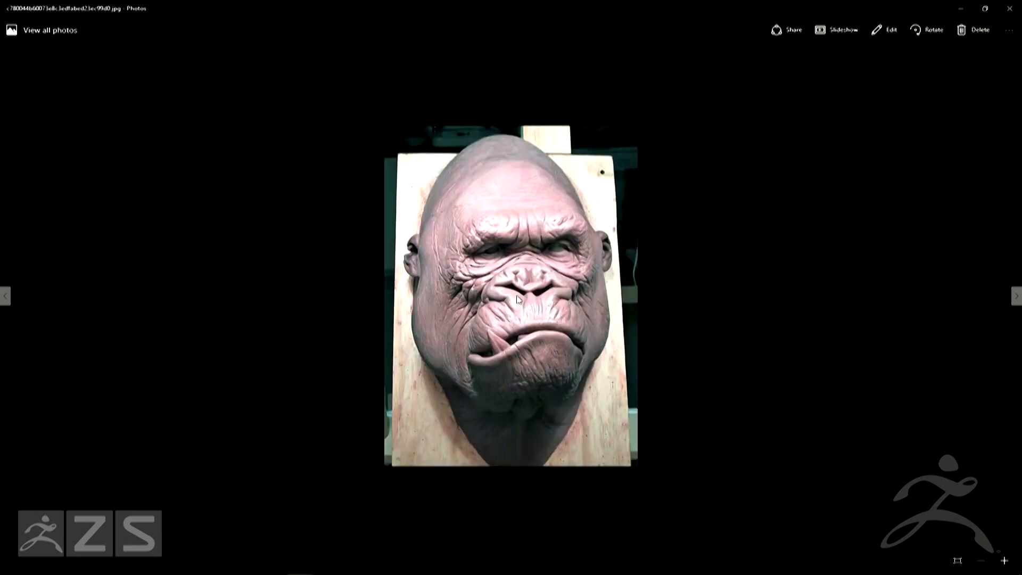
key("Right")
key("Right")
key("Right")
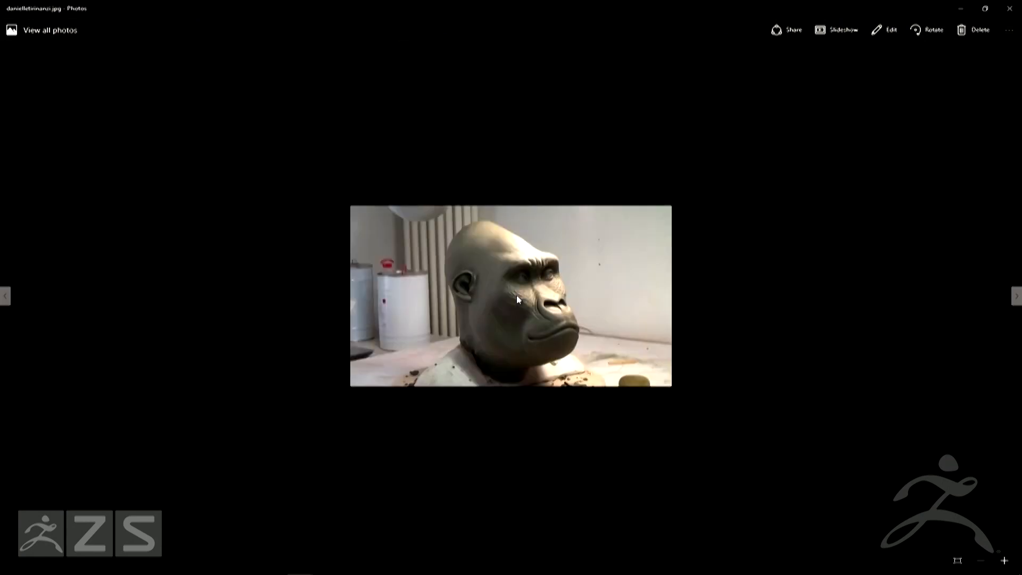
key("Right")
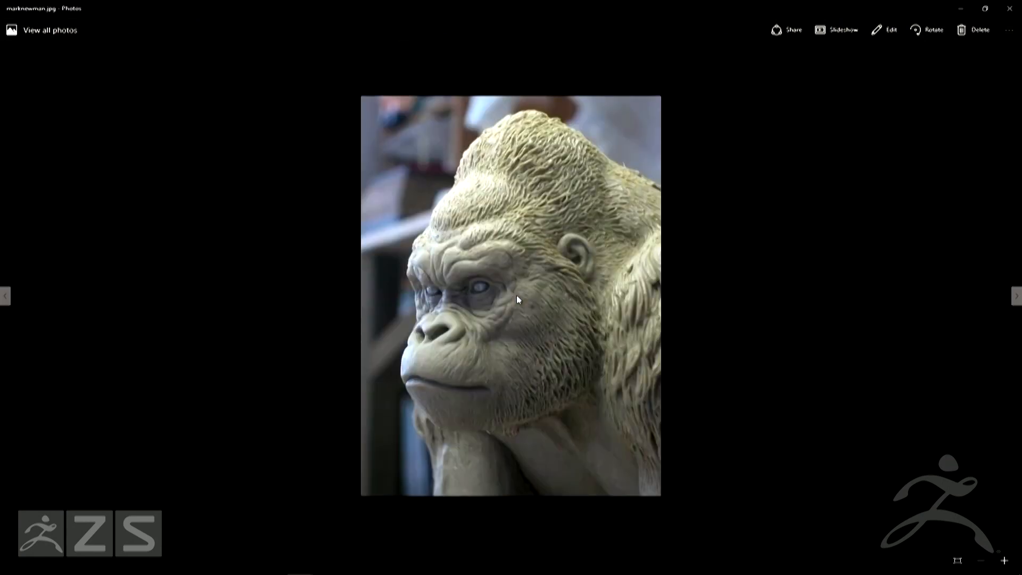
key("Right")
key("Right")
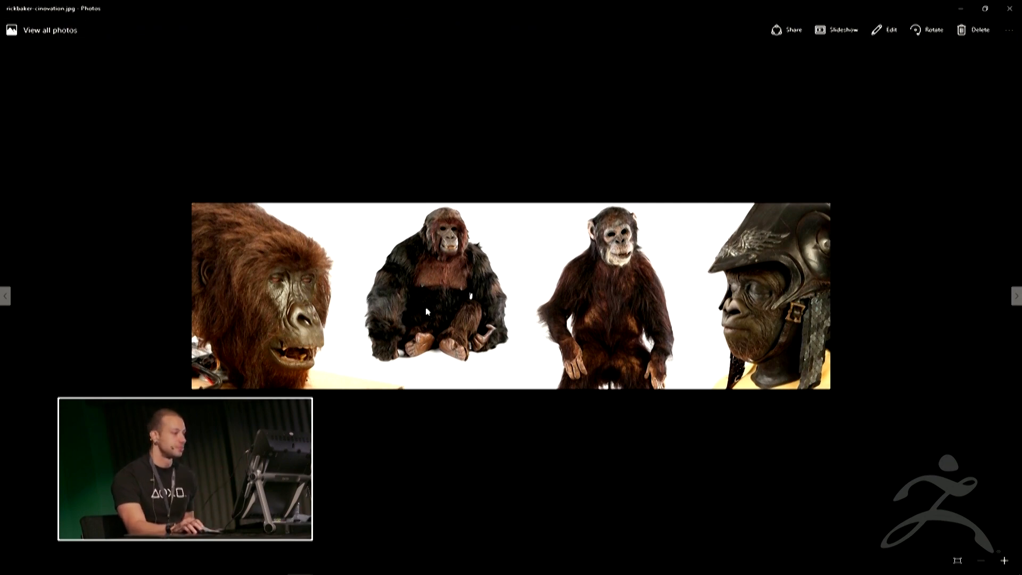
key("Right")
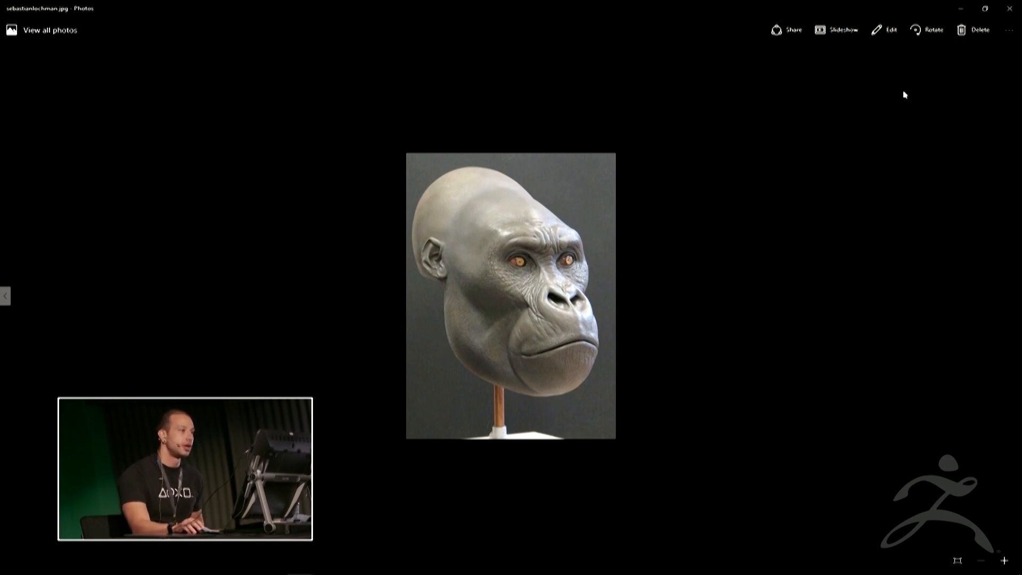
Close the reference photo, switch back to ZBrush, and open gorilla-003's Layers section at the start of its layer list
left_click(1009, 9)
left_click(721, 184)
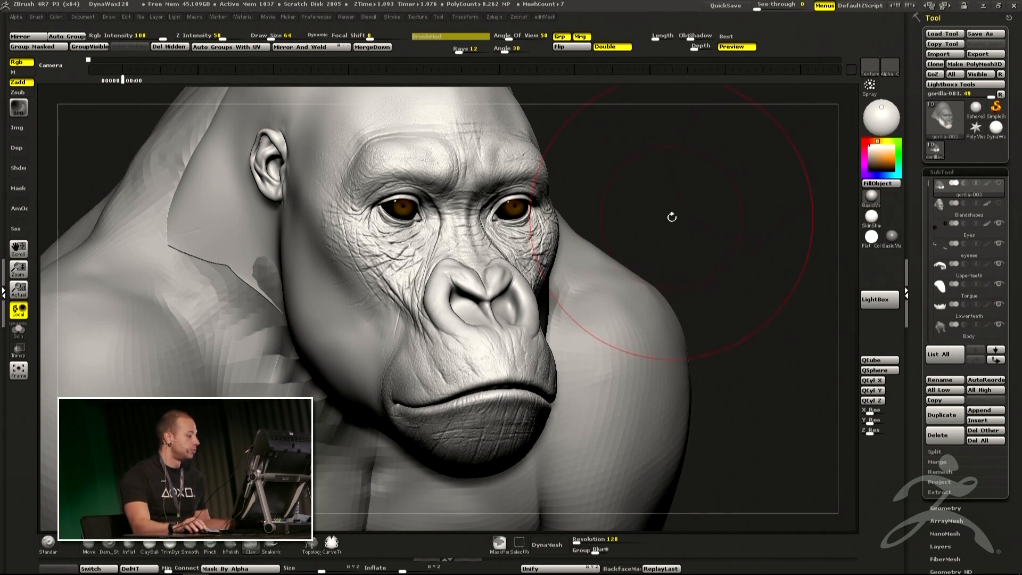
mouse_move(698, 250)
left_mouse_down("alt")
mouse_move(714, 165)
mouse_move(730, 293)
mouse_move(739, 227)
mouse_move(715, 259)
left_mouse_up("alt")
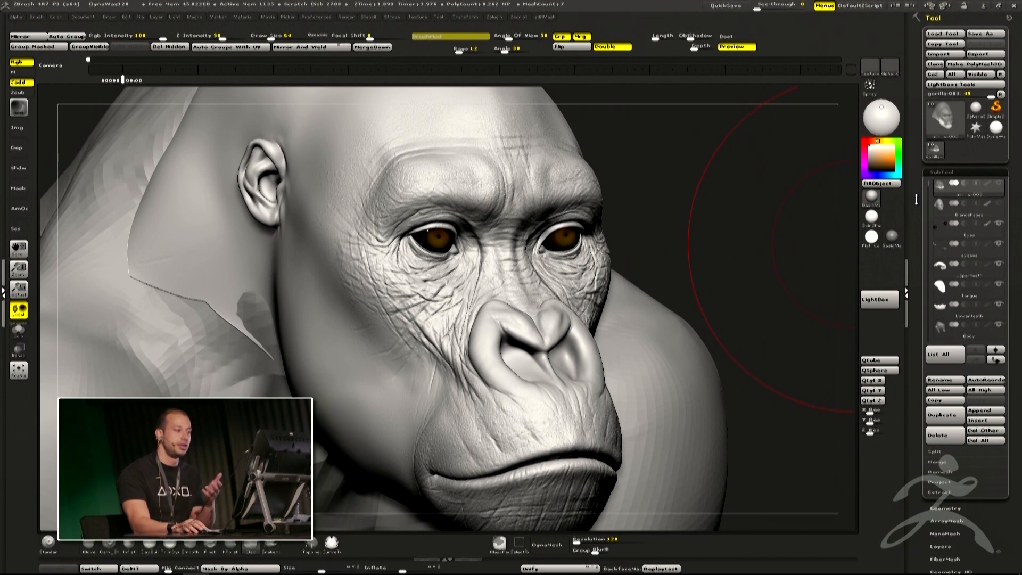
scroll(916, 199, "down", 3)
scroll(998, 451, "down", 2)
left_click(953, 462)
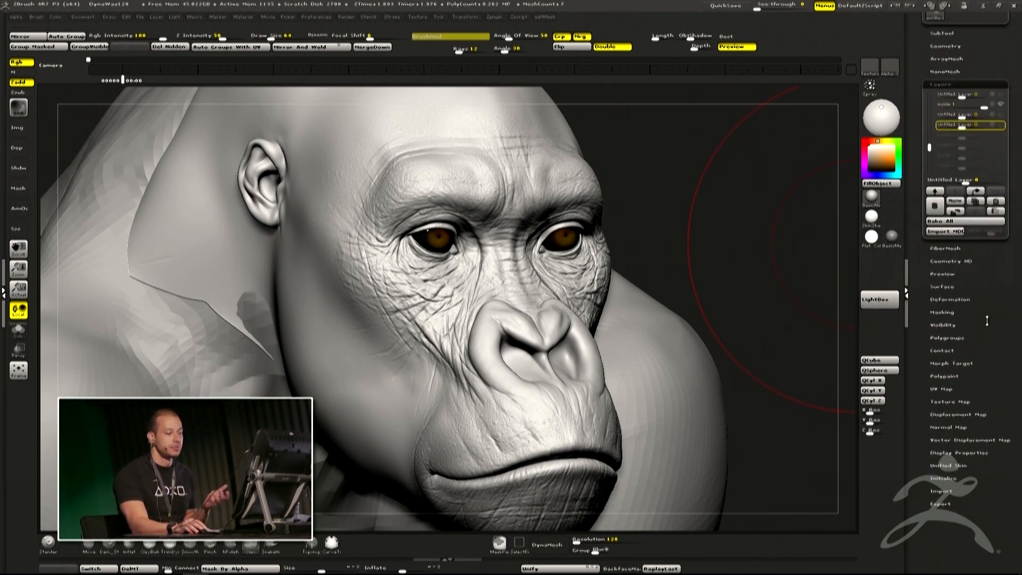
left_click_drag(986, 327, 976, 354)
left_click_drag(929, 215, 931, 155)
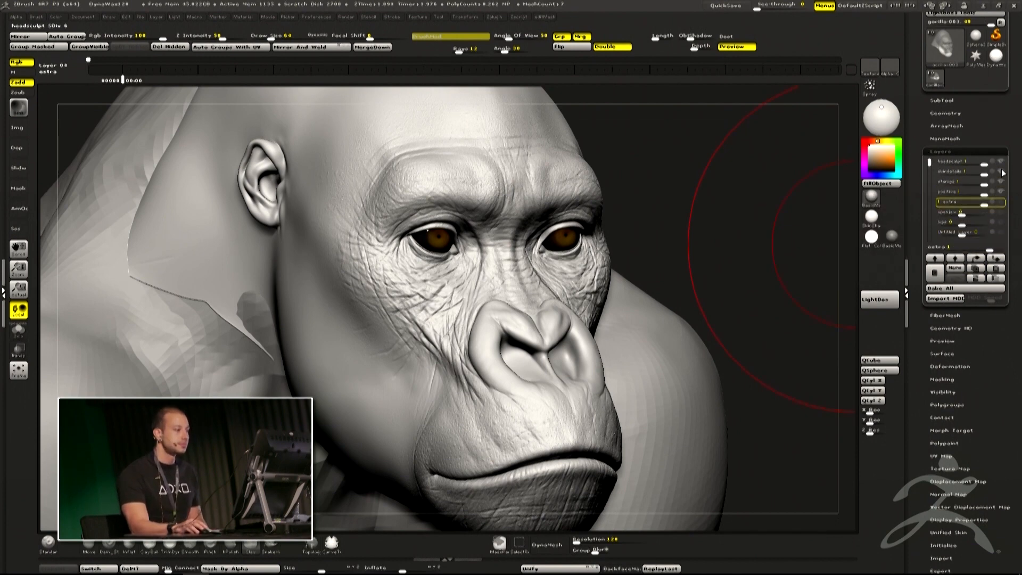
Hide the headsculpt, skindetails, stamps, positive and extra layers and isolate the gorilla head with Solo
left_click(1004, 173)
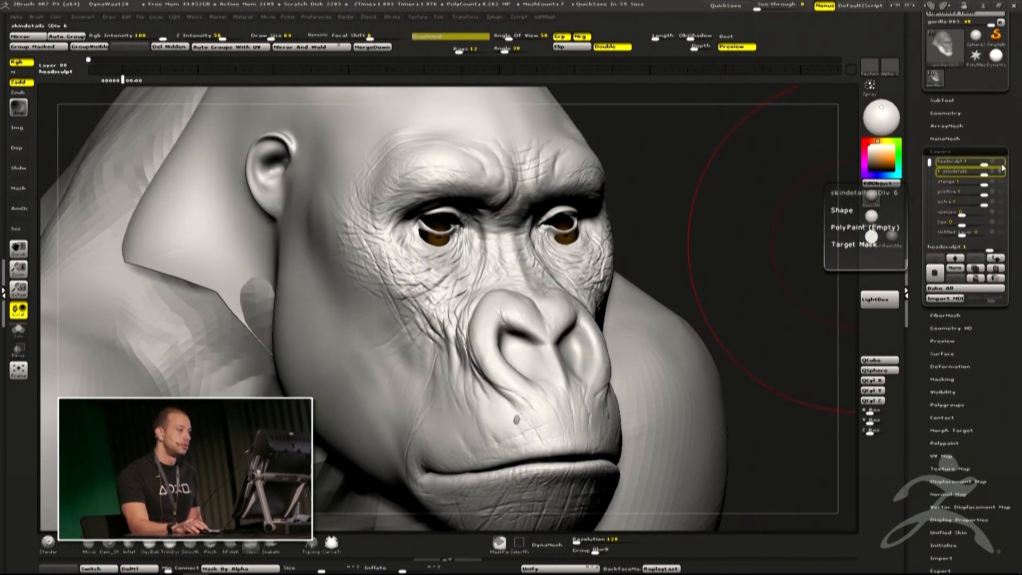
left_click(1004, 167)
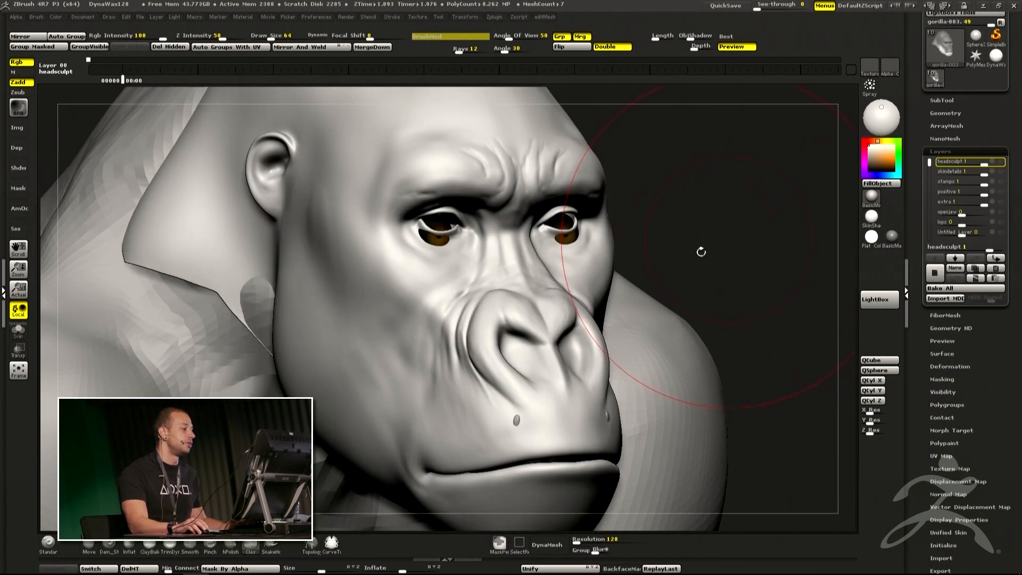
key("shift+s")
left_click_drag(714, 244, 732, 224, "alt")
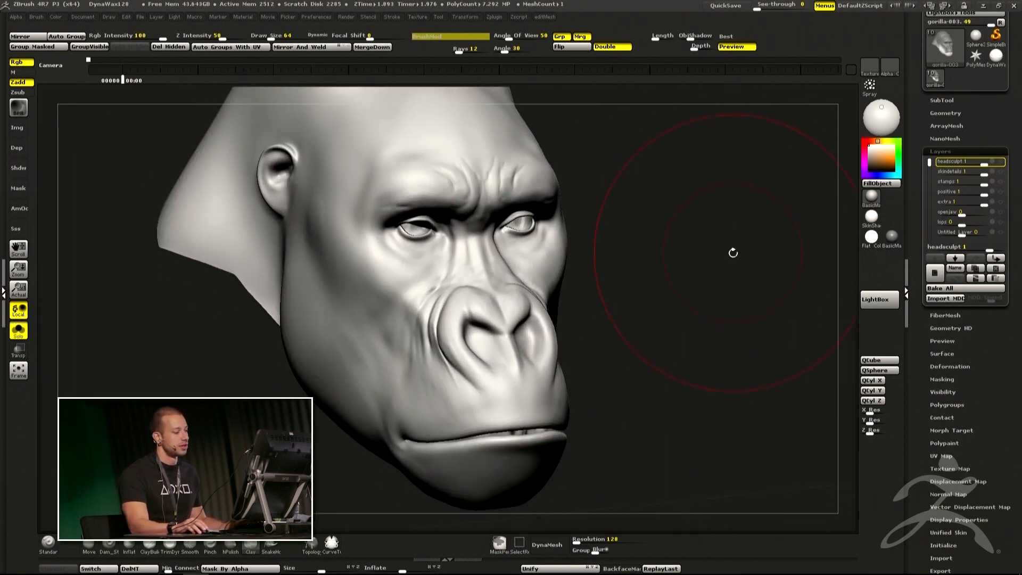
Make the headsculpt layer visible and add the skindetails layer on top of the base head
left_click(982, 169)
left_click(985, 162)
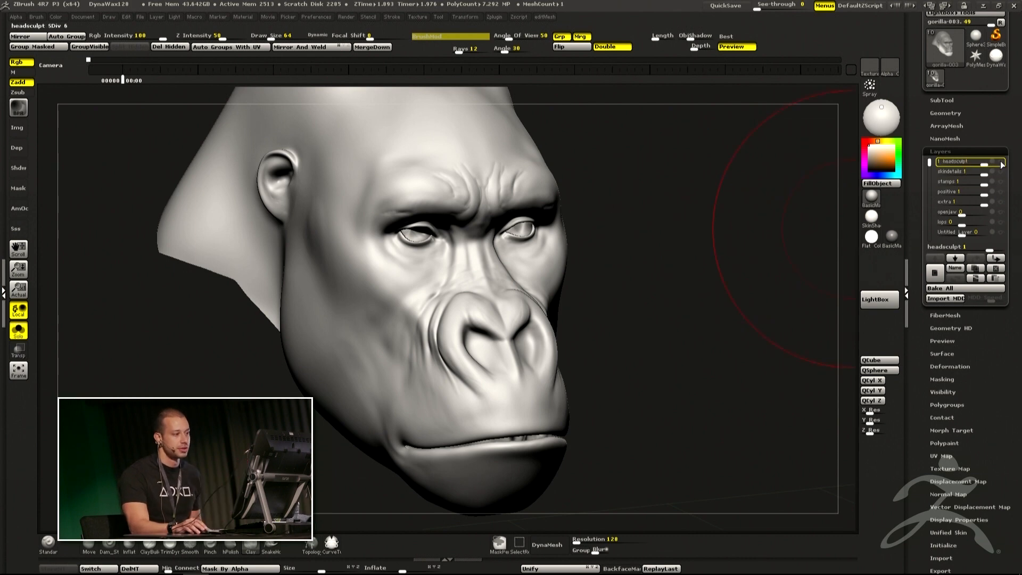
left_click_drag(748, 250, 716, 264)
left_click(1000, 173)
left_click(1000, 172)
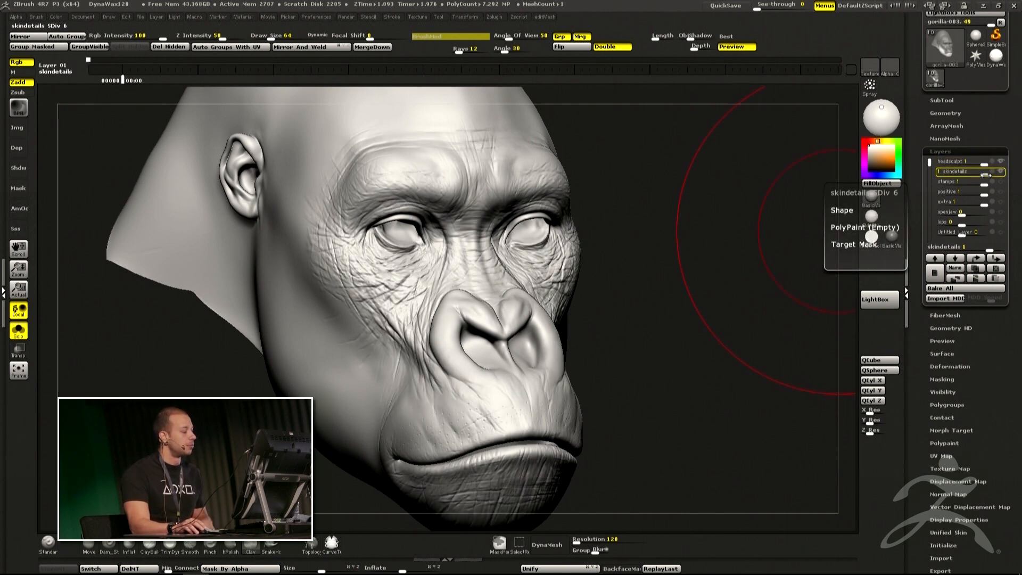
Show the stamps, positive and extra layers one after another on a closer view of the face
left_click(999, 184)
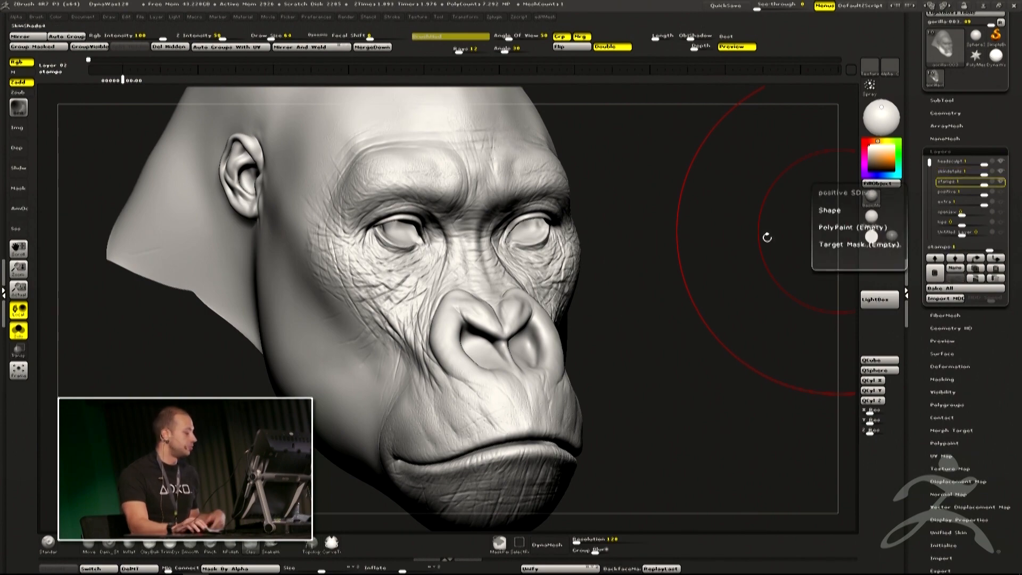
left_click_drag(735, 241, 725, 291, "alt")
left_click(1000, 195)
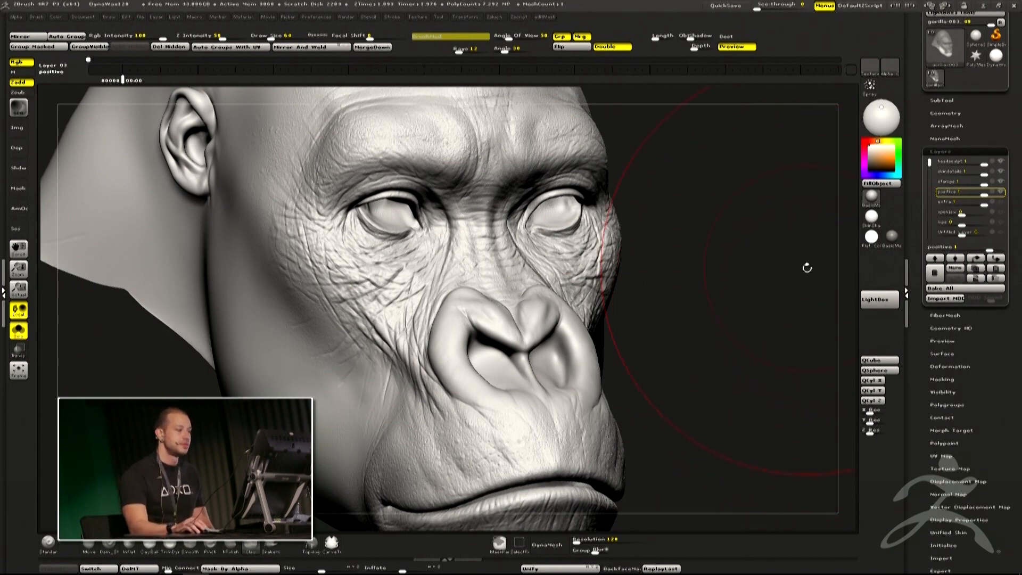
left_click(999, 202)
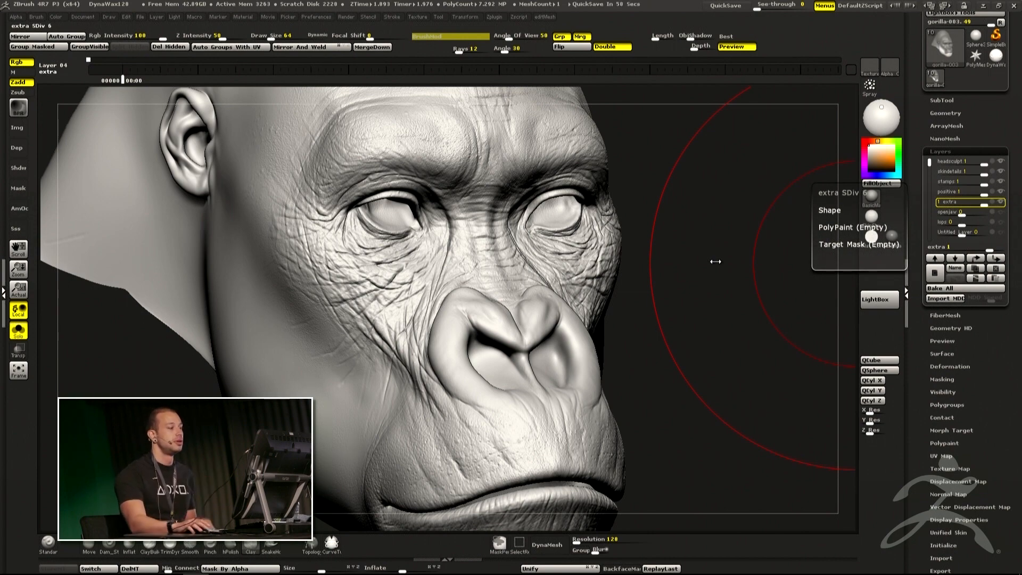
Switch the head's material to MatCap Gray and turn the detailed face for inspection
left_click(873, 203)
left_click(874, 208)
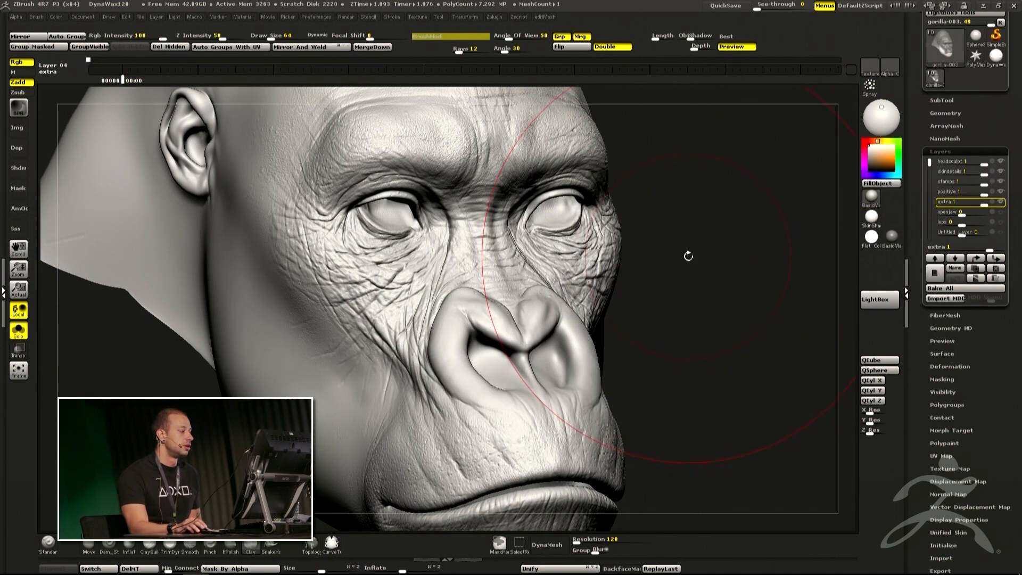
left_click(869, 204)
left_click(698, 246)
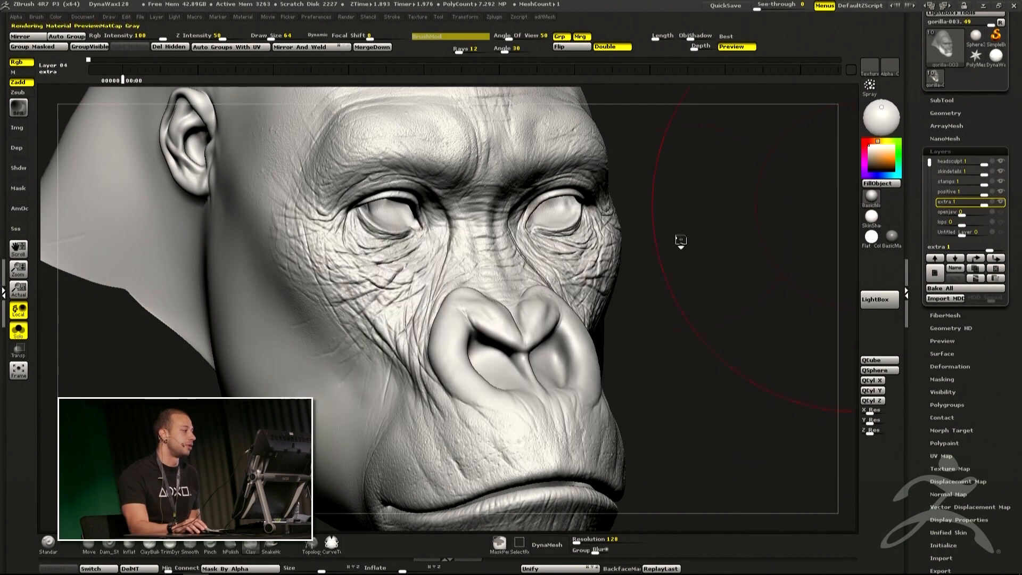
left_click_drag(704, 269, 719, 185)
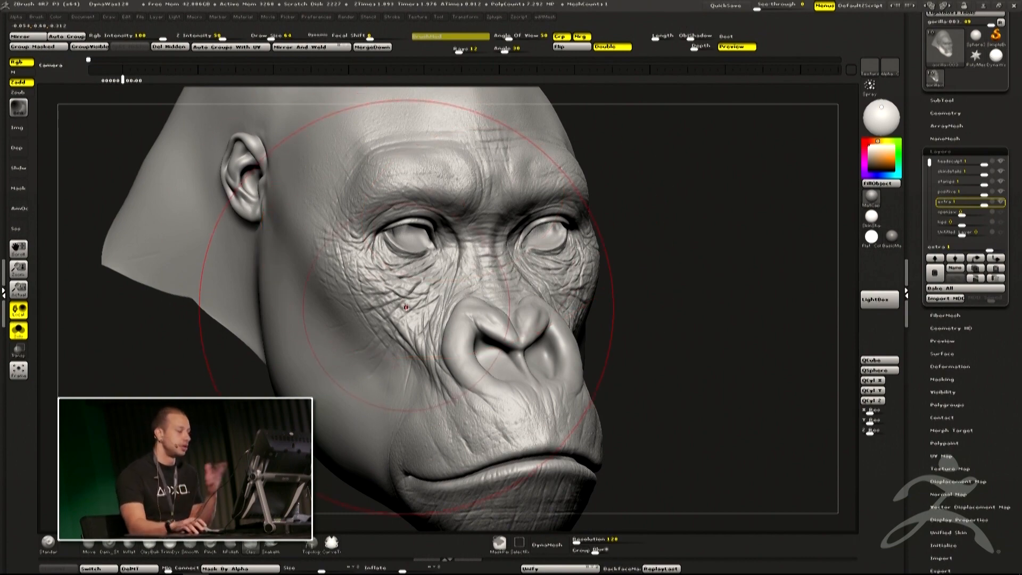
left_click_drag(638, 292, 783, 260)
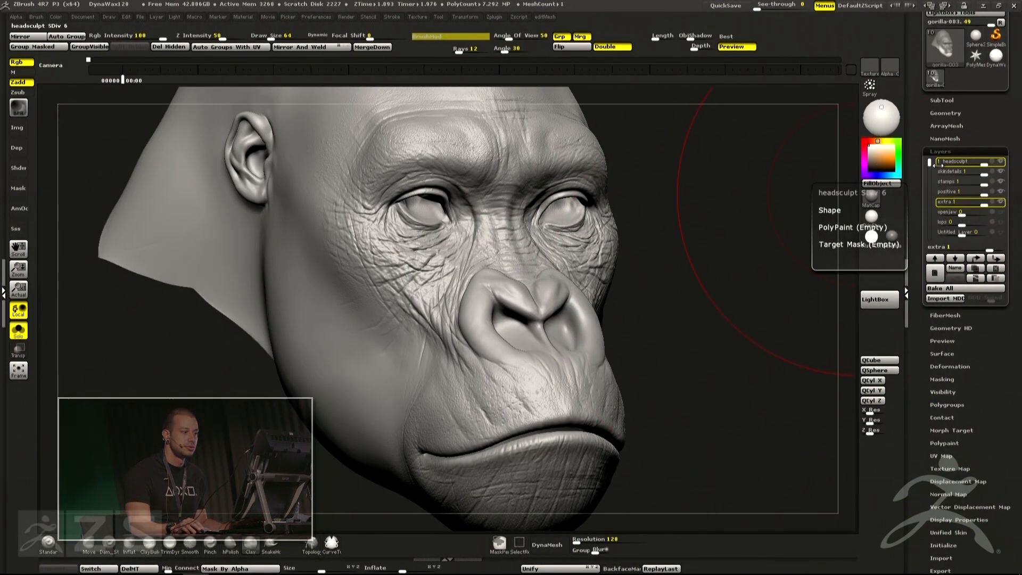
Compare the headsculpt form with the full skin detail by hiding the skindetails, stamps, positive and extra layers and showing them again
left_click(1001, 171)
left_click(1002, 192)
left_click(1001, 201)
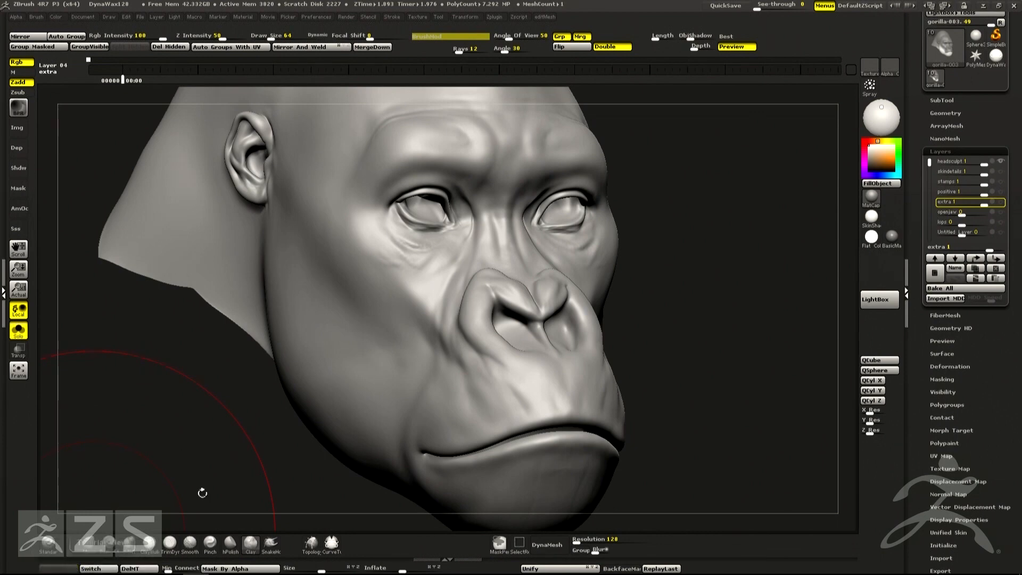
left_click_drag(776, 183, 757, 206)
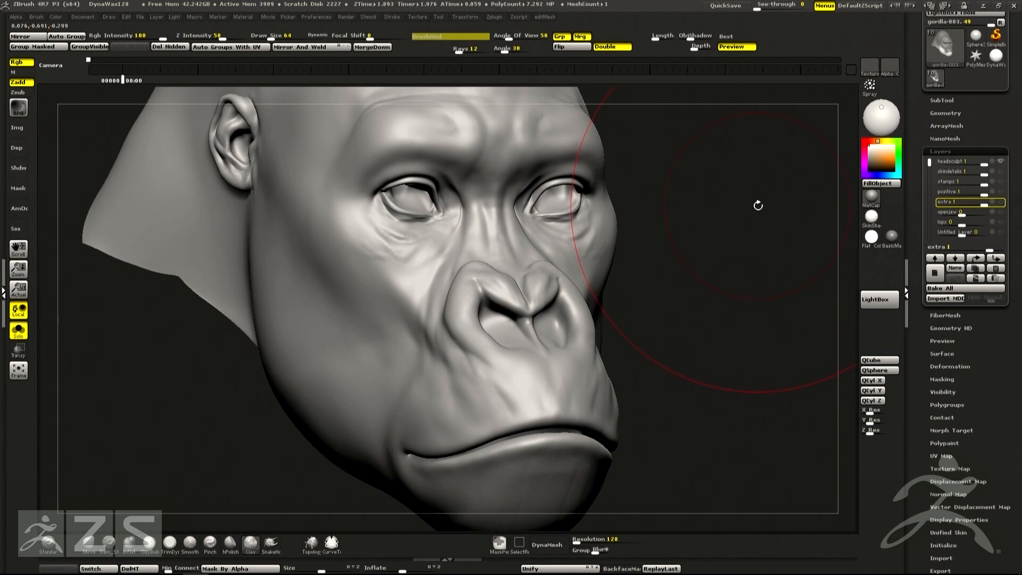
mouse_move(992, 179)
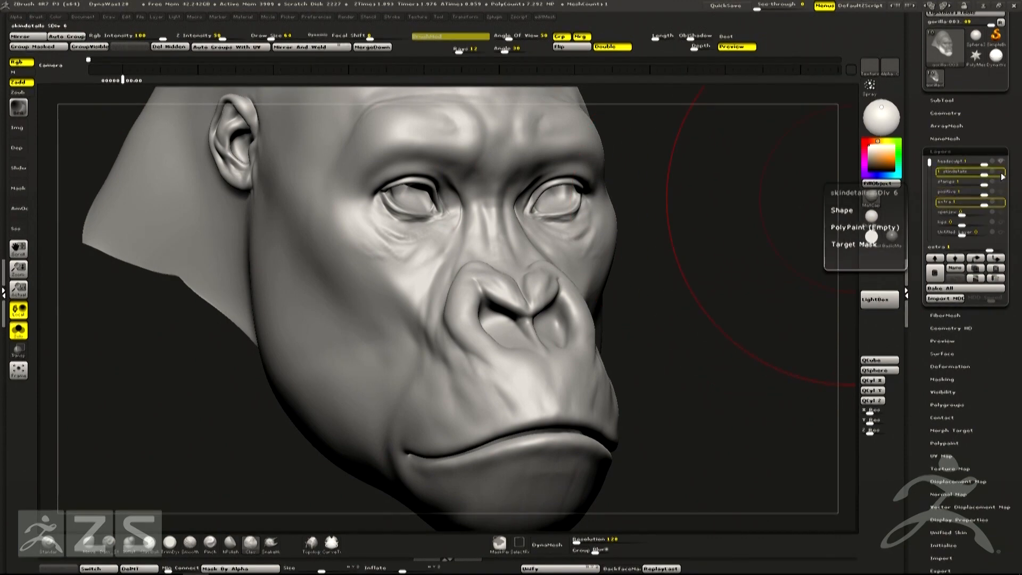
left_click(1002, 183)
left_click(1002, 192)
left_click(1002, 202)
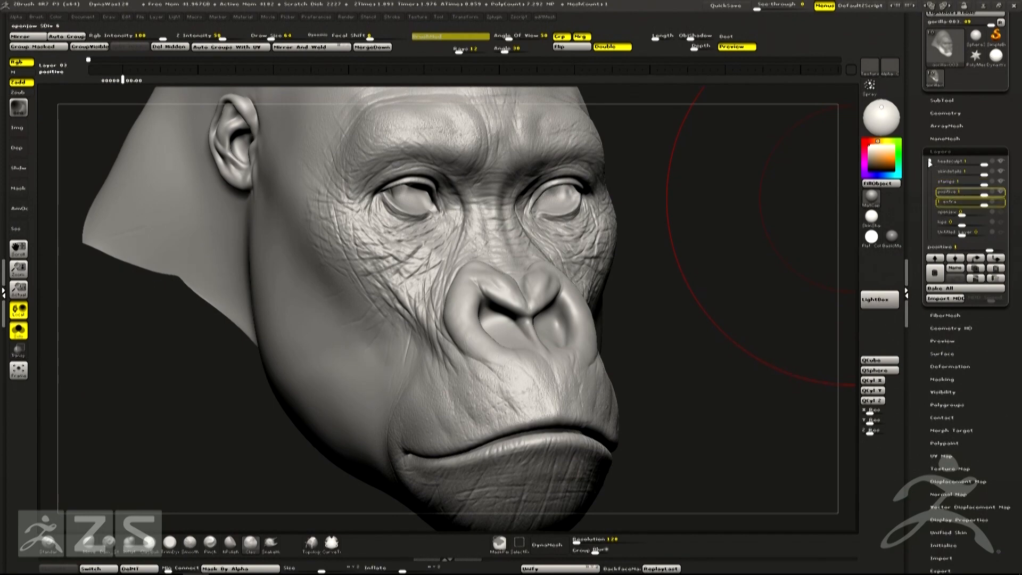
Add a new layer to the head's layer stack and name it summit
left_click_drag(930, 163, 932, 183)
mouse_move(941, 182)
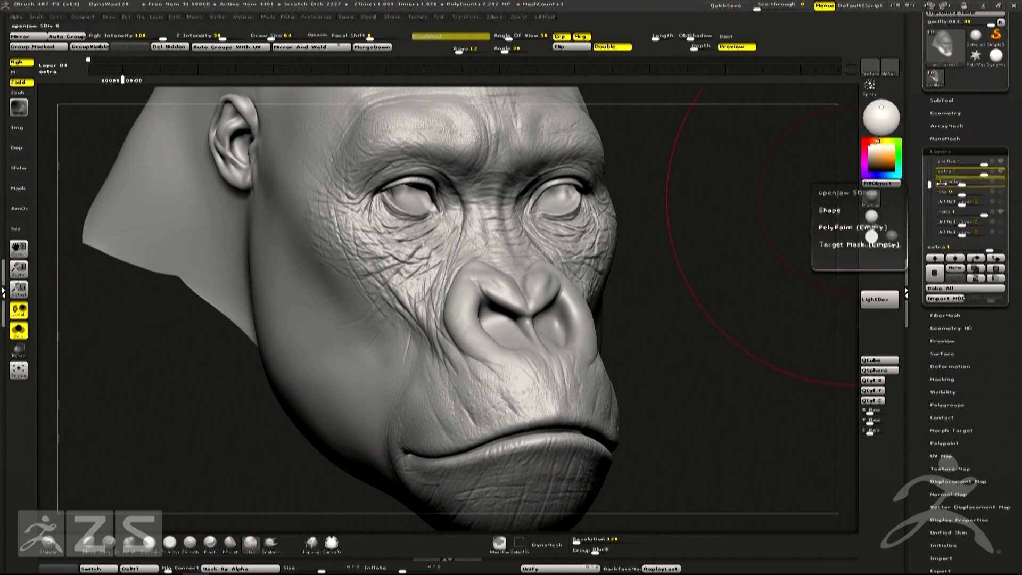
left_click_drag(949, 183, 929, 201)
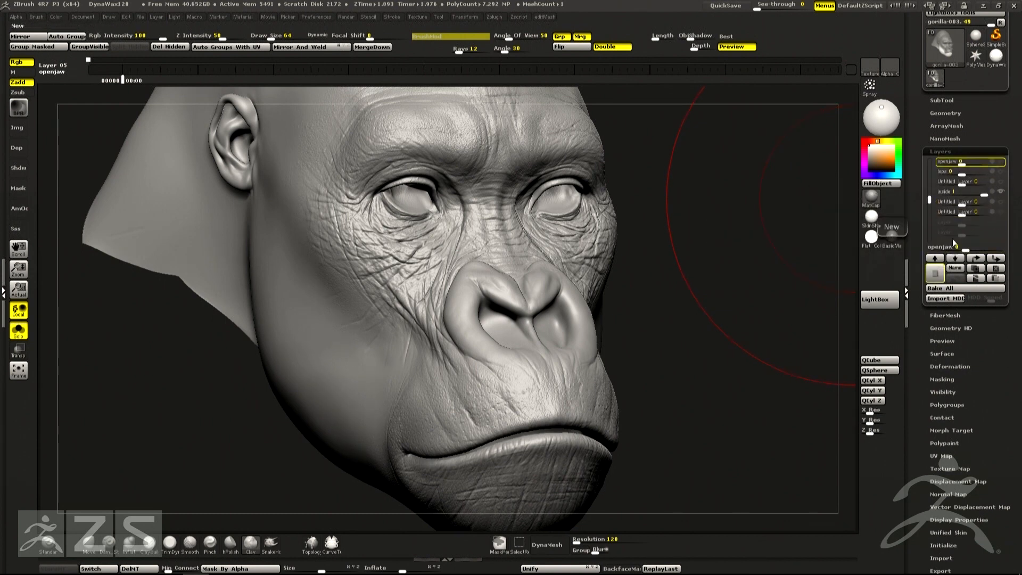
left_click(954, 257)
left_click(958, 267)
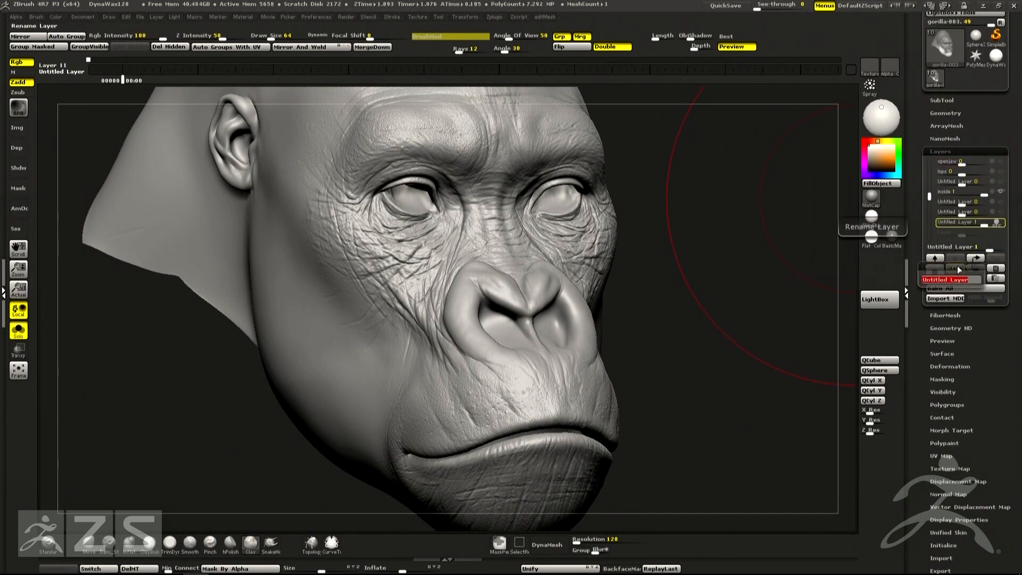
type("summit")
key("Return")
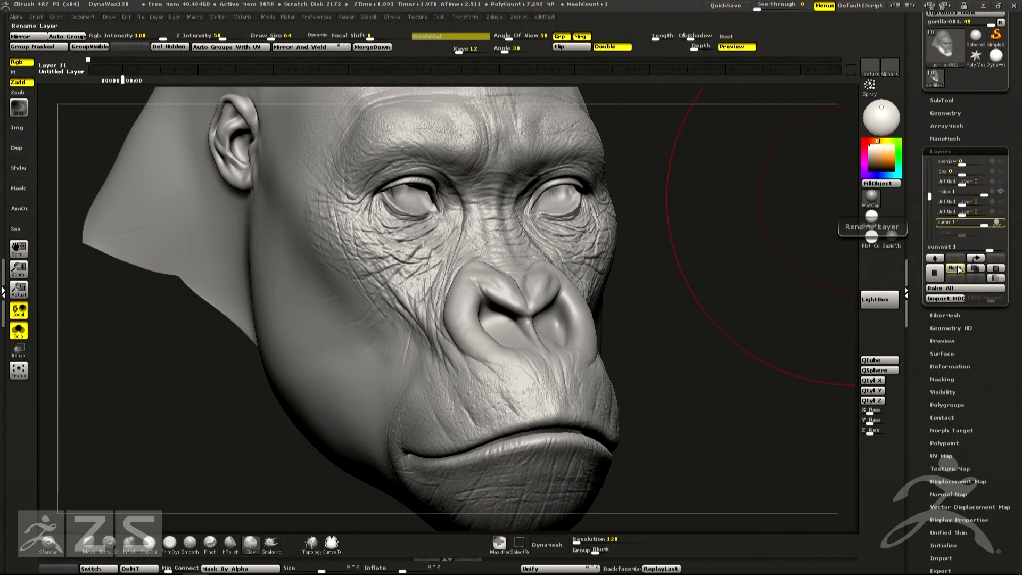
Select the Morph brush, reduce its size and brush the wrinkle detail off the cheek and outer eye corner
left_click(230, 544)
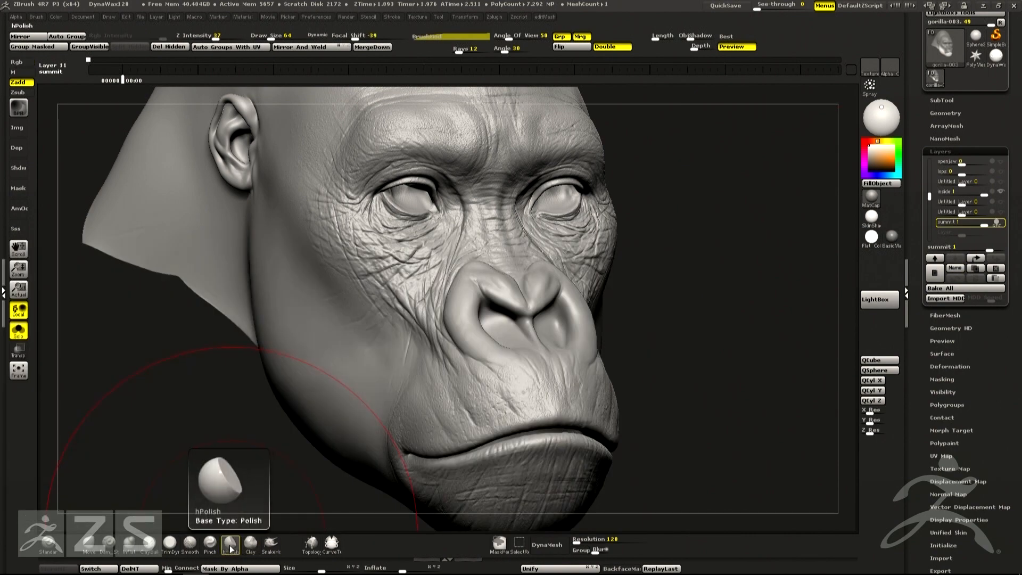
key("b")
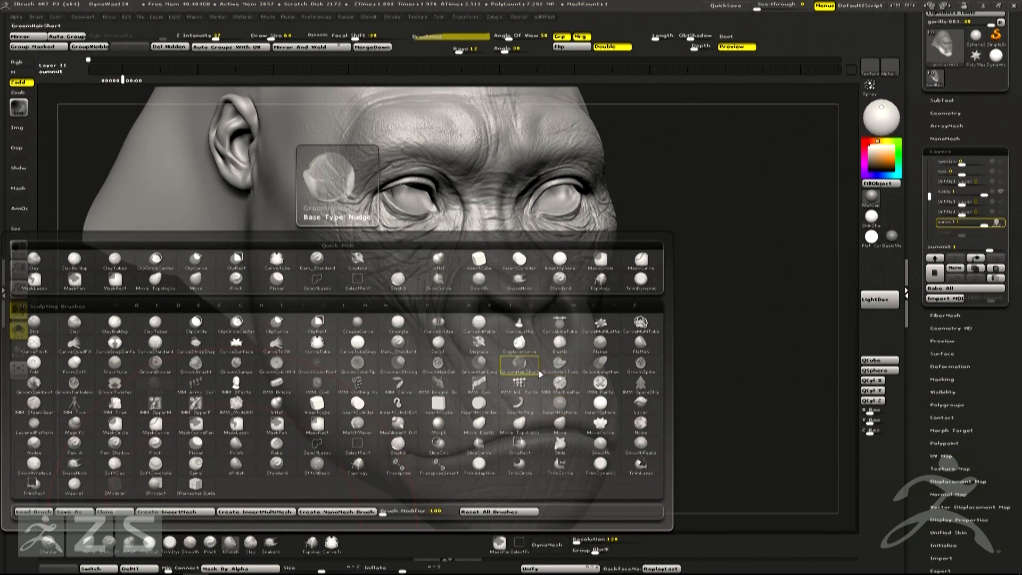
key("m")
left_click(439, 425)
left_click_drag(698, 337, 716, 399)
mouse_move(481, 329)
right_mouse_down("ctrl")
mouse_move(464, 347)
mouse_move(544, 322)
mouse_move(525, 335)
mouse_move(530, 351)
right_mouse_up("ctrl")
key("bracketleft")
key("bracketleft")
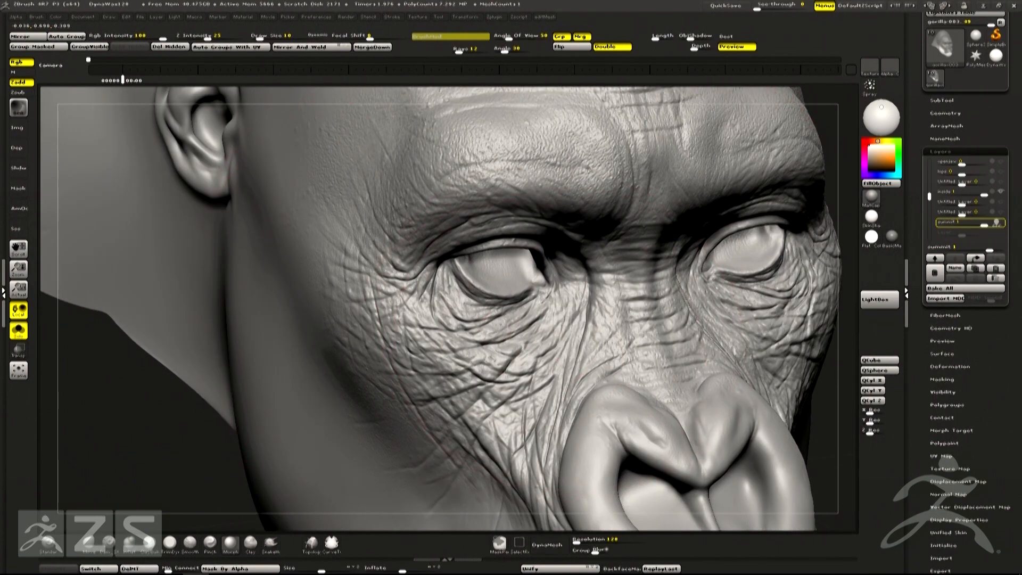
left_click_drag(829, 409, 804, 431, "ctrl")
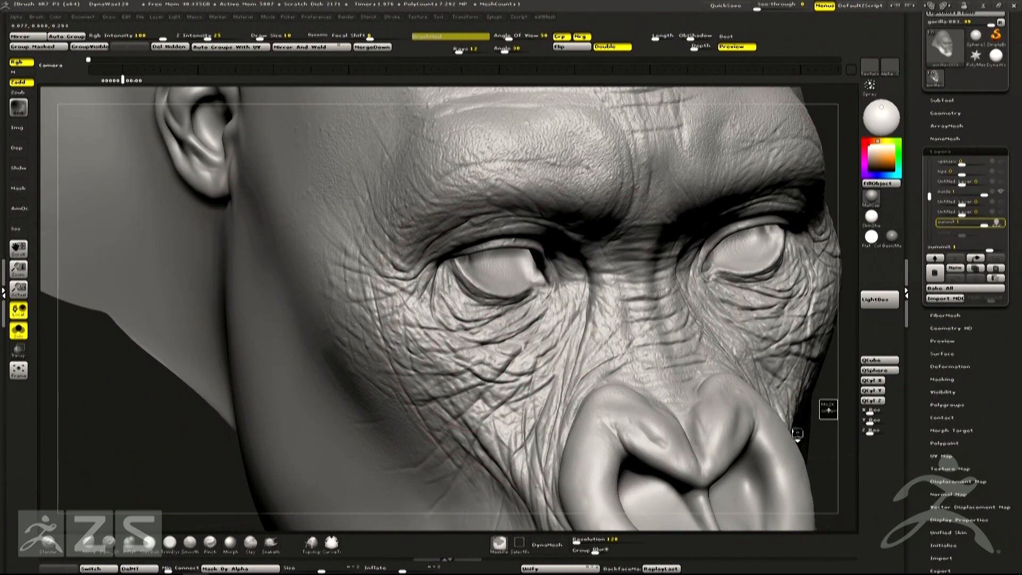
mouse_move(469, 392)
left_mouse_down()
mouse_move(373, 277)
mouse_move(468, 160)
mouse_move(440, 272)
mouse_move(430, 367)
mouse_move(538, 492)
left_mouse_up()
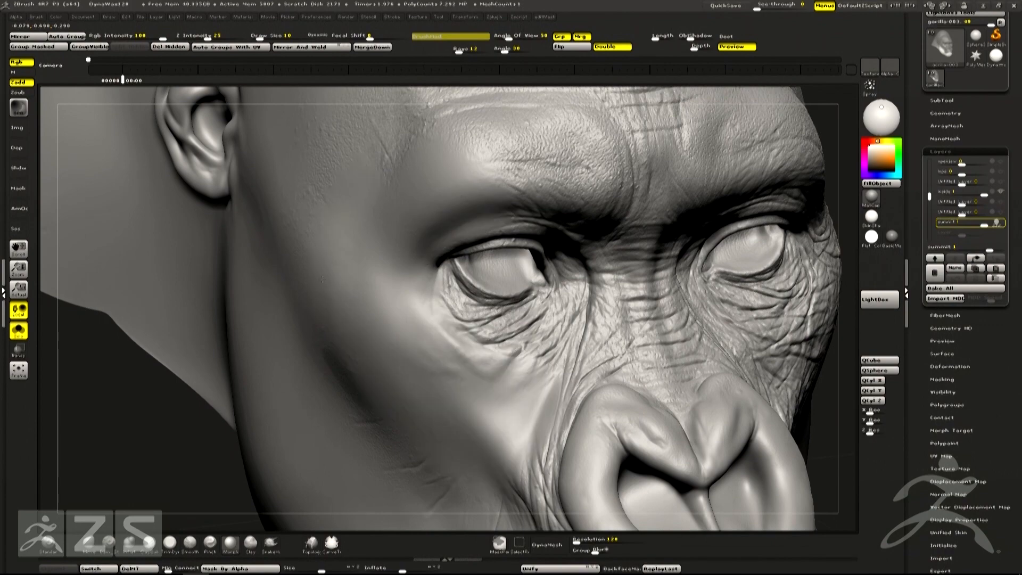
left_click_drag(490, 394, 577, 427)
Smooth away the remaining folds below the eye and beside the nose on the cleared cheek
mouse_move(578, 432)
right_mouse_down("alt")
mouse_move(564, 319)
mouse_move(539, 288)
mouse_move(569, 306)
mouse_move(575, 353)
right_mouse_up("alt")
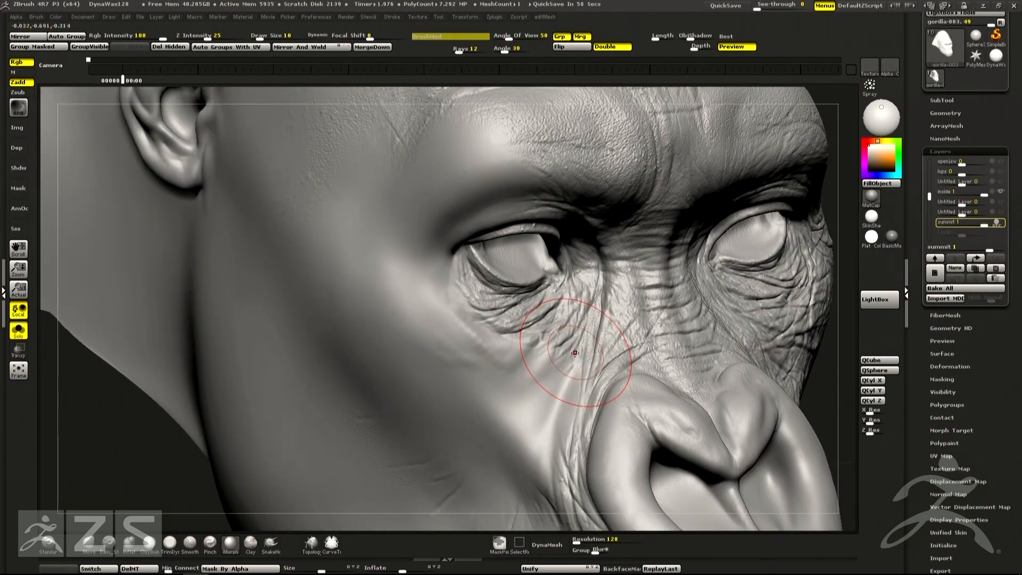
mouse_move(575, 353)
left_mouse_down("shift")
mouse_move(433, 297)
mouse_move(522, 328)
mouse_move(566, 428)
left_mouse_up("shift")
right_click_drag(566, 423, 586, 338, "alt")
mouse_move(586, 337)
left_mouse_down("shift")
mouse_move(586, 417)
mouse_move(596, 282)
mouse_move(580, 367)
left_mouse_up("shift")
right_click_drag(557, 400, 557, 411, "alt")
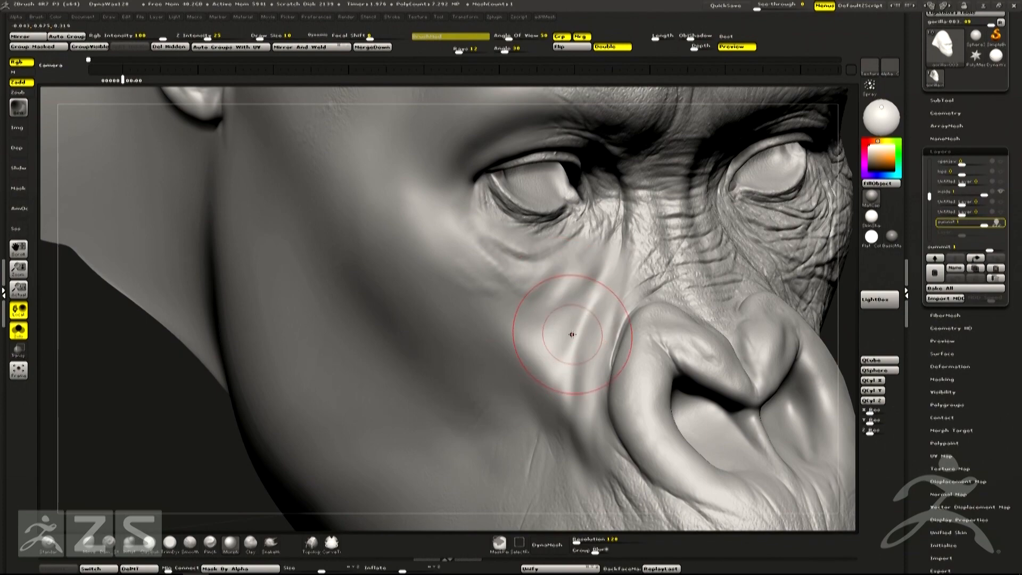
mouse_move(572, 335)
right_mouse_down()
mouse_move(544, 356)
mouse_move(503, 334)
mouse_move(502, 367)
right_mouse_up()
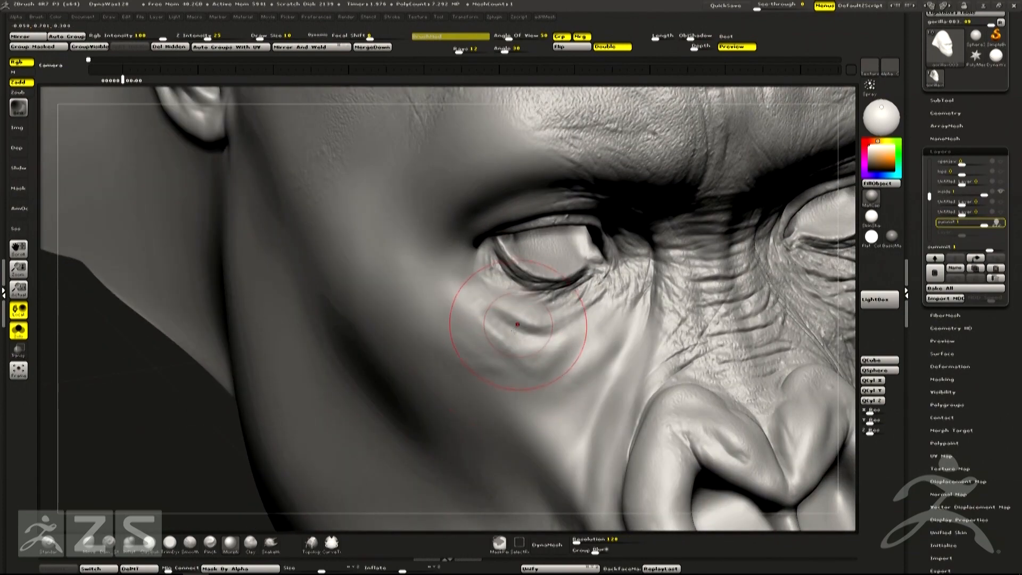
mouse_move(617, 379)
right_mouse_down()
mouse_move(607, 324)
mouse_move(599, 375)
mouse_move(595, 355)
right_mouse_up()
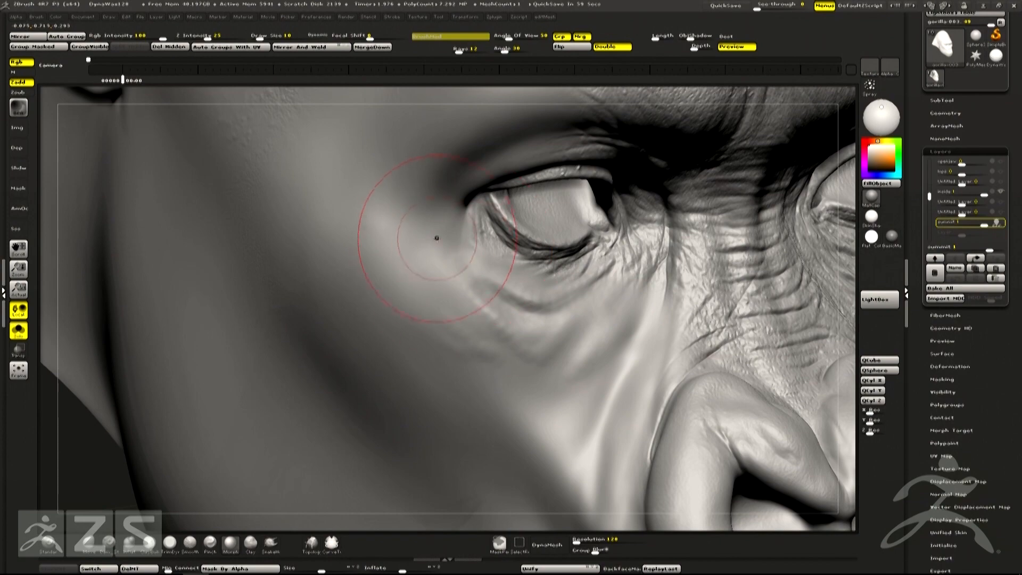
Switch to Photoshop and open male-lowland-gorilla-portrait-black-white from the refs folder, enlarged on the gorilla's face
key("alt+Tab")
left_click(788, 298)
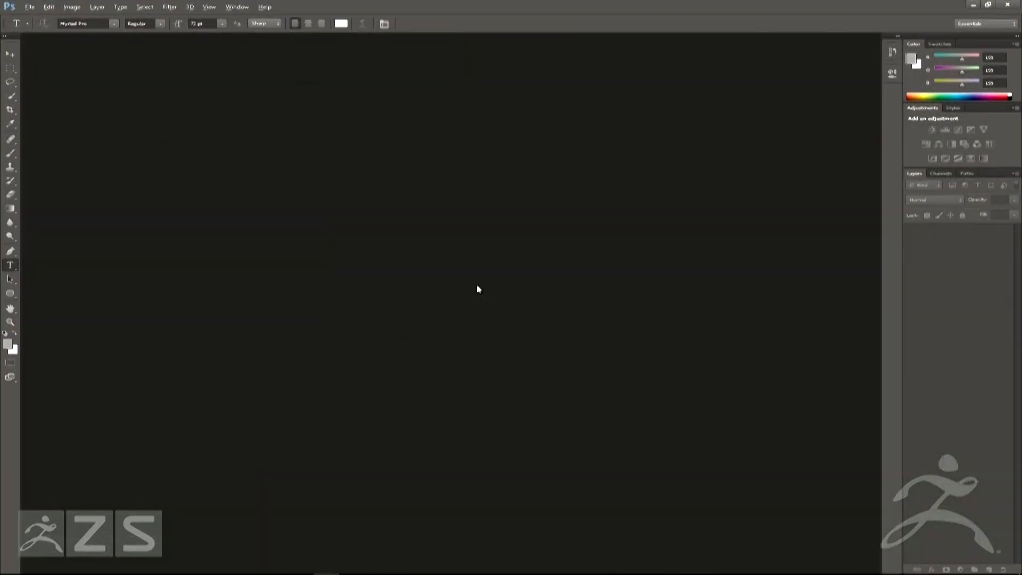
key("alt+Tab")
left_click(822, 291)
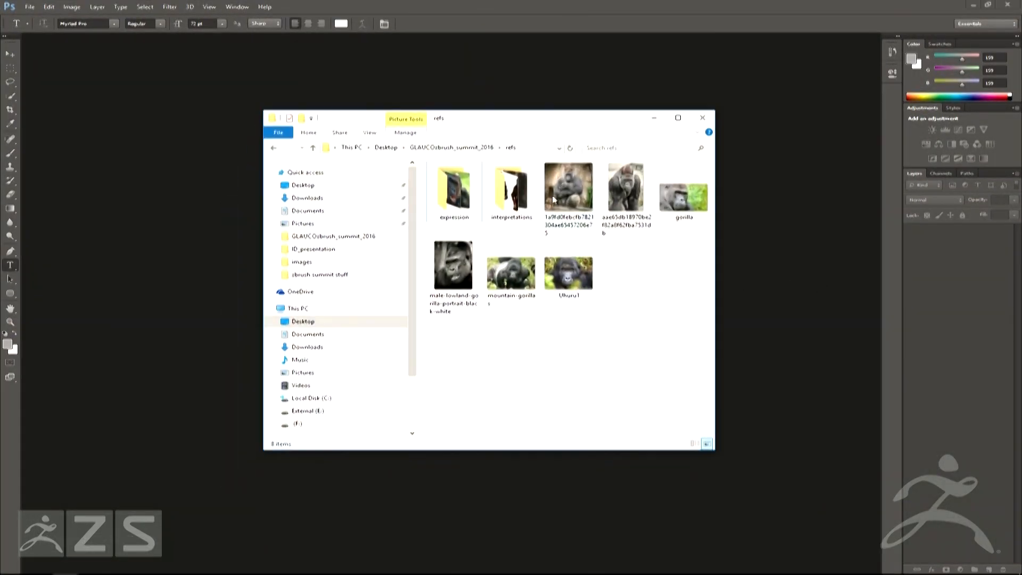
left_click_drag(567, 128, 519, 122)
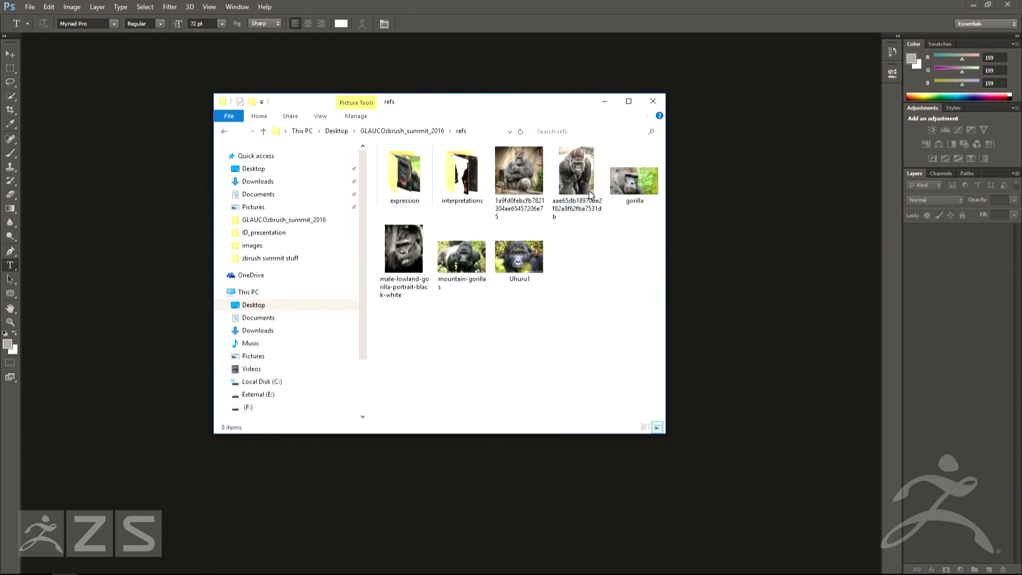
left_click_drag(406, 255, 787, 236)
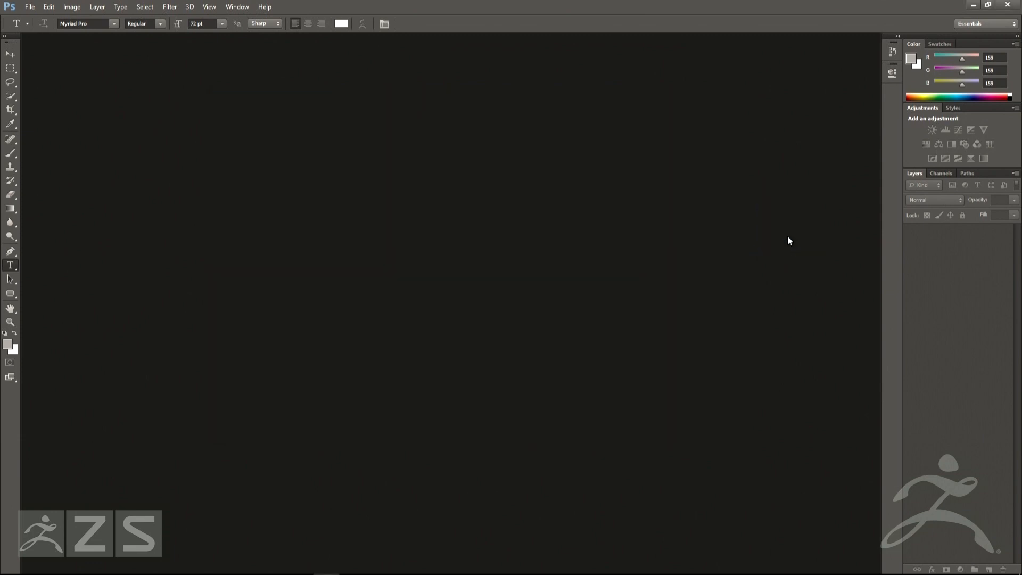
left_click_drag(473, 299, 484, 269, "ctrl")
scroll(501, 275, "down", 2, "alt")
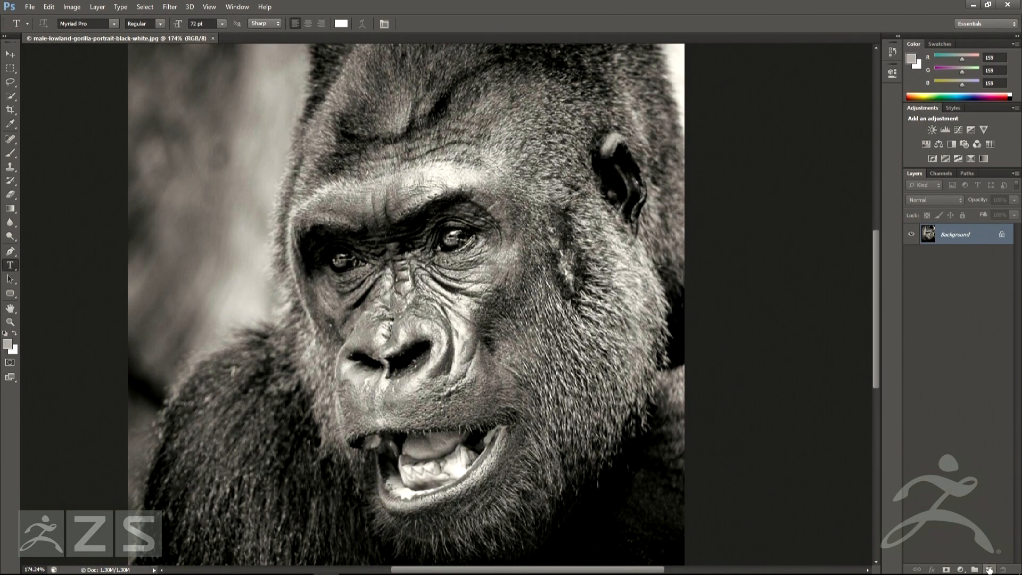
Add an empty layer above the photo and set up the Brush with red 161, 29, 33 at size 1
left_click(988, 569)
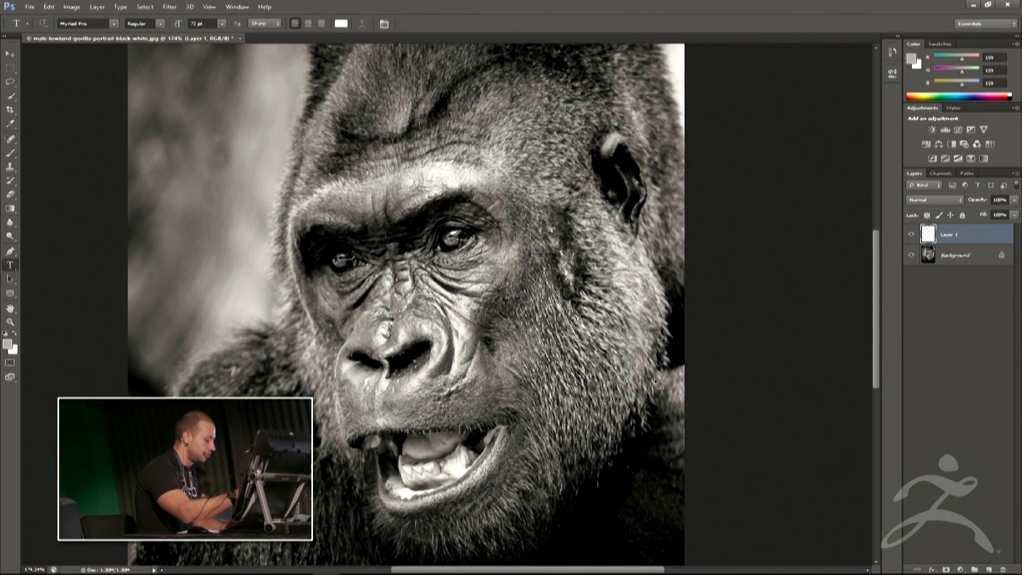
key("b")
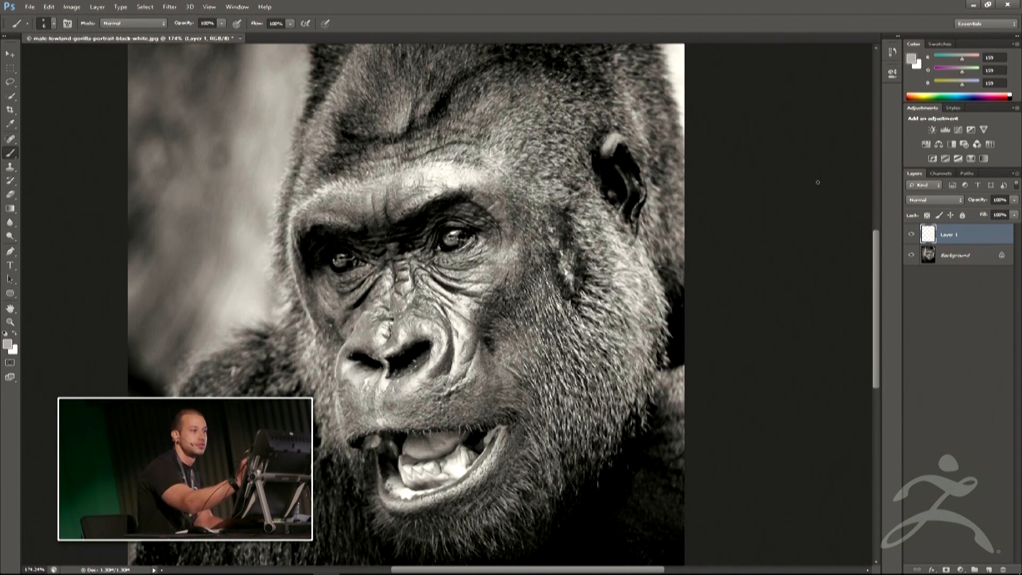
left_click_drag(974, 94, 1006, 95)
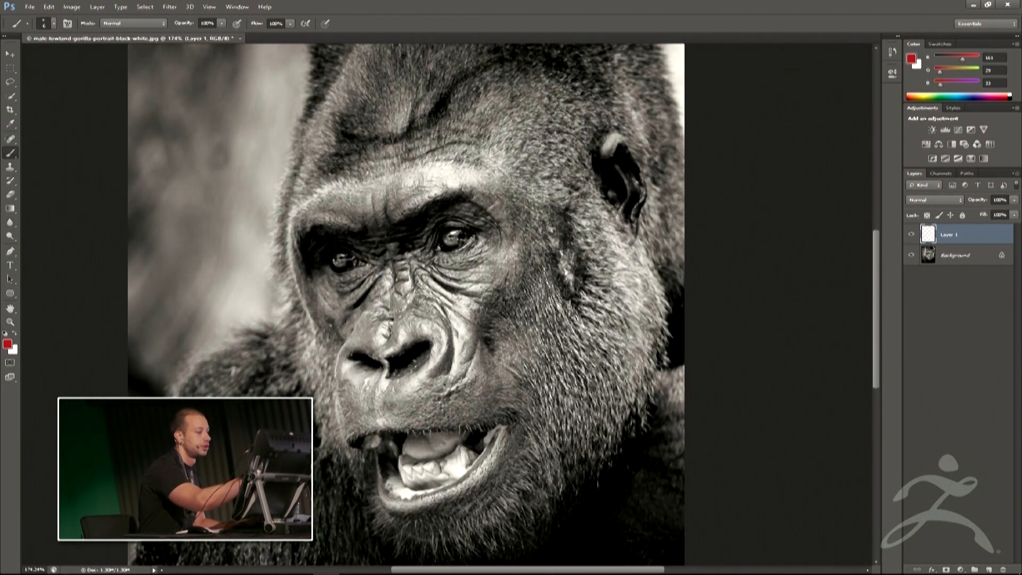
left_click_drag(529, 283, 522, 293)
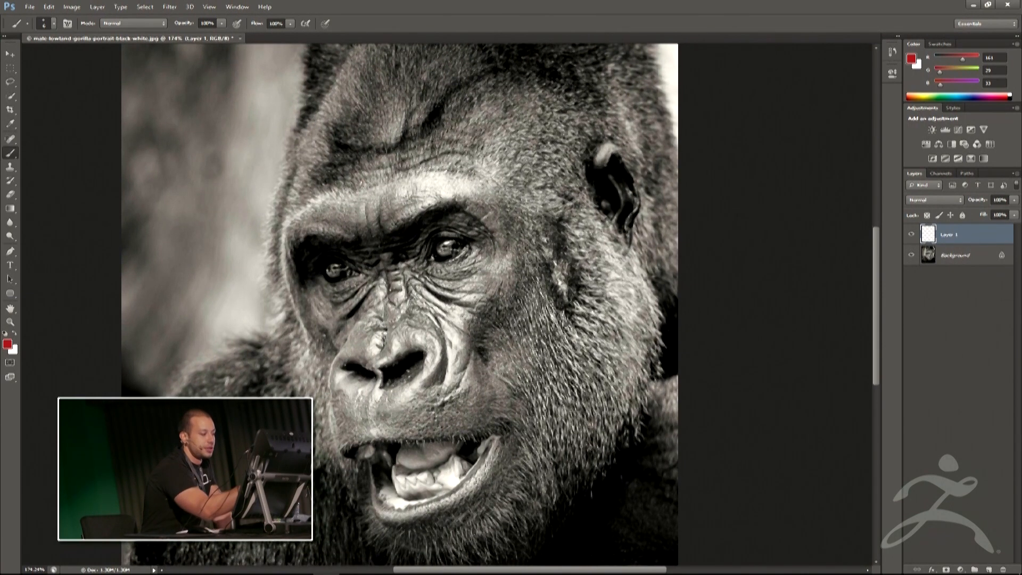
left_click_drag(413, 272, 464, 302)
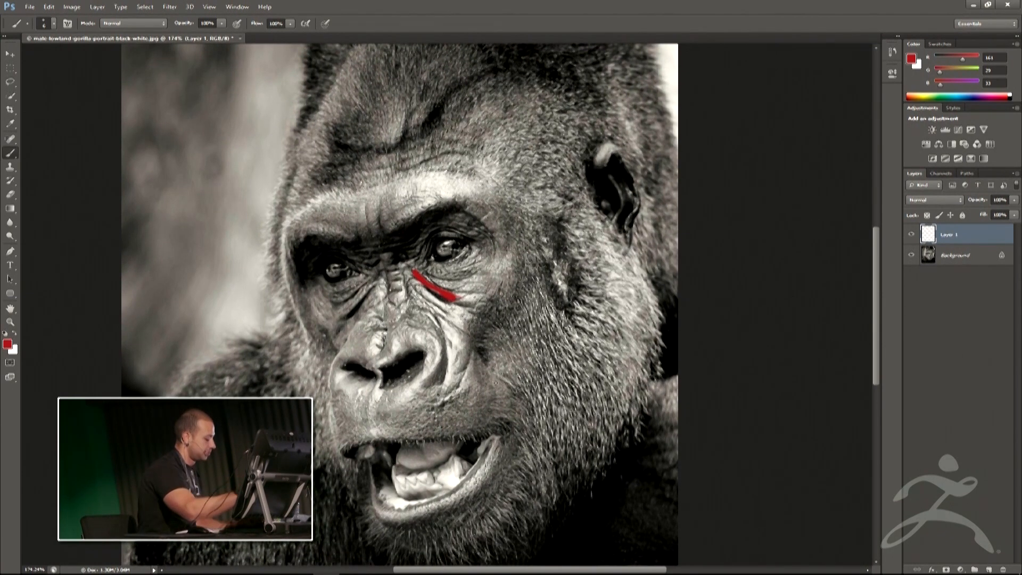
key("ctrl+z")
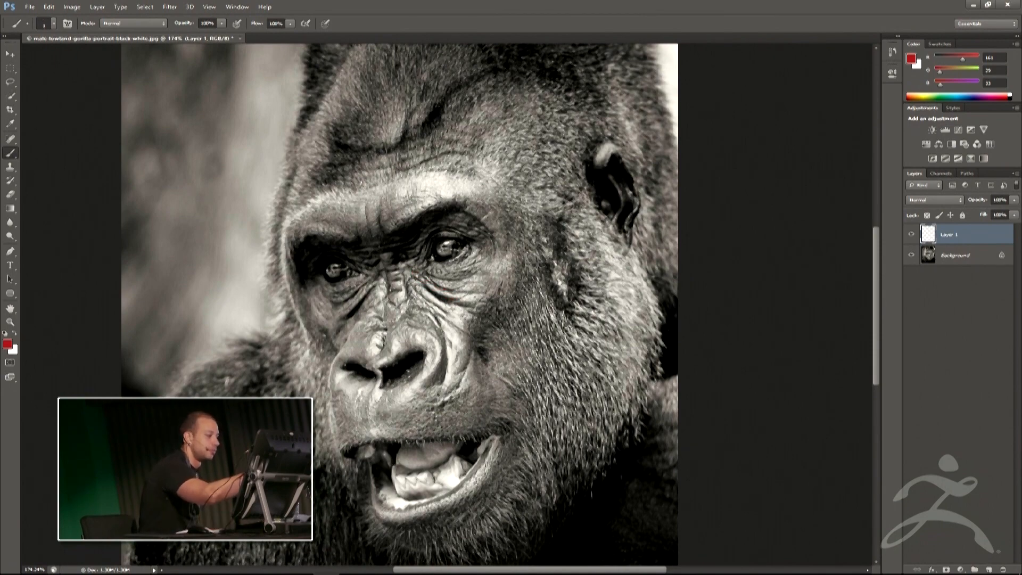
Trace thin red lines along the wrinkles under the eye, the folds beside the nostril and the curve around the eye
left_click_drag(466, 304, 473, 310)
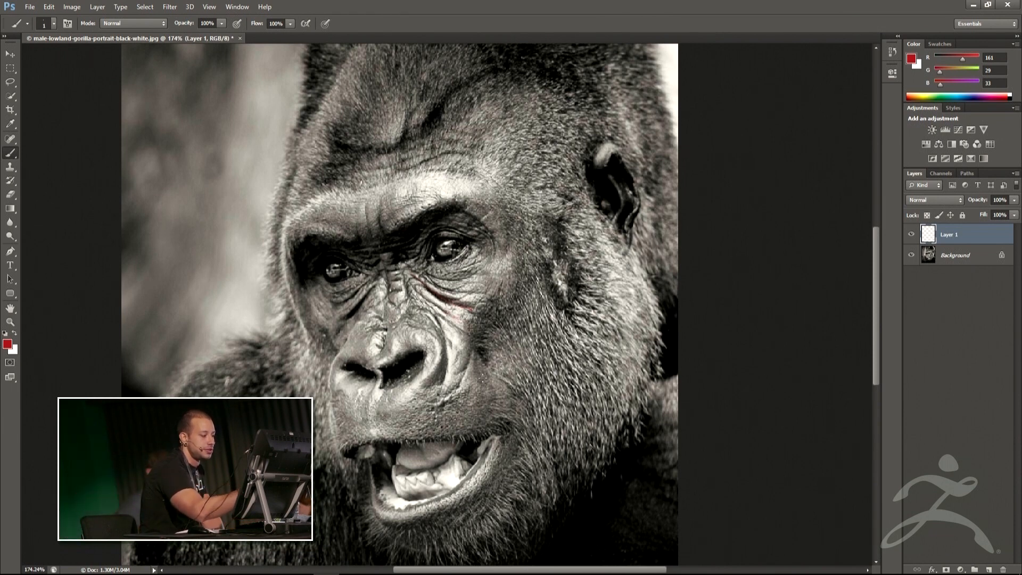
left_click_drag(445, 310, 469, 326)
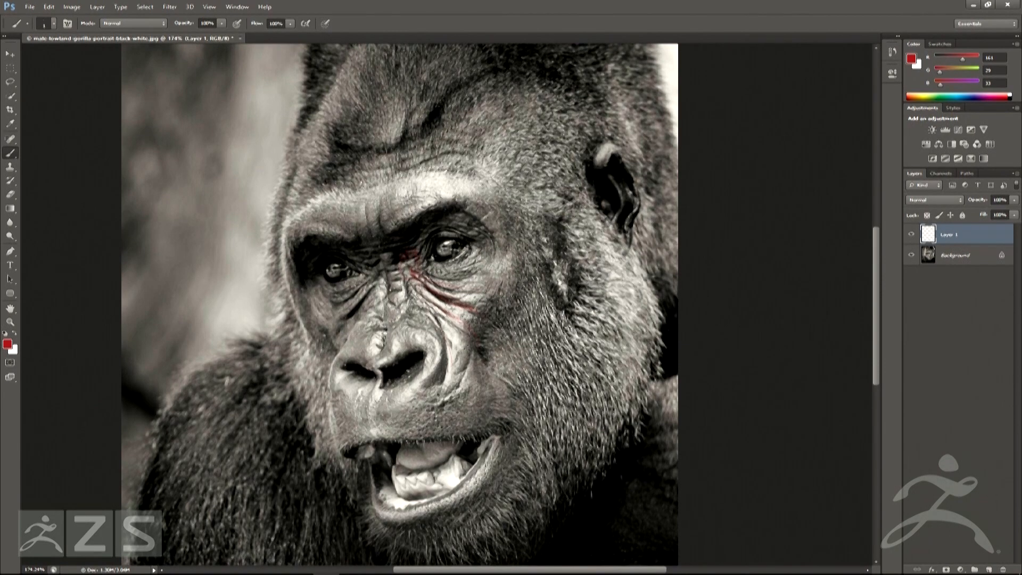
left_click_drag(461, 376, 442, 401)
mouse_move(451, 310)
left_mouse_down()
mouse_move(484, 299)
mouse_move(486, 326)
mouse_move(439, 371)
mouse_move(467, 323)
mouse_move(467, 339)
left_mouse_up()
mouse_move(448, 347)
left_mouse_down()
mouse_move(465, 354)
mouse_move(459, 375)
left_mouse_up()
left_click_drag(446, 374, 454, 384)
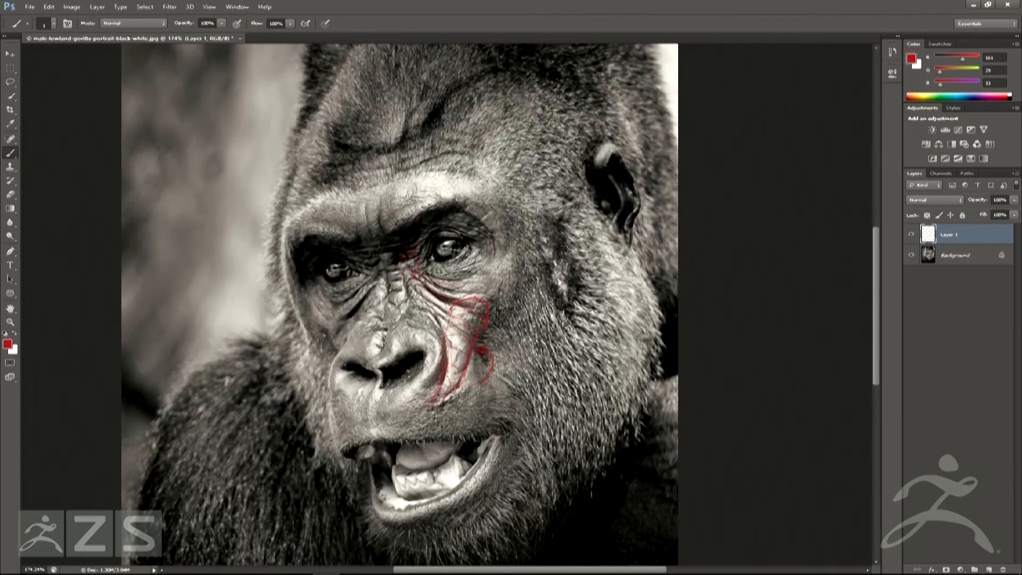
left_click_drag(493, 251, 489, 269)
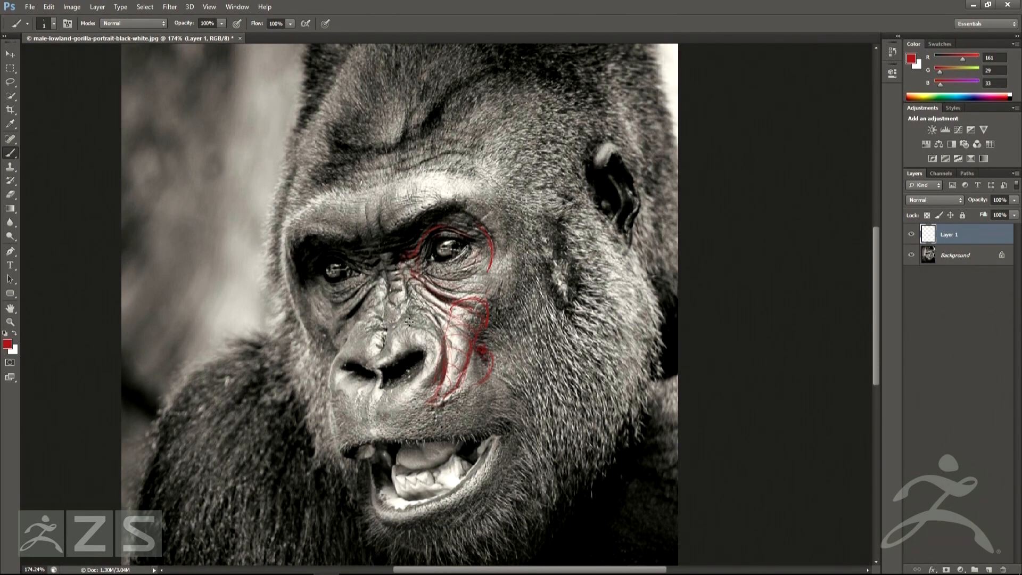
Place the Uhuru1 reference photo from the refs folder over the black-and-white portrait, shifted slightly to the left
key("alt+Tab")
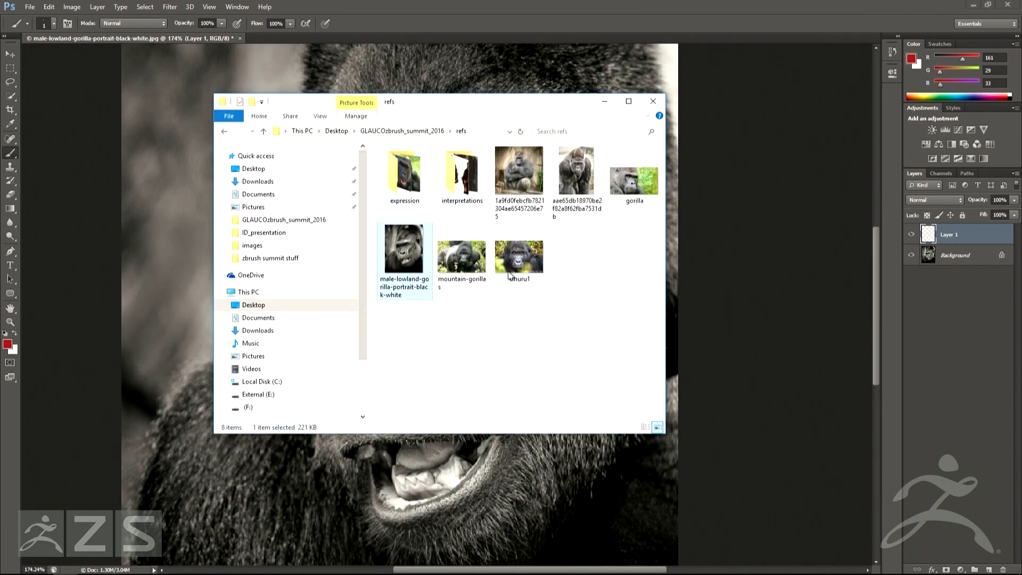
left_click_drag(518, 256, 551, 462)
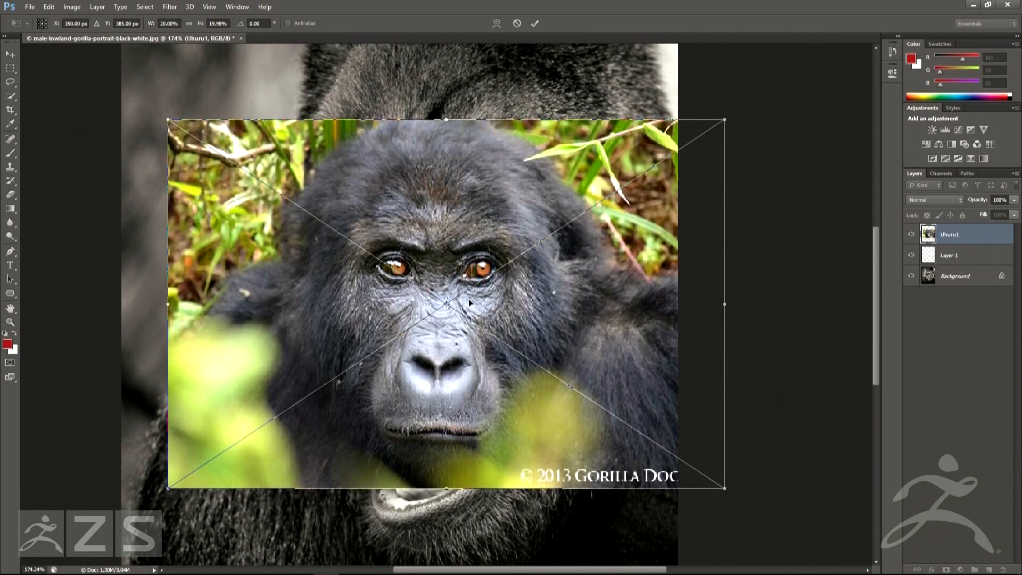
left_click_drag(519, 279, 499, 277)
key("Return")
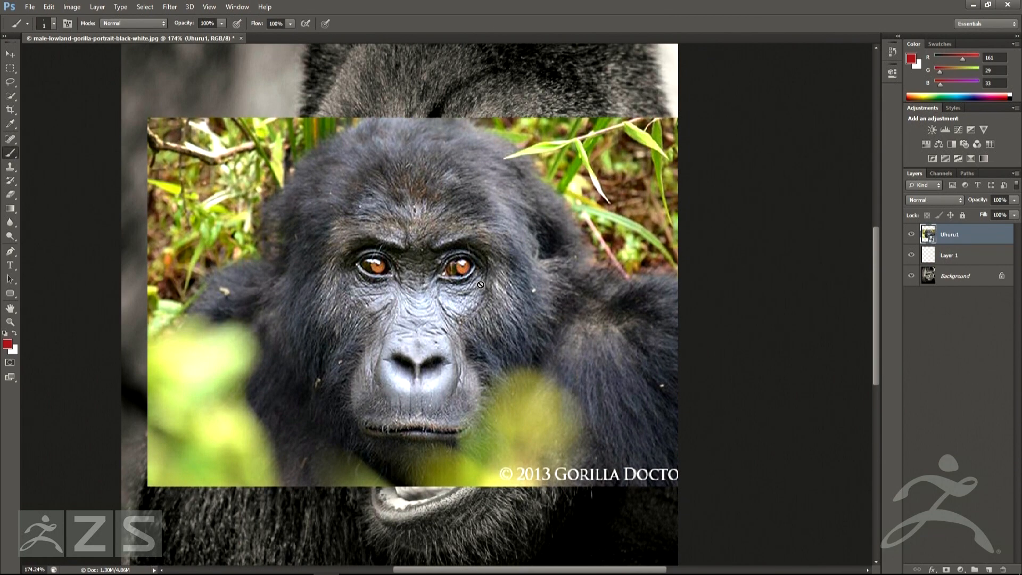
Add an empty layer above the Uhuru1 photo and sketch crossing curved red wrinkle lines around and below one eye
scroll(498, 277, "up", 2, "alt")
left_click_drag(471, 288, 480, 274)
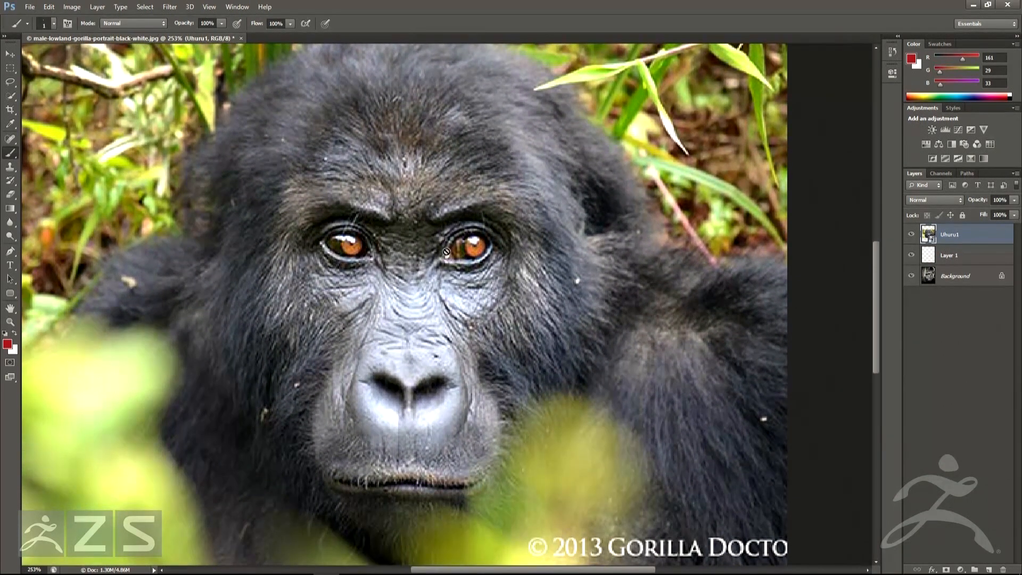
left_click(988, 567)
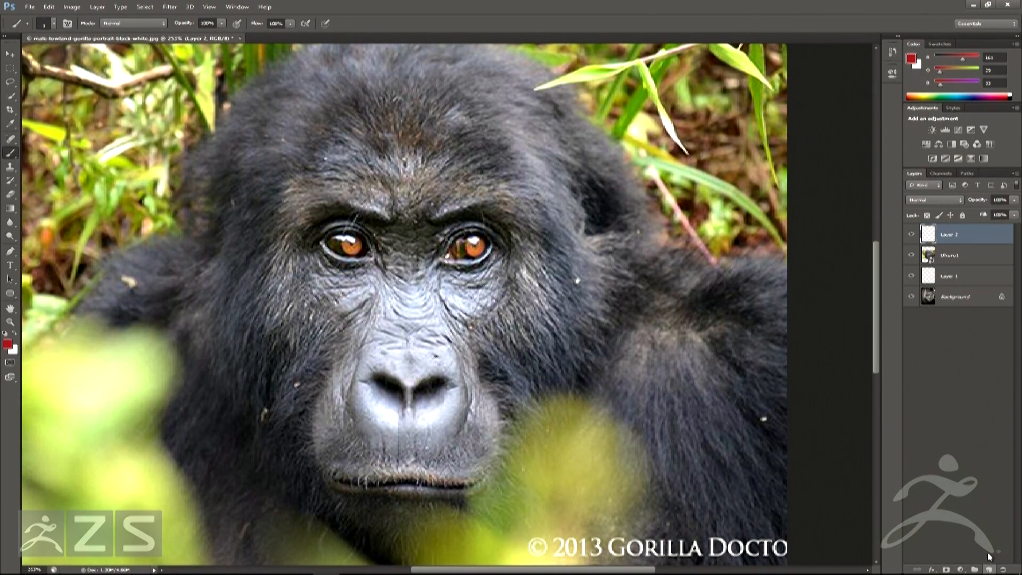
mouse_move(439, 298)
left_mouse_down()
mouse_move(478, 320)
mouse_move(508, 284)
mouse_move(457, 285)
mouse_move(510, 258)
left_mouse_up()
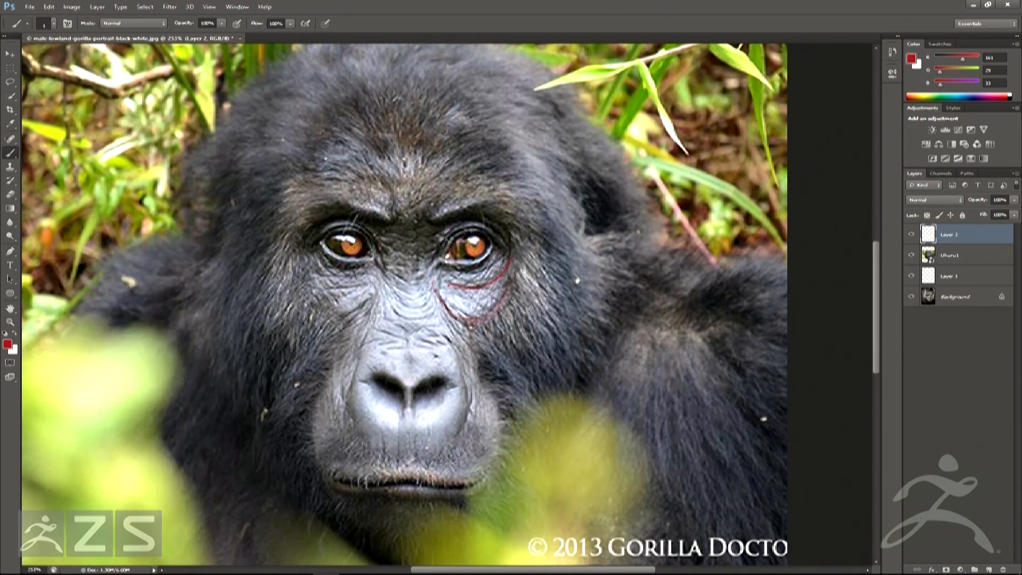
left_click_drag(492, 266, 487, 281)
left_click_drag(432, 260, 496, 323)
left_click_drag(440, 288, 461, 317)
mouse_move(502, 277)
left_mouse_down()
mouse_move(454, 317)
mouse_move(453, 339)
left_mouse_up()
mouse_move(433, 278)
left_mouse_down()
mouse_move(489, 349)
mouse_move(532, 276)
left_mouse_up()
left_click_drag(429, 303, 495, 347)
mouse_move(485, 309)
left_mouse_down()
mouse_move(445, 339)
mouse_move(447, 351)
left_mouse_up()
left_click_drag(533, 252, 515, 310)
mouse_move(538, 273)
left_mouse_down()
mouse_move(529, 299)
mouse_move(466, 308)
left_mouse_up()
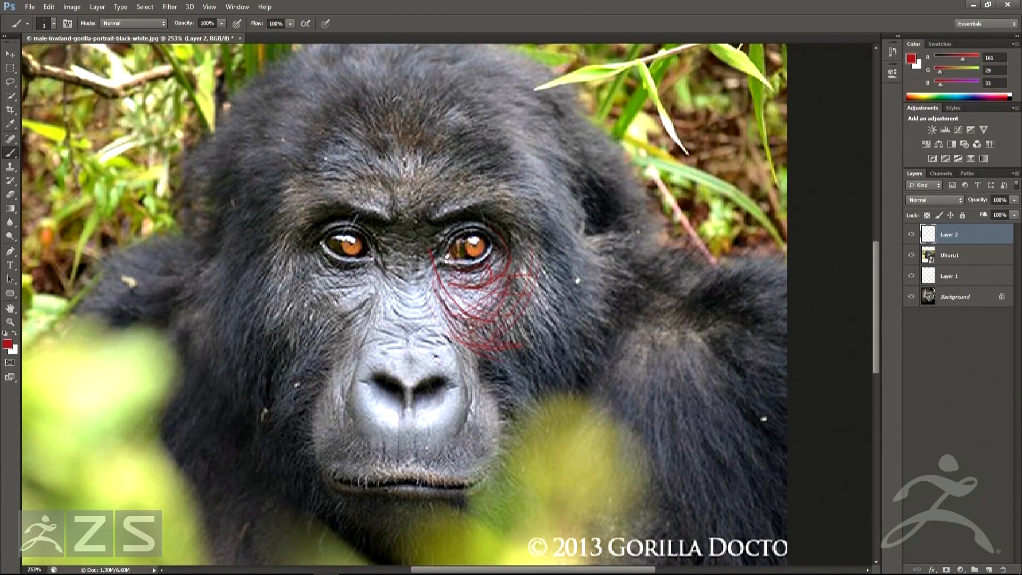
Add red wrinkle strokes below the marked eye and trace curved lines from the other eye's inner corner down beside the nose
left_click_drag(519, 290, 487, 294)
left_click_drag(525, 268, 505, 317)
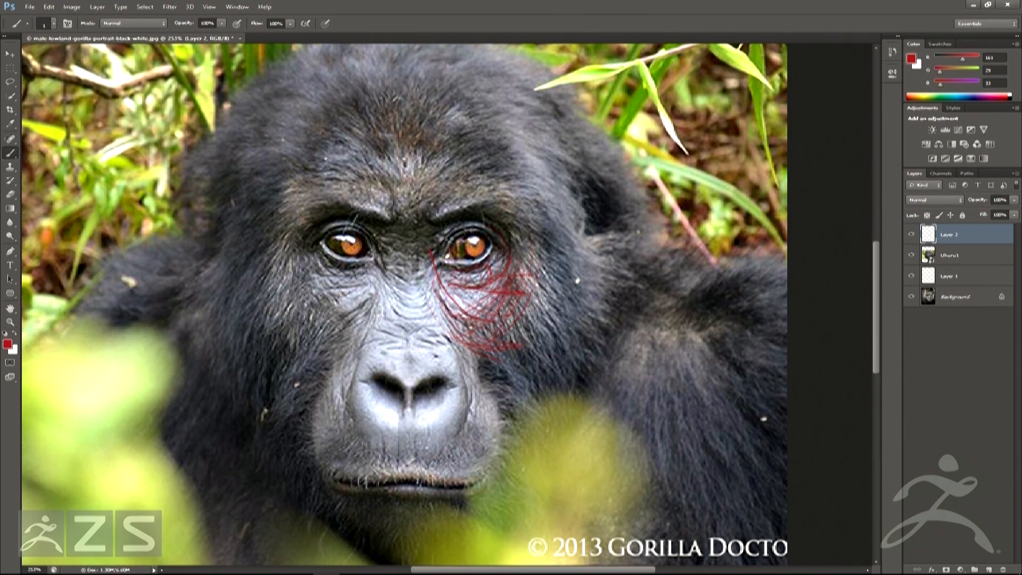
left_click_drag(376, 250, 412, 284)
left_click_drag(374, 266, 402, 309)
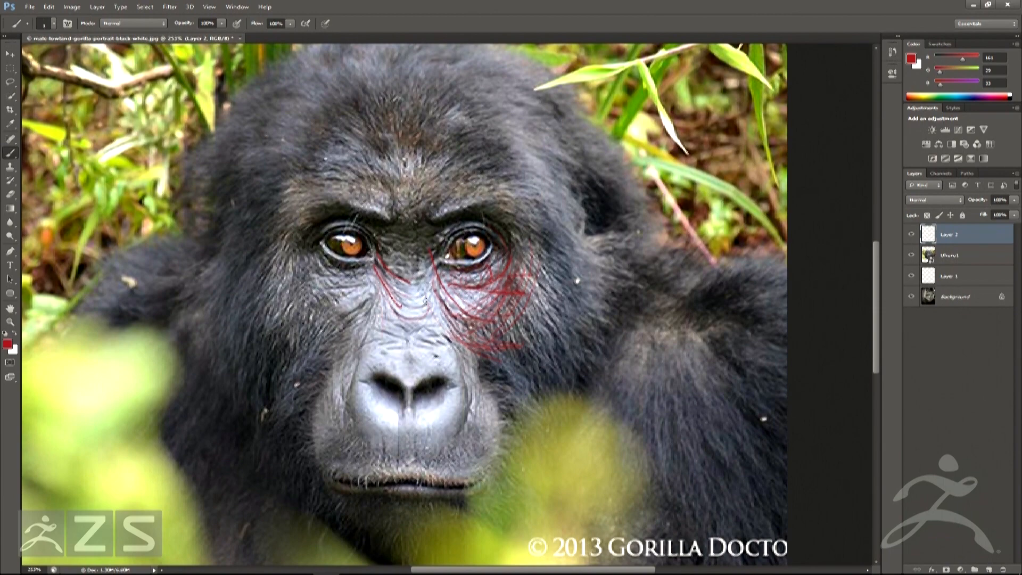
left_click_drag(400, 307, 399, 315)
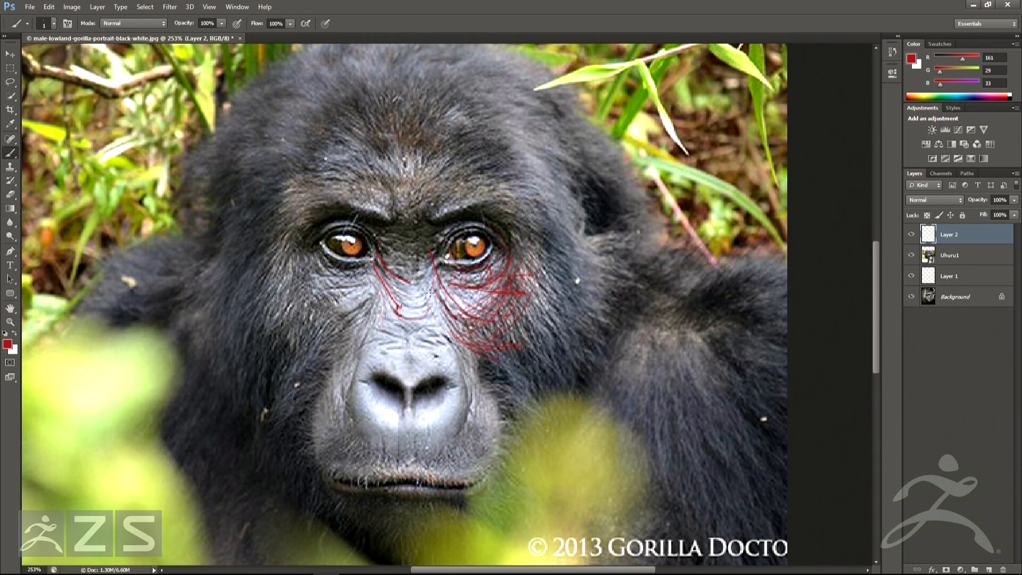
Place the gorilla reference photo from the refs folder over the Uhuru1 photo at its default size
key("alt+Tab")
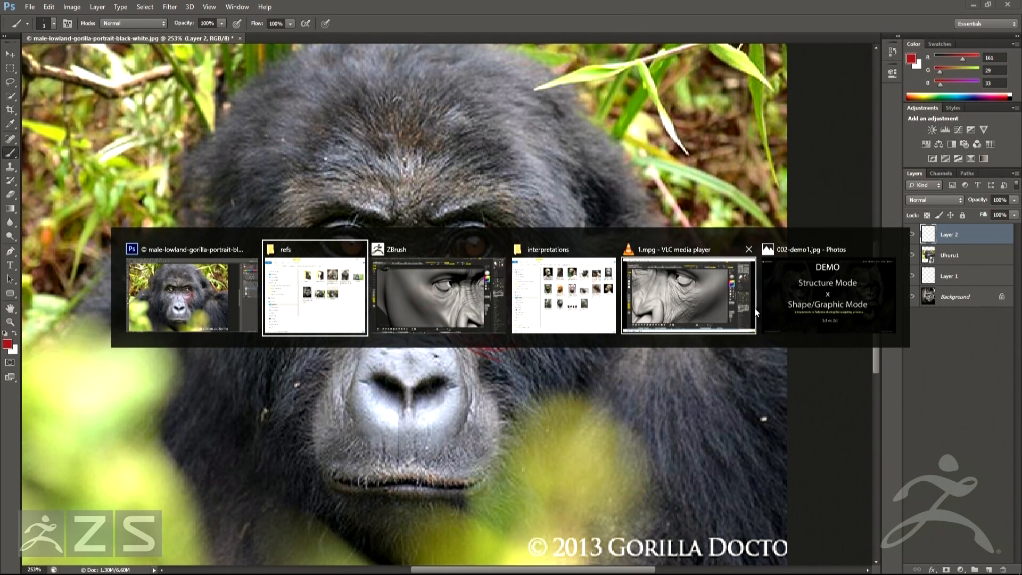
left_click(565, 307)
key("alt+Tab")
key("Tab")
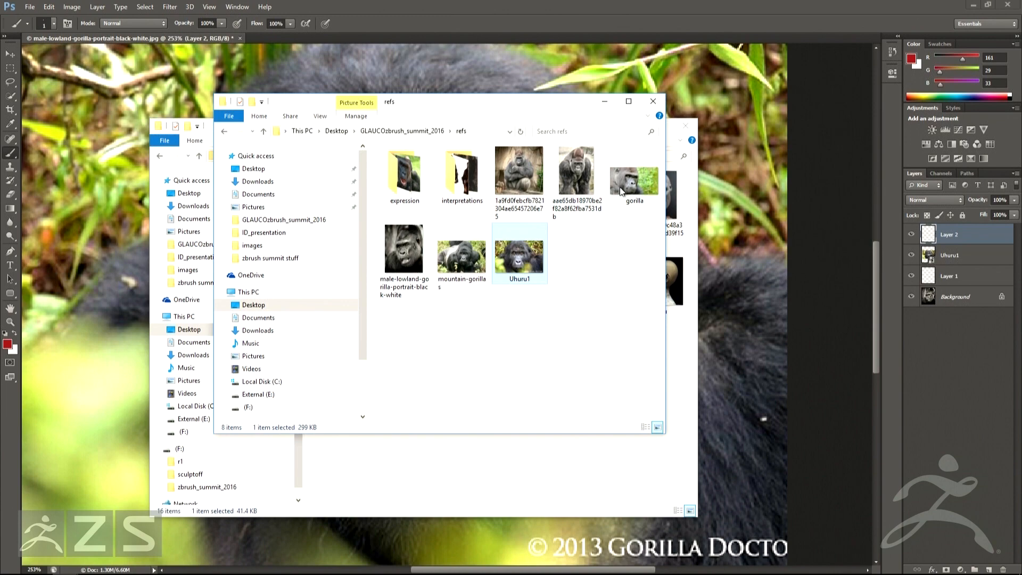
left_click_drag(624, 179, 606, 315)
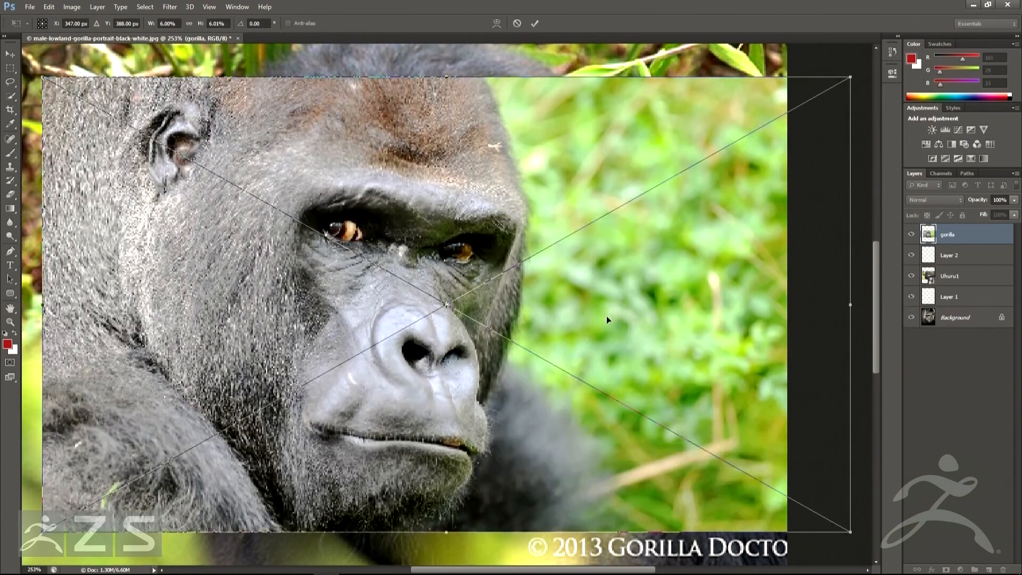
key("Return")
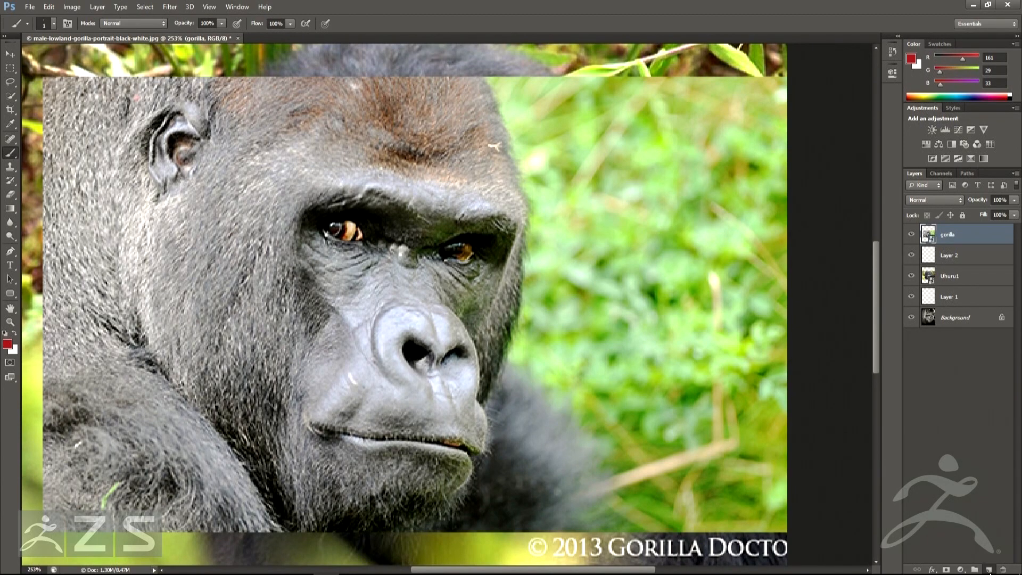
Add an empty layer above the gorilla photo and sketch red wrinkle lines around both eyes and down toward the nose
left_click(989, 569)
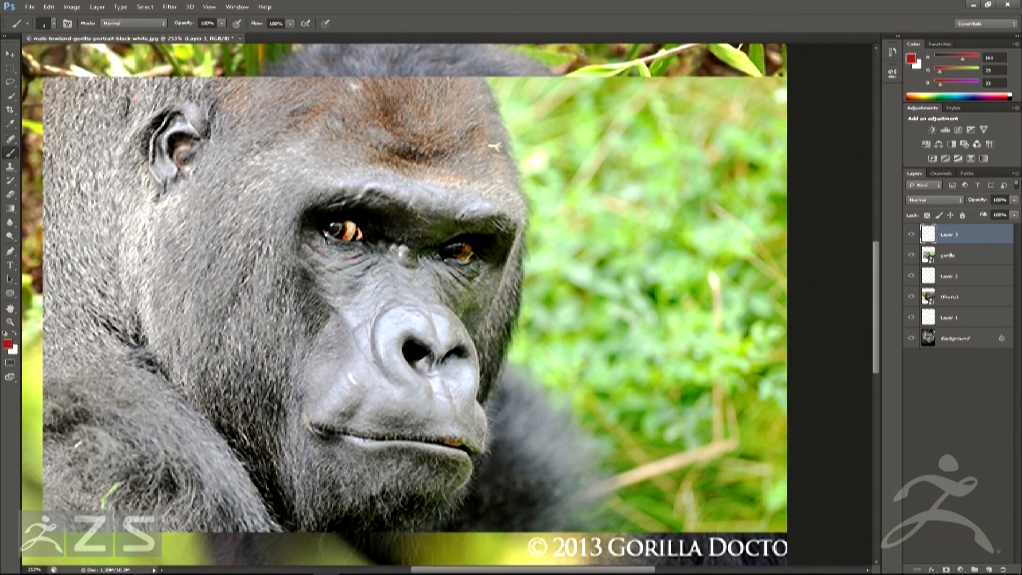
mouse_move(375, 264)
left_mouse_down()
mouse_move(344, 279)
mouse_move(339, 304)
left_mouse_up()
left_click_drag(364, 180, 351, 197)
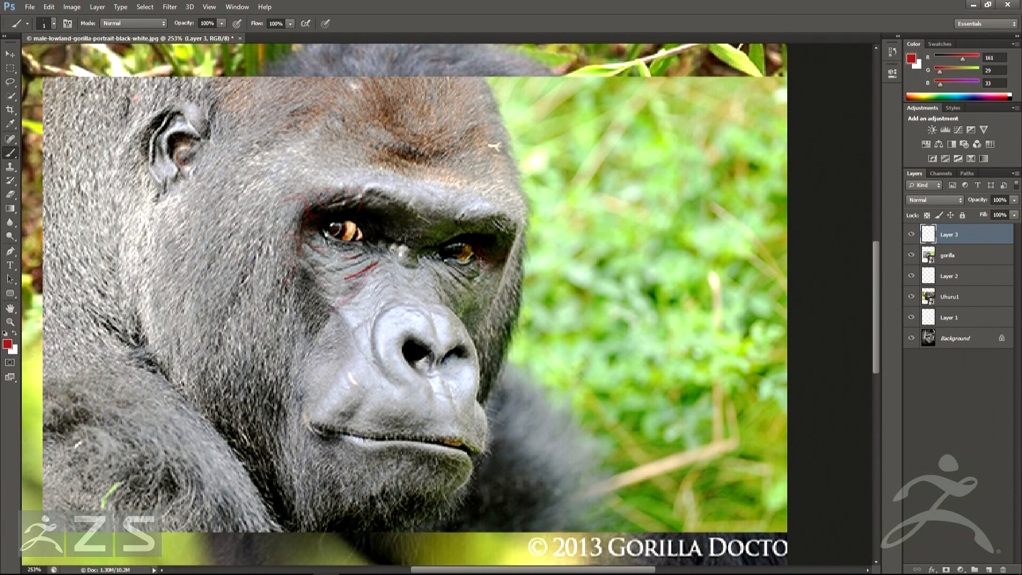
left_click_drag(523, 256, 530, 241)
Switch to ZBrush to examine the sculpted folds under the eye, and return to the gorilla photo in Photoshop
key("alt+Tab")
key("alt+shift+Tab")
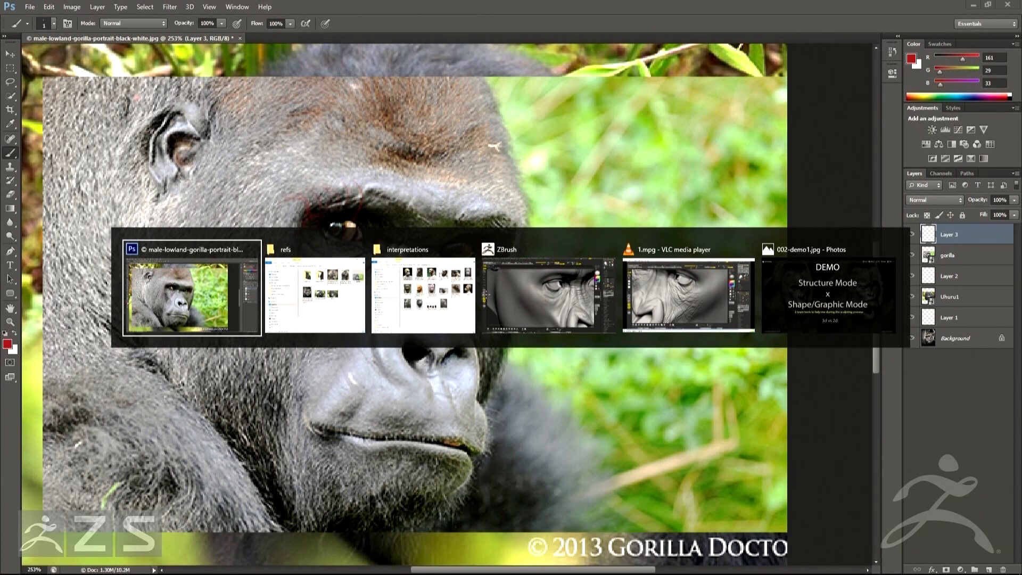
key("alt+Tab")
key("alt+Tab")
key("alt+Tab")
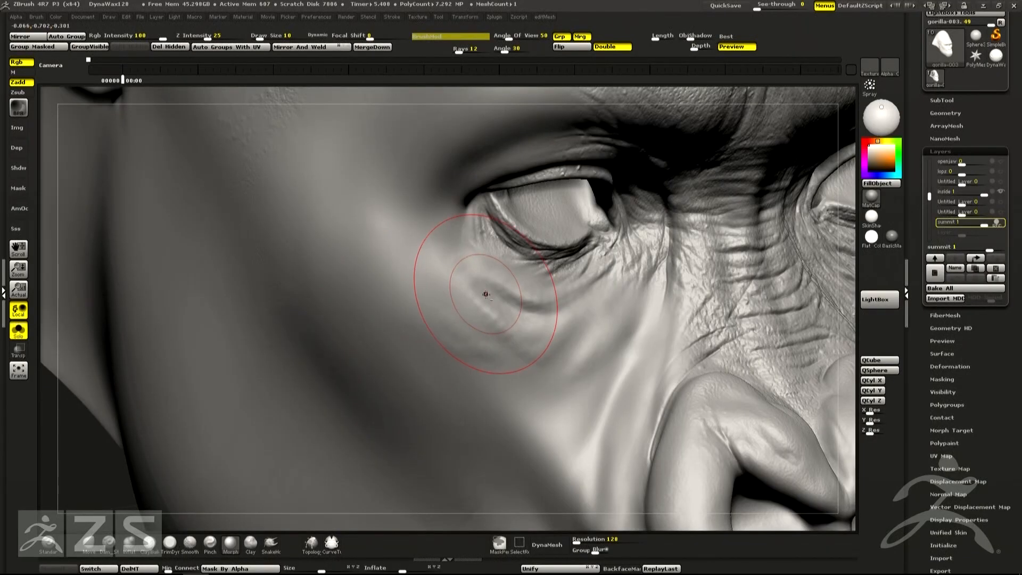
key("alt+Tab")
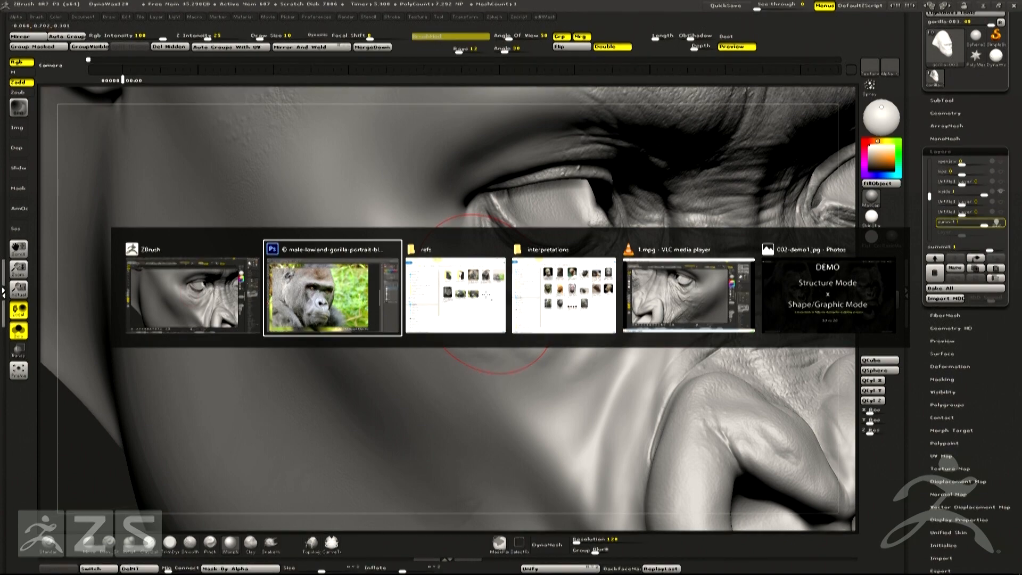
key("alt+Tab")
key("alt+Tab")
key("alt+shift+Tab")
key("alt+shift+Tab")
Strengthen the red diagonal fold under the near eye and mark matching wrinkle lines below the far eye
left_click_drag(534, 313, 598, 287)
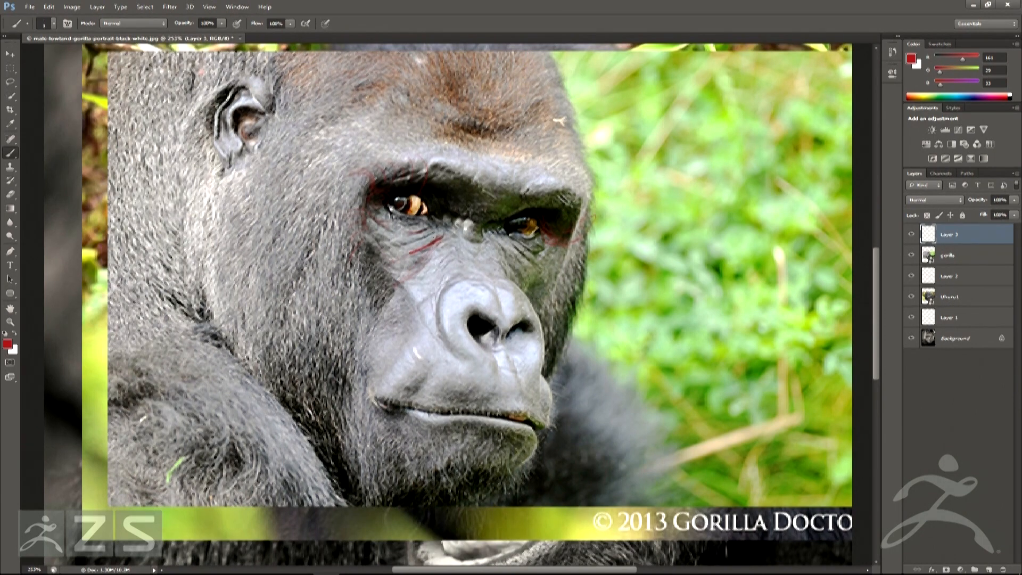
mouse_move(419, 249)
left_mouse_down()
mouse_move(376, 265)
mouse_move(398, 260)
left_mouse_up()
left_click_drag(443, 234, 394, 261)
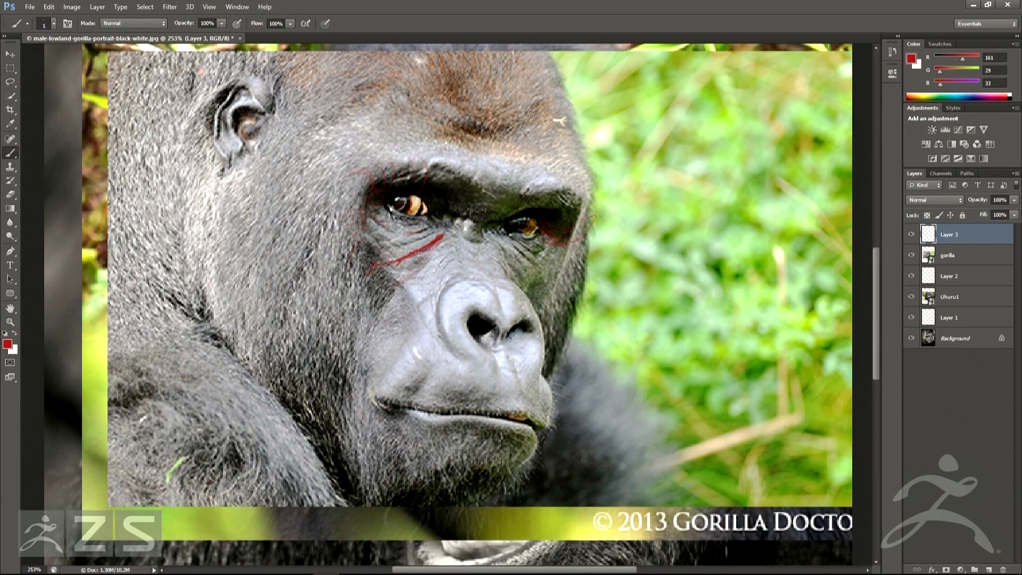
mouse_move(452, 237)
left_mouse_down()
mouse_move(424, 253)
mouse_move(410, 287)
left_mouse_up()
left_click_drag(442, 226, 408, 251)
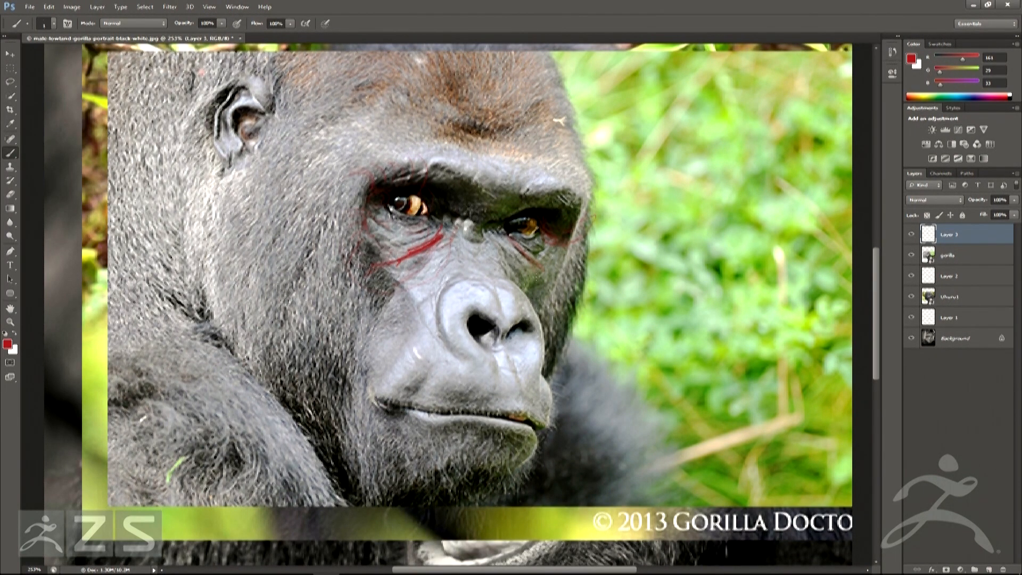
Switch from Photoshop to the gorilla head sculpt in ZBrush
key("alt+Tab")
key("alt+Tab")
key("alt+Tab")
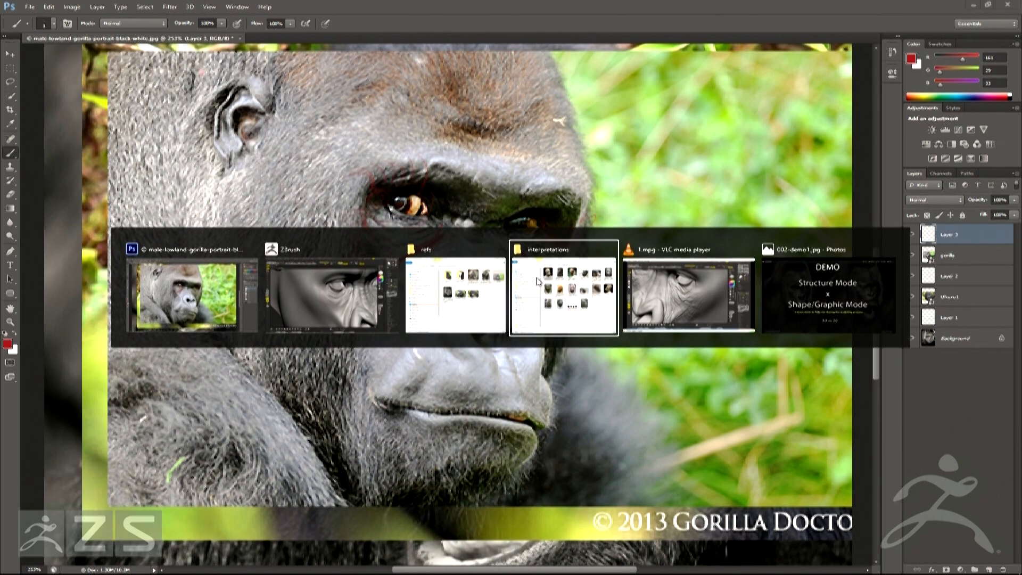
key("alt+Tab")
key("alt+Tab")
key("alt+Tab")
key("alt+Tab")
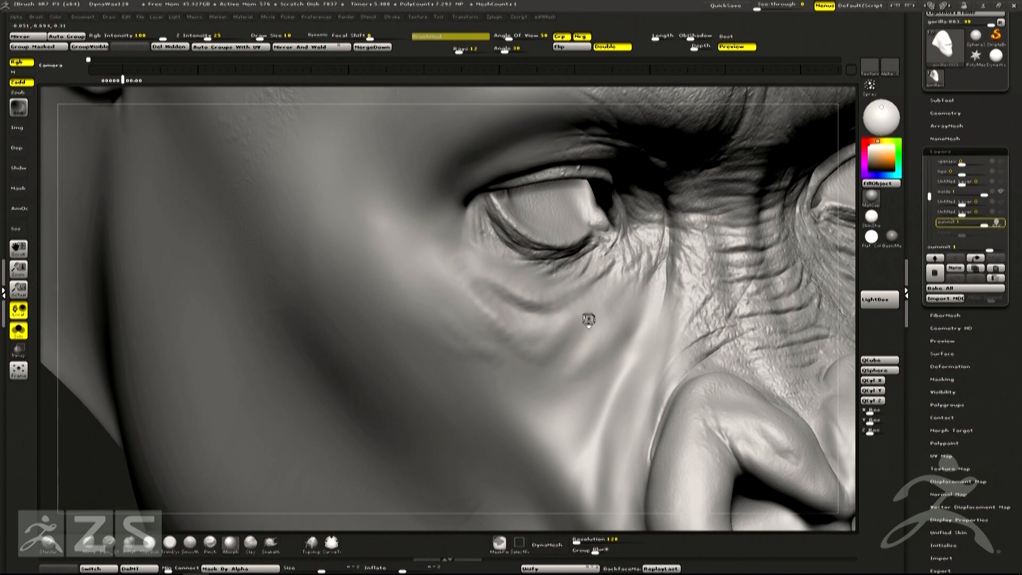
Lower the sculpting brush's Z Intensity to 14
key("shift+d")
mouse_move(576, 320)
right_mouse_down("ctrl")
mouse_move(588, 285)
mouse_move(582, 339)
mouse_move(569, 294)
mouse_move(629, 224)
mouse_move(613, 279)
mouse_move(626, 298)
mouse_move(605, 305)
right_mouse_up("ctrl")
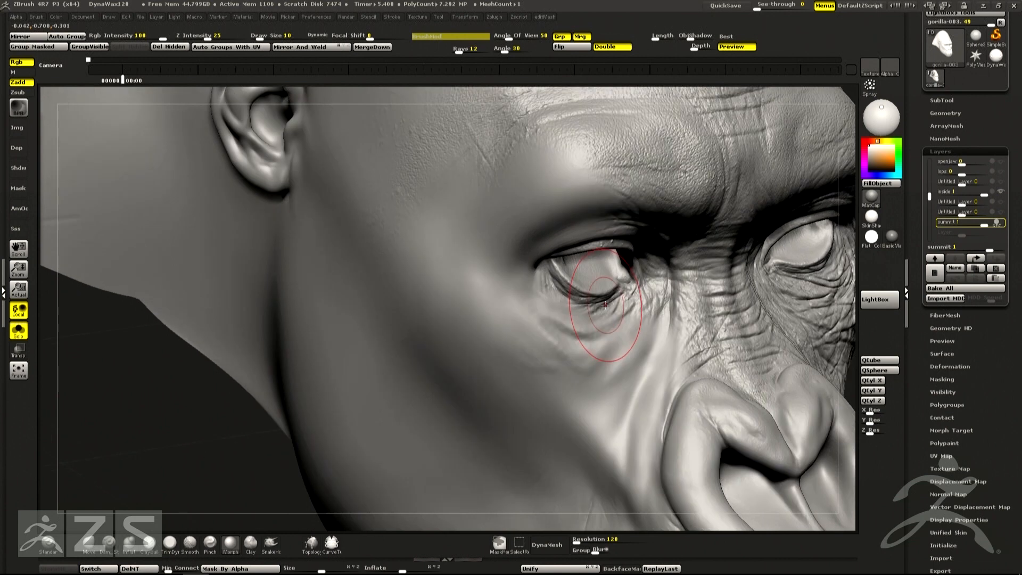
key("ctrl+s")
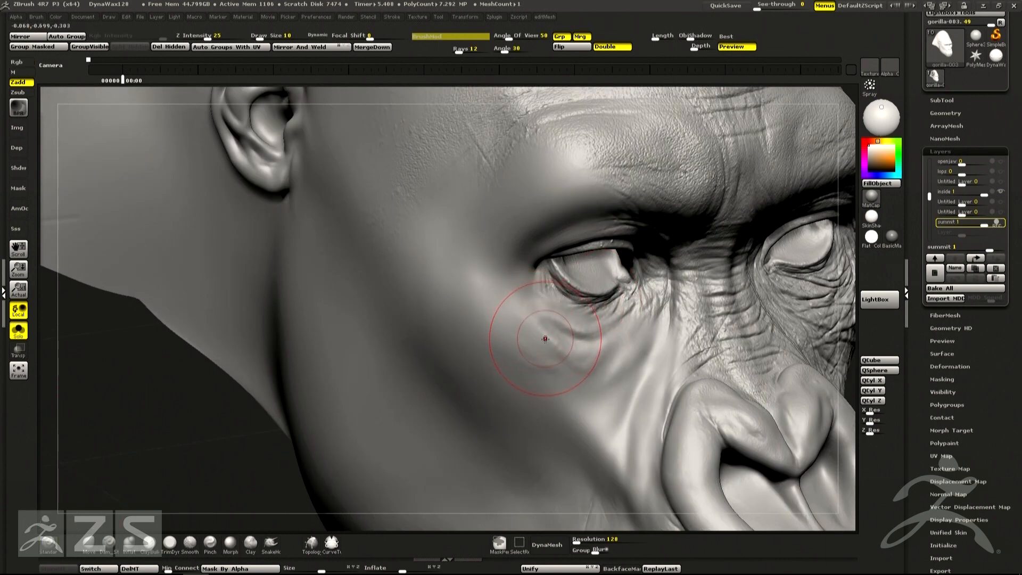
key("alt")
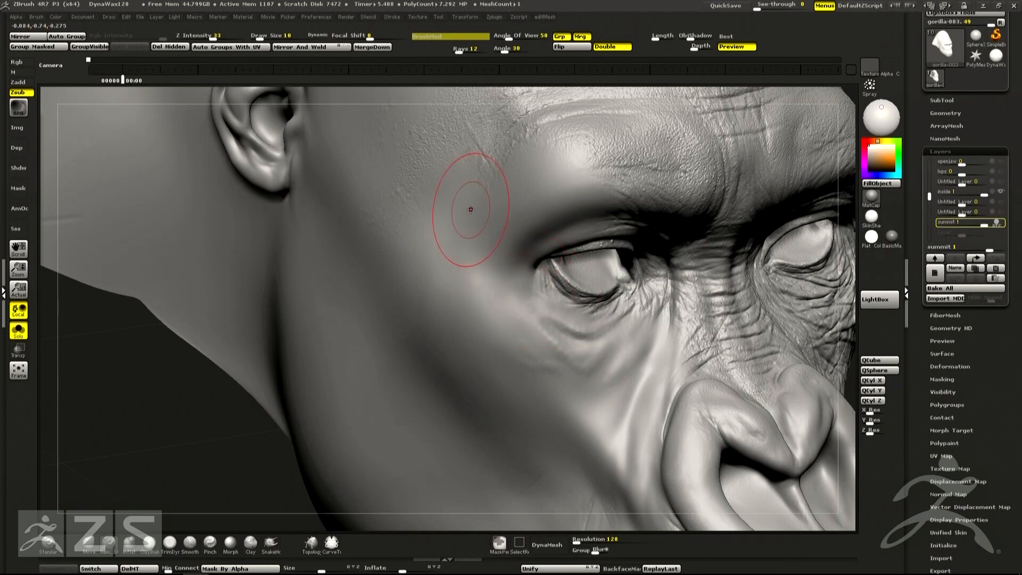
left_click_drag(213, 37, 197, 37)
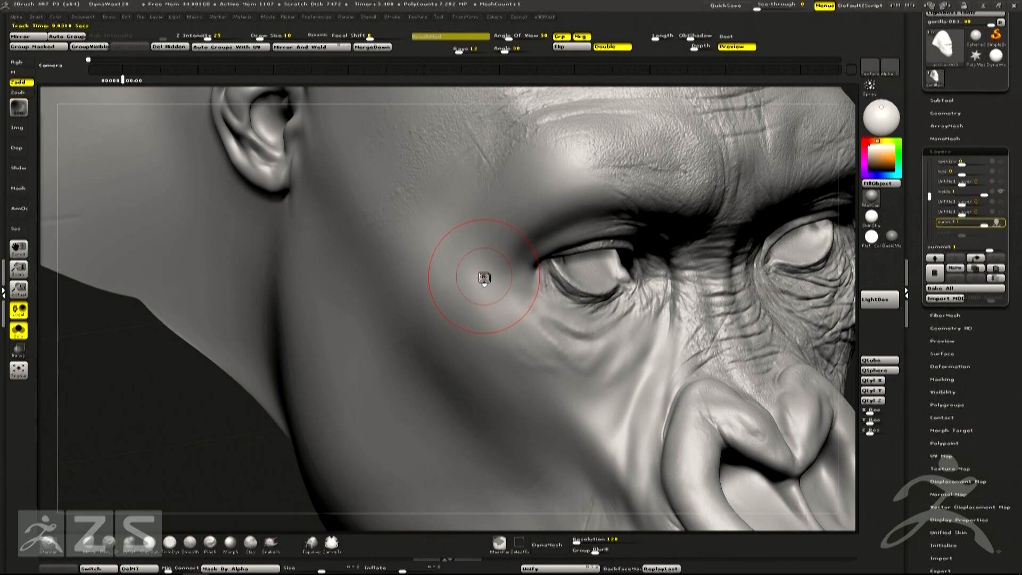
left_click_drag(206, 36, 197, 36)
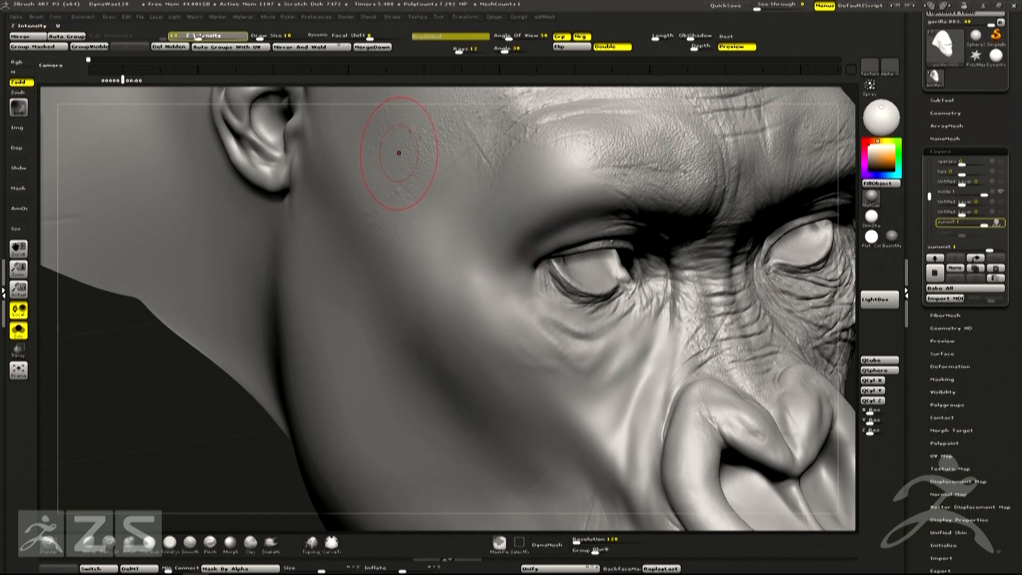
Select the Clay brush with Focal Shift -74 and Z Intensity 21, and lay large overlapping strokes on the cheek under the eye
key("b")
key("c")
key("l")
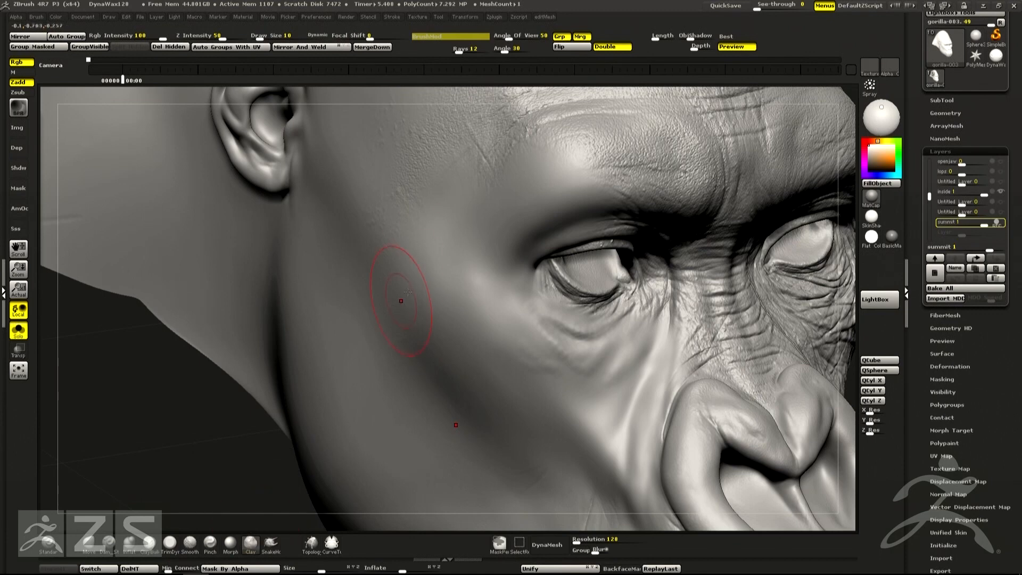
left_click_drag(371, 37, 338, 38)
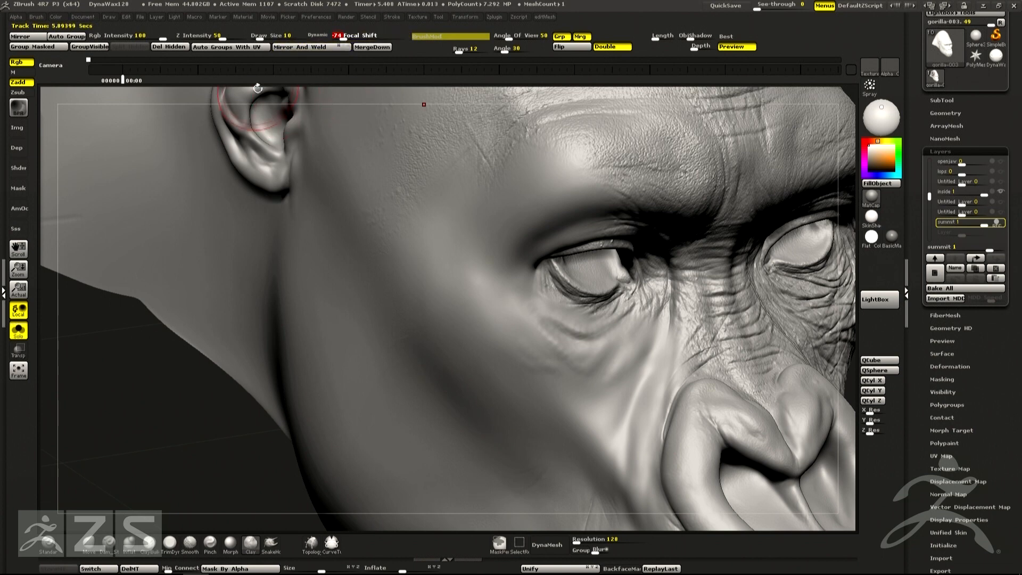
left_click_drag(223, 36, 208, 37)
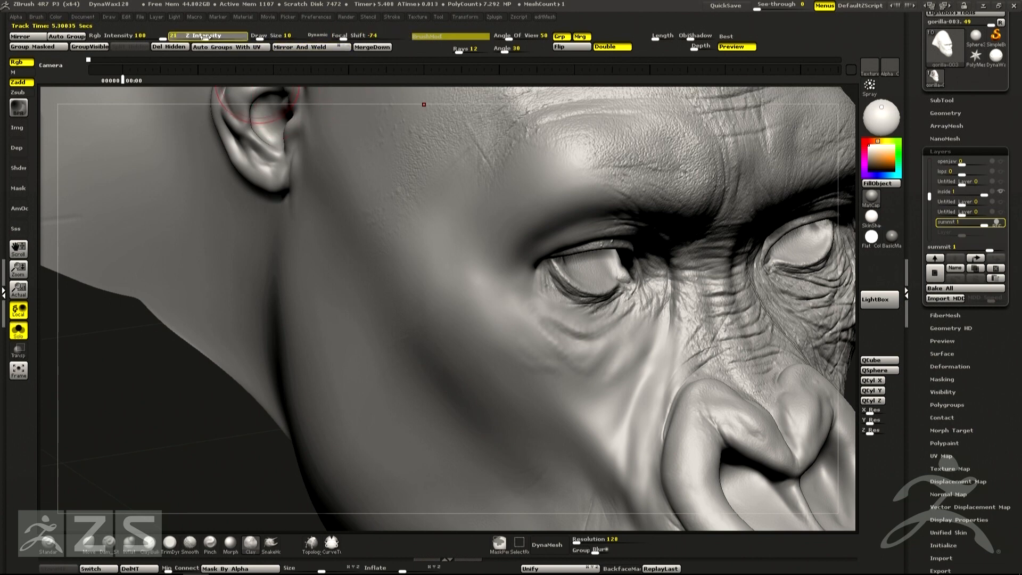
mouse_move(578, 348)
right_mouse_down("ctrl")
mouse_move(545, 431)
mouse_move(539, 348)
right_mouse_up("ctrl")
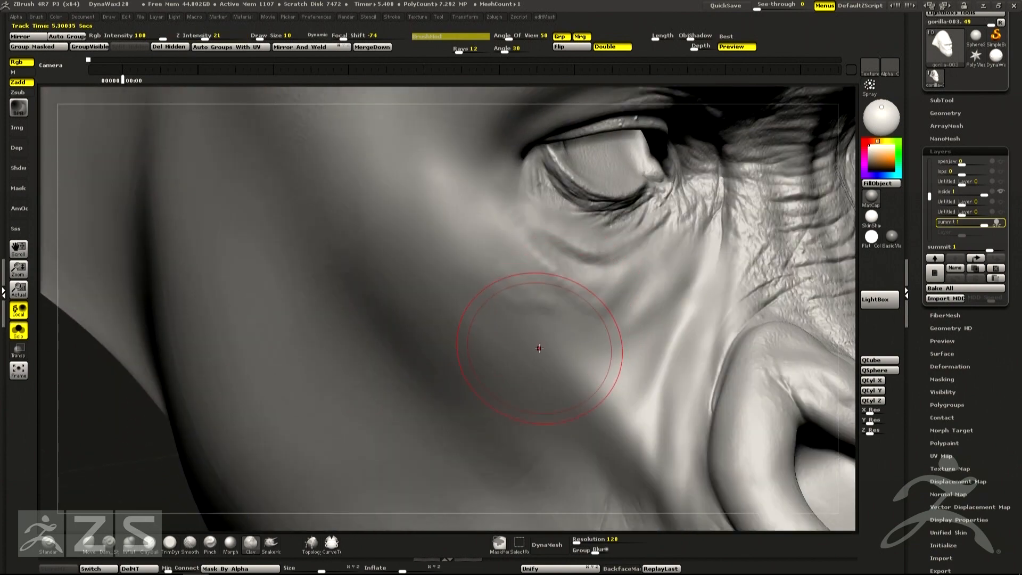
mouse_move(496, 261)
left_mouse_down()
mouse_move(505, 287)
mouse_move(584, 327)
mouse_move(628, 276)
mouse_move(496, 320)
left_mouse_up()
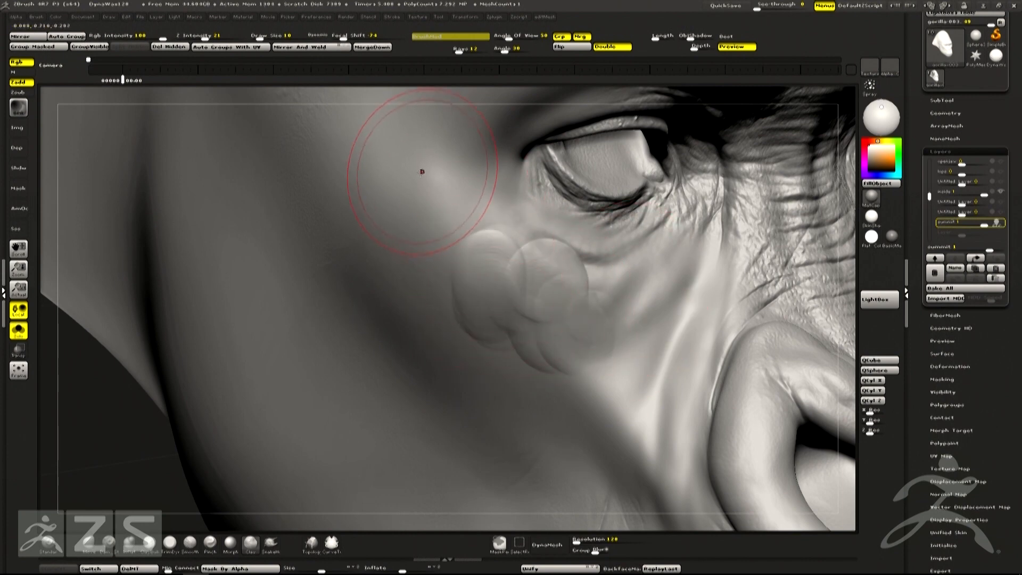
Reduce the Clay brush to size 3 and add smaller strokes over the cheek beside and below the eye's outer corner
key("bracketleft")
key("bracketleft")
key("bracketleft")
key("bracketleft")
key("bracketleft")
mouse_move(449, 208)
left_mouse_down()
mouse_move(477, 228)
mouse_move(520, 229)
left_mouse_up()
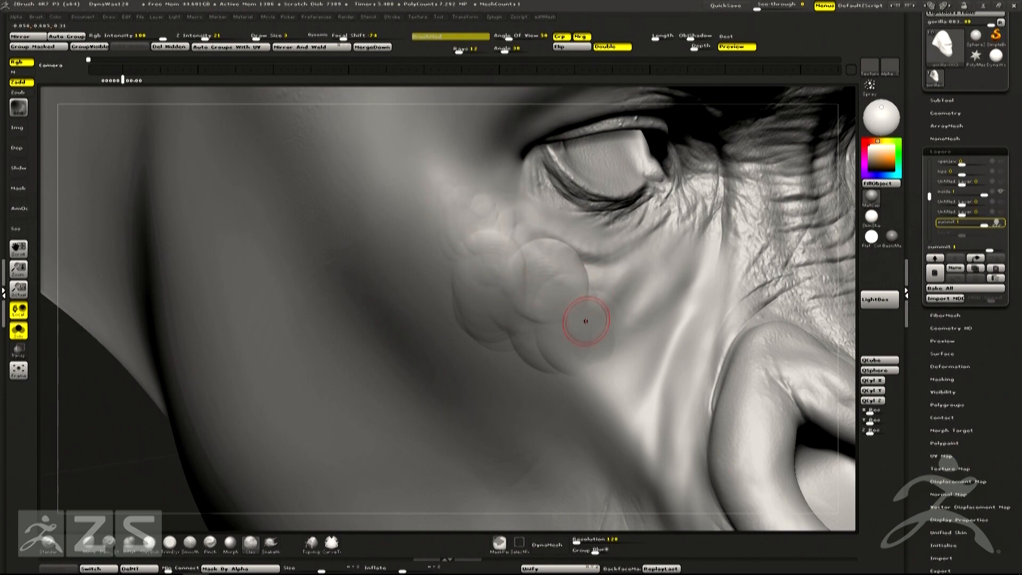
left_click_drag(530, 251, 591, 280)
Erase the overlapping clay strokes from the cheek under the eye with the Morph brush
key("shift")
key("ctrl")
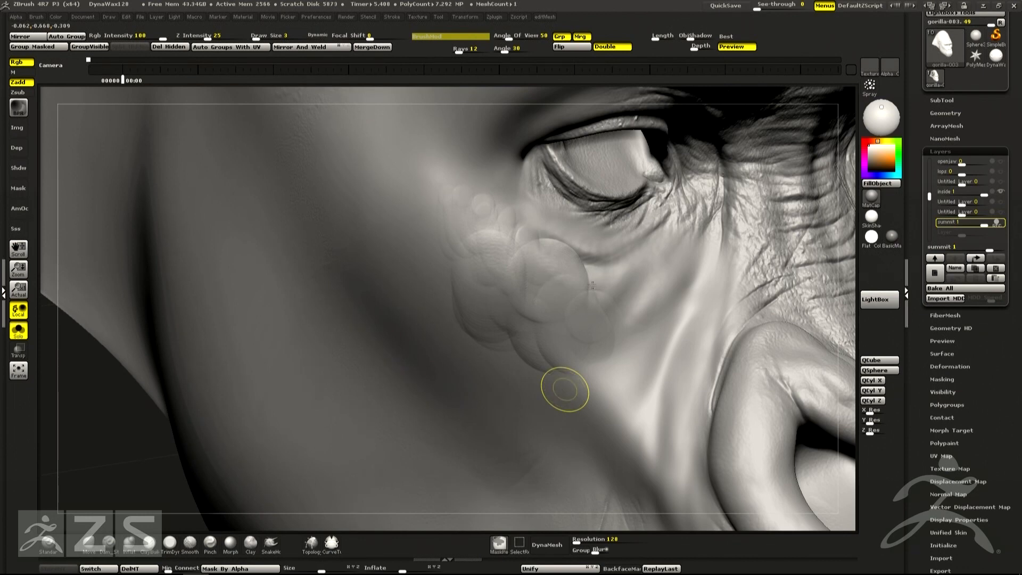
right_click_drag(602, 296, 598, 306)
key("ctrl")
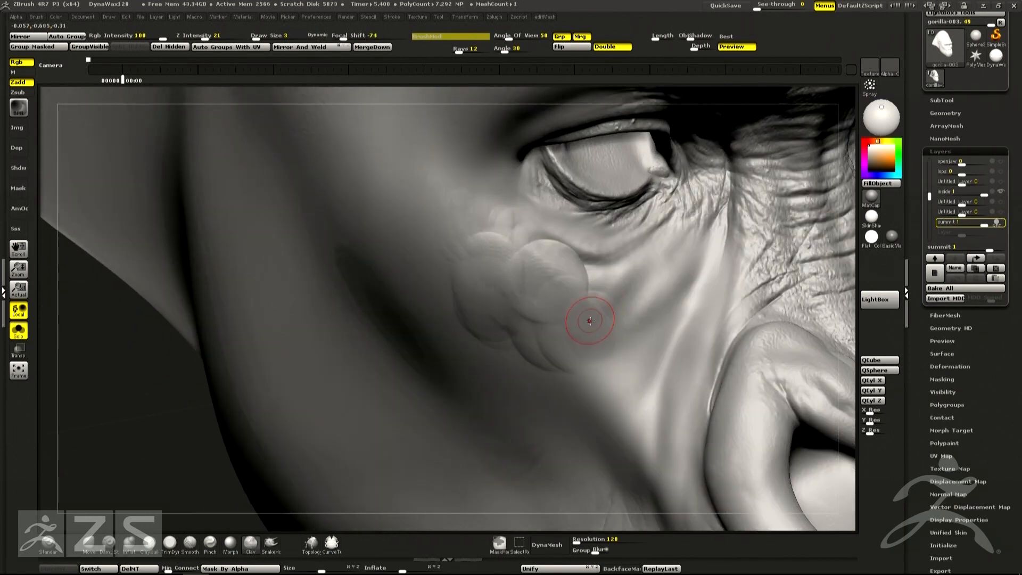
left_click(231, 543)
mouse_move(500, 217)
left_mouse_down()
mouse_move(532, 282)
mouse_move(601, 354)
left_mouse_up()
mouse_move(536, 302)
left_mouse_down()
mouse_move(463, 286)
mouse_move(630, 333)
left_mouse_up()
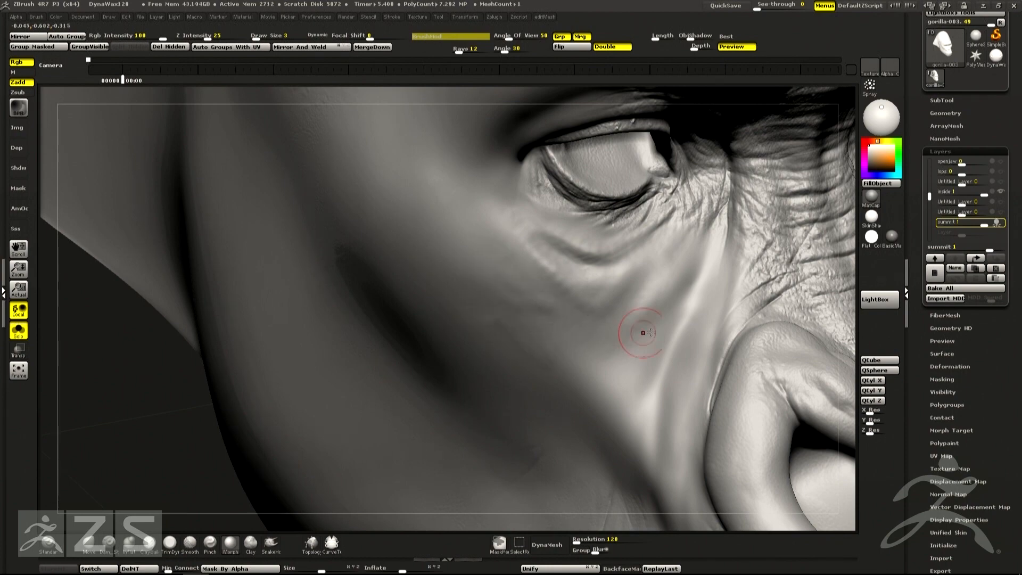
Switch to the Dam_Standard brush with Z Intensity 13 and Draw Size 4, framing the cheek between the eye and nose
mouse_move(596, 274)
right_mouse_down("alt")
mouse_move(596, 346)
mouse_move(655, 291)
mouse_move(655, 301)
mouse_move(582, 340)
right_mouse_up("alt")
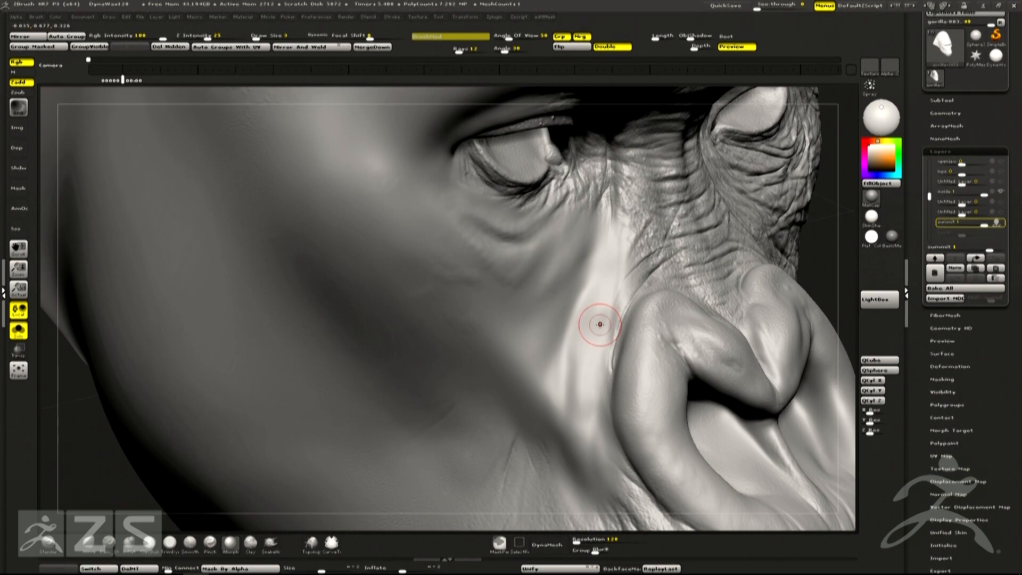
key("shift")
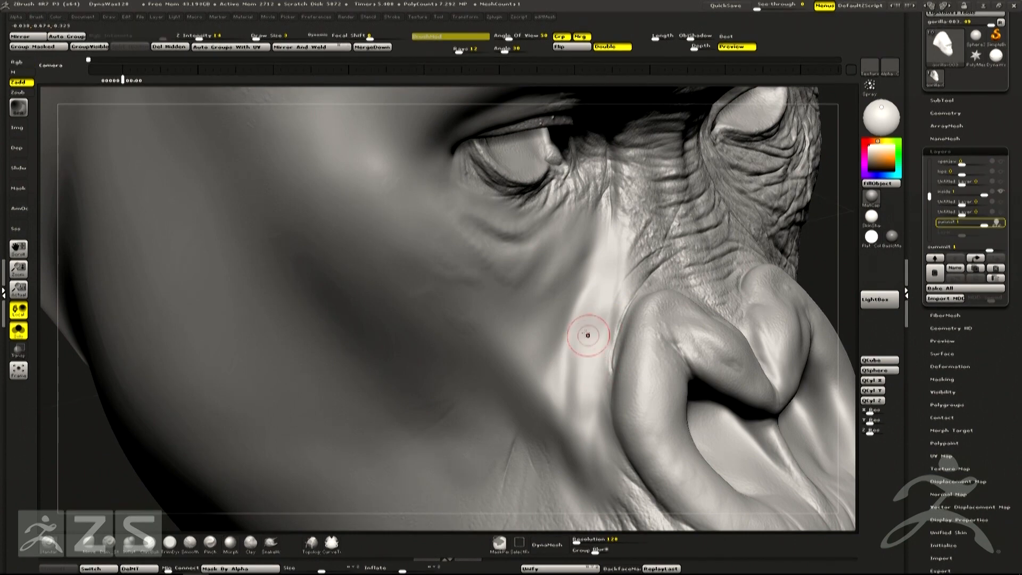
mouse_move(598, 306)
right_mouse_down()
mouse_move(567, 290)
mouse_move(586, 202)
mouse_move(600, 272)
mouse_move(612, 278)
mouse_move(604, 299)
mouse_move(592, 292)
right_mouse_up()
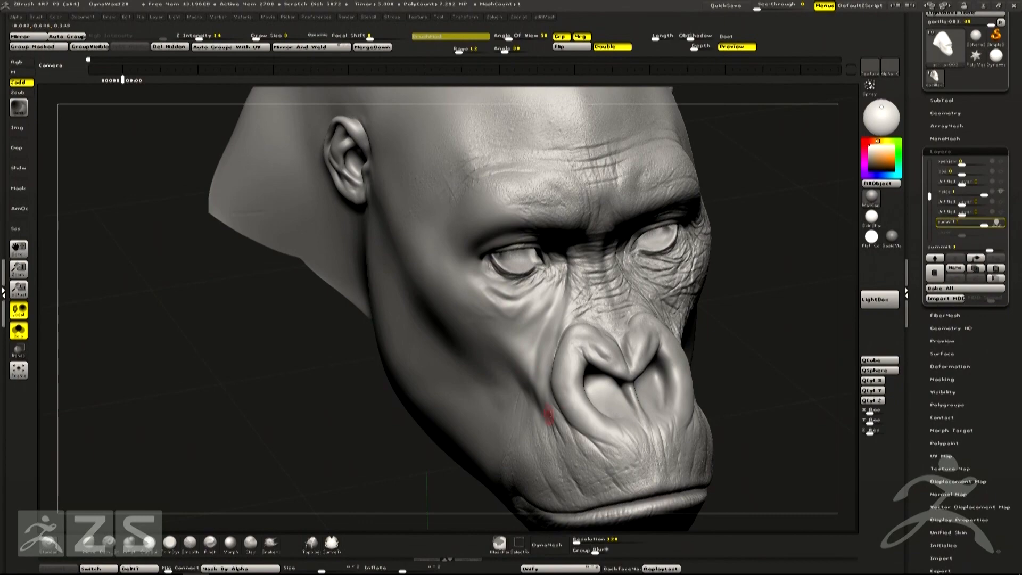
right_click_drag(529, 318, 632, 358, "ctrl")
left_click_drag(652, 331, 653, 316, "alt")
key("bracketright")
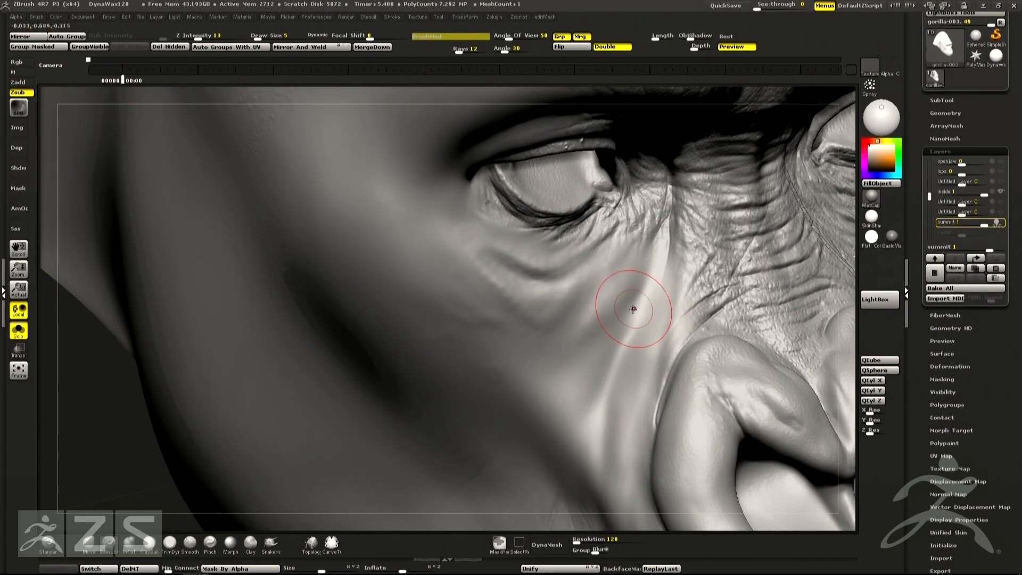
key("bracketleft")
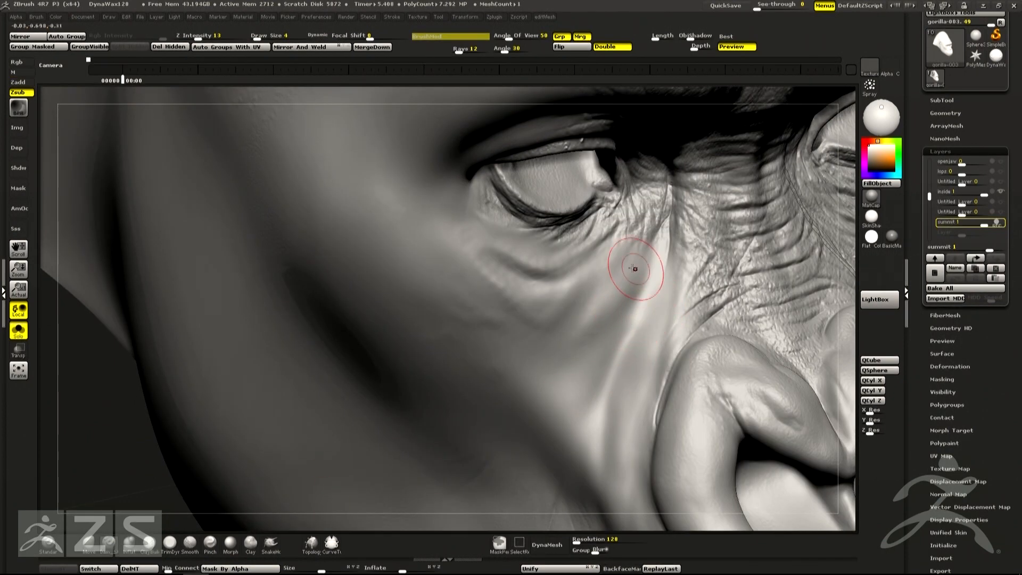
Try a diagonal crease from below the eye's inner corner across the cheek, and undo it
right_click_drag(622, 312, 547, 304)
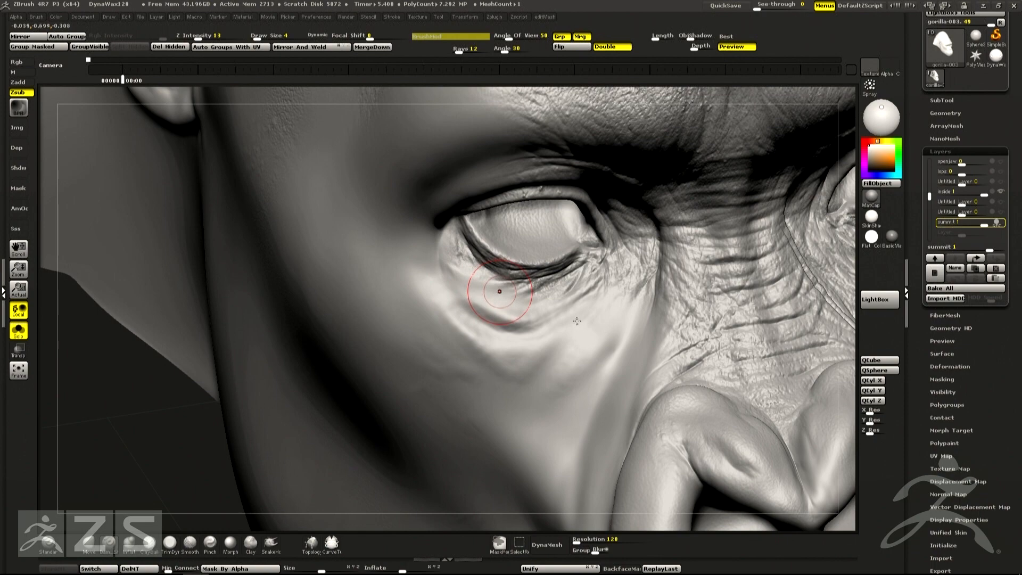
right_click_drag(499, 291, 583, 315)
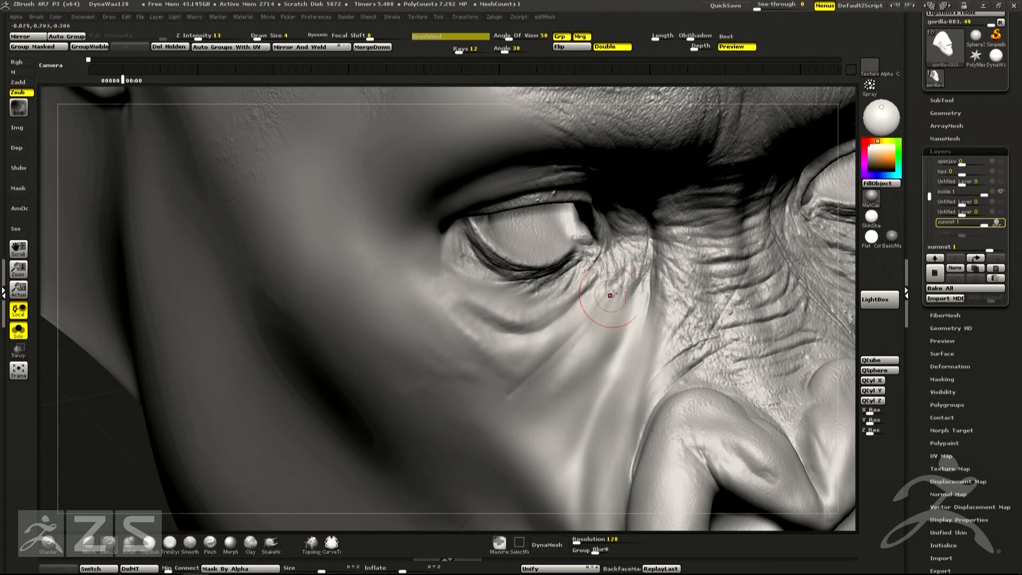
key("ctrl")
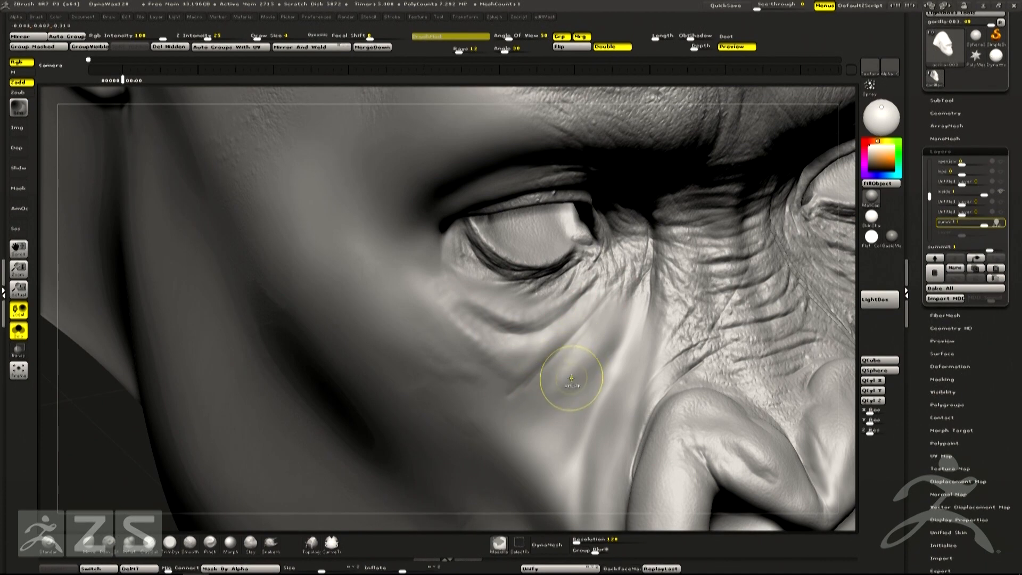
key("ctrl")
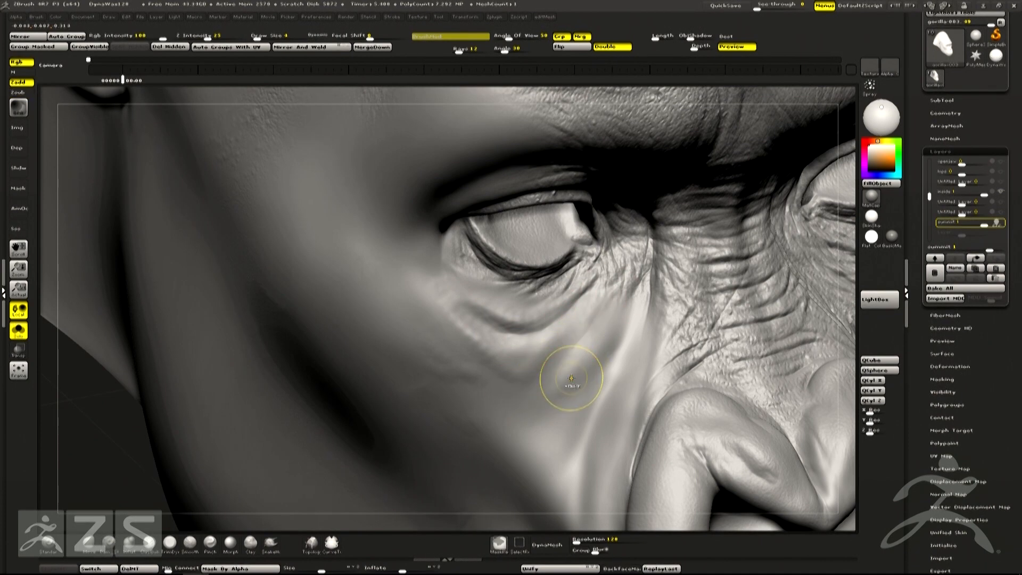
key("alt")
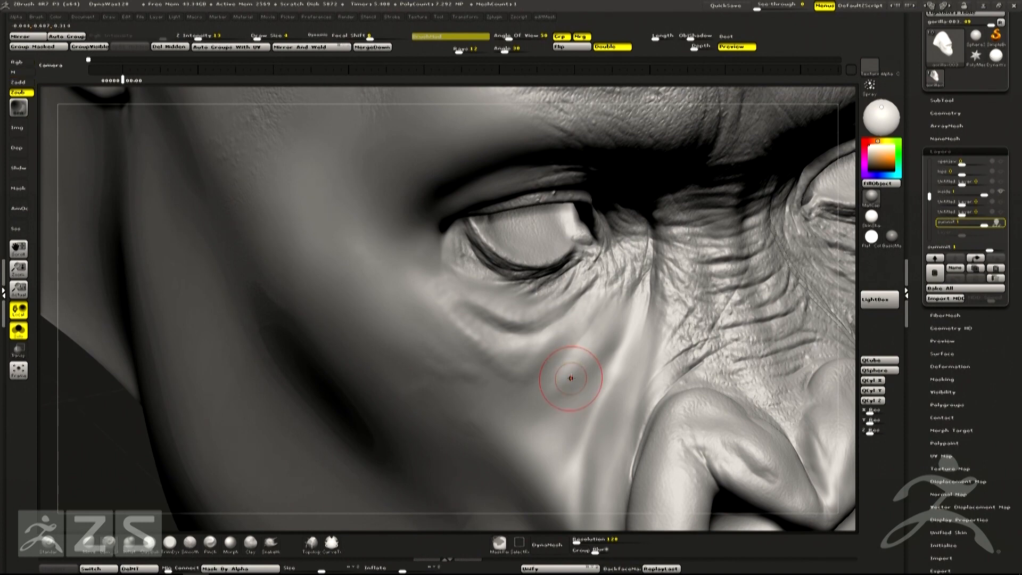
Carve diagonal creases from below the eye's inner corner down toward the middle of the cheek
left_click_drag(600, 312, 556, 362)
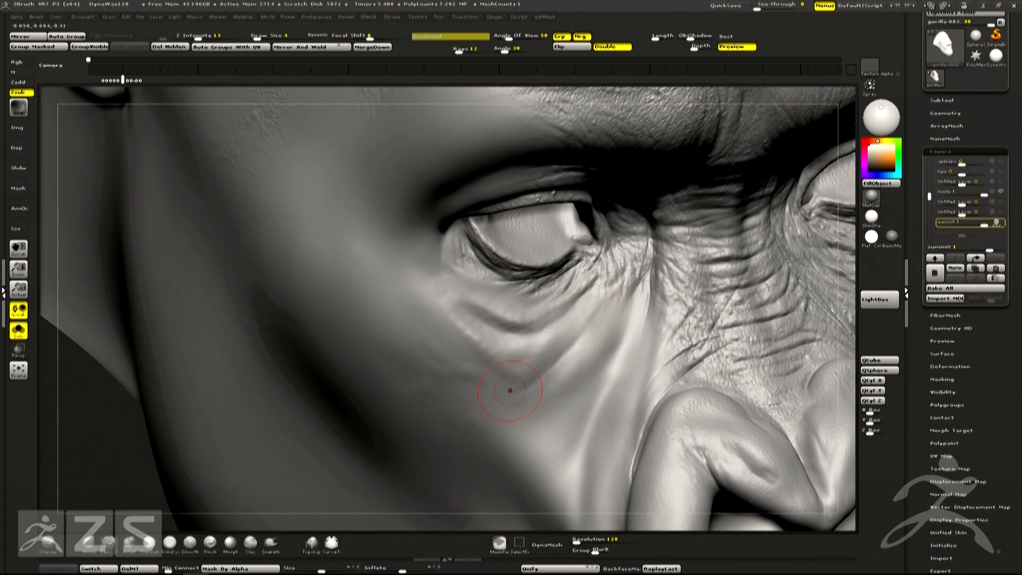
left_click_drag(590, 292, 544, 331)
right_click_drag(626, 352, 571, 334)
Carve a curved crease around the eye's outer corner down onto the cheekbone
right_click_drag(484, 255, 488, 237)
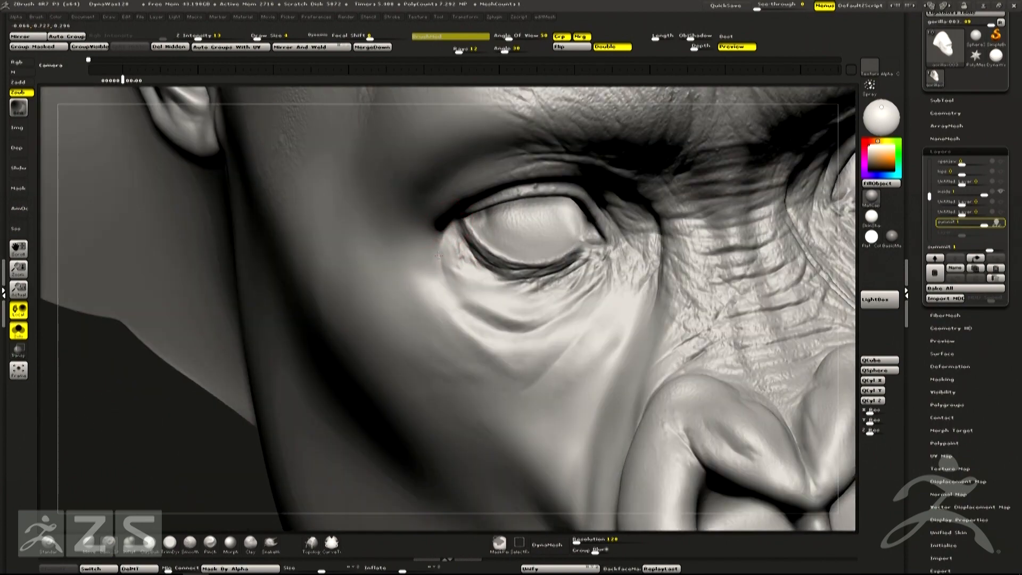
right_click_drag(452, 303, 467, 227)
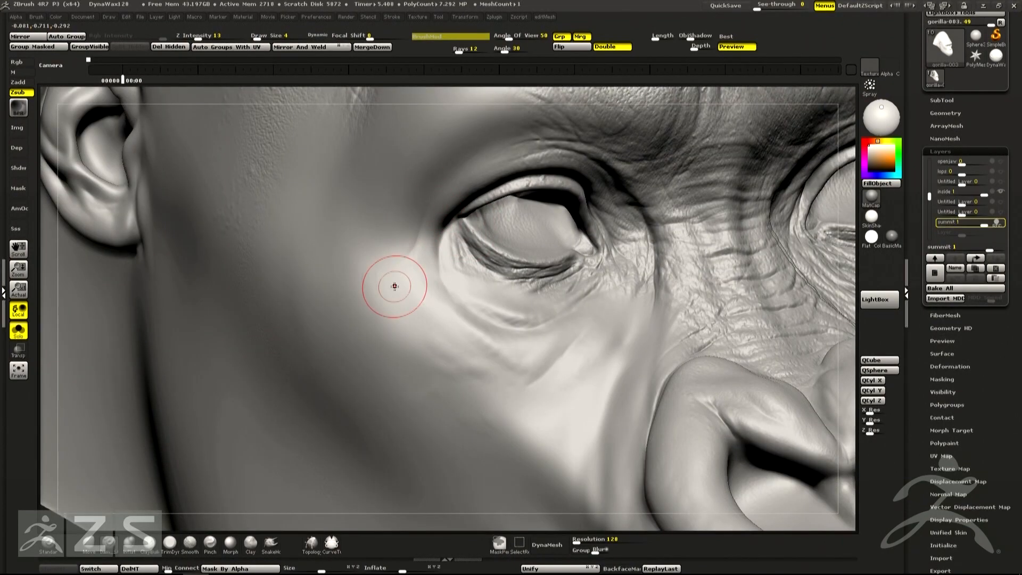
right_click_drag(394, 283, 431, 285)
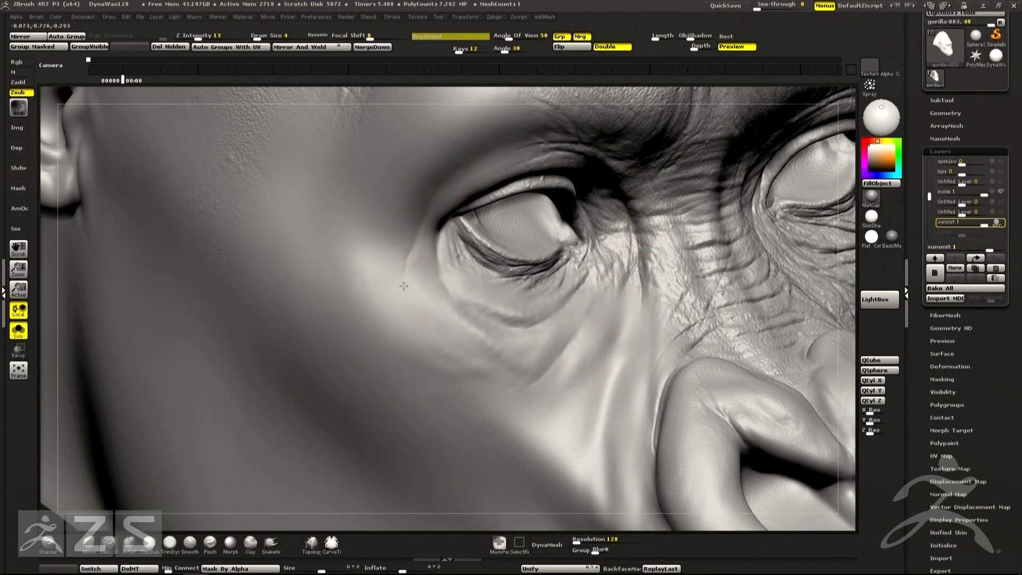
left_click_drag(399, 299, 399, 303, "alt")
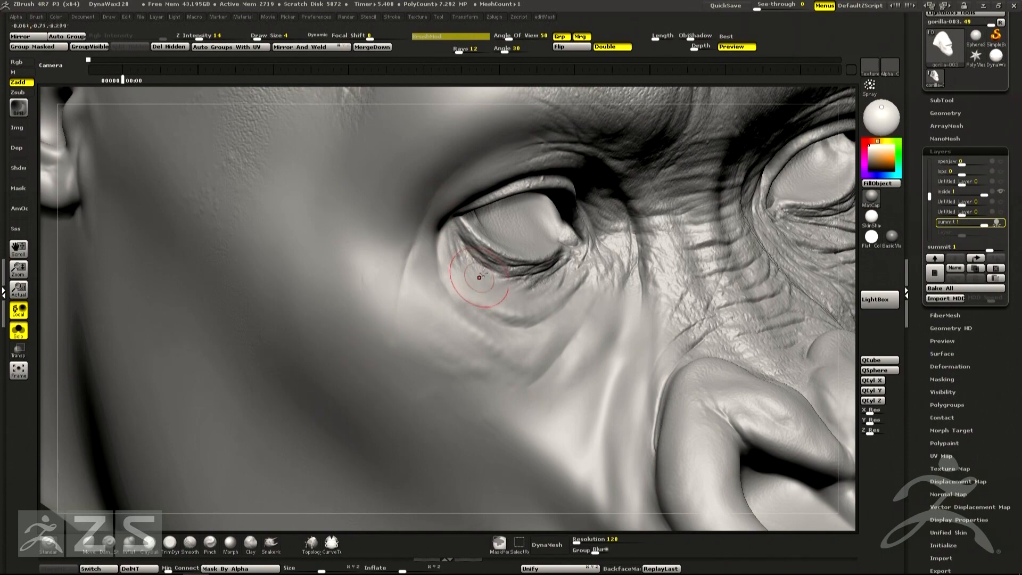
Build up the skin between the outer crease and the eye's outer corner with the Standard brush at Z Intensity 14
right_click_drag(468, 287, 452, 251)
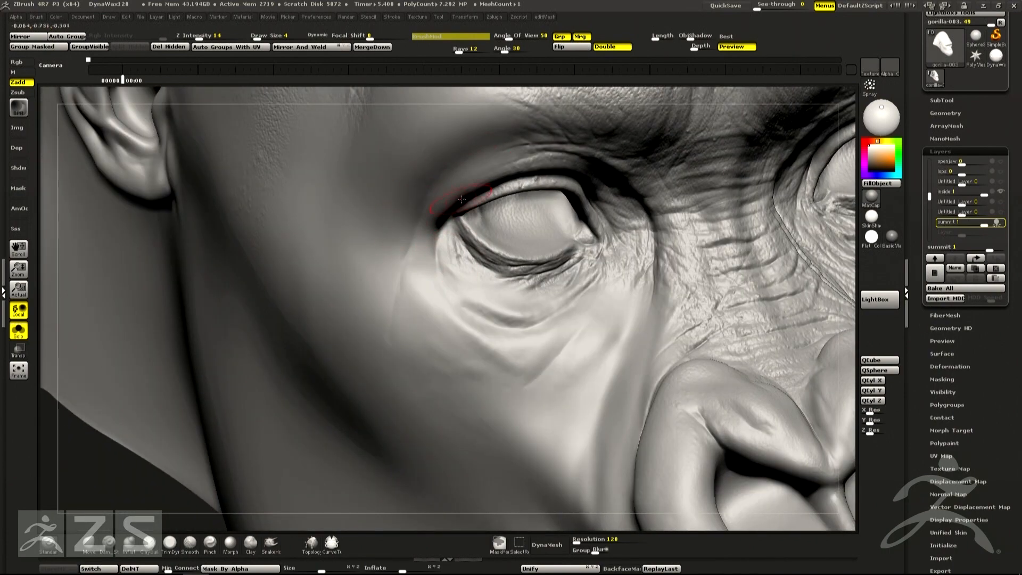
right_click_drag(479, 142, 438, 178)
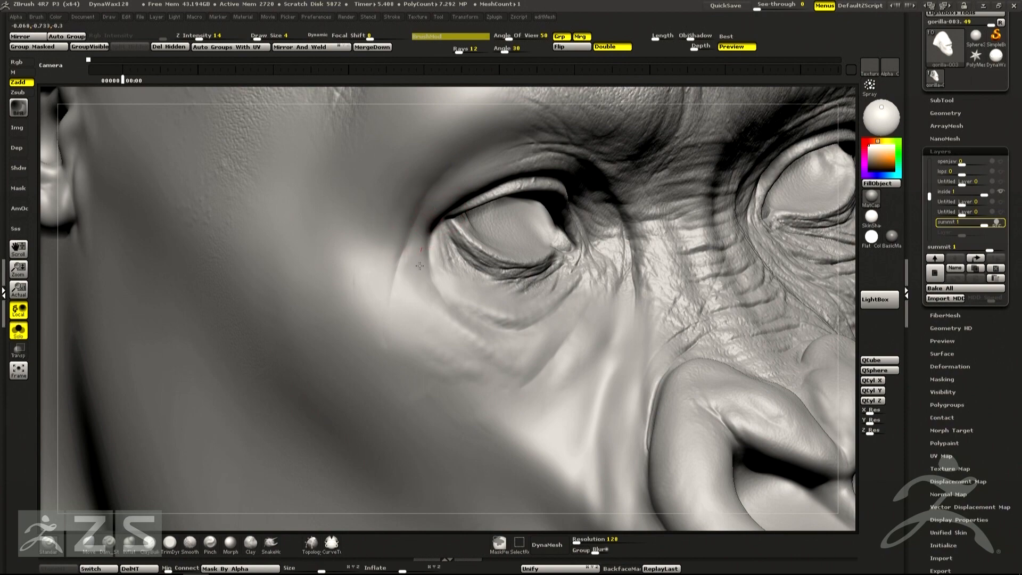
right_click_drag(440, 299, 429, 236)
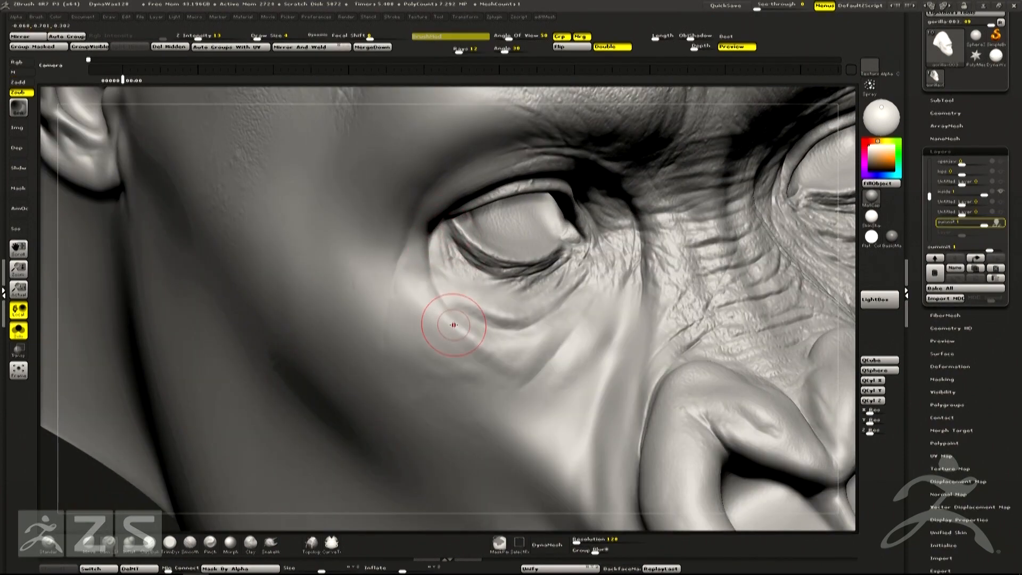
Carve finer creases beside and below the eye's outer corner, build up between them, and soften them with the Morph brush
left_click_drag(424, 236, 438, 327, "alt")
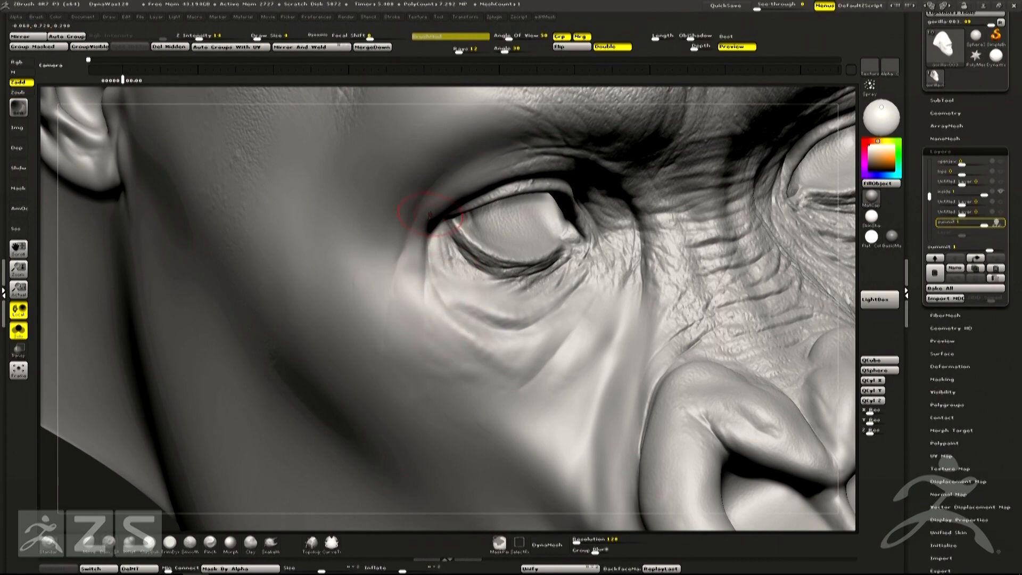
right_click_drag(472, 243, 422, 216)
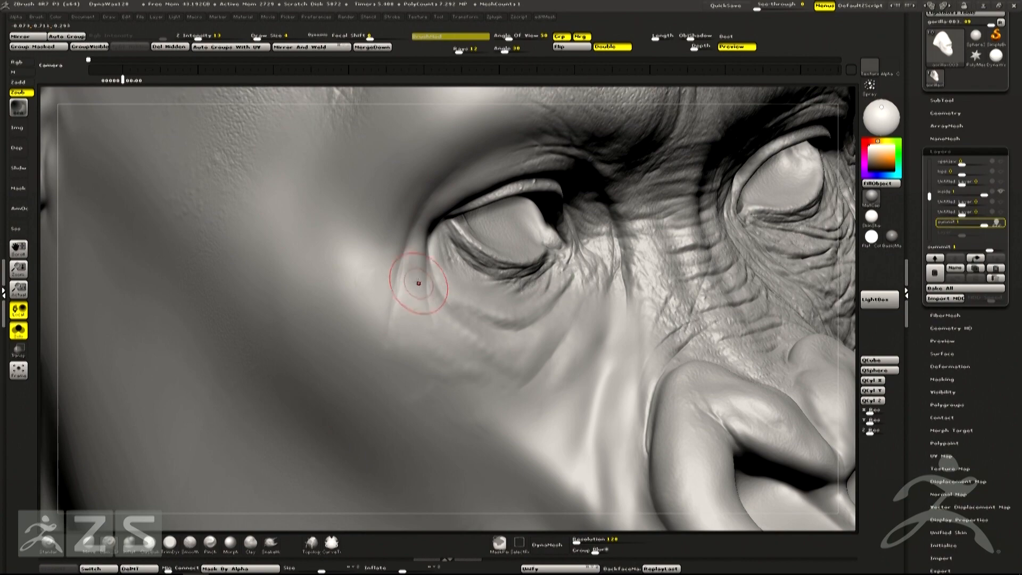
right_click_drag(468, 321, 449, 274)
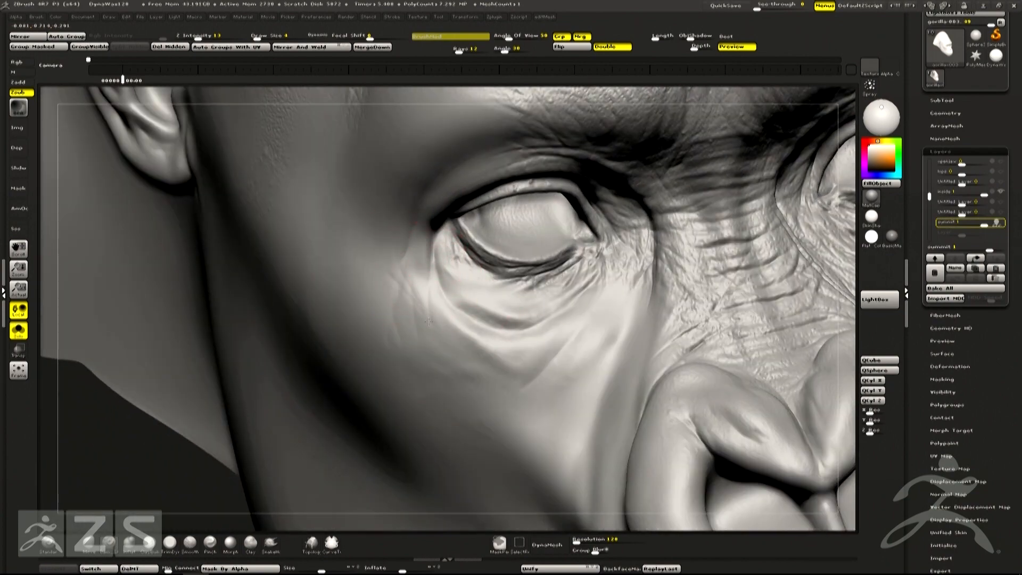
left_click_drag(401, 287, 481, 360, "alt")
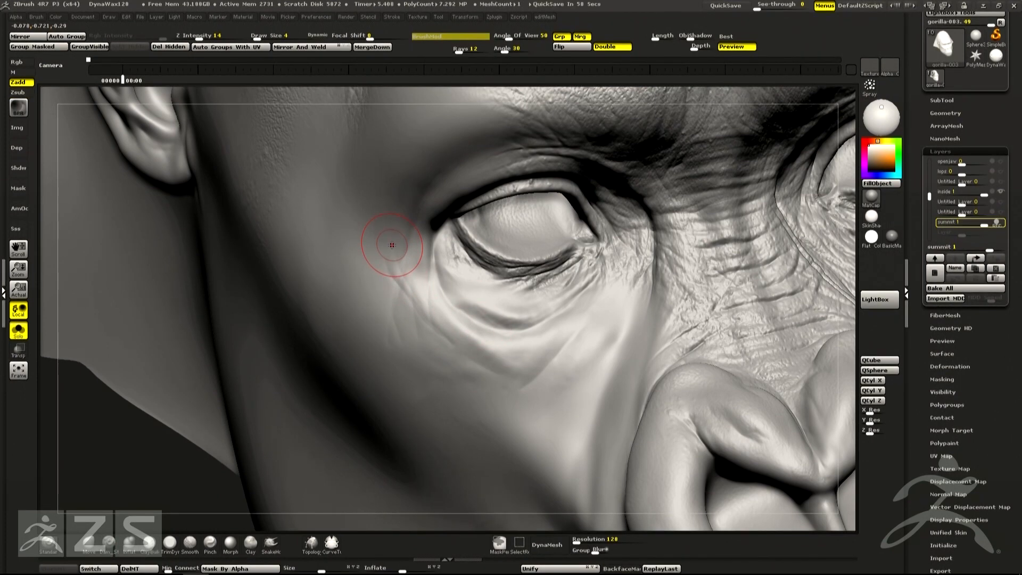
left_click(231, 543)
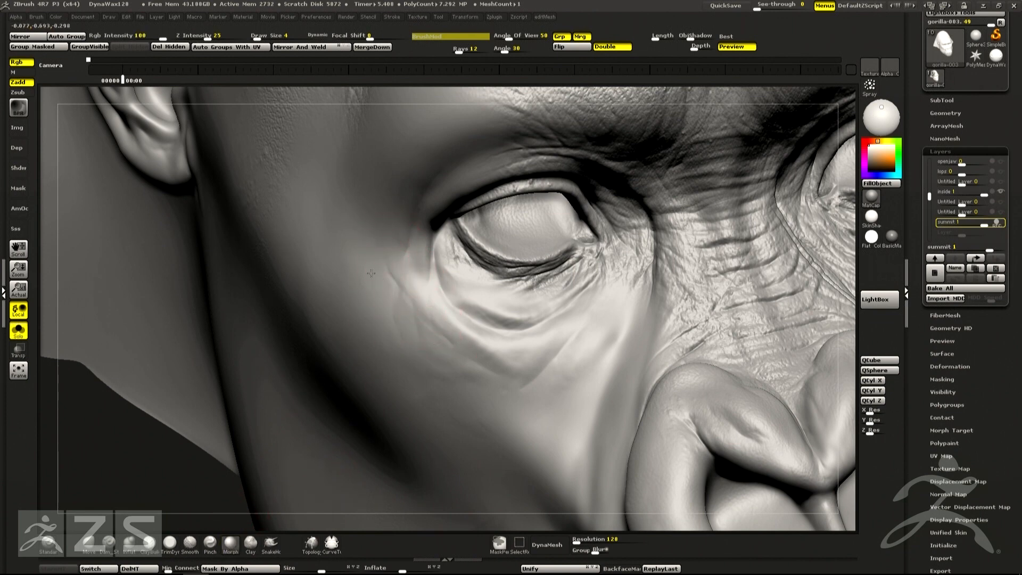
Reselect the Dam_Standard brush and carve creases from the eye's inner corner into the folds of the lower eye bag
key("b")
key("d")
key("s")
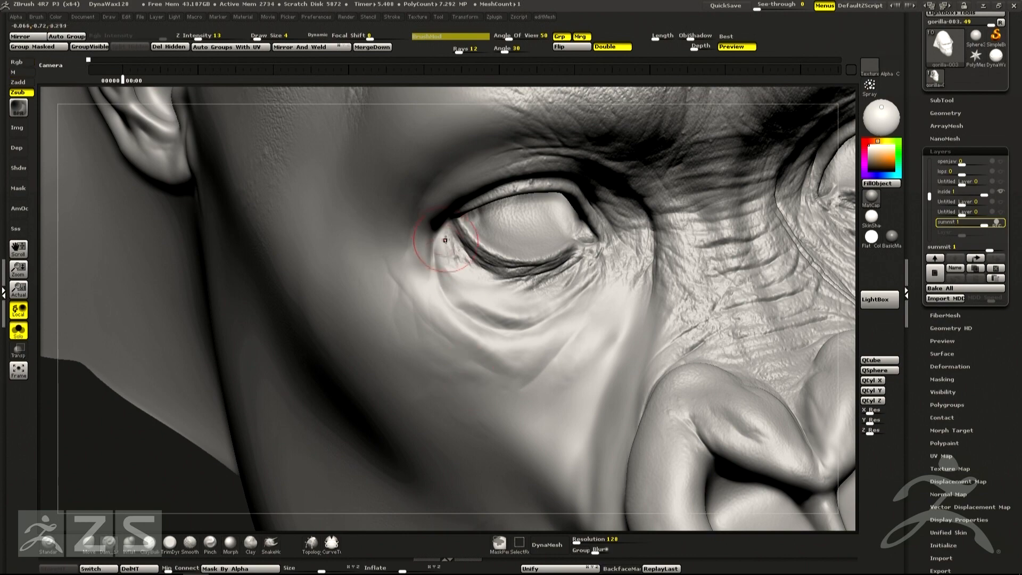
right_click_drag(530, 302, 596, 301)
left_click_drag(592, 288, 515, 335)
right_click_drag(607, 256, 601, 306)
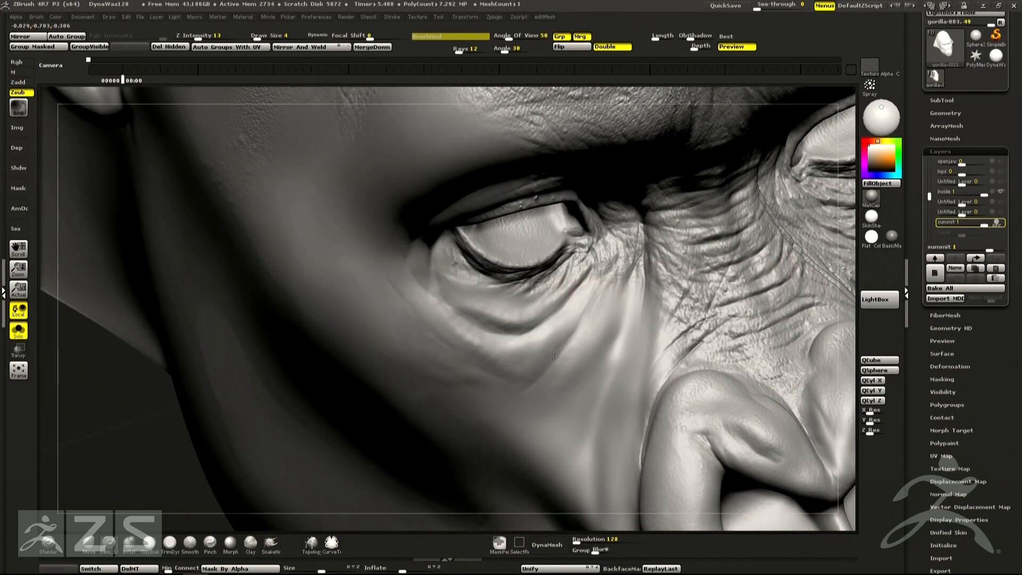
Carve long creases from the eye's inner corner down the cheek beside the nostril
right_click_drag(528, 396, 546, 271, "alt")
right_click_drag(603, 288, 639, 237)
left_click_drag(627, 222, 610, 311)
left_click_drag(612, 276, 608, 354)
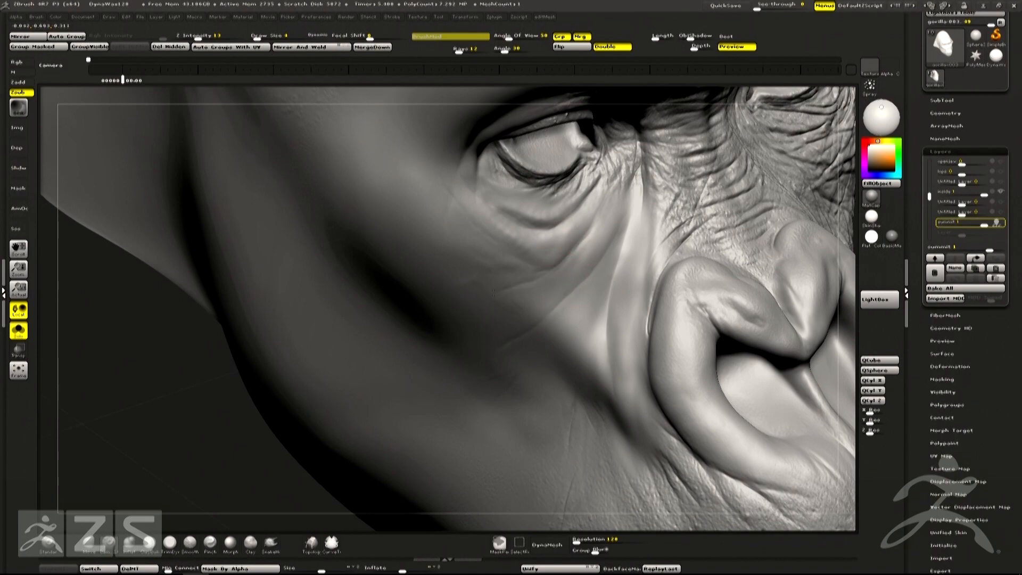
Carve fine intersecting wrinkles across the cheek below the eye bag and toward the outer cheekbone
right_click_drag(599, 303, 574, 212)
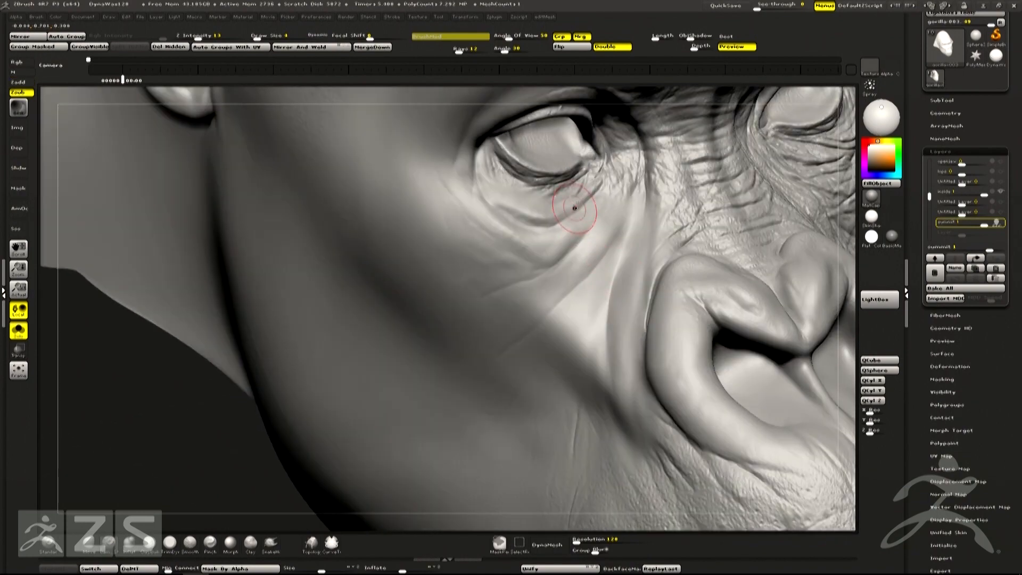
right_click_drag(506, 251, 458, 223)
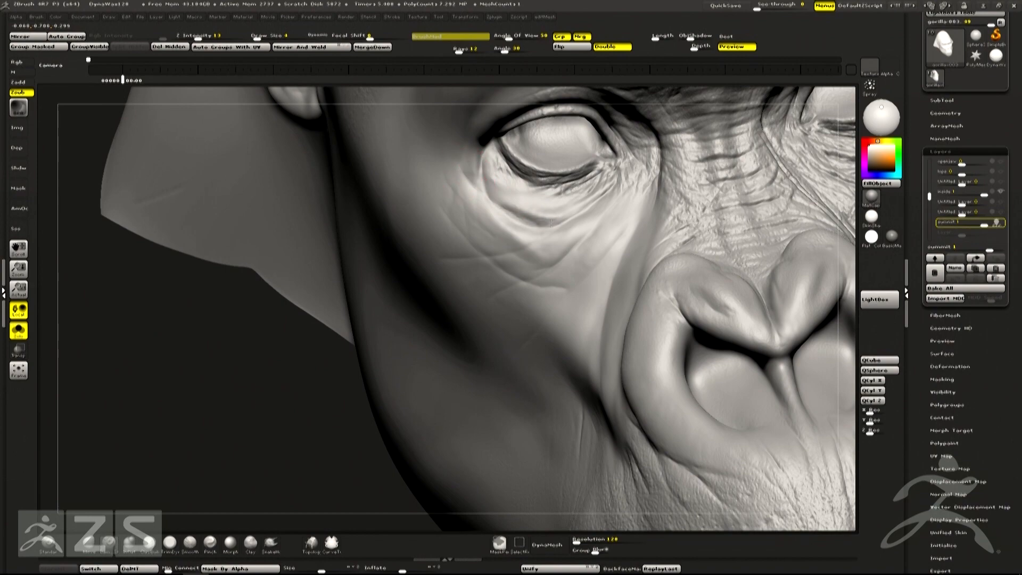
right_click_drag(575, 203, 607, 205)
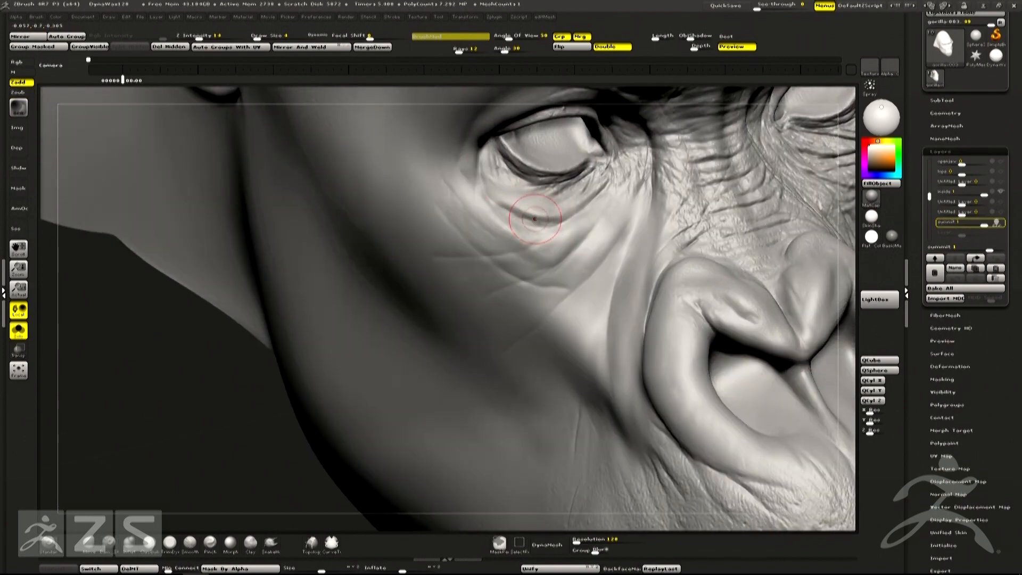
Smooth the folds under the eye and build up the skin between the cheek wrinkles with the Standard brush
left_click_drag(566, 213, 529, 221, "shift")
right_click_drag(593, 201, 603, 240)
mouse_move(605, 246)
left_mouse_down()
mouse_move(553, 256)
mouse_move(568, 249)
left_mouse_up()
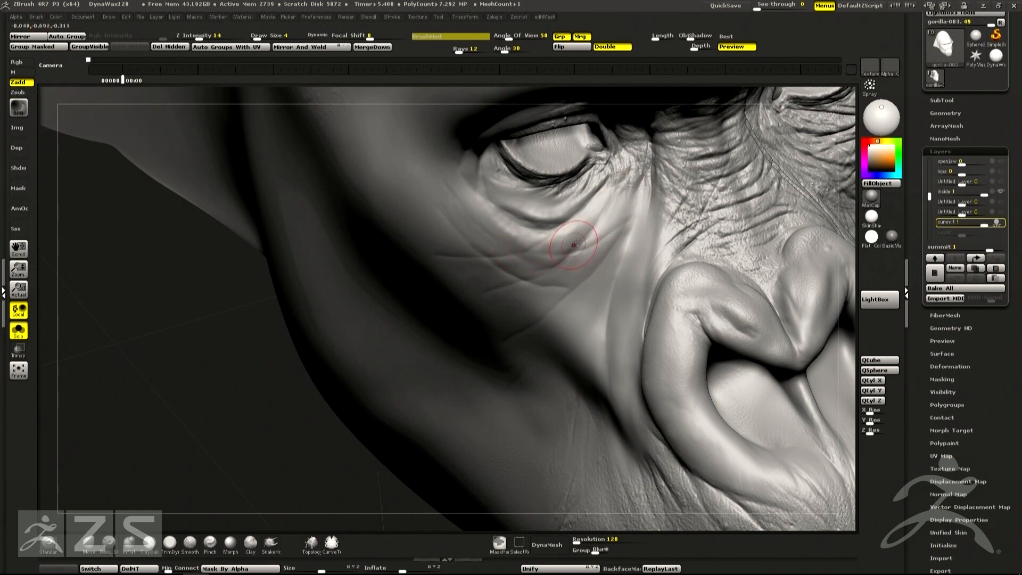
Carve thin Dam_Standard wrinkles fanning from the eye's inner corner down beside the nose
mouse_move(602, 207)
left_mouse_down("alt")
mouse_move(582, 223)
mouse_move(576, 258)
left_mouse_up("alt")
left_click_drag(624, 181, 574, 249, "alt")
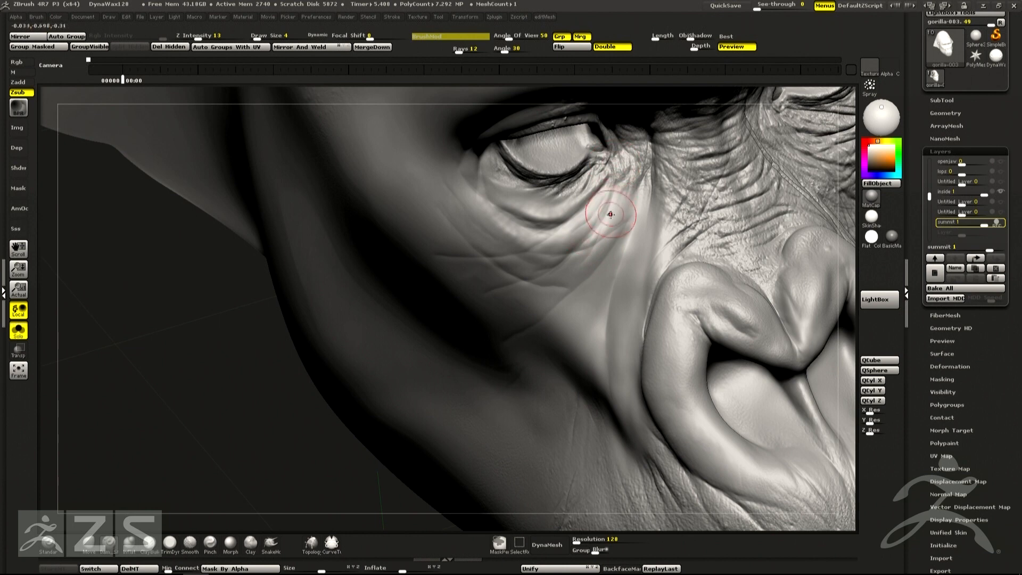
mouse_move(629, 185)
left_mouse_down("alt")
mouse_move(618, 173)
mouse_move(621, 226)
mouse_move(604, 271)
left_mouse_up("alt")
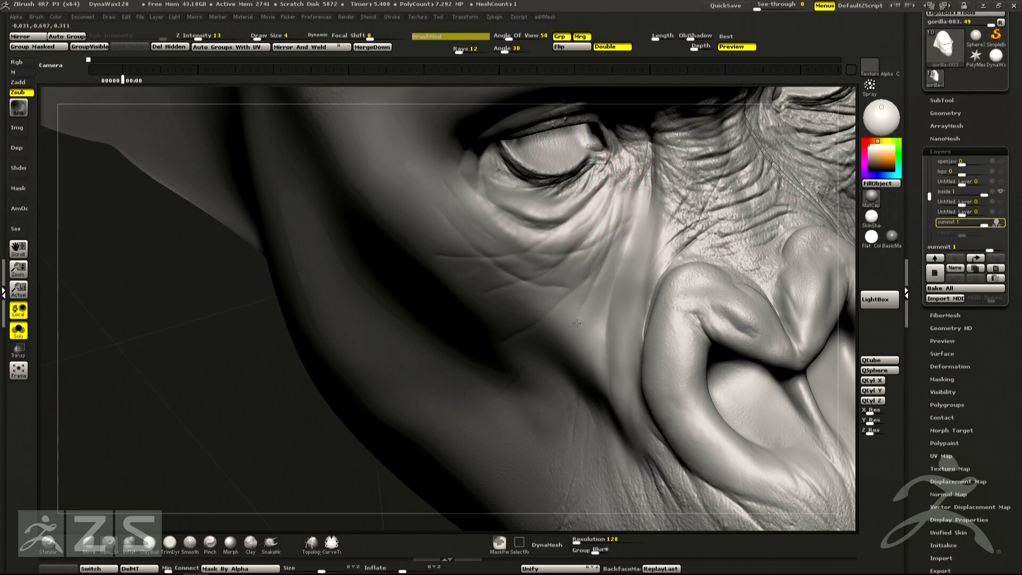
Raise the skin between the inner-corner wrinkles with the Standard brush, and soften the cheek creases with the Morph brush
key("b")
key("s")
key("t")
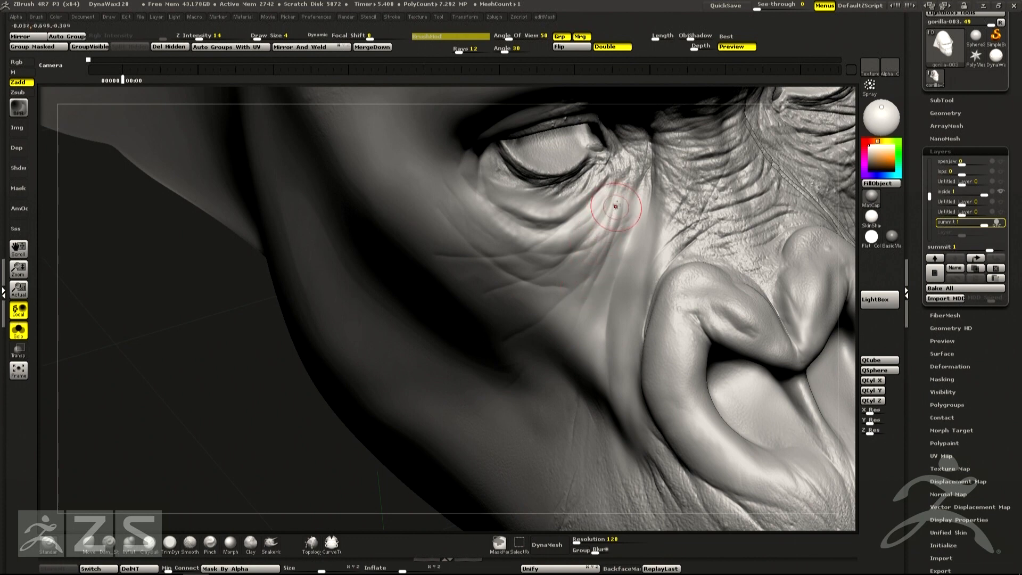
left_click(230, 543)
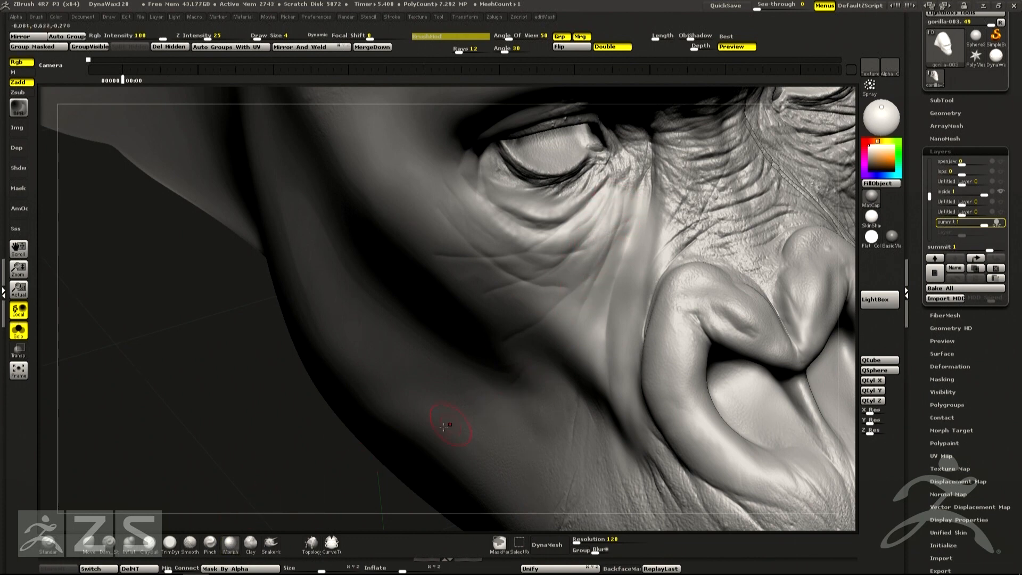
Carve long Dam_Standard creases from the eye's inner corner down beside the nostril, and raise the skin between them with the Standard brush
key("b")
key("d")
key("s")
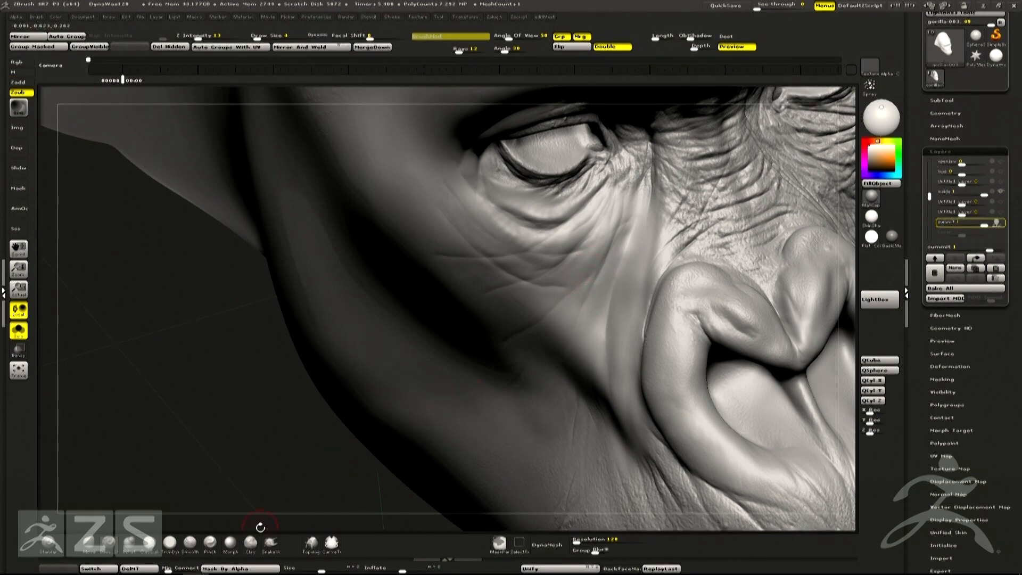
left_click(250, 543)
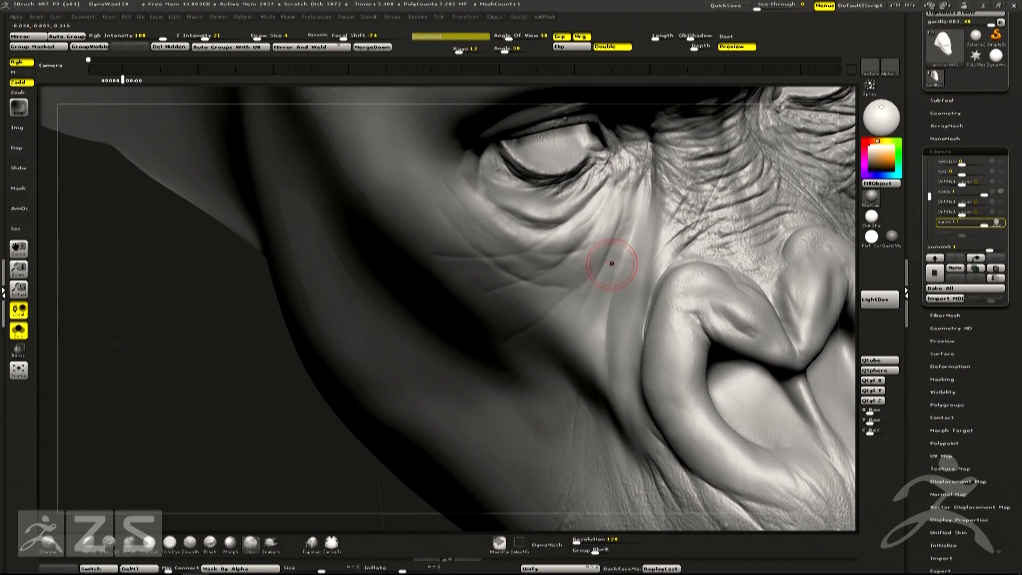
key("b")
key("d")
key("s")
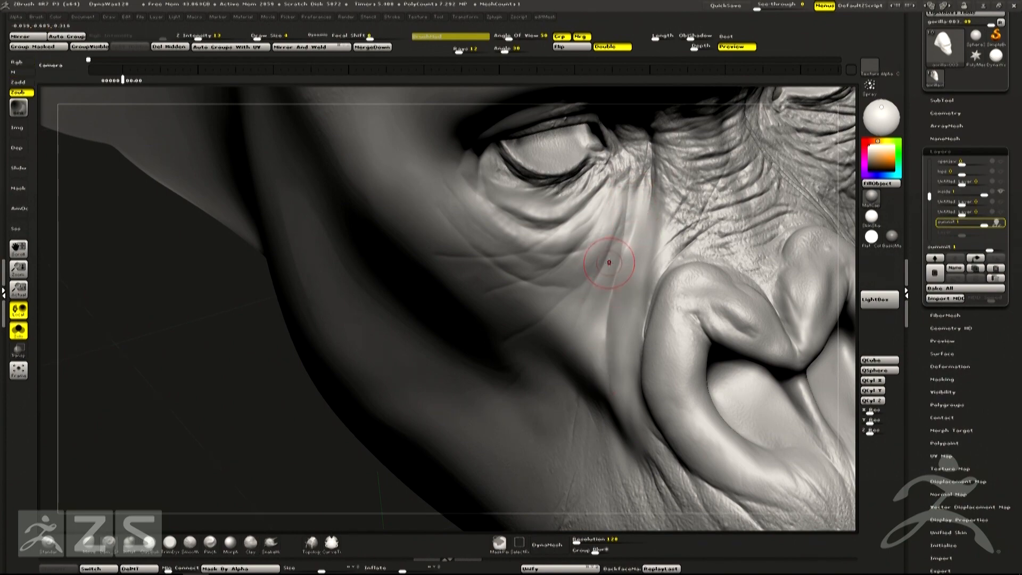
right_click_drag(609, 262, 589, 283)
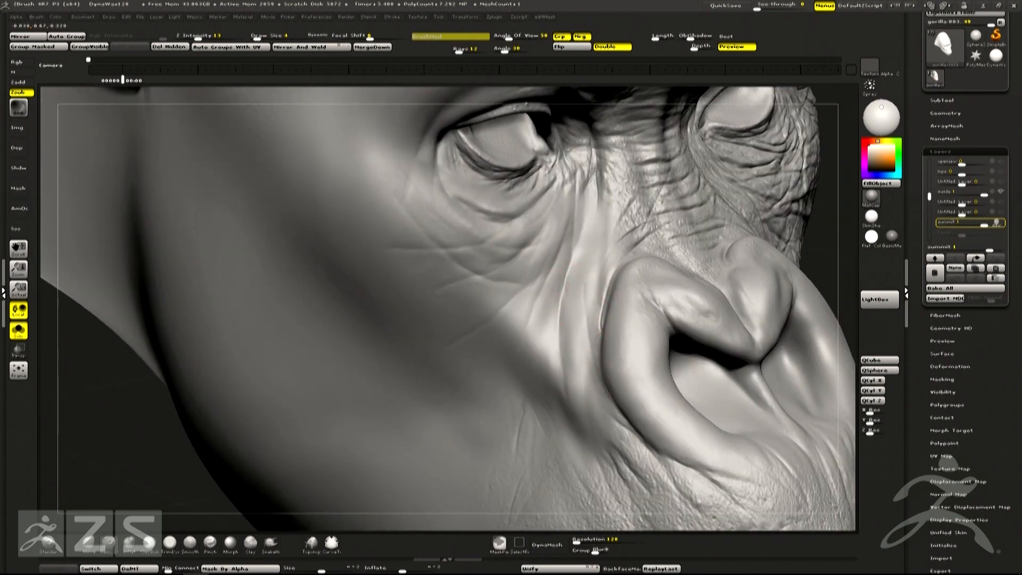
mouse_move(605, 411)
left_mouse_down("alt")
mouse_move(581, 376)
mouse_move(577, 300)
mouse_move(580, 362)
mouse_move(589, 266)
left_mouse_up("alt")
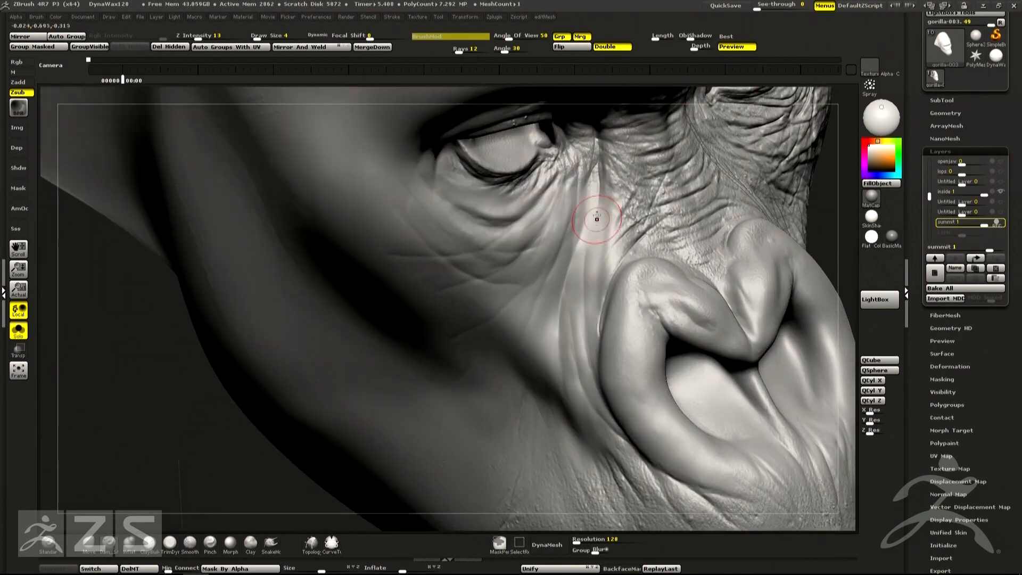
left_click_drag(581, 196, 546, 359, "alt")
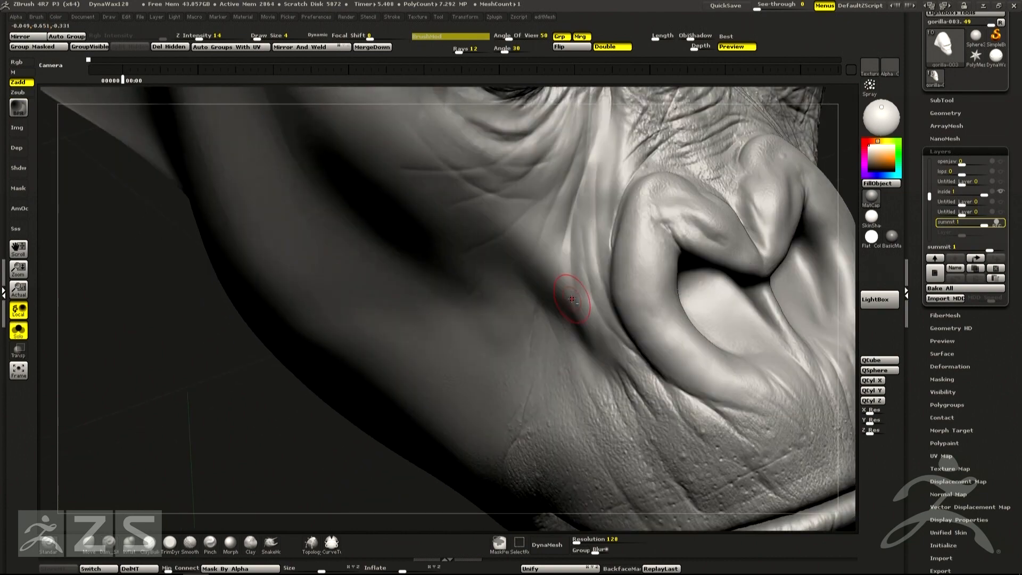
Frame the head in three-quarter view and use the second custom view slot in ZAppLink Properties
right_click_drag(572, 299, 694, 298)
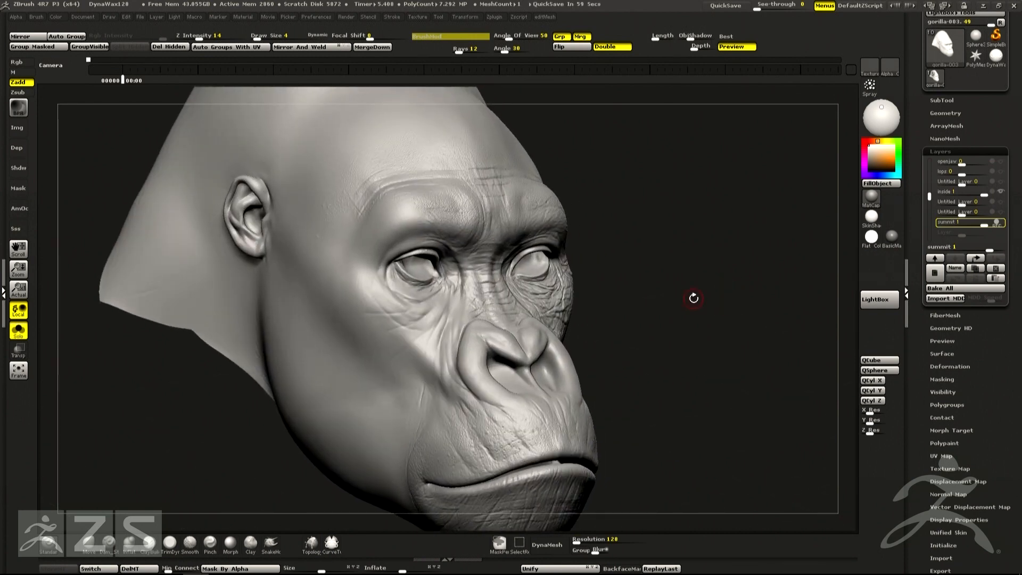
right_click_drag(649, 274, 586, 253)
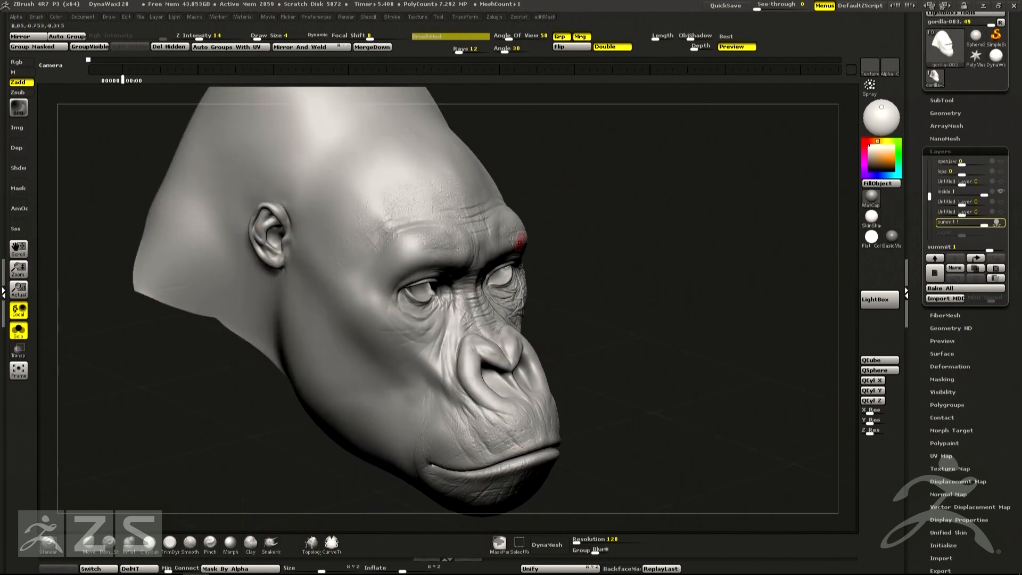
key("ctrl+n")
key("Escape")
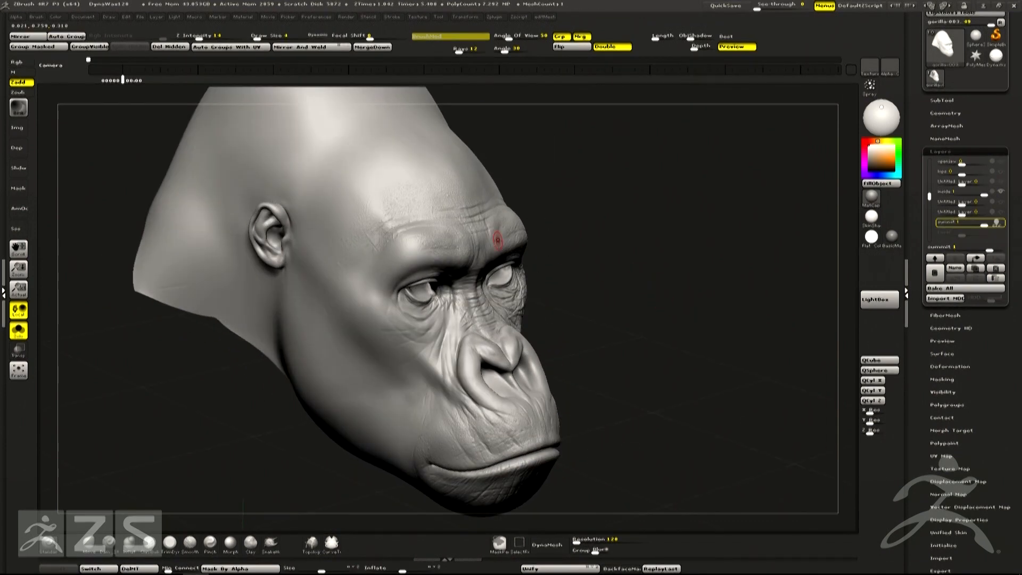
left_click(84, 17)
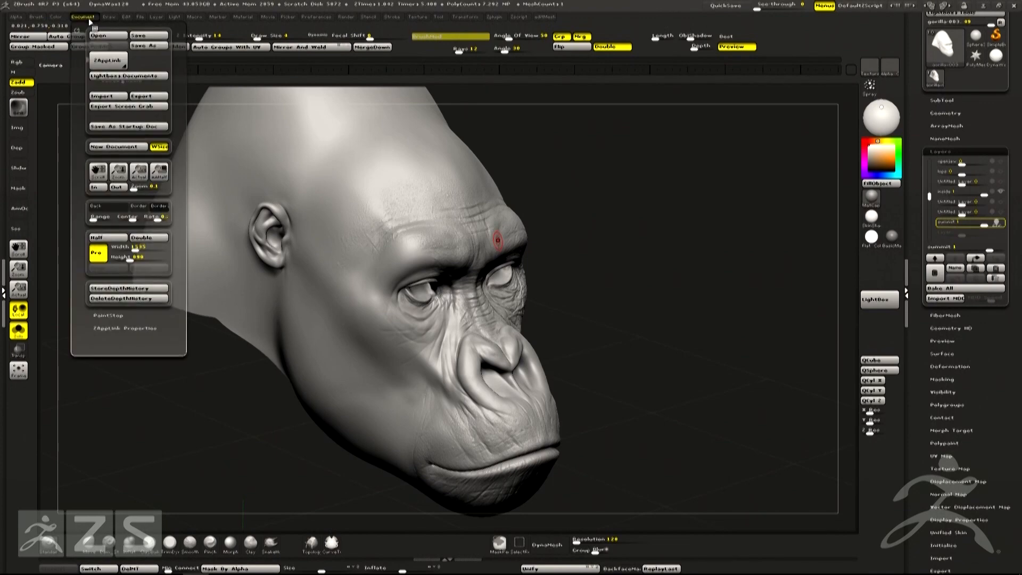
left_click(140, 329)
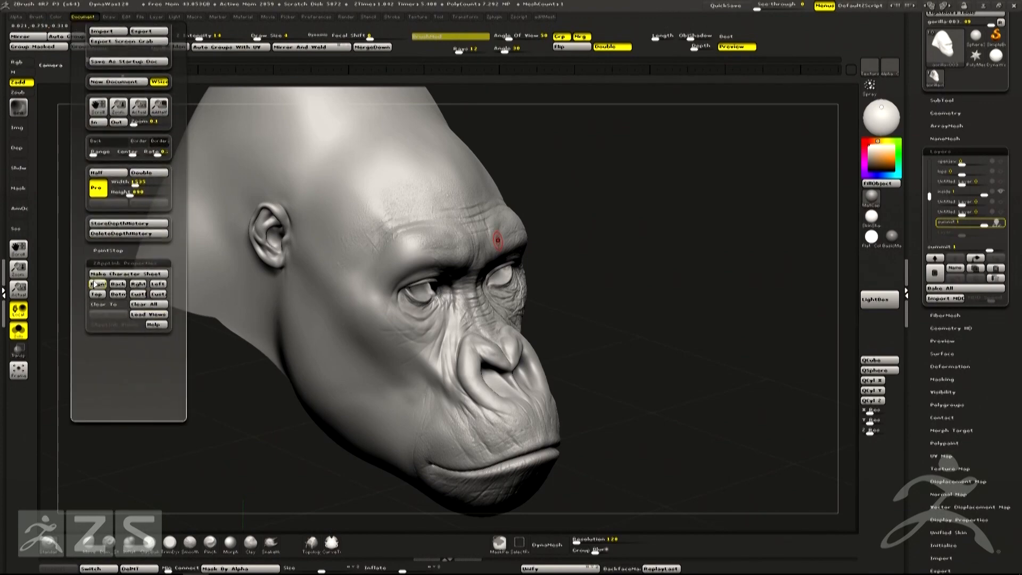
left_click(158, 295)
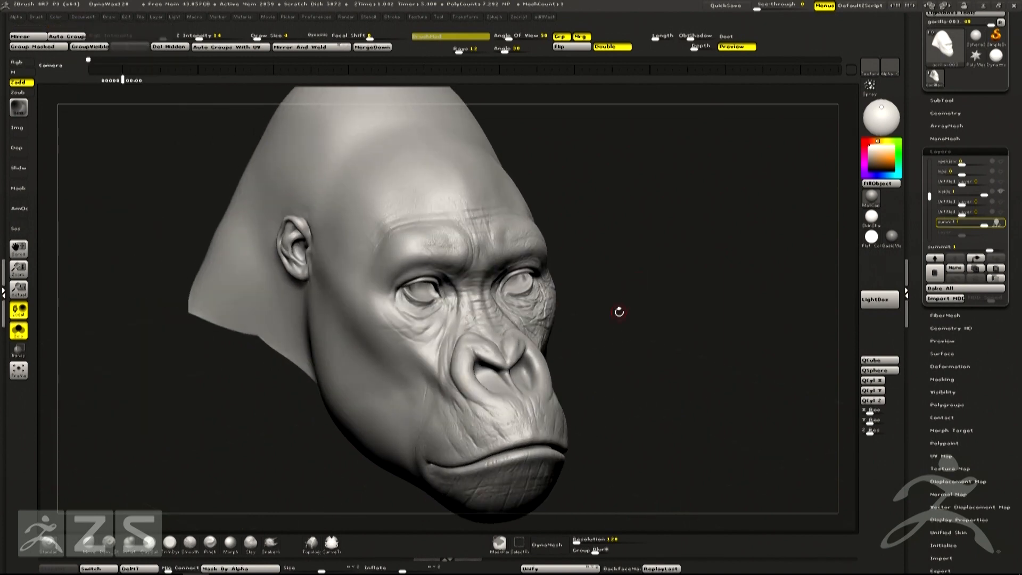
Compare the close-up of the eye and cheek wrinkles with the whole head to judge the wrinkle flow from a distance
left_click_drag(621, 310, 581, 334, "alt")
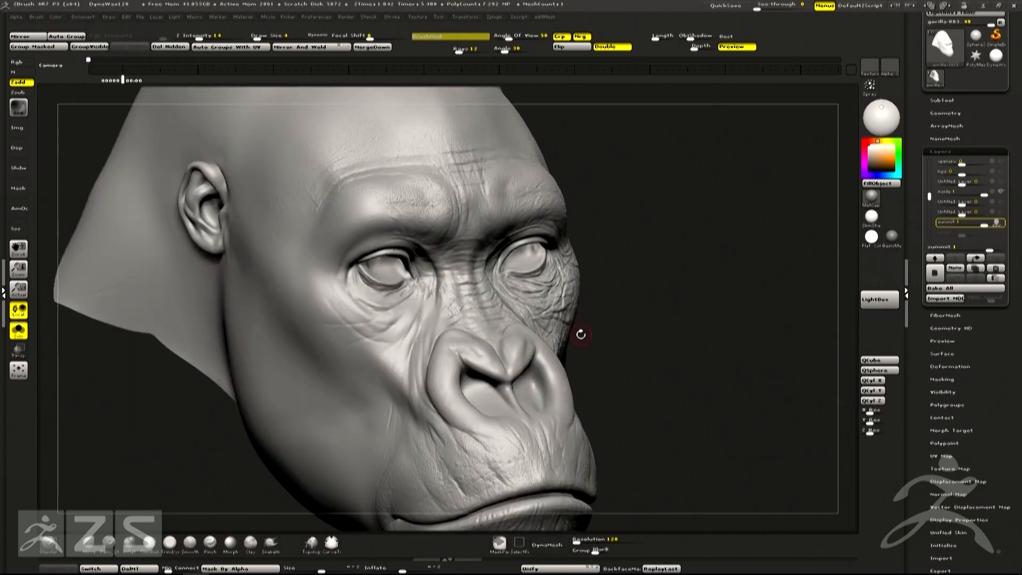
mouse_move(523, 322)
right_mouse_down("alt")
mouse_move(666, 288)
mouse_move(585, 332)
mouse_move(589, 293)
right_mouse_up("alt")
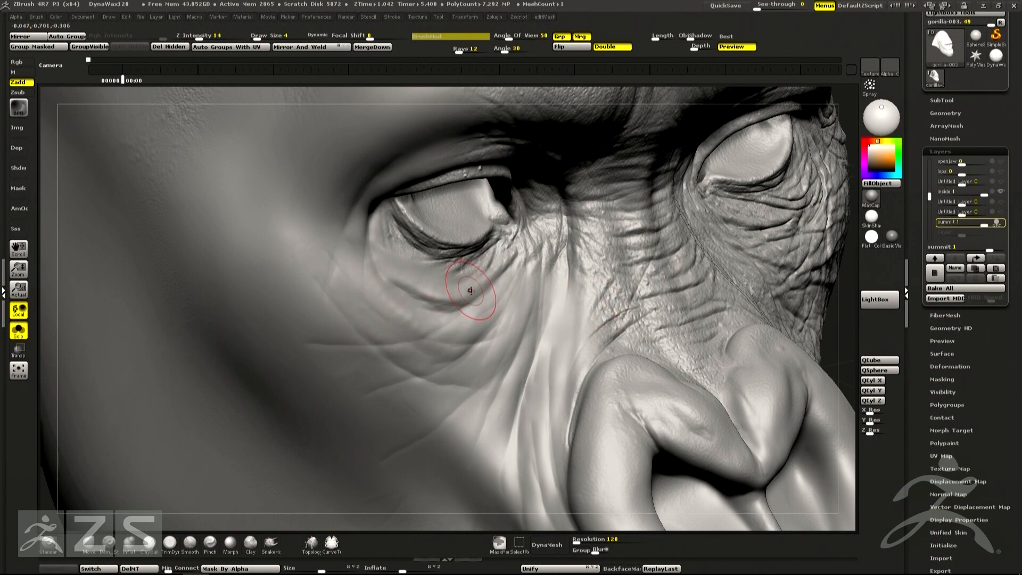
right_click_drag(500, 377, 599, 264, "alt")
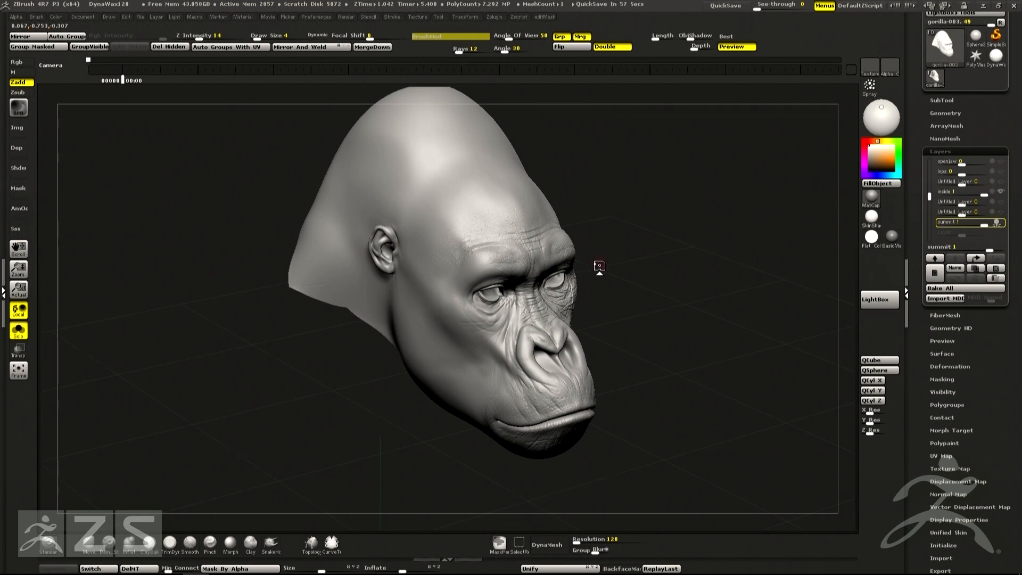
right_click_drag(495, 288, 598, 297, "ctrl")
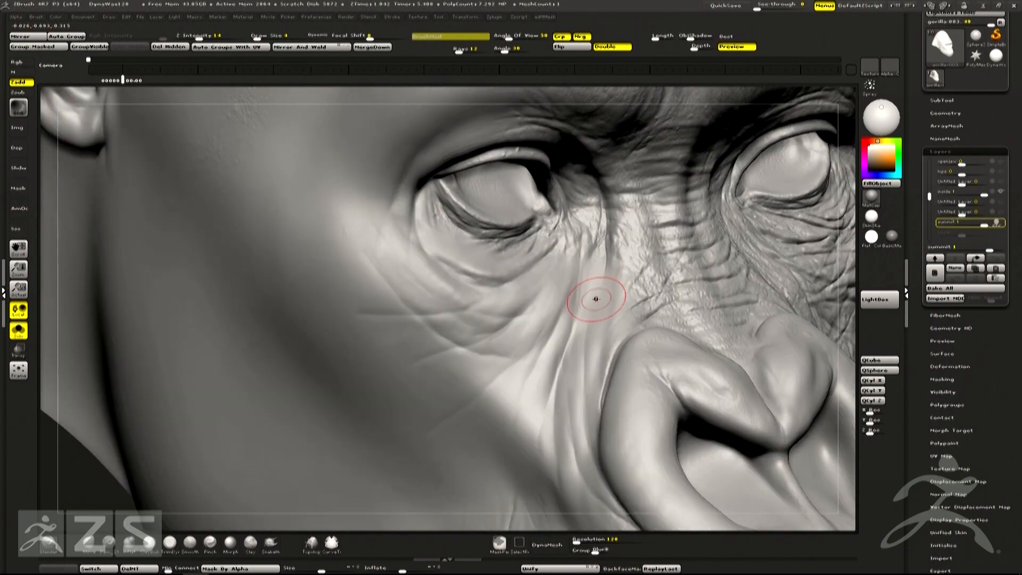
right_click_drag(518, 345, 644, 322, "alt")
right_click(643, 322)
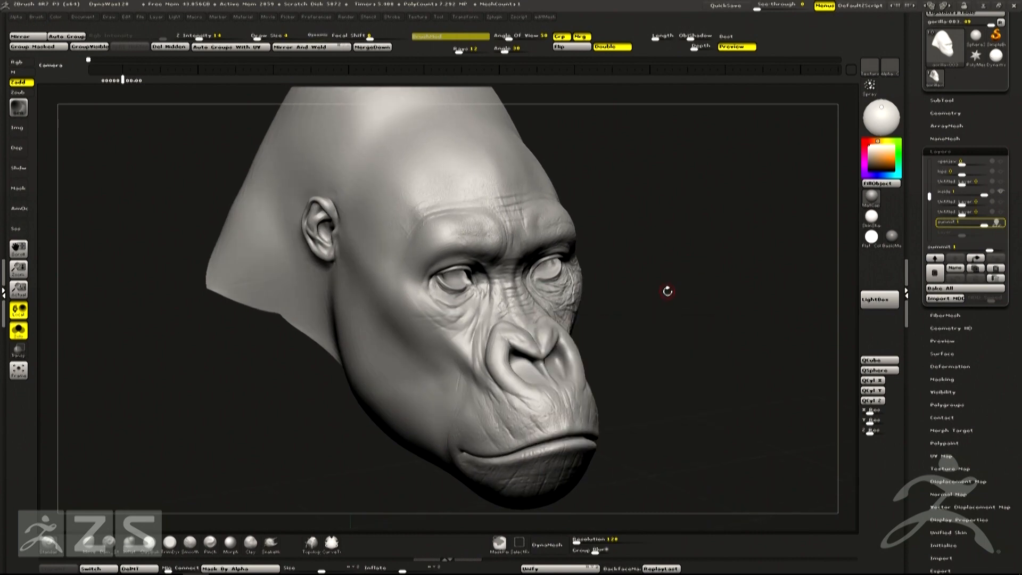
key("f")
key("f")
key("f")
key("f")
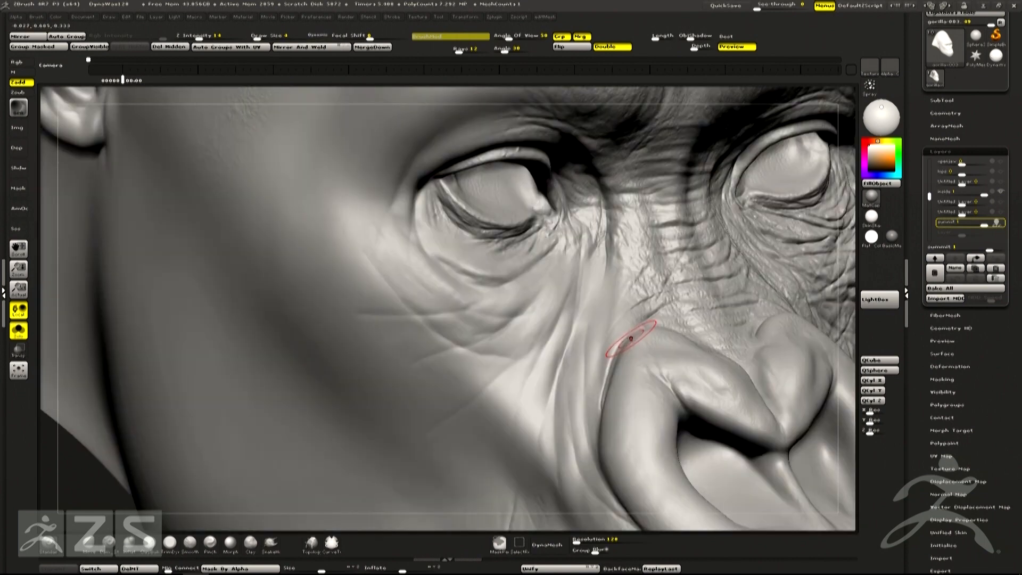
key("f")
key("f")
key("f")
key("f")
key("f")
key("f")
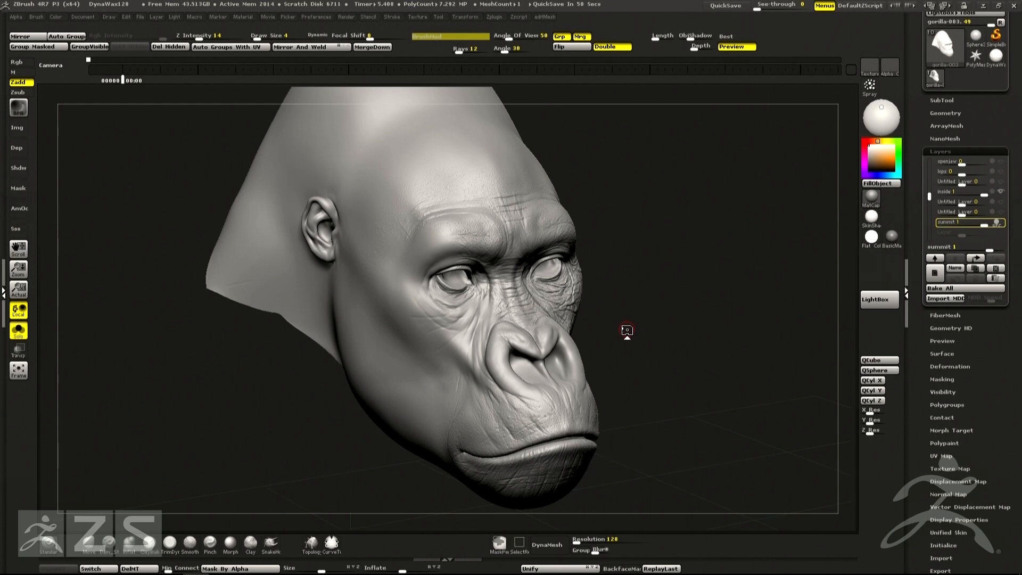
left_click_drag(680, 278, 714, 287)
right_click_drag(534, 341, 539, 379, "alt")
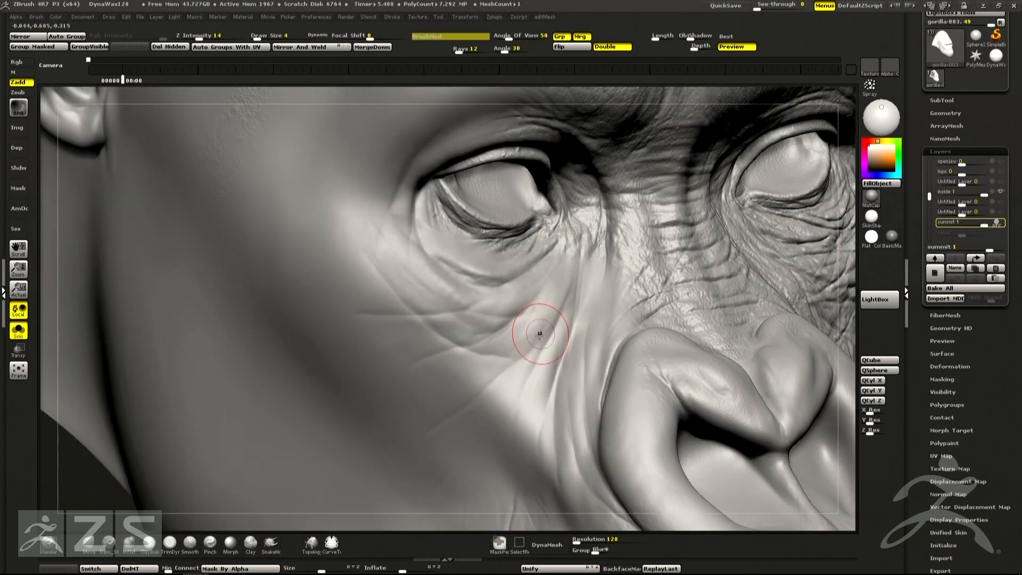
Refine the Dam_Standard creases between the eye bag and the nose, using the detailed wrinkles on the opposite side as reference
key("alt")
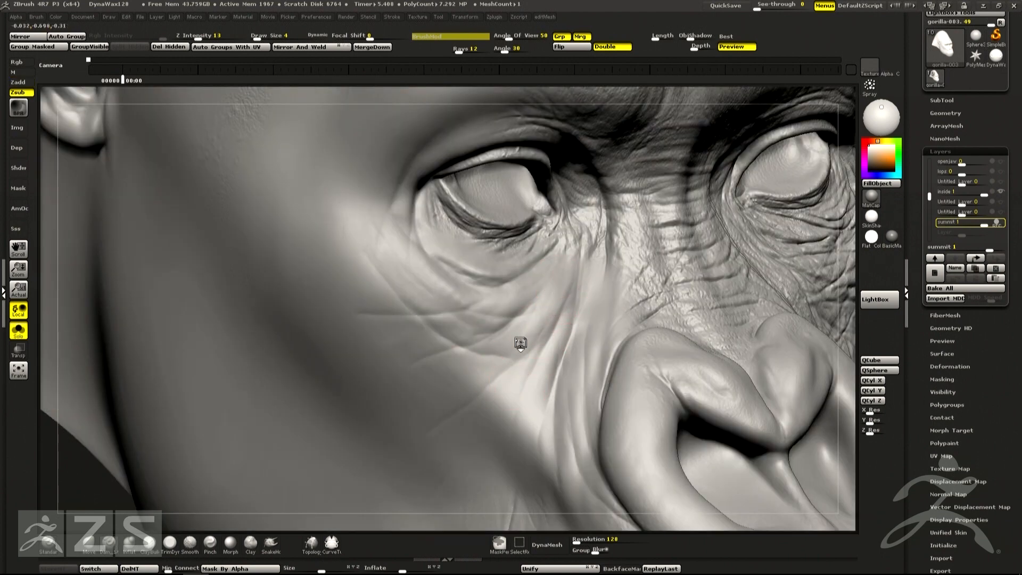
left_click_drag(543, 304, 518, 335, "alt")
key("ctrl+z")
key("ctrl")
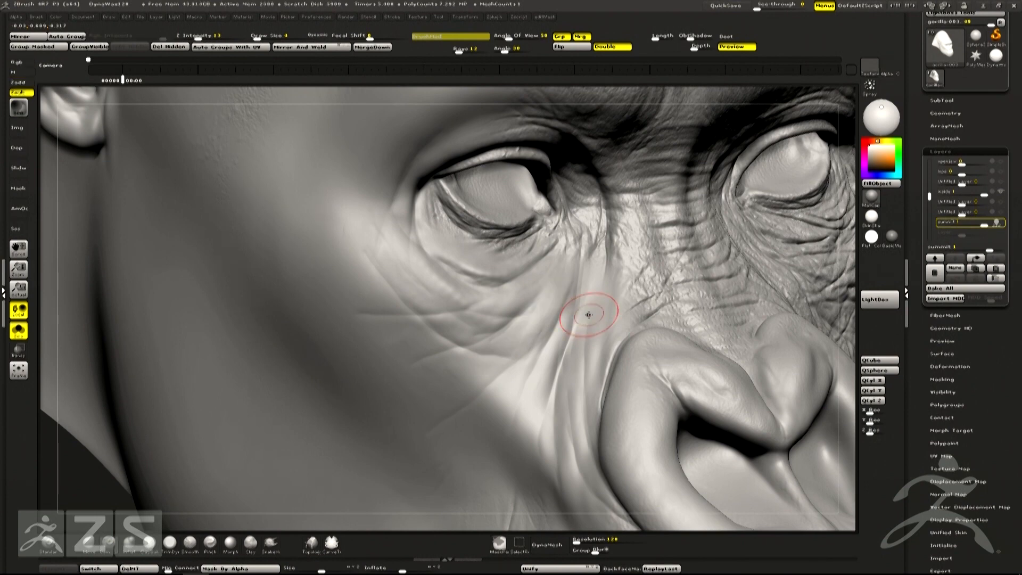
key("alt")
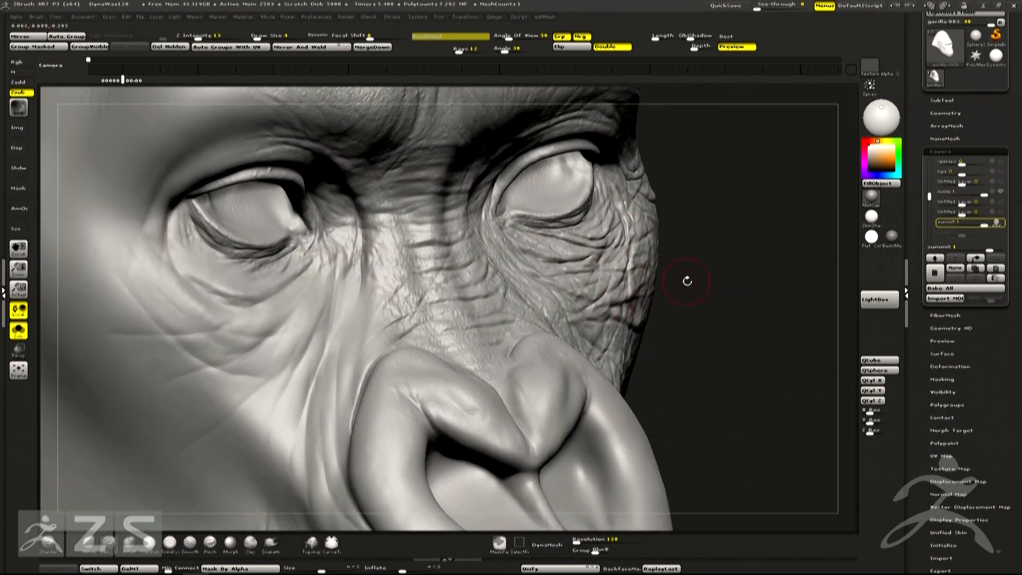
left_click_drag(687, 281, 700, 287, "alt")
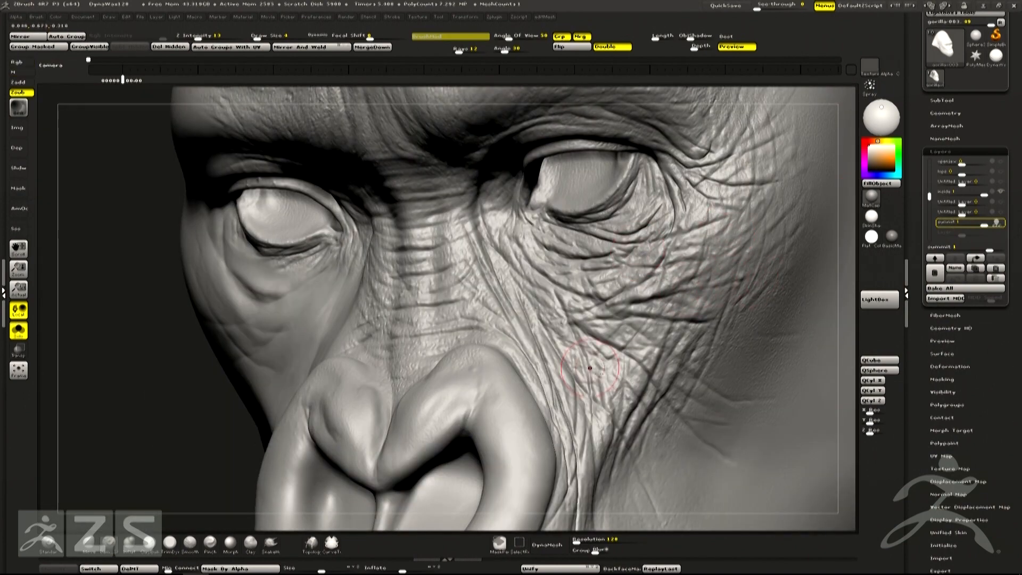
right_click_drag(711, 252, 576, 330)
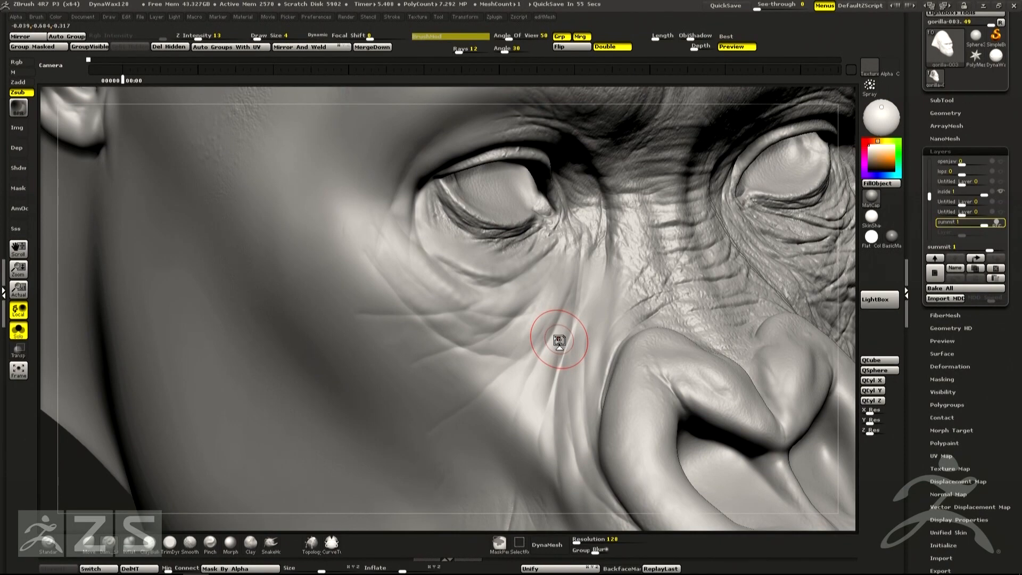
Give the Standard brush a Spray stroke, a skin-texture alpha and a Z Intensity of 6 for texturing the cheek skin
key("1")
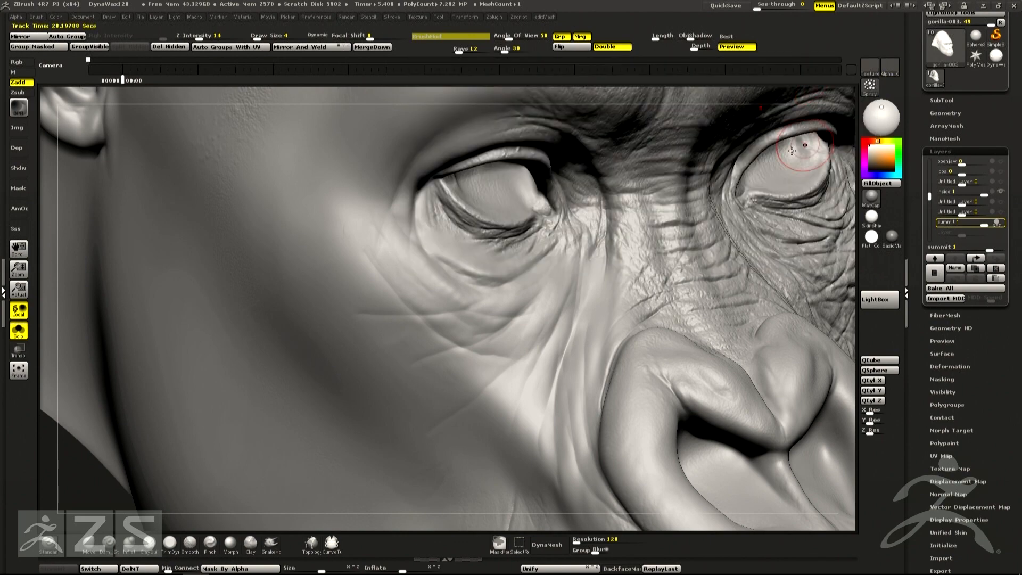
left_click(891, 69)
left_click(472, 169)
left_click_drag(198, 36, 190, 37)
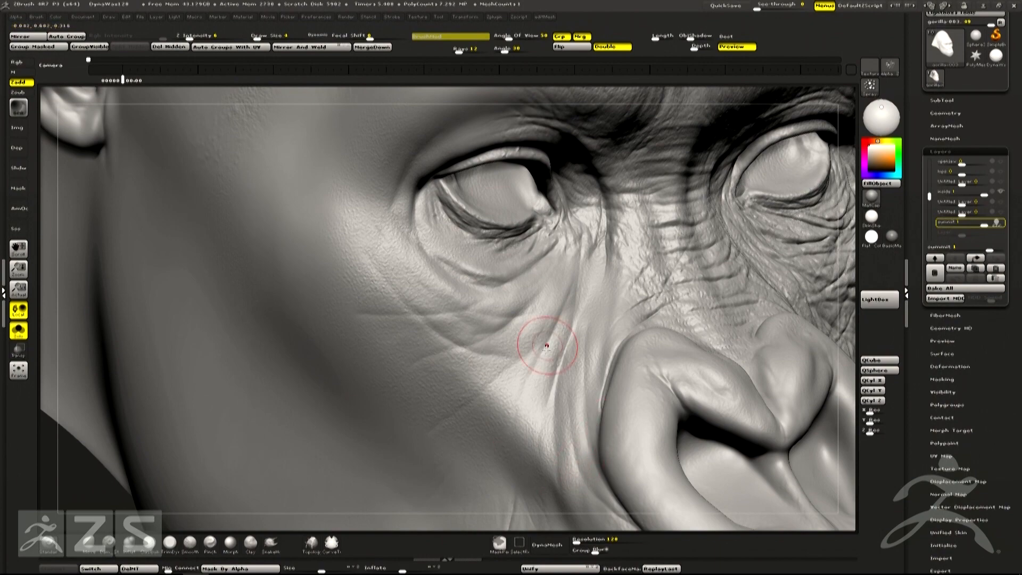
Spray fine skin texture over the eye bag, cheek wrinkles and outer cheek with the Standard brush
mouse_move(608, 390)
right_mouse_down("alt")
mouse_move(602, 271)
mouse_move(587, 307)
right_mouse_up("alt")
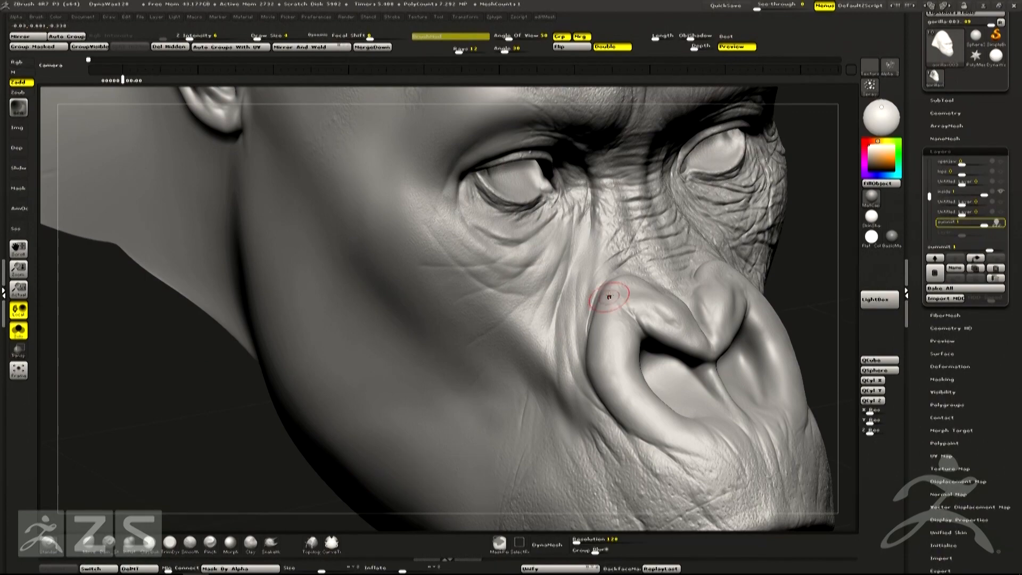
mouse_move(618, 272)
right_mouse_down("alt")
mouse_move(615, 288)
mouse_move(592, 269)
right_mouse_up("alt")
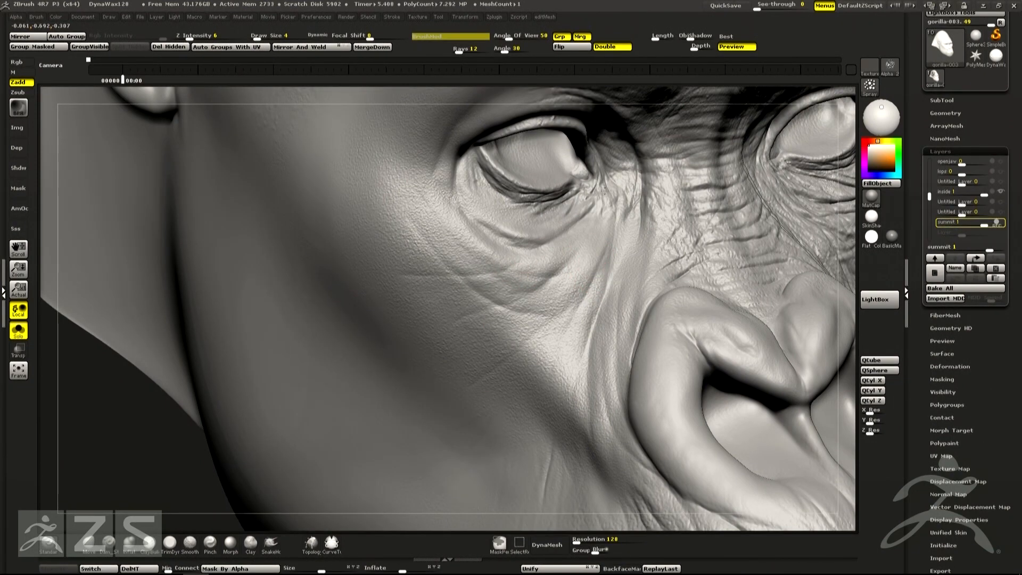
right_click_drag(609, 312, 609, 328)
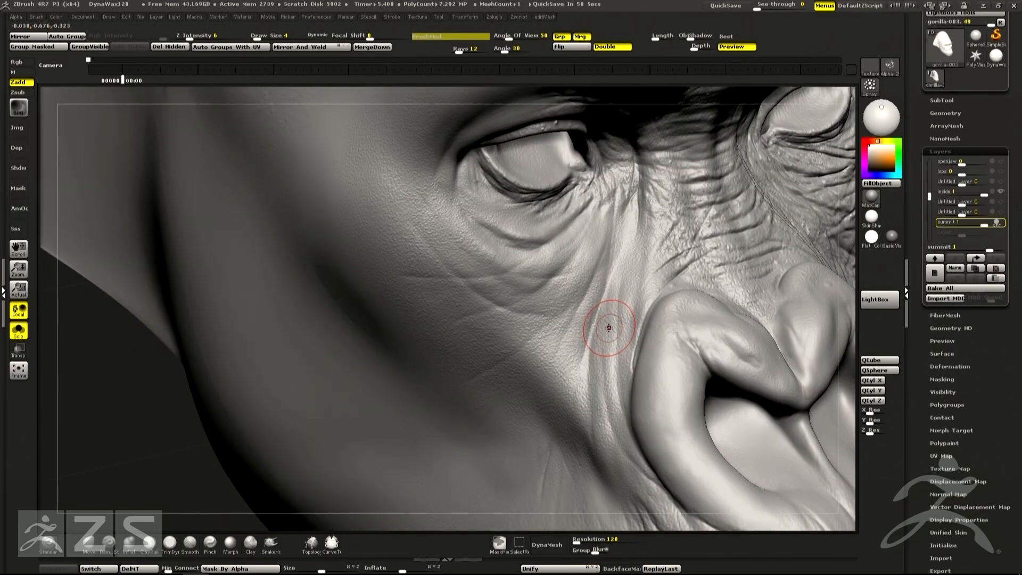
mouse_move(572, 325)
right_mouse_down("alt")
mouse_move(586, 292)
mouse_move(575, 283)
mouse_move(587, 321)
right_mouse_up("alt")
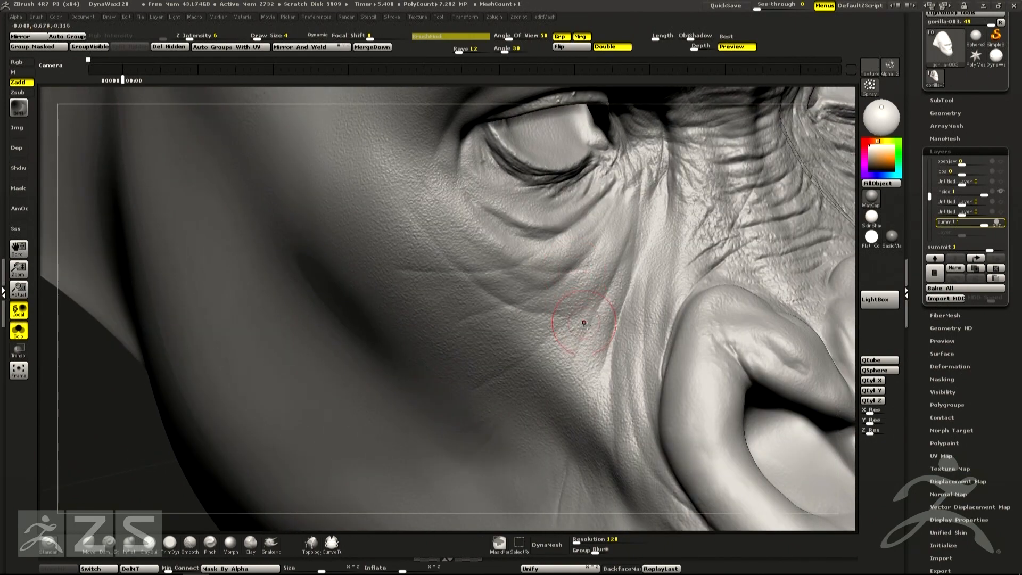
Carve fine Dam_Standard wrinkles across the textured cheek and around the eye's outer corner, reducing the draw size to 3
mouse_move(574, 274)
left_mouse_down("alt")
mouse_move(611, 216)
mouse_move(584, 265)
left_mouse_up("alt")
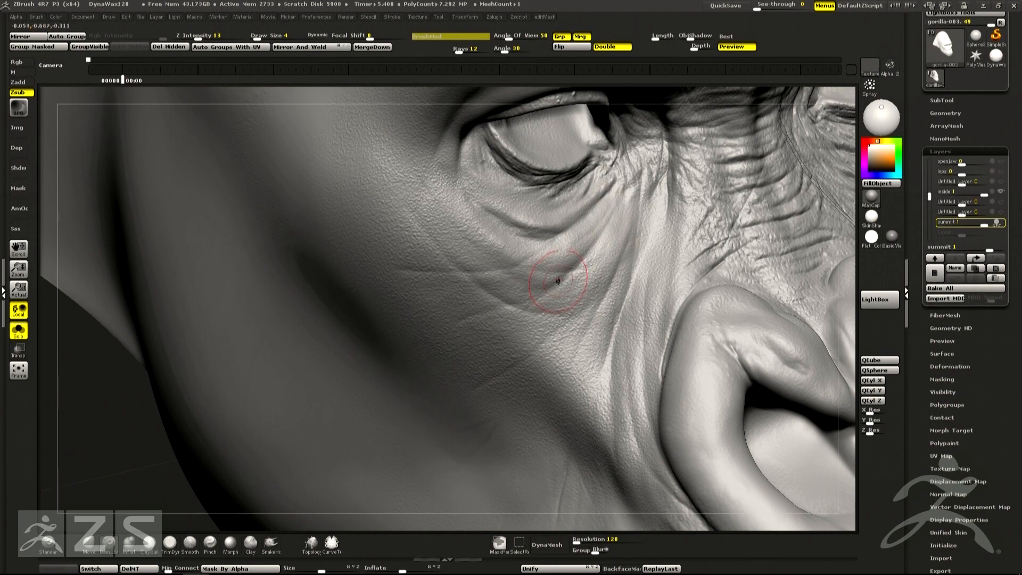
key("bracketleft")
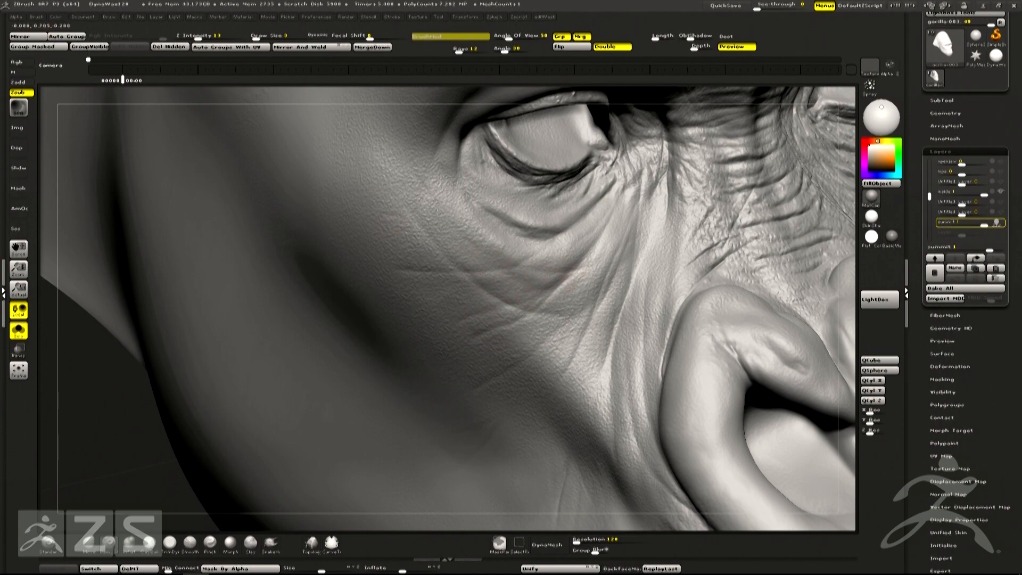
mouse_move(576, 239)
right_mouse_down()
mouse_move(552, 297)
mouse_move(424, 200)
right_mouse_up()
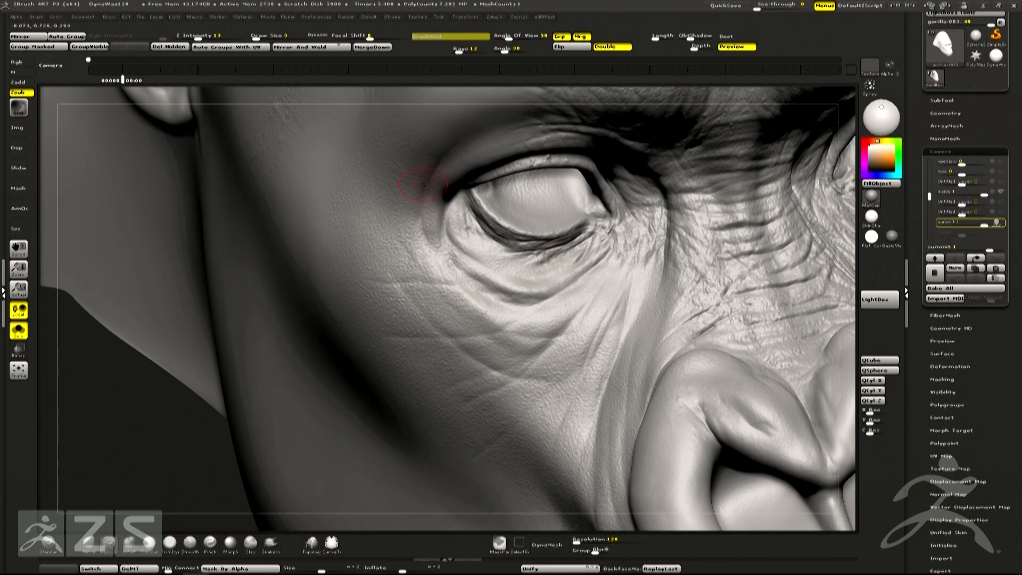
key("alt")
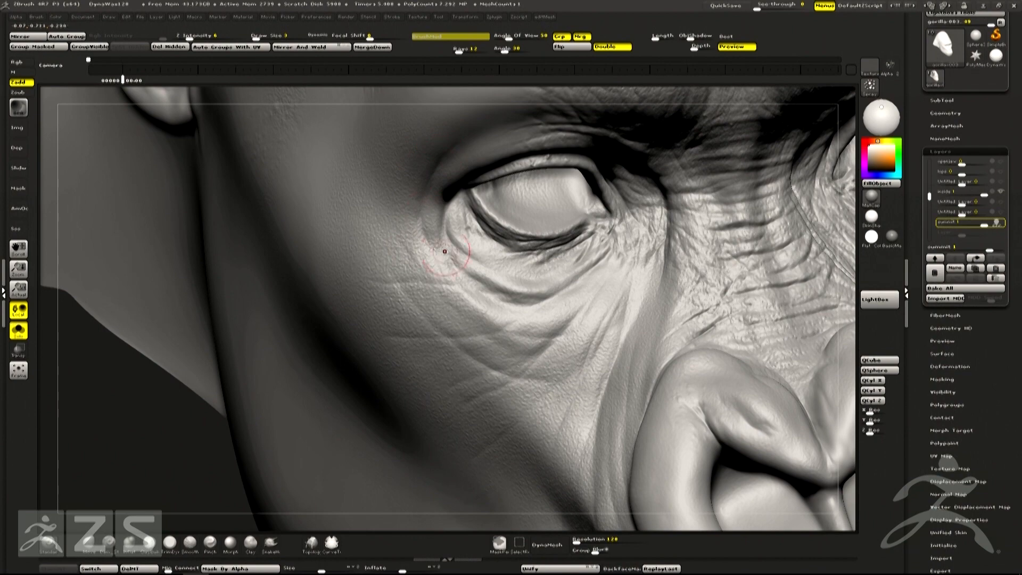
Set the Standard brush back to a Dots stroke with its alpha turned off
left_click(872, 90)
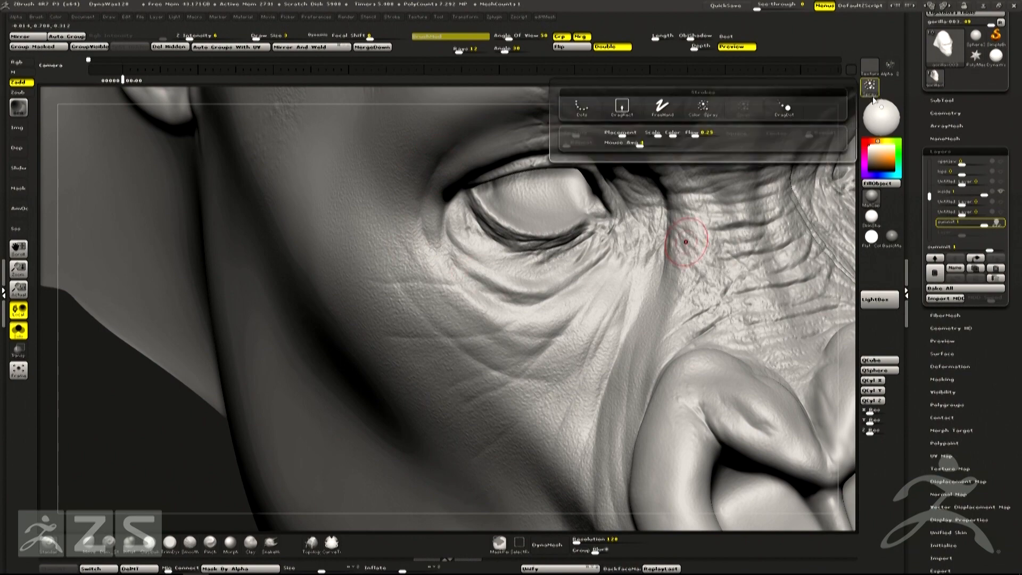
left_click(891, 72)
left_click(535, 97)
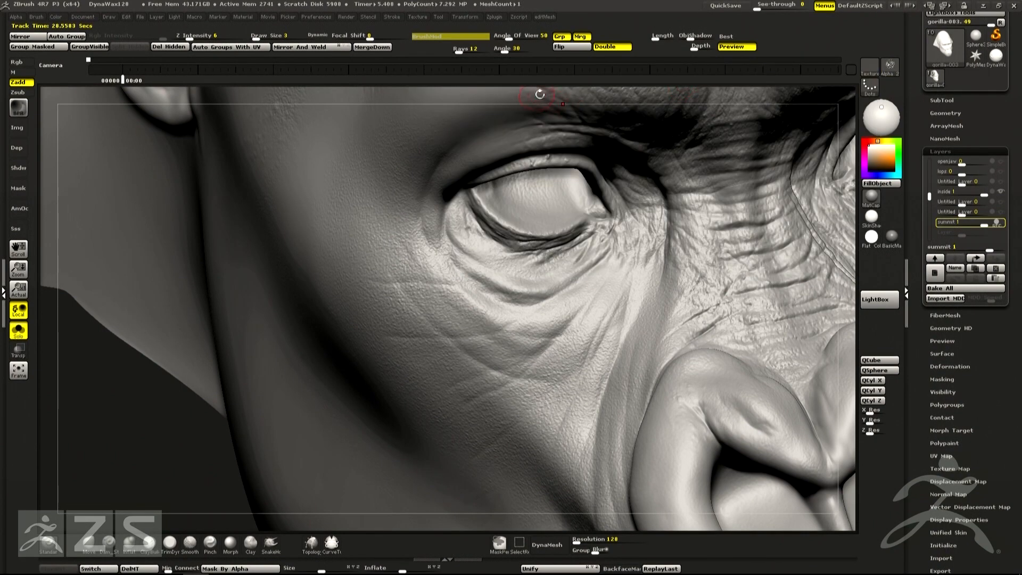
left_click(891, 66)
left_click(440, 87)
Carve Dam_Standard creases across the cheek and raise the skin near the eye's outer corner with the Standard brush at Z Intensity 6
right_click_drag(538, 304, 516, 321)
right_click_drag(558, 360, 561, 354)
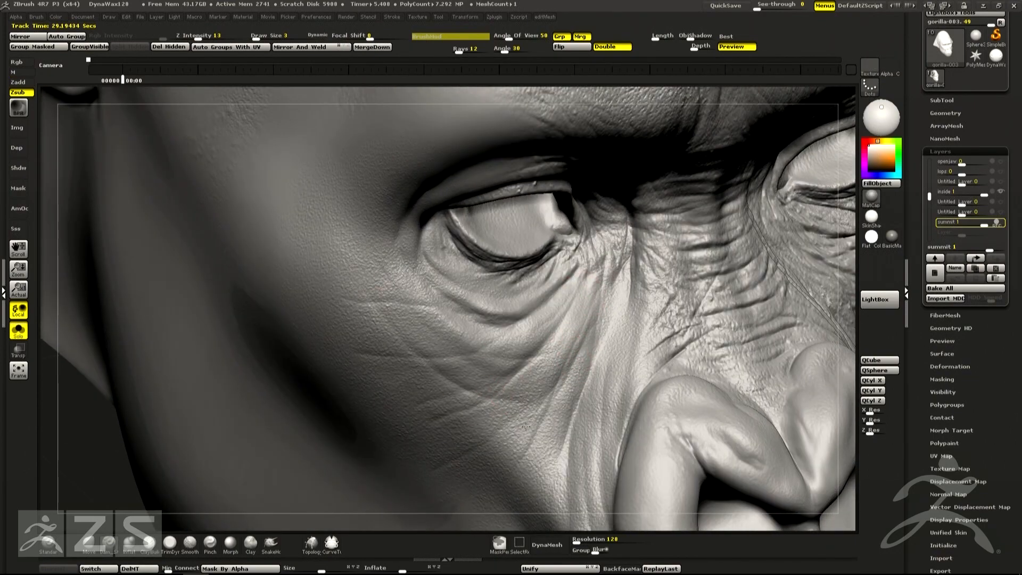
mouse_move(500, 471)
right_mouse_down()
mouse_move(519, 372)
mouse_move(558, 345)
right_mouse_up()
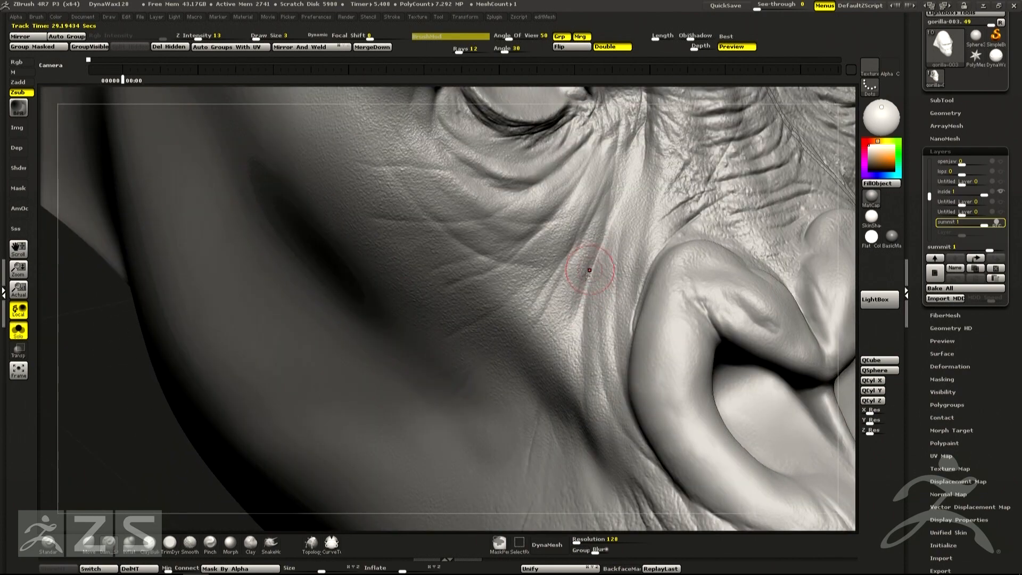
right_click_drag(559, 292, 506, 319)
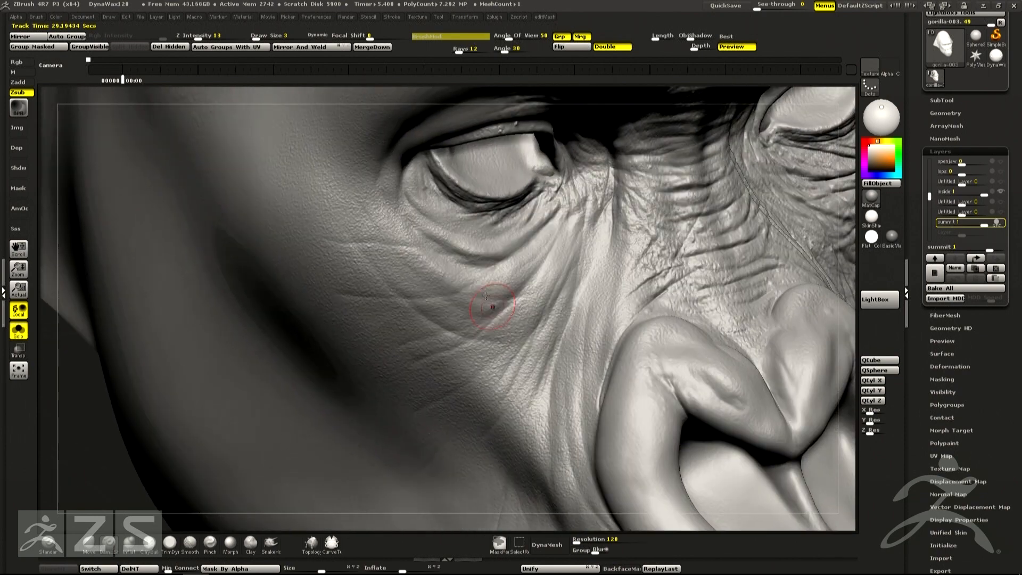
left_click_drag(369, 217, 395, 236)
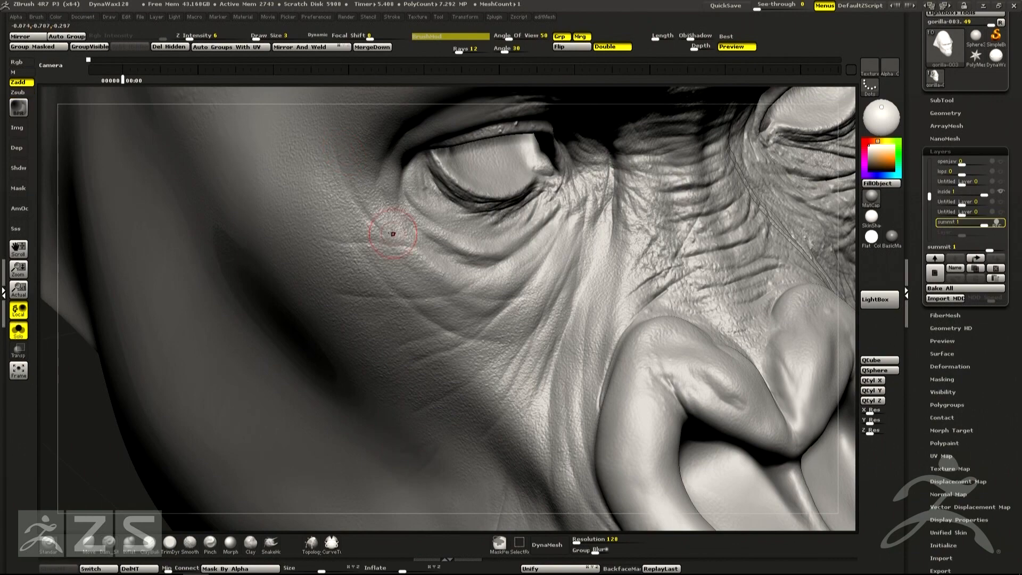
right_click_drag(496, 328, 525, 342)
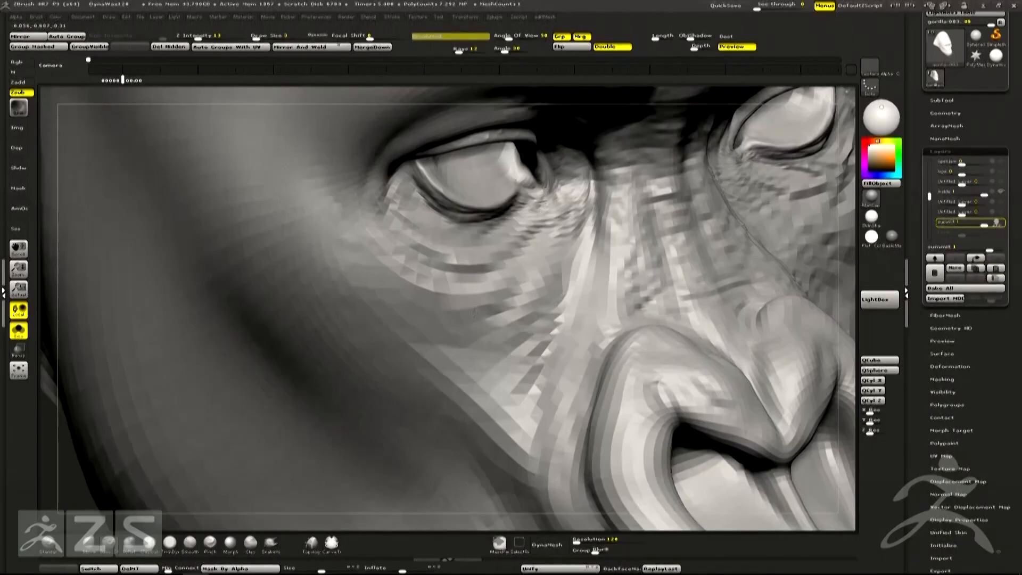
Carve more fine crossing wrinkles over the outer and lower cheek with Dam_Standard at Z Intensity 13
right_click_drag(446, 275, 393, 296)
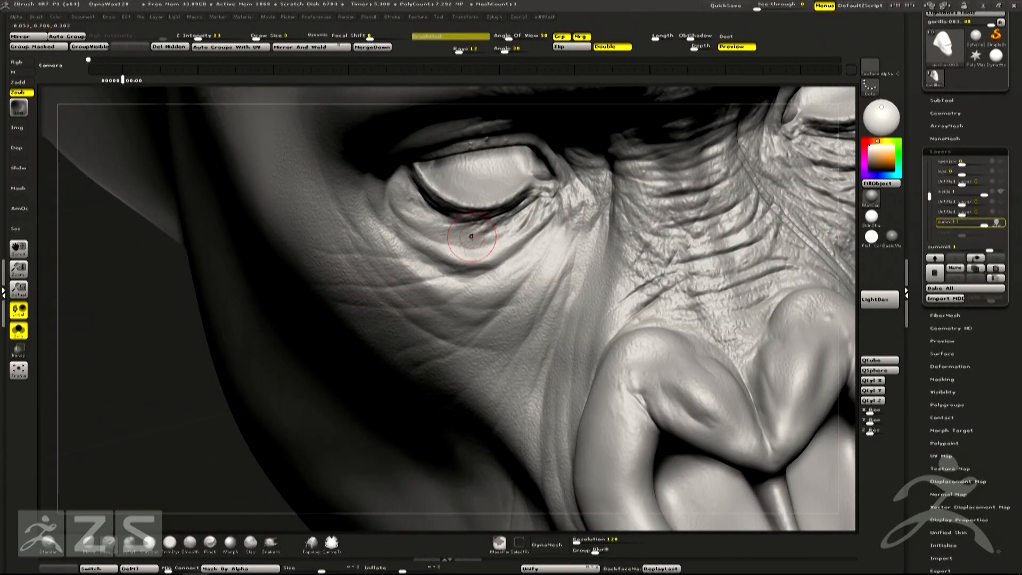
right_click_drag(563, 309, 602, 171)
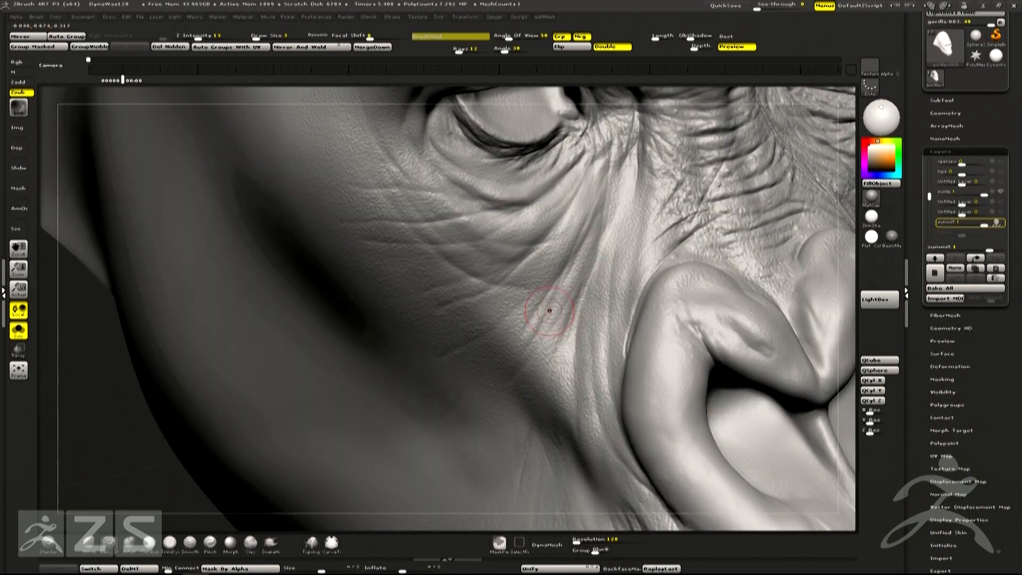
right_click_drag(543, 345, 554, 235)
right_click_drag(585, 266, 514, 365)
right_click(515, 365)
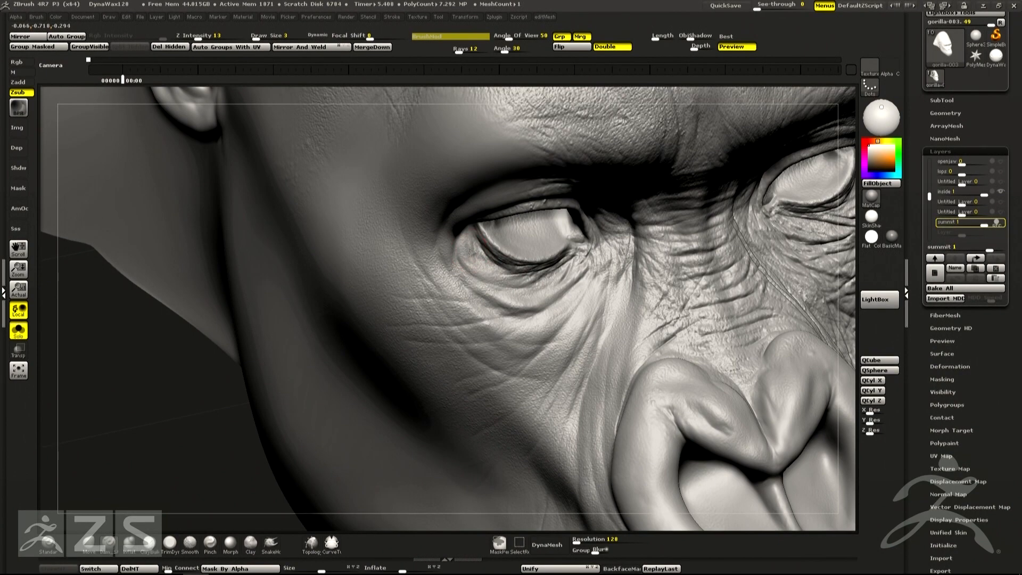
Strengthen the wrinkles around the eye's outer corner and upper cheek, alternating the Standard brush at Z Intensity 16 with Dam_Standard
key("1")
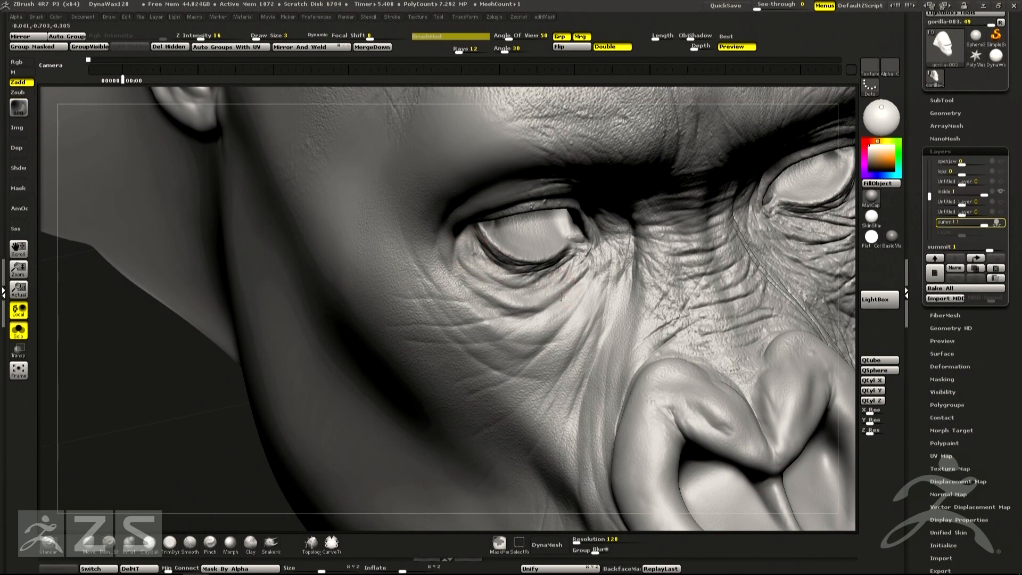
right_click_drag(559, 289, 557, 328, "ctrl")
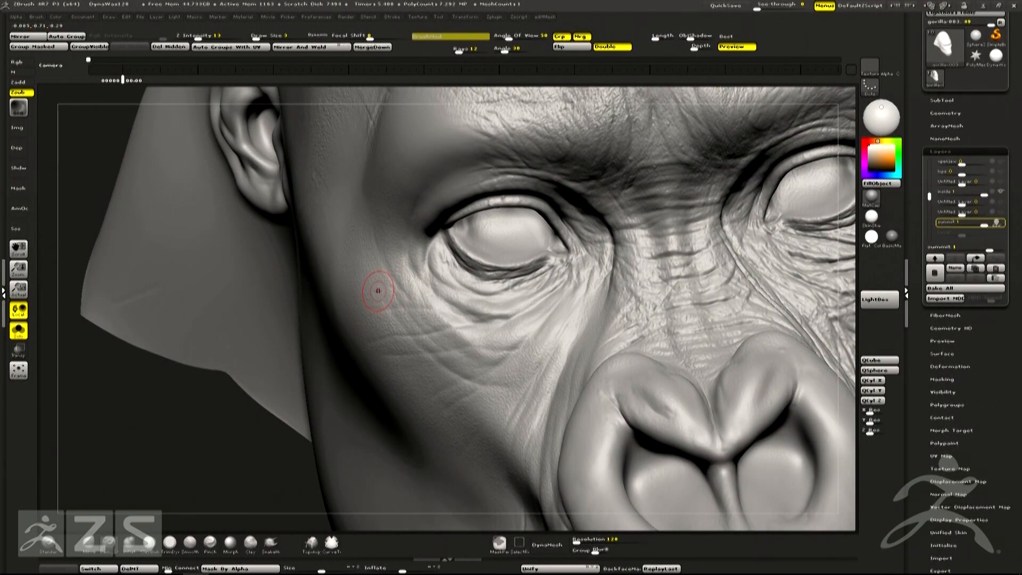
right_click_drag(367, 276, 373, 284)
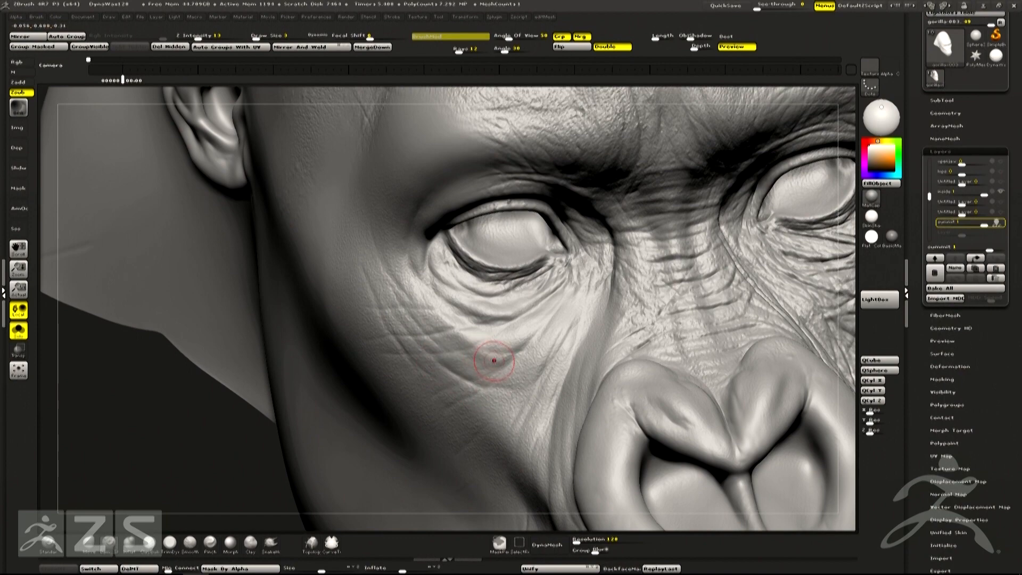
right_click_drag(484, 358, 495, 356)
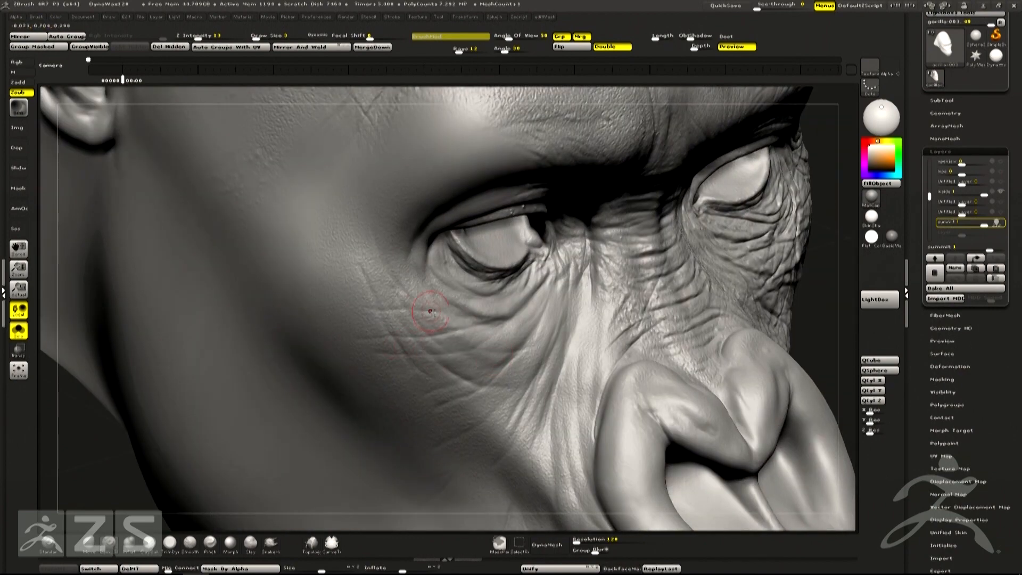
mouse_move(520, 310)
right_mouse_down()
mouse_move(514, 317)
mouse_move(596, 316)
right_mouse_up()
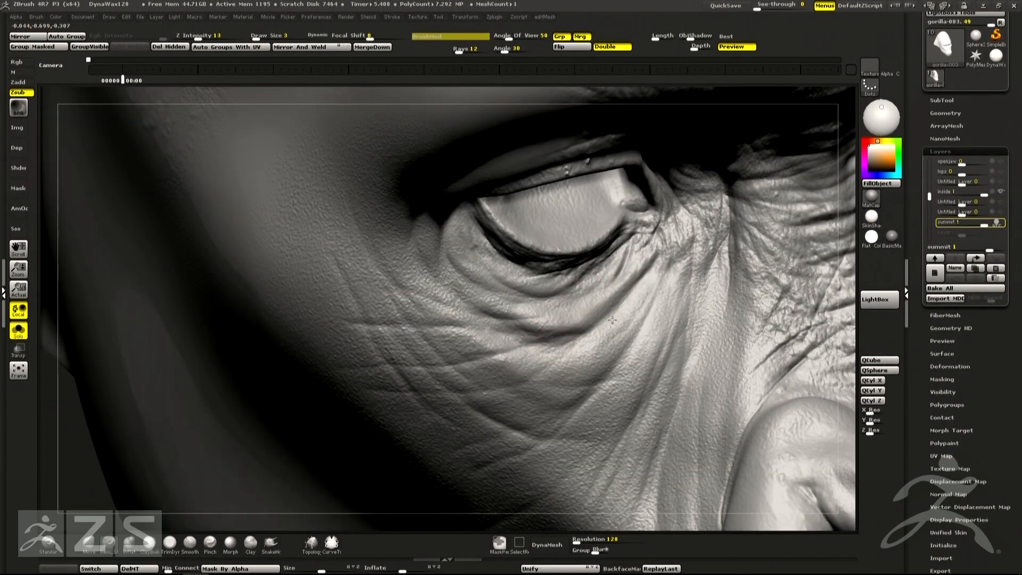
Raise the soft folds of the eye bag below the lower eyelid with the Standard brush at Z Intensity 16
key("shift")
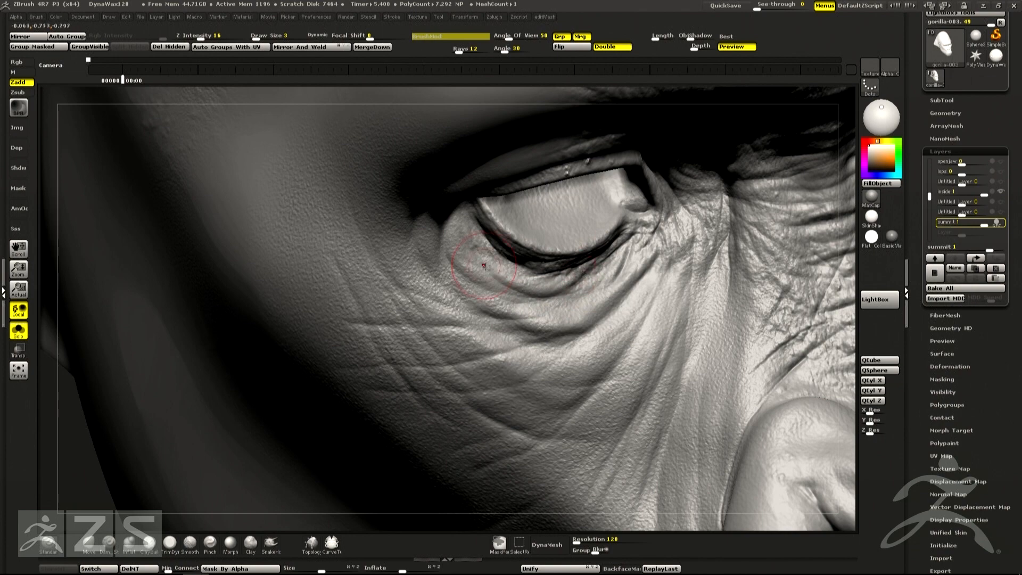
right_click_drag(554, 285, 504, 280)
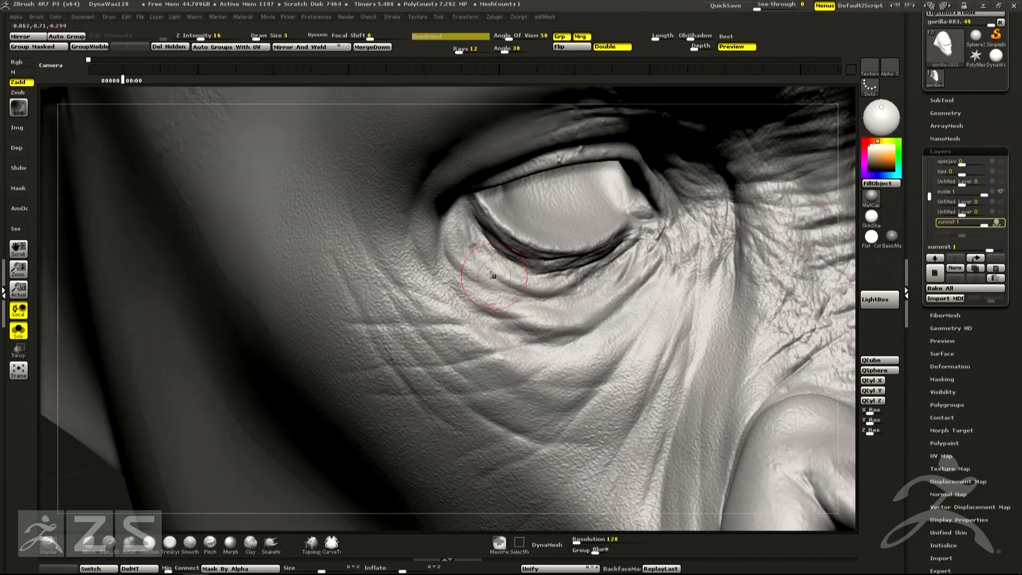
left_click_drag(502, 277, 527, 291)
right_click_drag(529, 296, 655, 273)
right_click(579, 291)
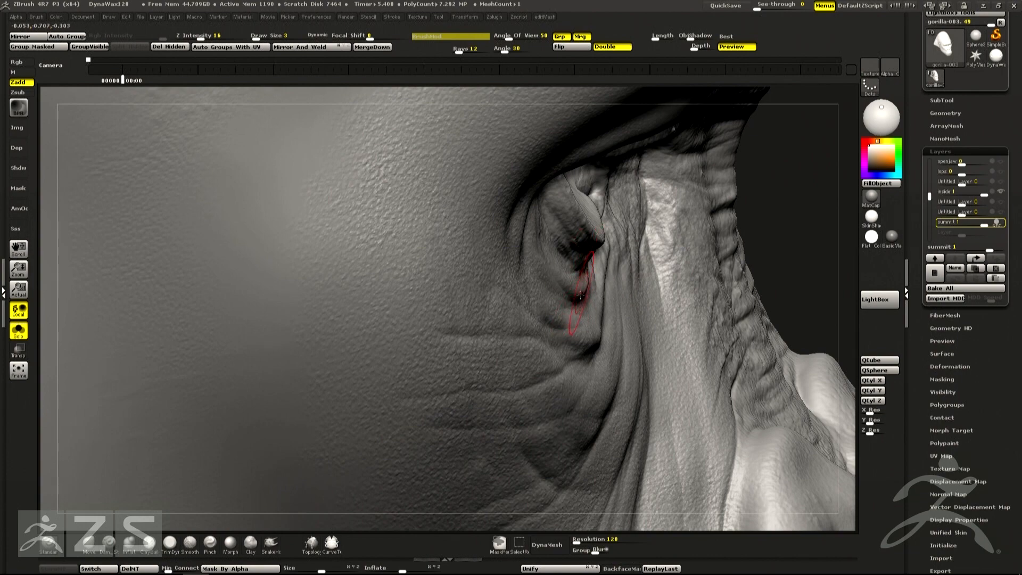
Refine the creases running from the inner eye corner down the cheek with the Standard and Dam_Standard brushes
mouse_move(639, 264)
right_mouse_down("ctrl")
mouse_move(665, 259)
mouse_move(628, 266)
right_mouse_up("ctrl")
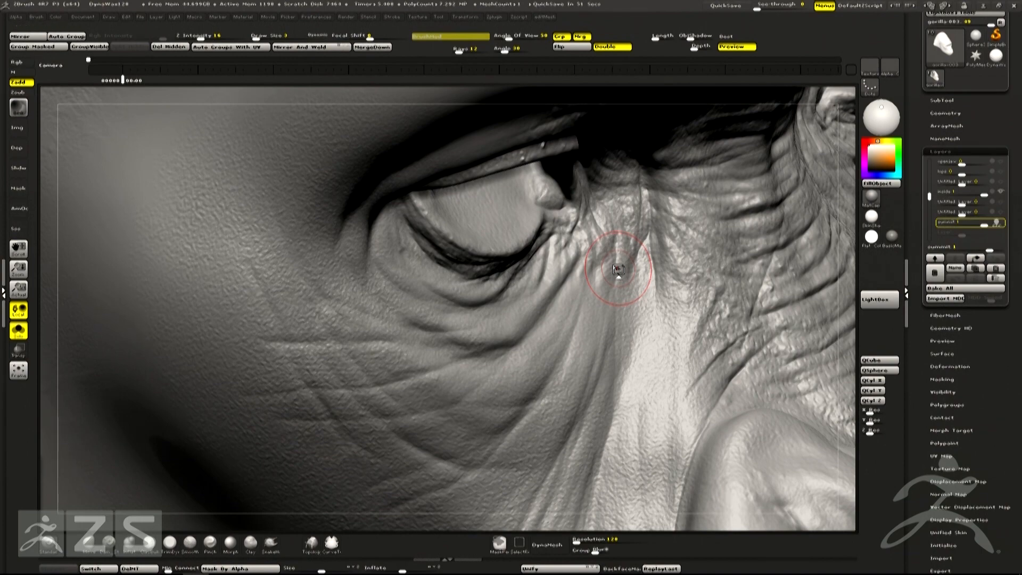
mouse_move(541, 368)
right_mouse_down("ctrl")
mouse_move(583, 240)
mouse_move(587, 336)
right_mouse_up("ctrl")
left_click_drag(613, 227, 575, 273, "alt")
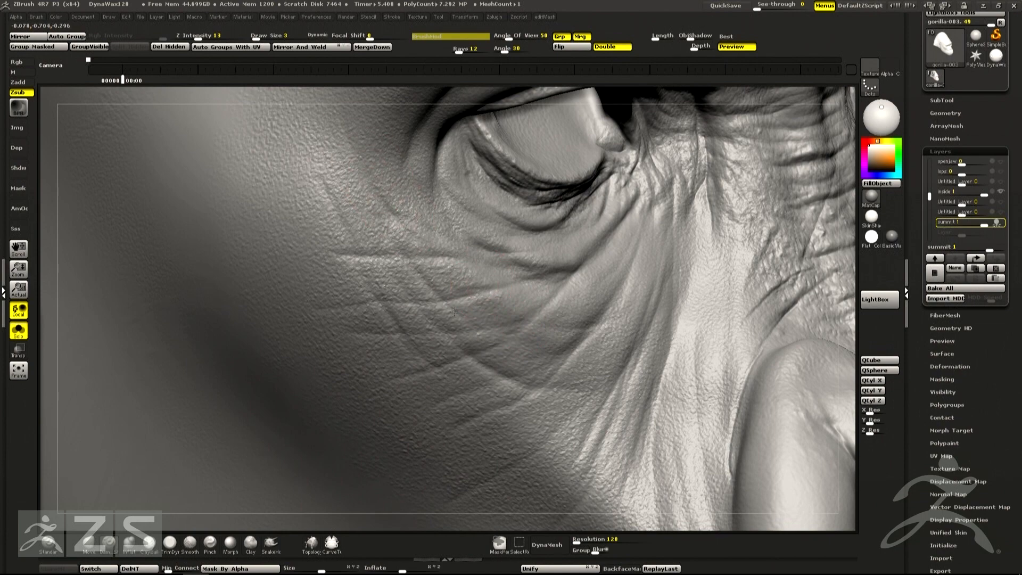
mouse_move(486, 308)
right_mouse_down()
mouse_move(484, 296)
mouse_move(488, 313)
mouse_move(482, 306)
right_mouse_up()
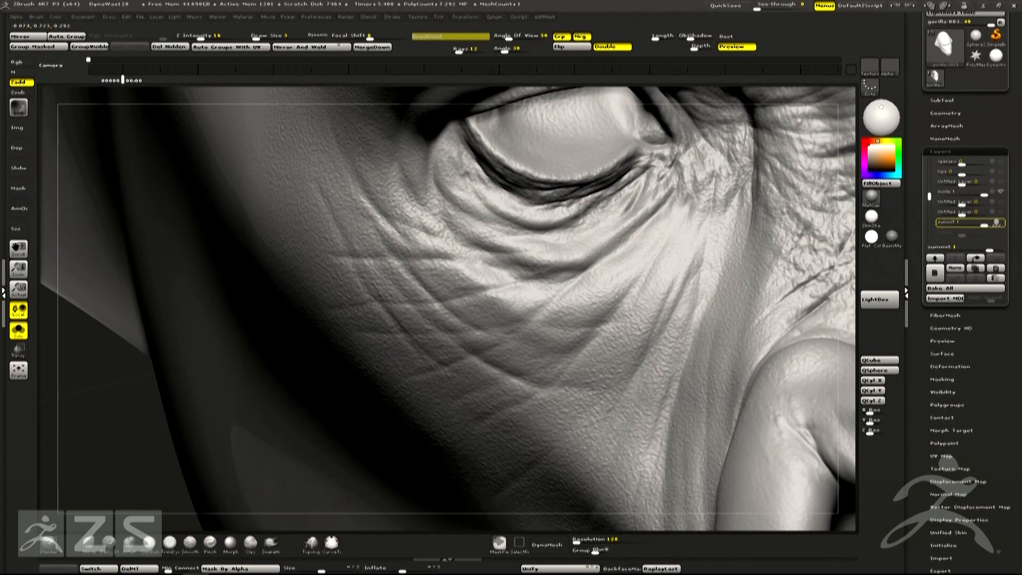
Puff up the skin between the crossing creases beneath the eye bag with the Standard brush
left_click_drag(446, 266, 463, 292)
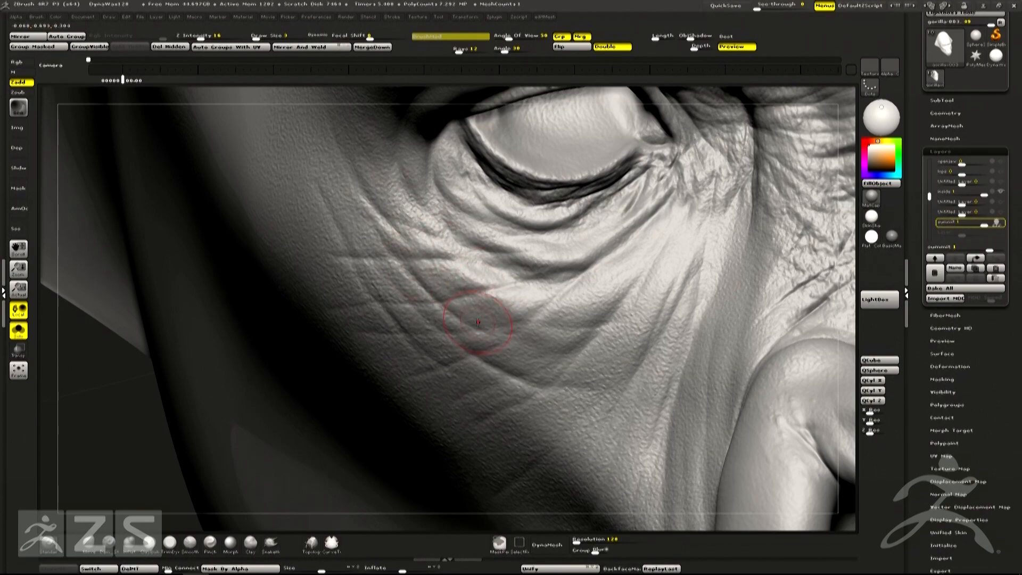
right_click_drag(582, 285, 539, 303)
mouse_move(538, 303)
left_mouse_down()
mouse_move(486, 324)
mouse_move(476, 317)
left_mouse_up()
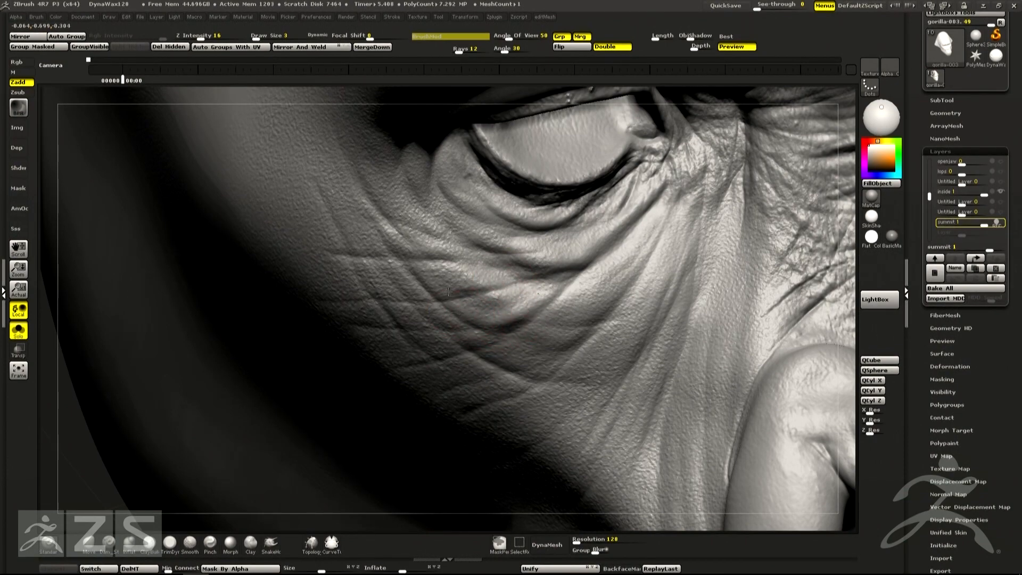
Build up the fold from the inner eye corner to the mid-cheek with the Clay brush at draw size 1 and Z Intensity 21
mouse_move(575, 323)
right_mouse_down()
mouse_move(532, 305)
mouse_move(556, 269)
right_mouse_up()
key("bracketleft")
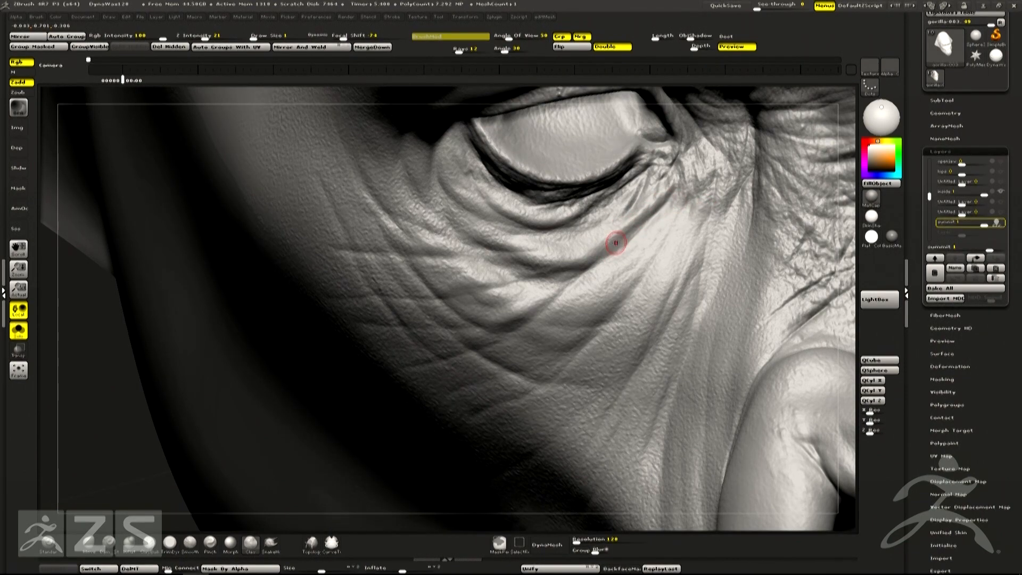
mouse_move(647, 217)
left_mouse_down()
mouse_move(618, 250)
mouse_move(563, 281)
mouse_move(577, 273)
left_mouse_up()
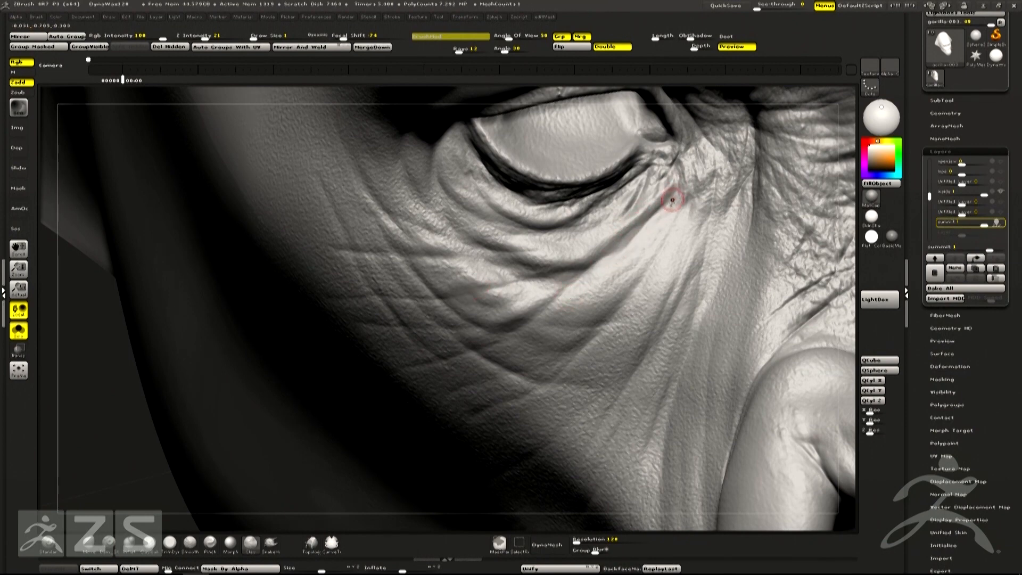
key("1")
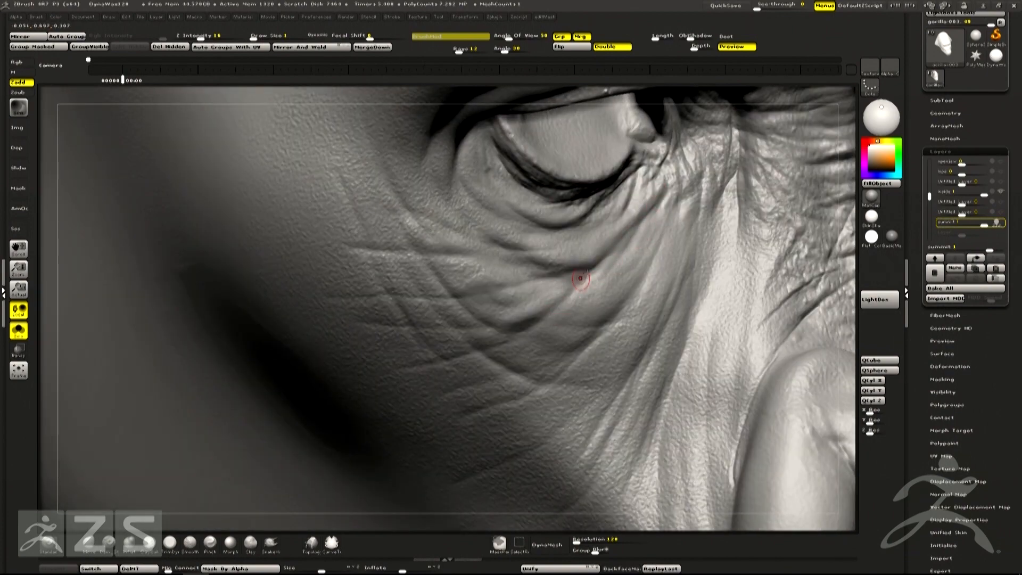
key("2")
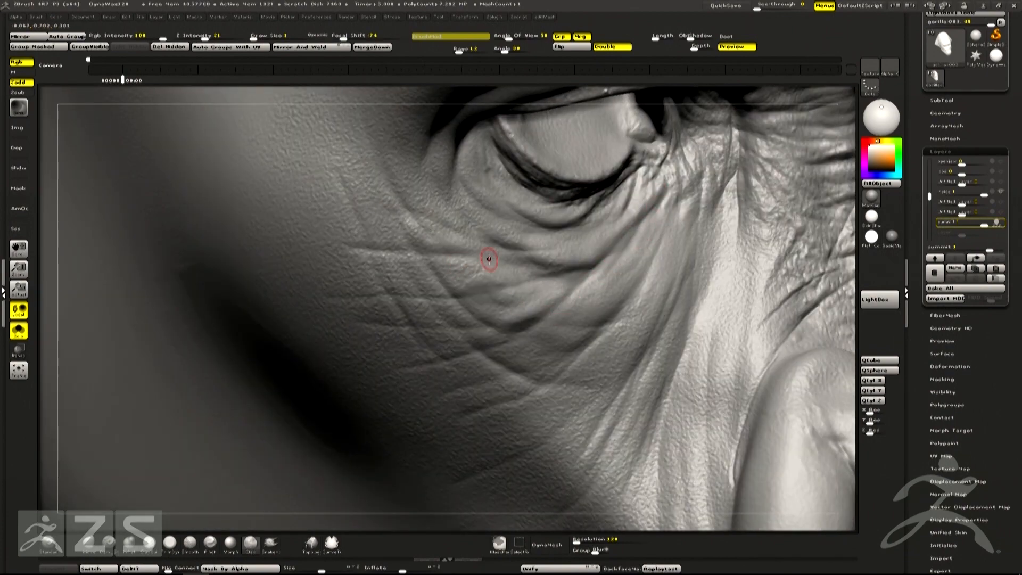
Add small Clay ridges to the folds under the eye bag and across the upper cheek wrinkles
right_click_drag(623, 274, 641, 231)
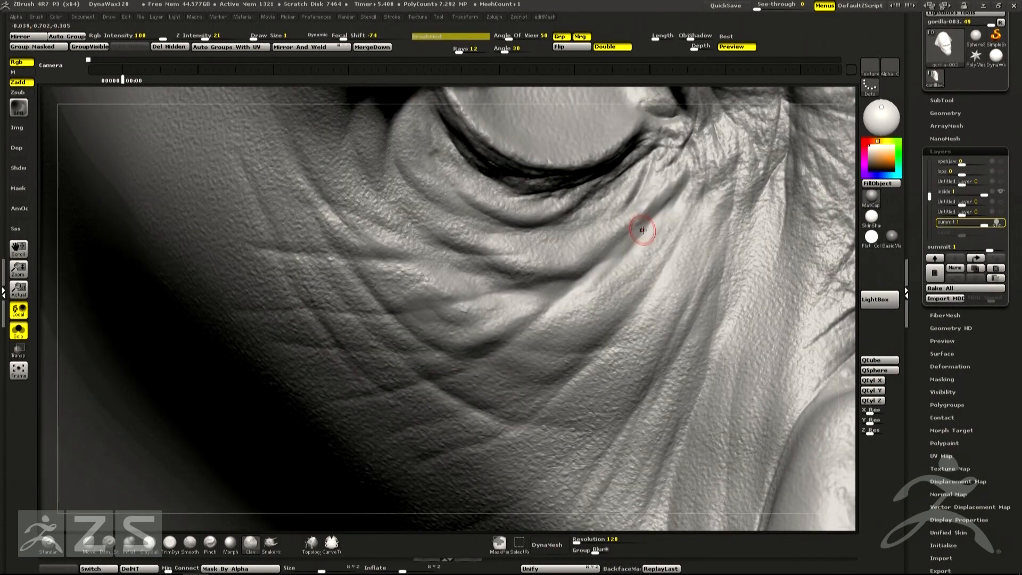
mouse_move(616, 271)
right_mouse_down()
mouse_move(623, 245)
mouse_move(644, 283)
right_mouse_up()
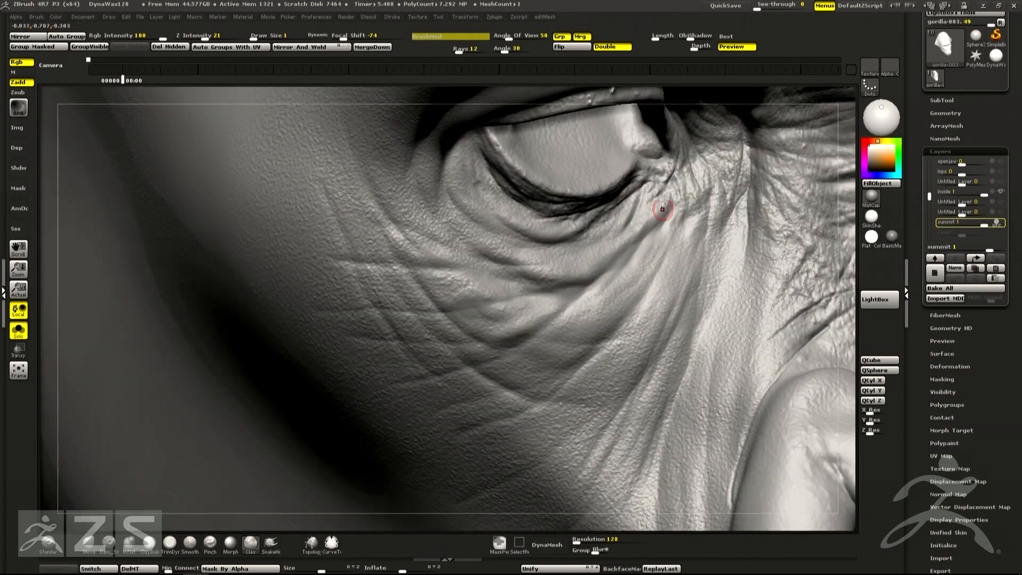
right_click_drag(476, 292, 404, 212)
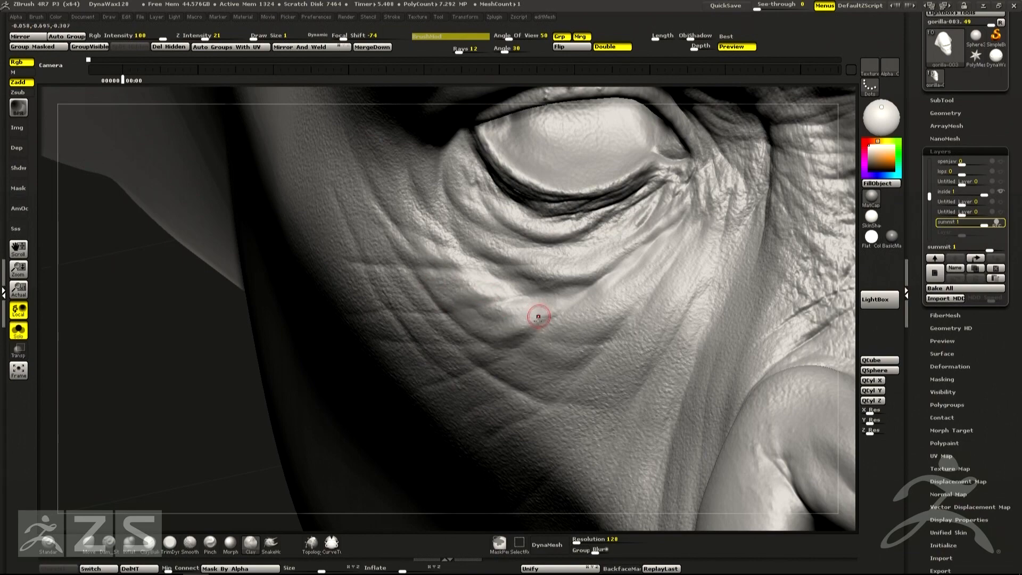
right_click_drag(537, 308, 522, 347)
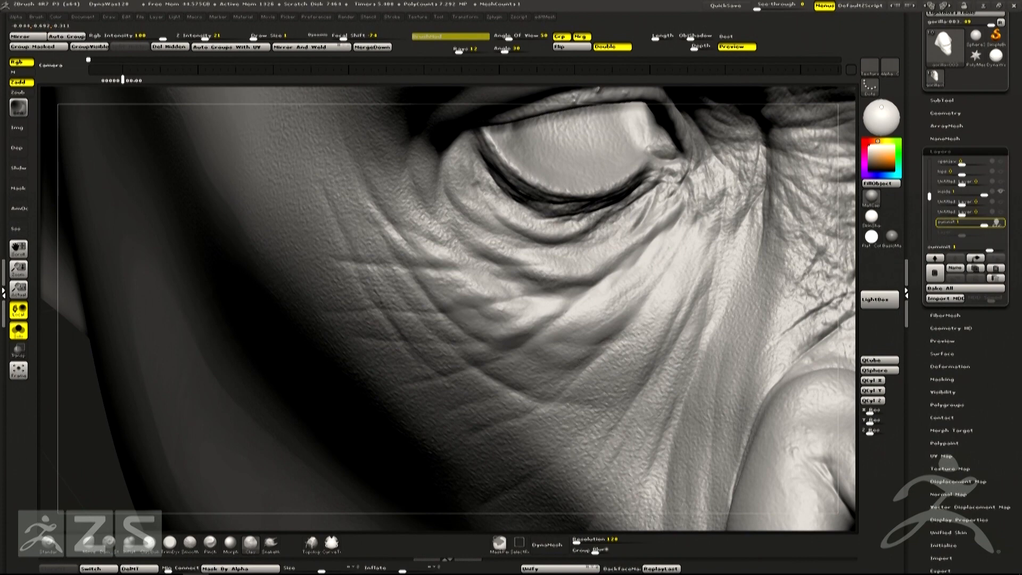
Sharpen the diagonal mid-cheek crease with Dam_Standard and swell the neighbouring skin with the Standard brush at Z Intensity 16
left_click_drag(628, 335, 619, 333, "shift")
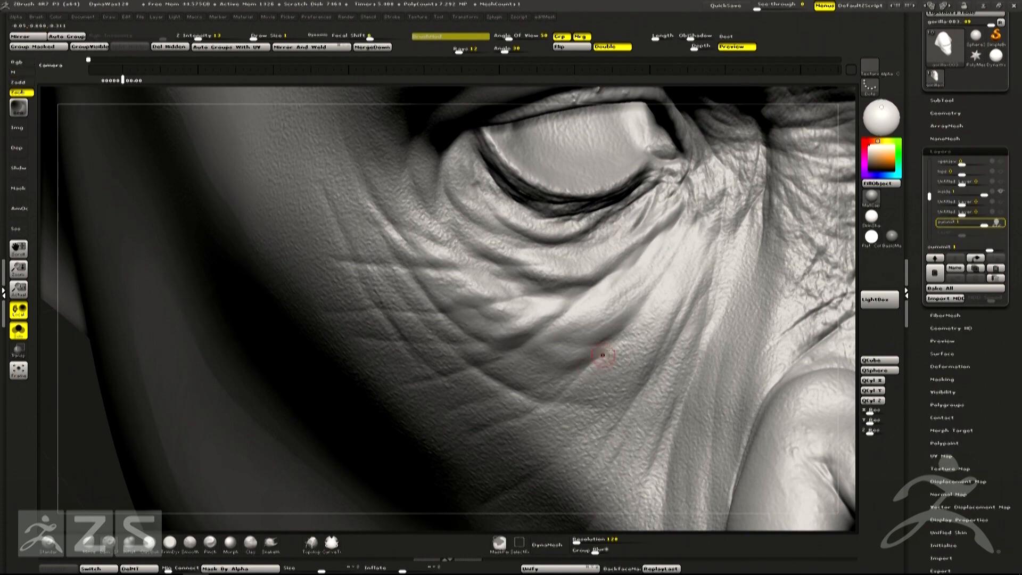
left_click_drag(568, 366, 624, 336, "shift")
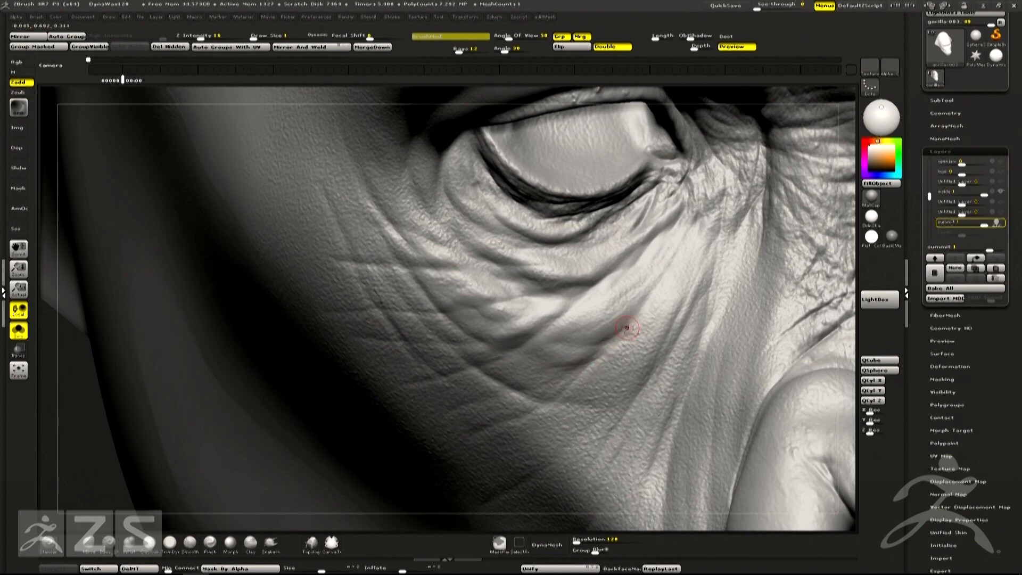
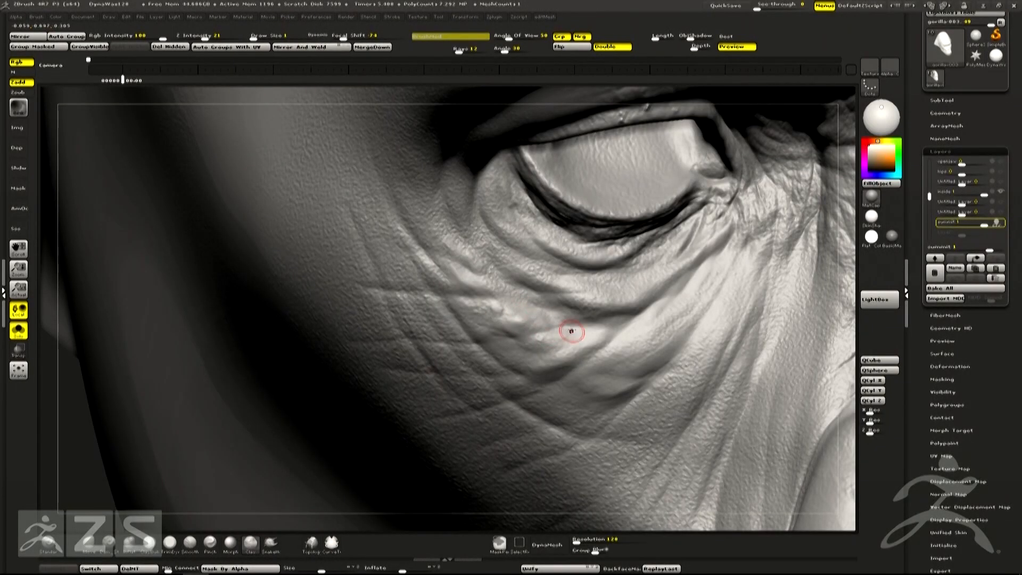
key("shift")
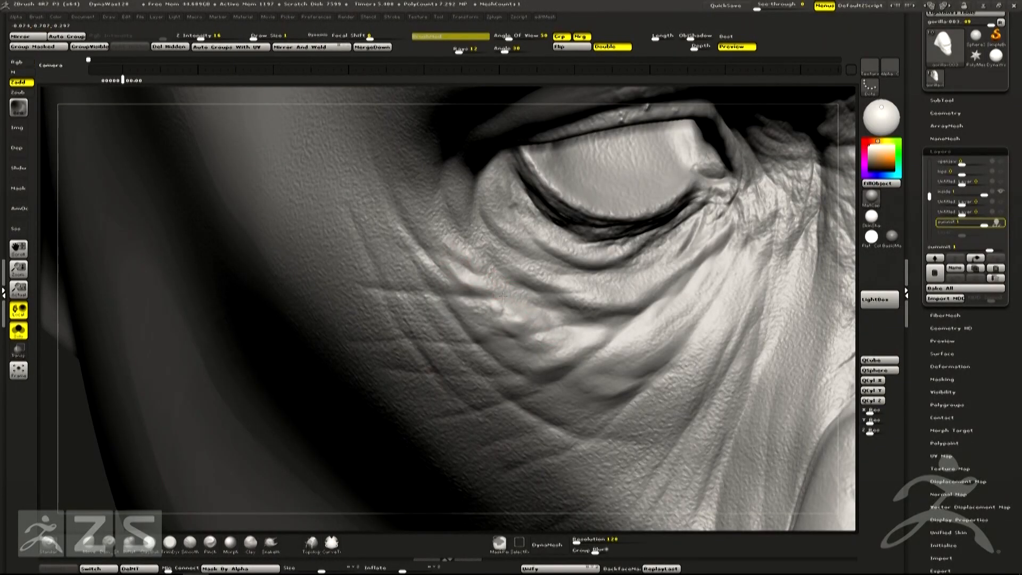
Smooth the wrinkles below the outer eye corner and the fold between the crossing creases at draw size 2
key("bracketleft")
mouse_move(449, 246)
left_mouse_down("shift")
mouse_move(517, 291)
mouse_move(495, 262)
left_mouse_up("shift")
key("shift")
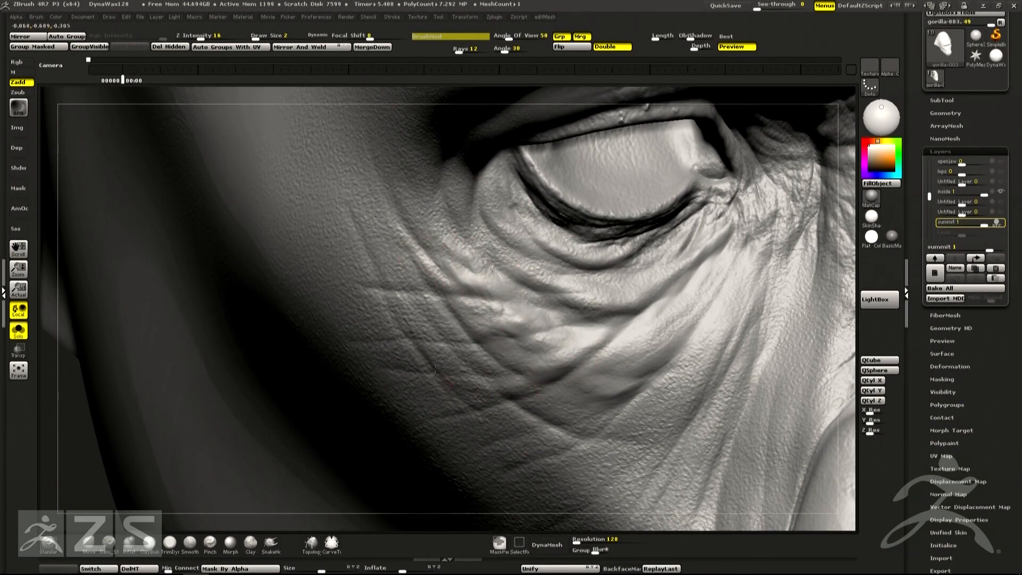
mouse_move(501, 365)
left_mouse_down("shift")
mouse_move(572, 350)
mouse_move(577, 338)
left_mouse_up("shift")
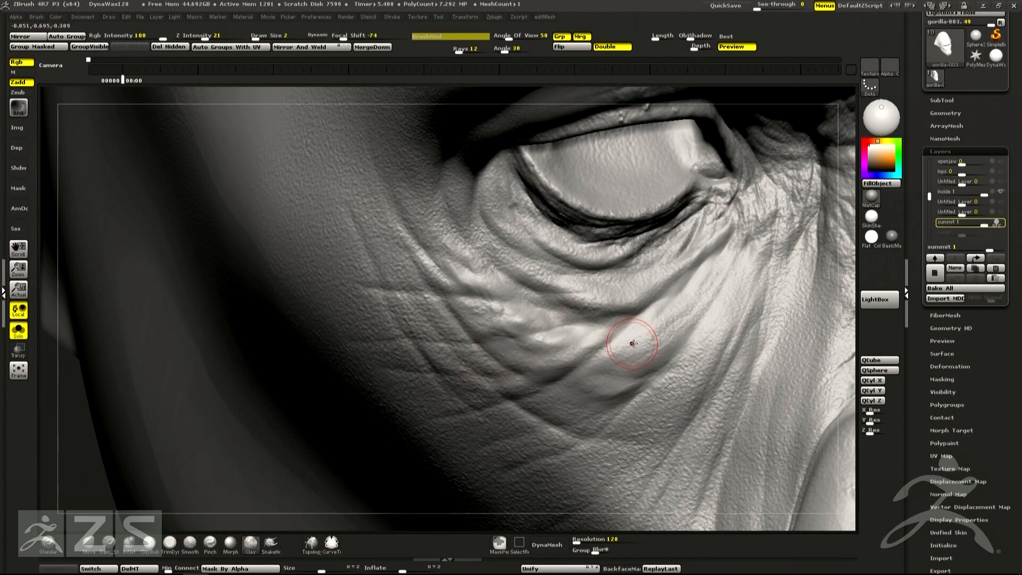
Deepen the diagonal mid-cheek creases beneath the eye bag with Dam_Standard at Z Intensity 13
right_click_drag(632, 342, 625, 347)
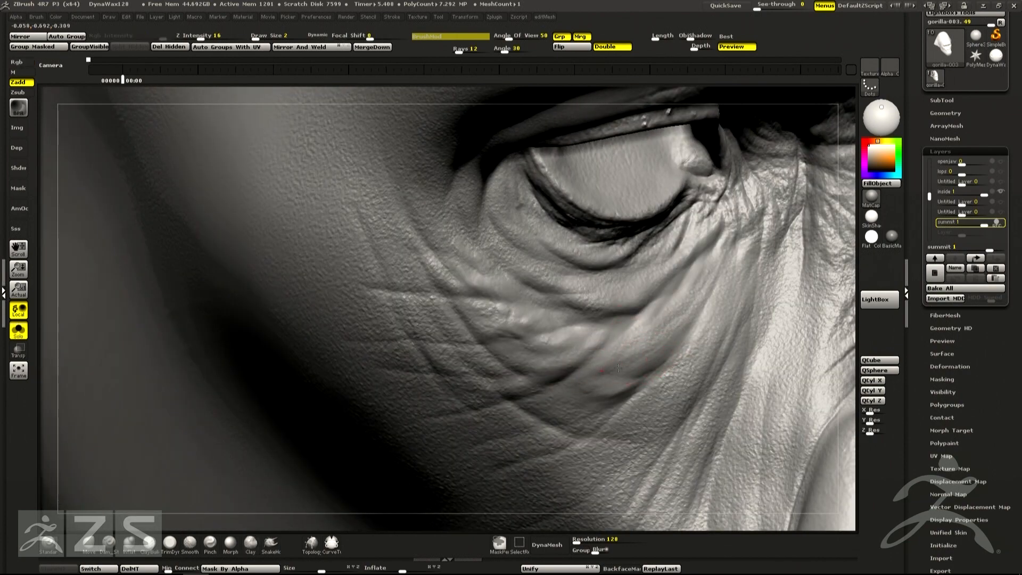
key("alt")
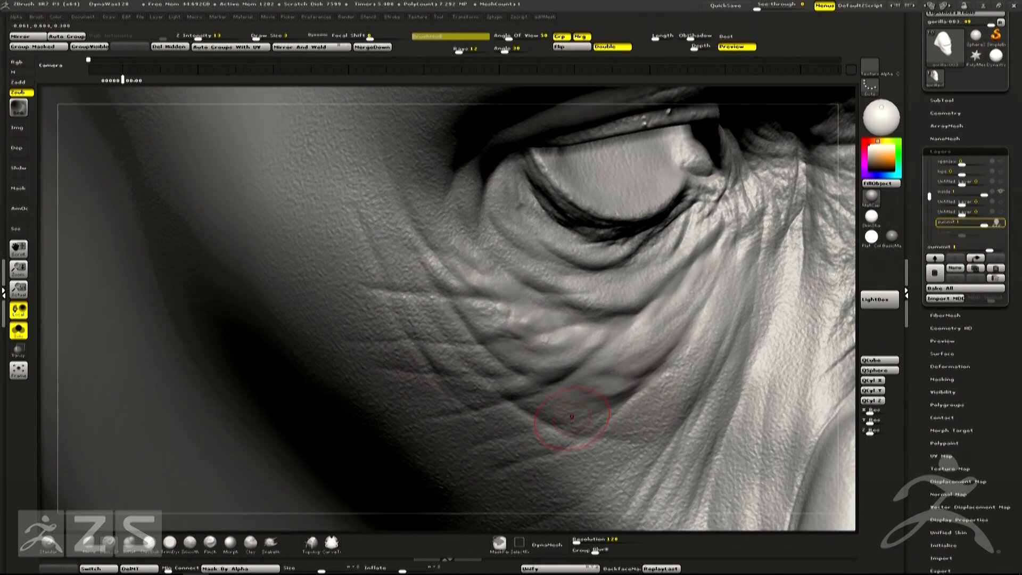
key("[")
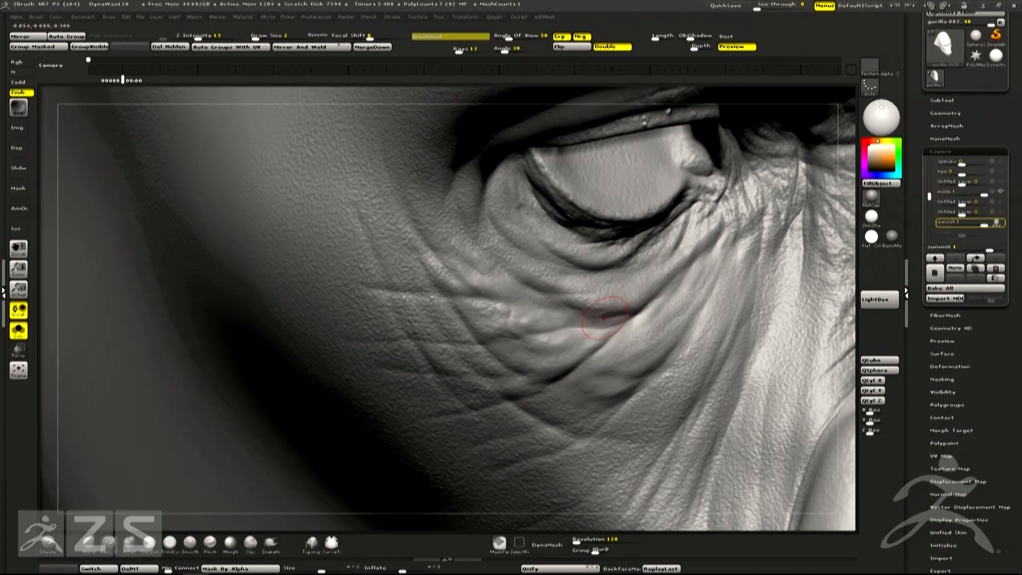
right_click_drag(652, 343, 673, 300)
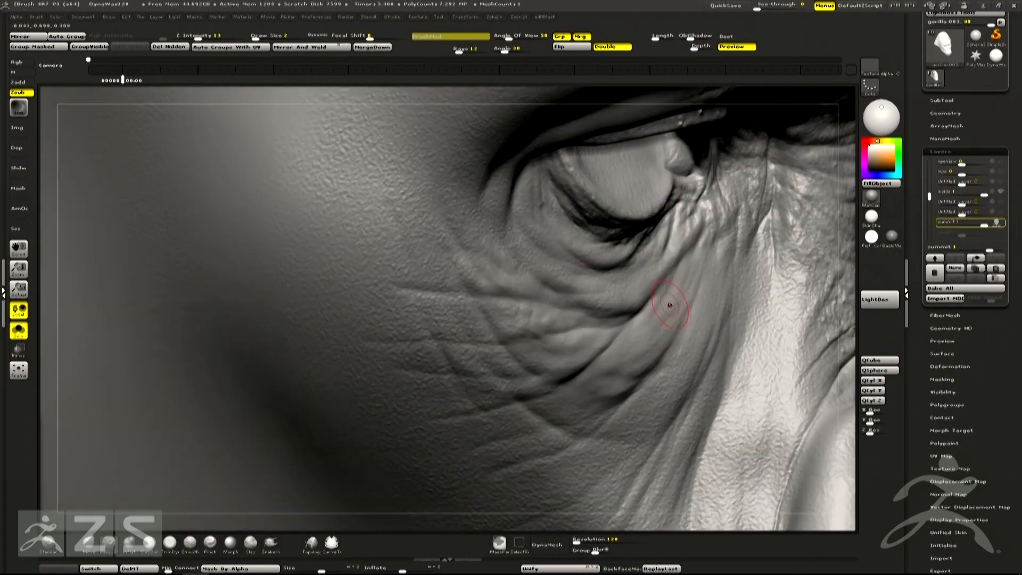
right_click_drag(615, 359, 650, 337)
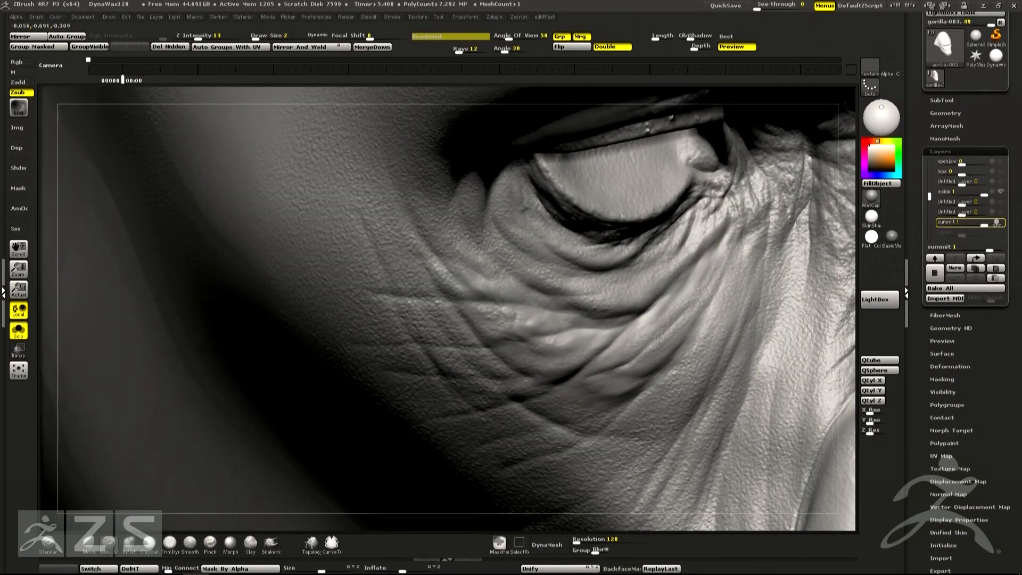
Soften the diagonal fold running from mid-cheek toward the inner eye corner and build it up with Clay at Z Intensity 21
left_click_drag(607, 361, 690, 314, "shift")
left_click_drag(578, 375, 678, 308)
left_click_drag(604, 362, 670, 318)
left_click_drag(642, 356, 661, 332, "shift")
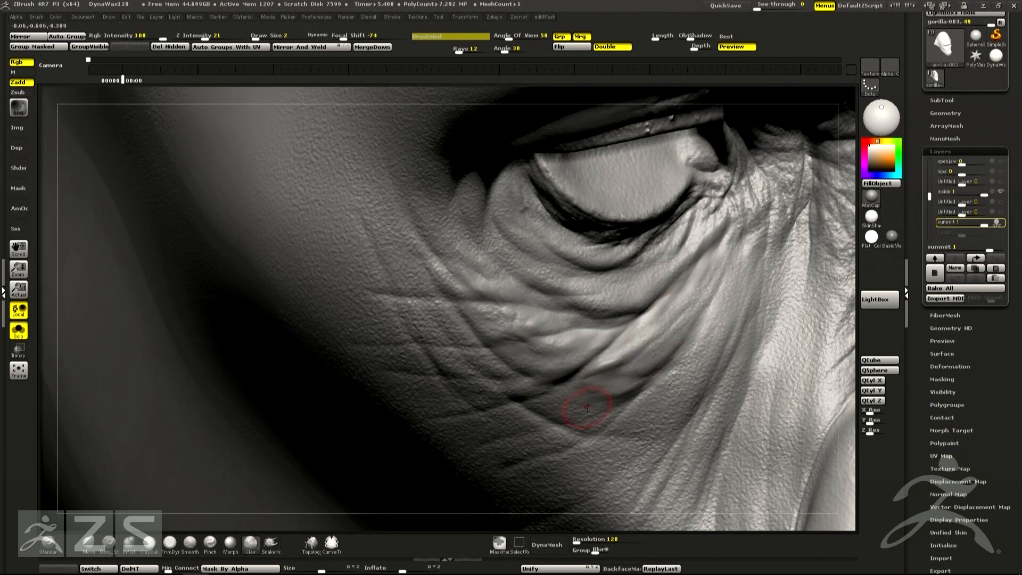
mouse_move(603, 363)
left_mouse_down()
mouse_move(641, 344)
mouse_move(599, 373)
left_mouse_up()
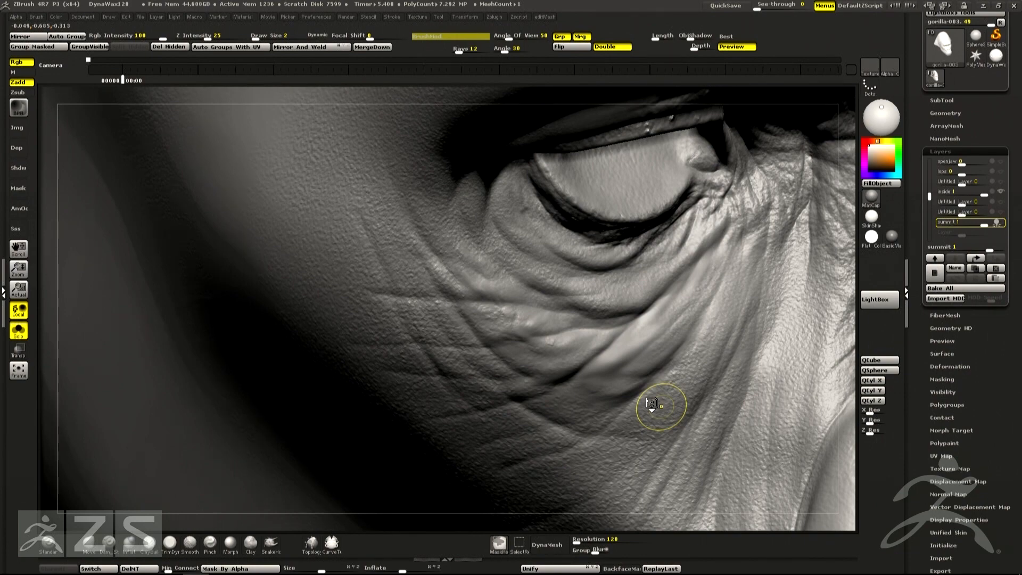
Add a Clay ridge under the eye bag and carve fine creases across its folds with Dam_Standard
mouse_move(653, 305)
right_mouse_down("ctrl")
mouse_move(628, 361)
mouse_move(624, 346)
mouse_move(569, 319)
mouse_move(559, 290)
right_mouse_up("ctrl")
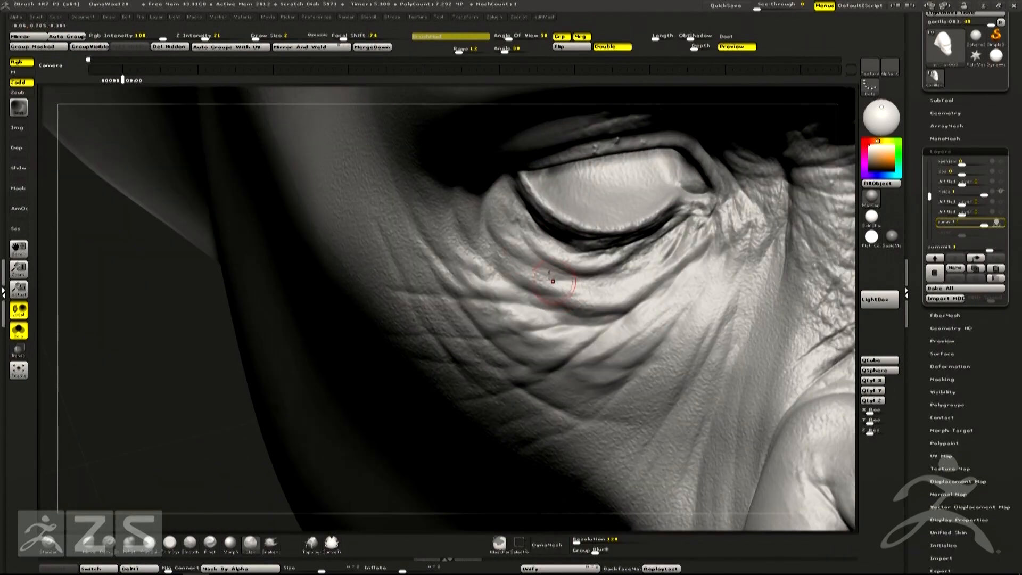
left_click_drag(558, 317, 592, 327)
key("b")
key("d")
key("s")
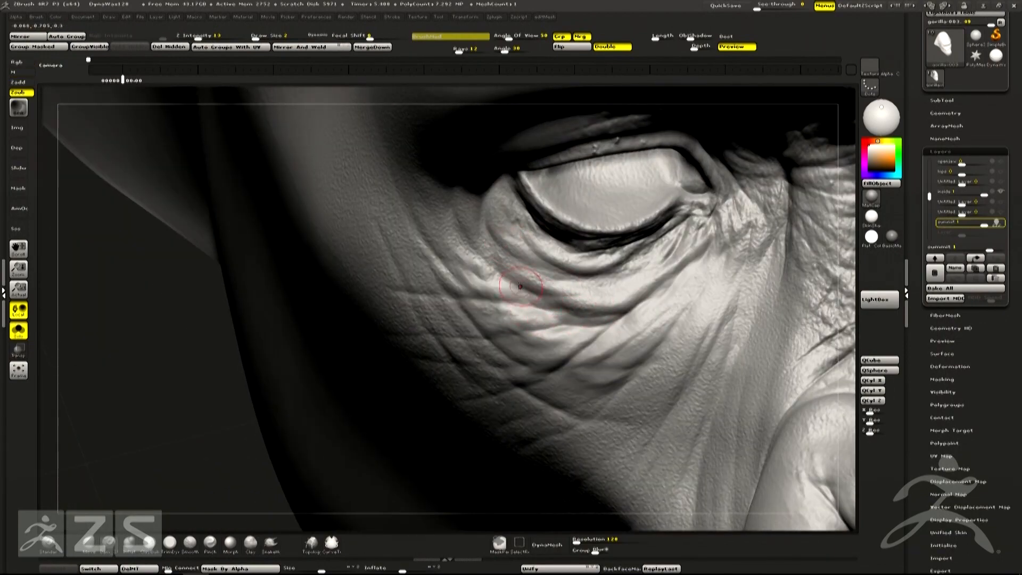
mouse_move(585, 293)
left_mouse_down()
mouse_move(510, 291)
mouse_move(601, 278)
left_mouse_up()
left_click_drag(484, 280, 447, 243)
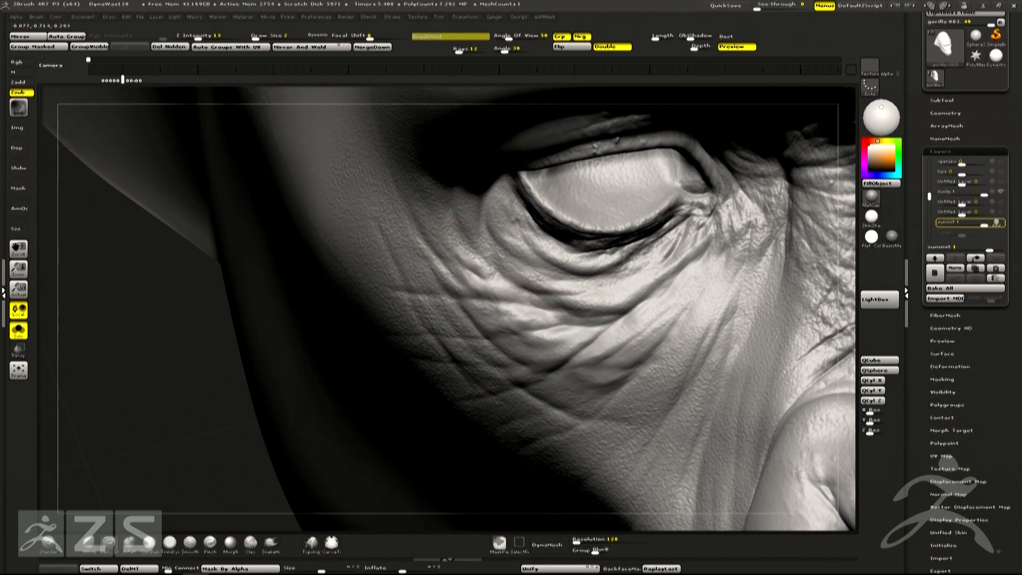
Smooth the skin below the outer eye corner and recut the crease between its folds with Dam_Standard
right_click_drag(490, 241, 526, 191)
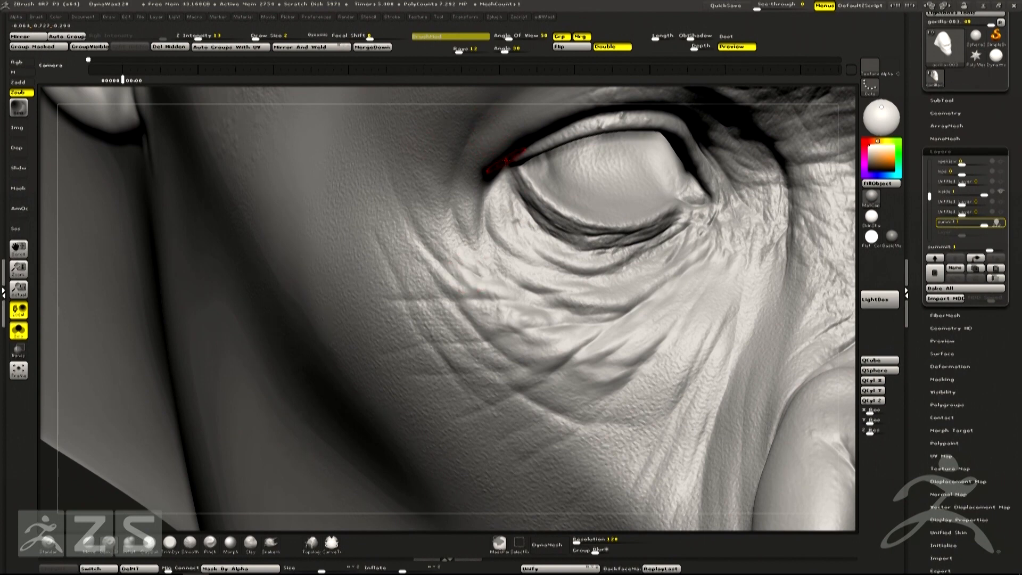
key("1")
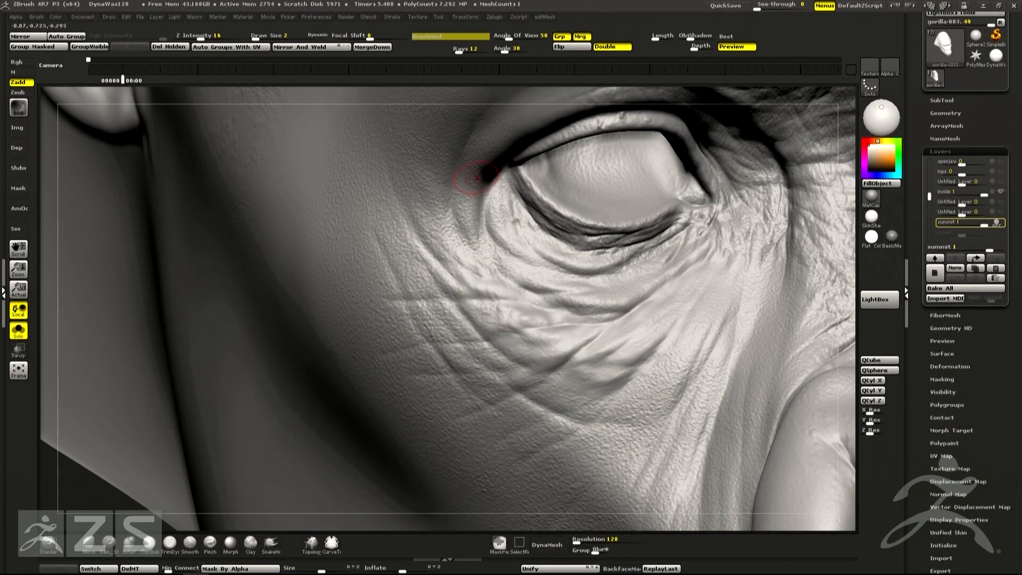
left_click_drag(486, 260, 468, 207, "shift")
left_click_drag(506, 283, 487, 210, "shift")
left_click_drag(491, 258, 519, 289)
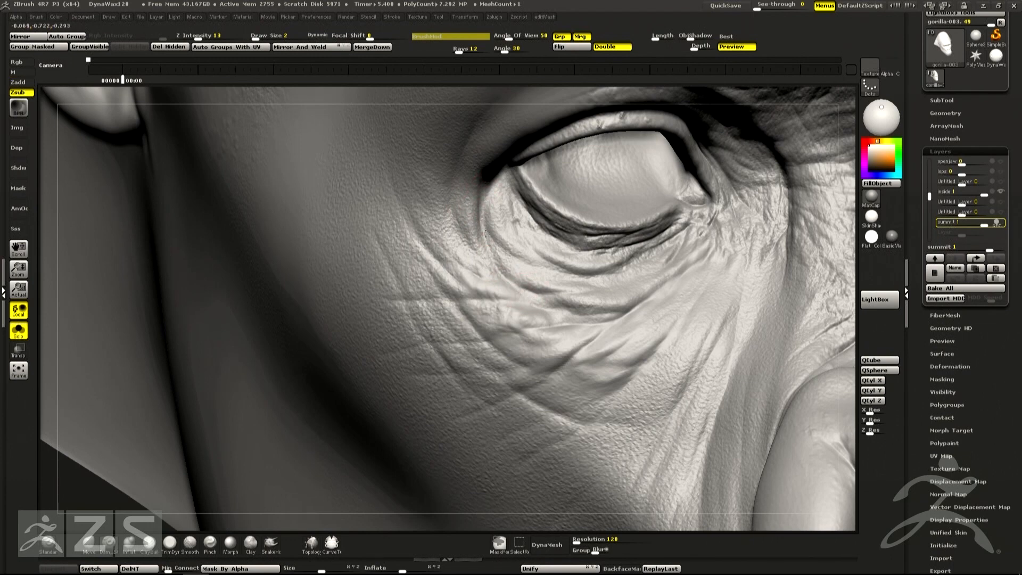
key("1")
Reinforce the crease curving from the outer eye corner onto the upper cheek and swell the neighbouring skin with the Standard brush
mouse_move(537, 174)
right_mouse_down()
mouse_move(503, 250)
mouse_move(525, 242)
right_mouse_up()
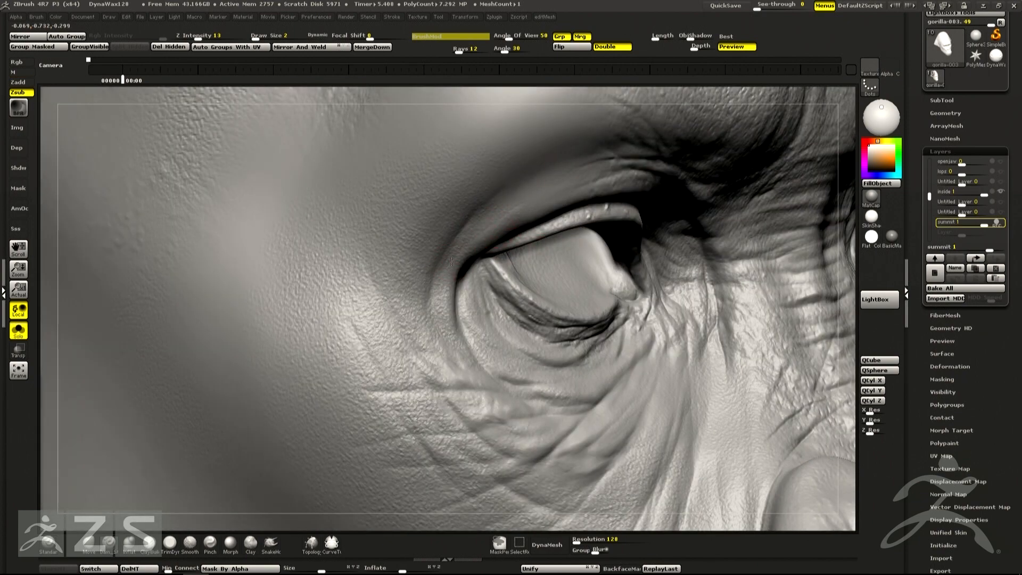
key("1")
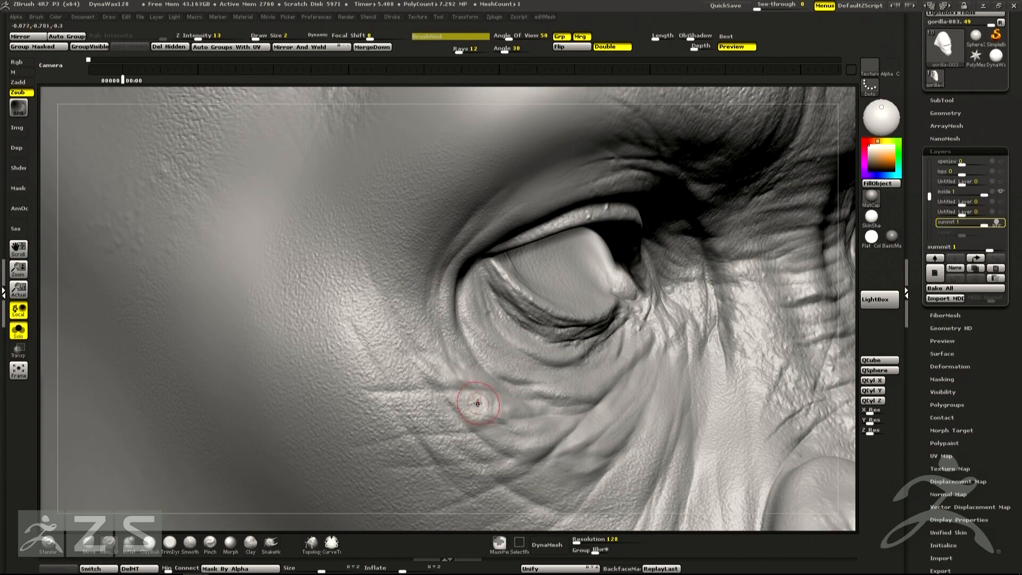
mouse_move(447, 325)
right_mouse_down()
mouse_move(476, 329)
mouse_move(448, 320)
right_mouse_up()
left_click_drag(448, 346, 494, 413, "alt")
mouse_move(443, 319)
left_mouse_down()
mouse_move(475, 372)
mouse_move(465, 336)
mouse_move(502, 353)
mouse_move(494, 362)
mouse_move(508, 387)
left_mouse_up()
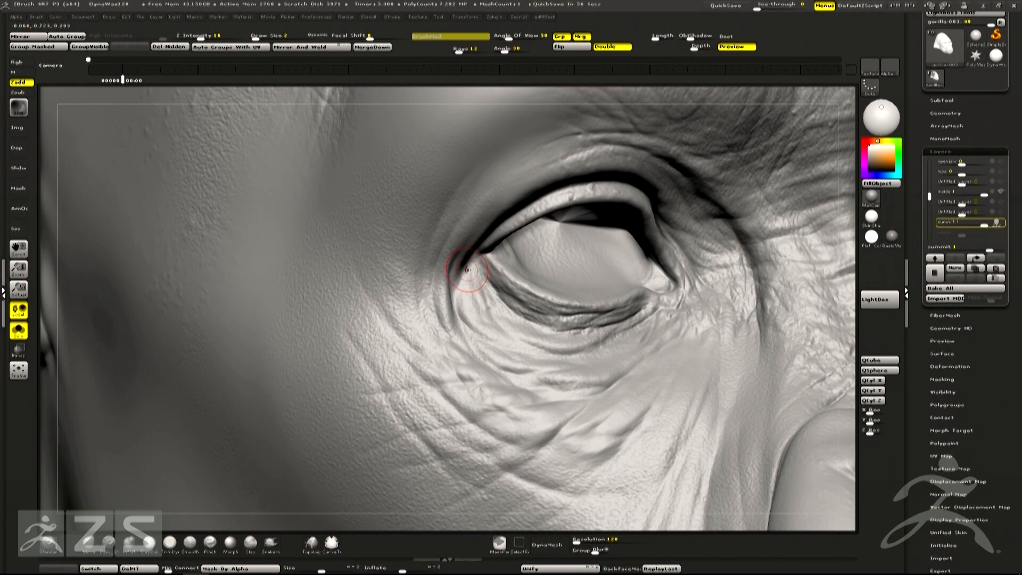
Carve thin creases beside the outer eye corner with Dam_Standard at Z Intensity 13
mouse_move(461, 294)
right_mouse_down()
mouse_move(426, 293)
mouse_move(477, 290)
right_mouse_up()
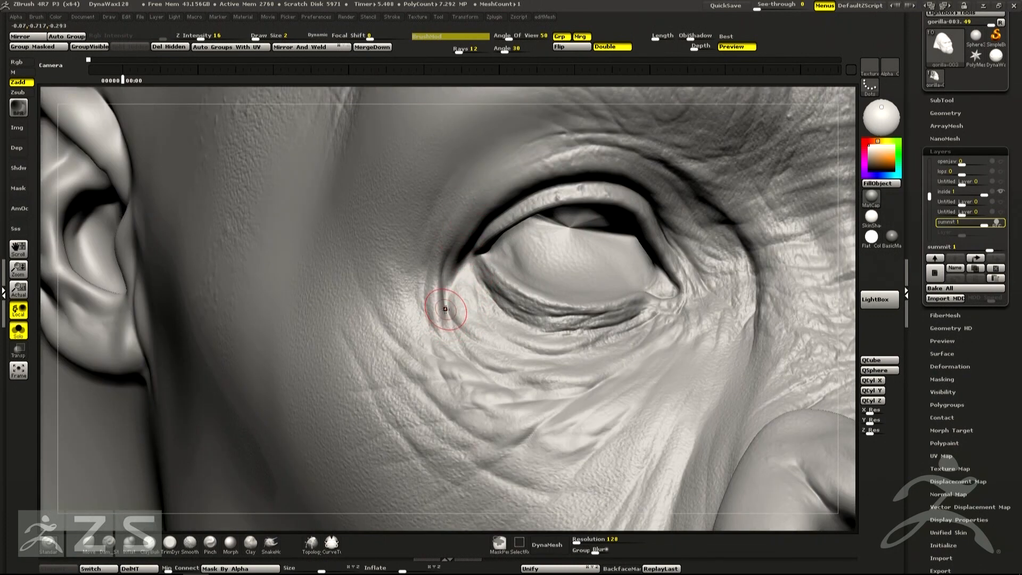
key("b")
key("d")
key("s")
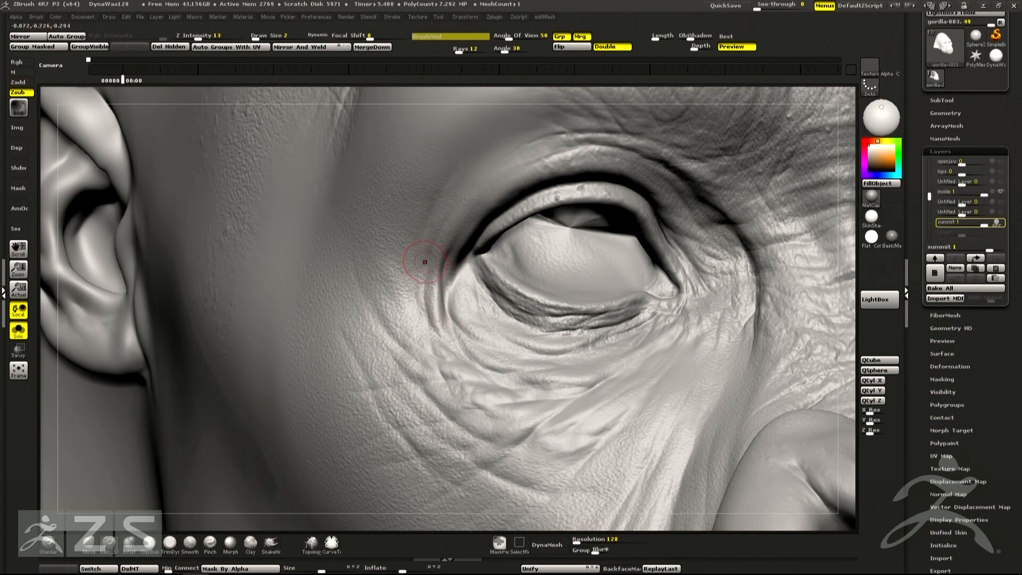
right_click_drag(483, 336, 437, 276, "ctrl")
Puff up the skin between the outer eye and upper cheek creases with the Standard brush at Z Intensity 16
key("b")
key("s")
key("t")
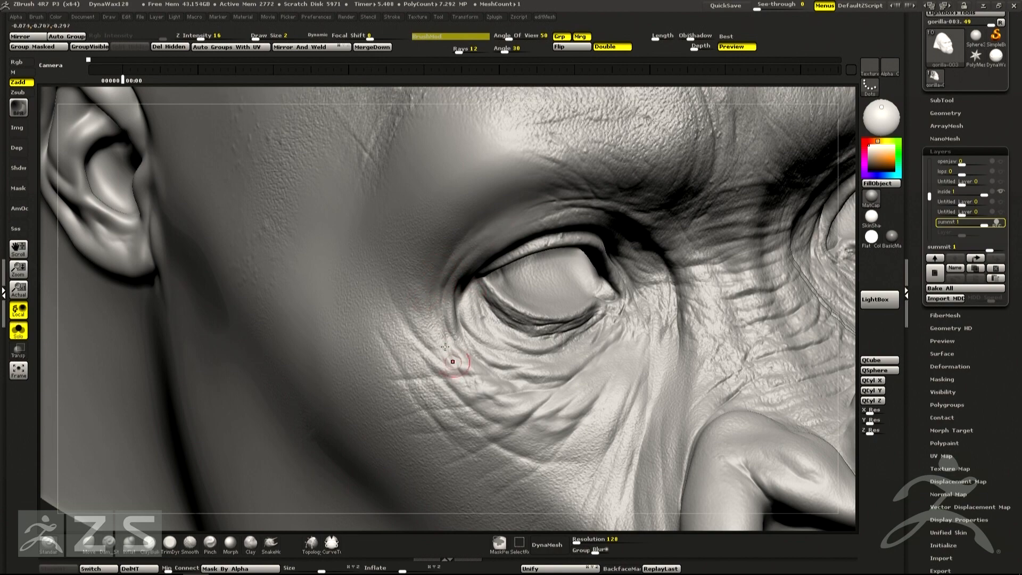
mouse_move(549, 410)
right_mouse_down("ctrl")
mouse_move(538, 430)
mouse_move(498, 409)
right_mouse_up("ctrl")
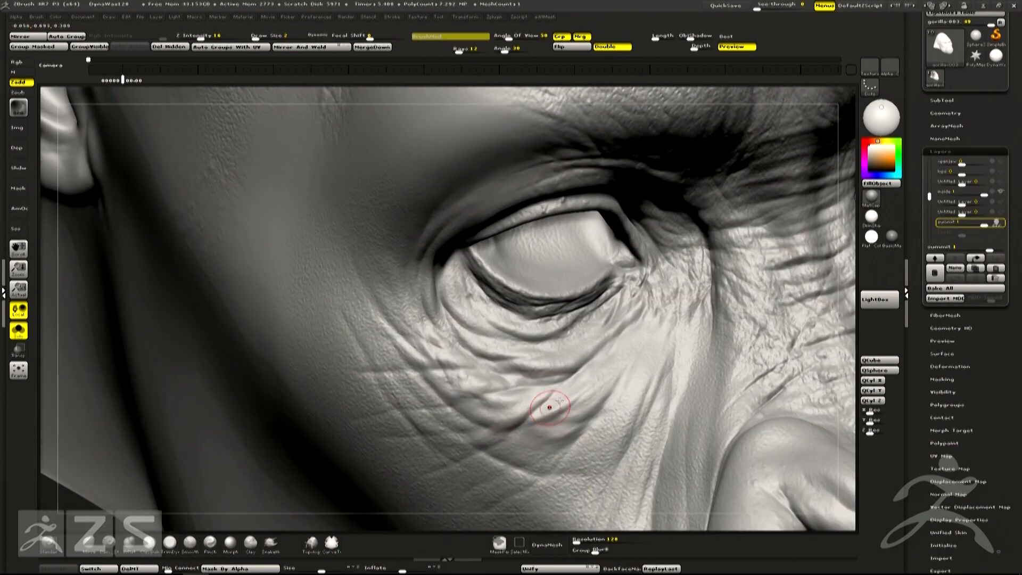
Cut fine crossing creases into the outer cheek below the eye bag with Dam_Standard
key("b")
key("d")
key("s")
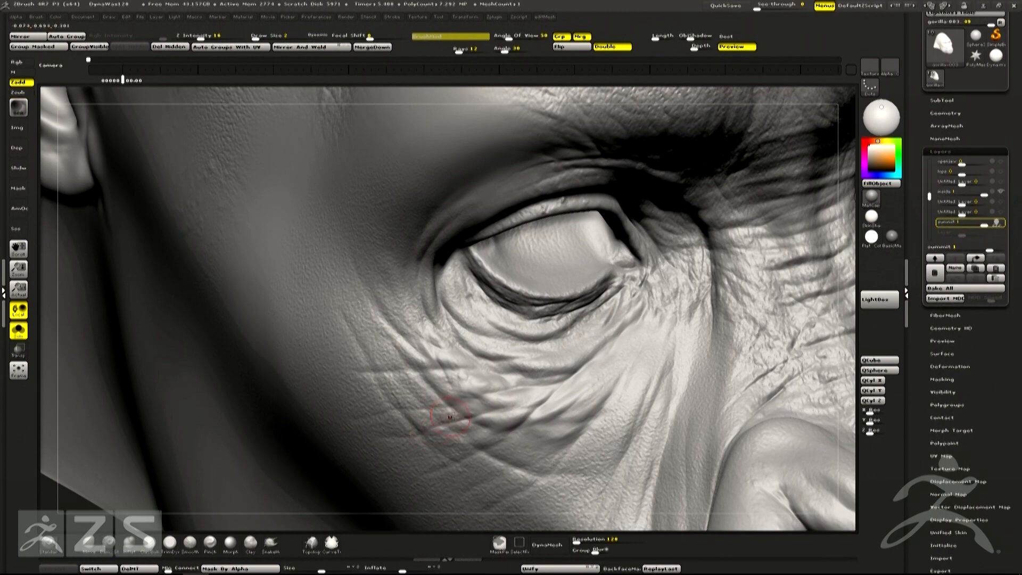
key("alt")
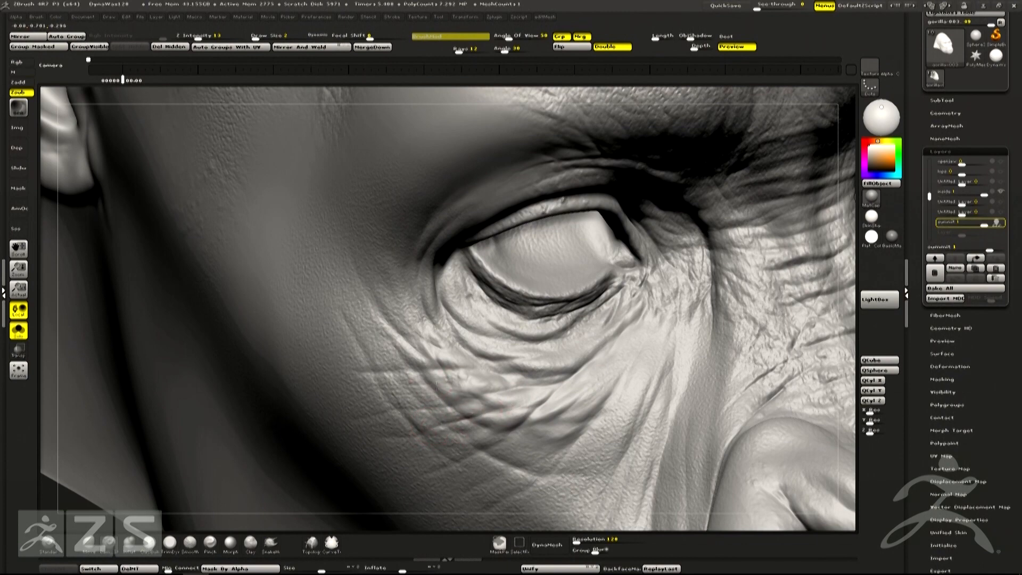
right_click_drag(530, 367, 420, 344)
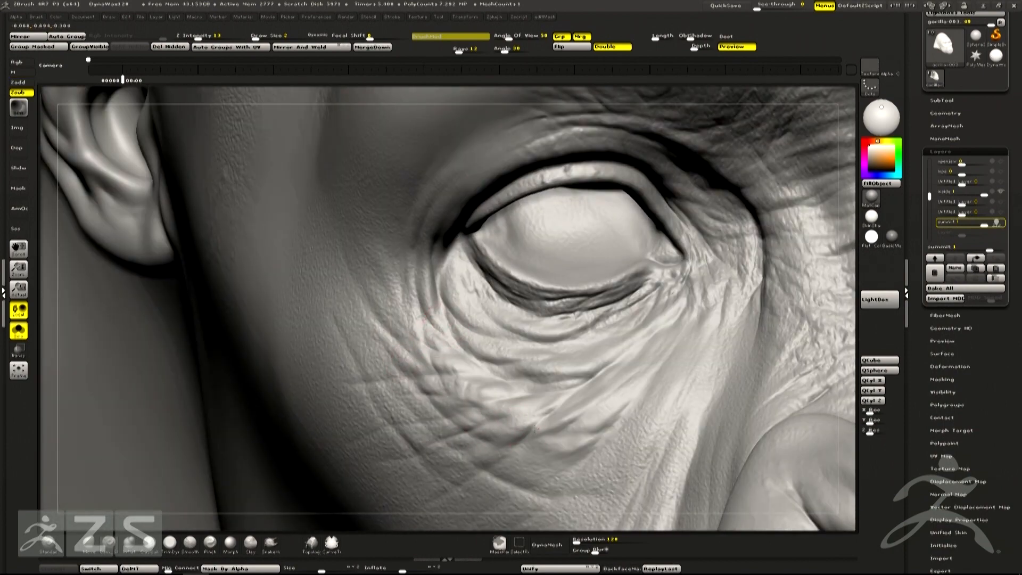
Review the whole head and refine the cheek wrinkles with the Standard brush at Z Intensity 11 and draw size 1
key("f")
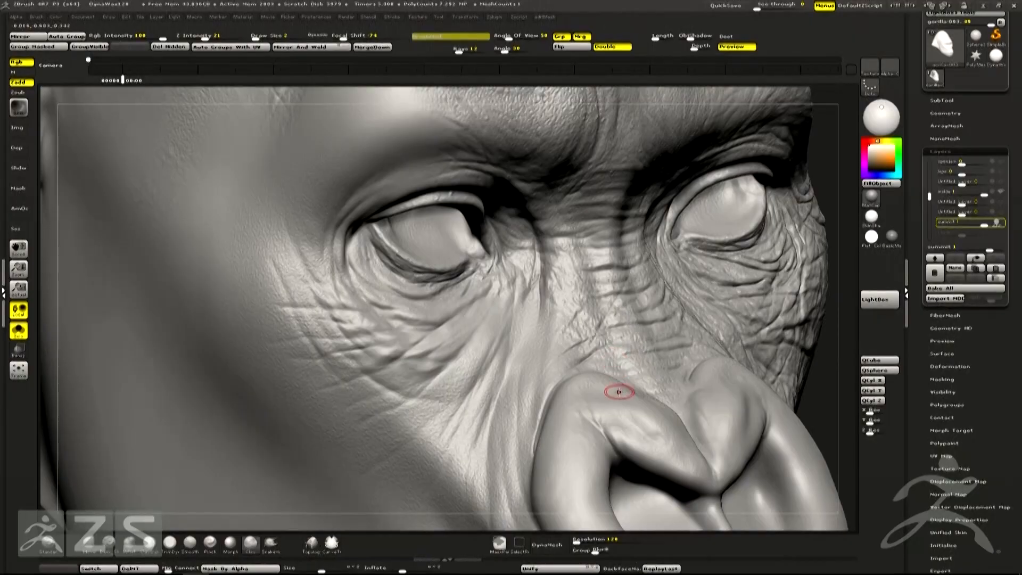
left_click_drag(616, 392, 695, 274)
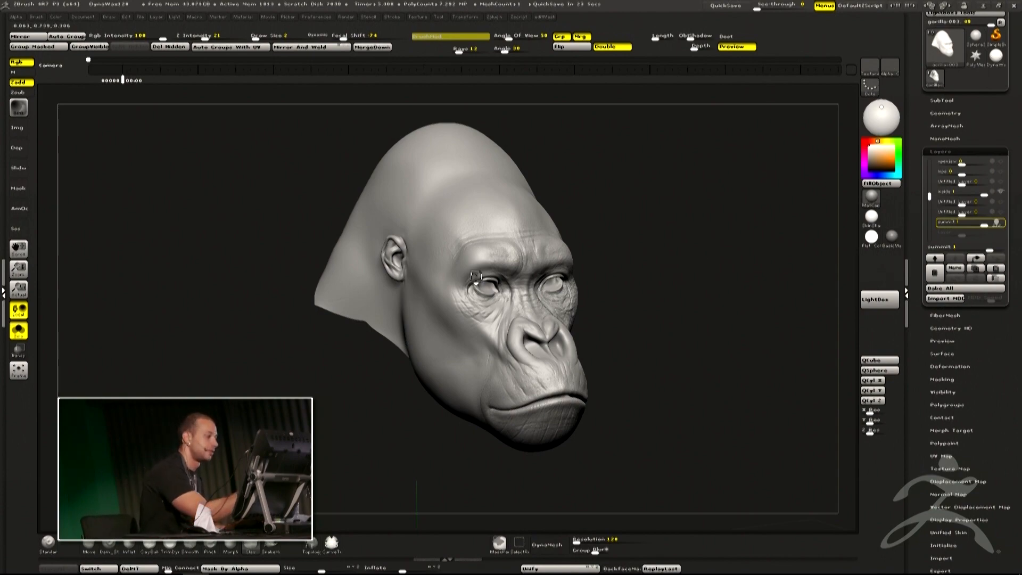
left_click_drag(699, 254, 499, 347, "alt")
mouse_move(500, 346)
right_mouse_down("ctrl")
mouse_move(553, 277)
mouse_move(548, 298)
mouse_move(592, 307)
mouse_move(616, 293)
mouse_move(590, 299)
mouse_move(569, 261)
right_mouse_up("ctrl")
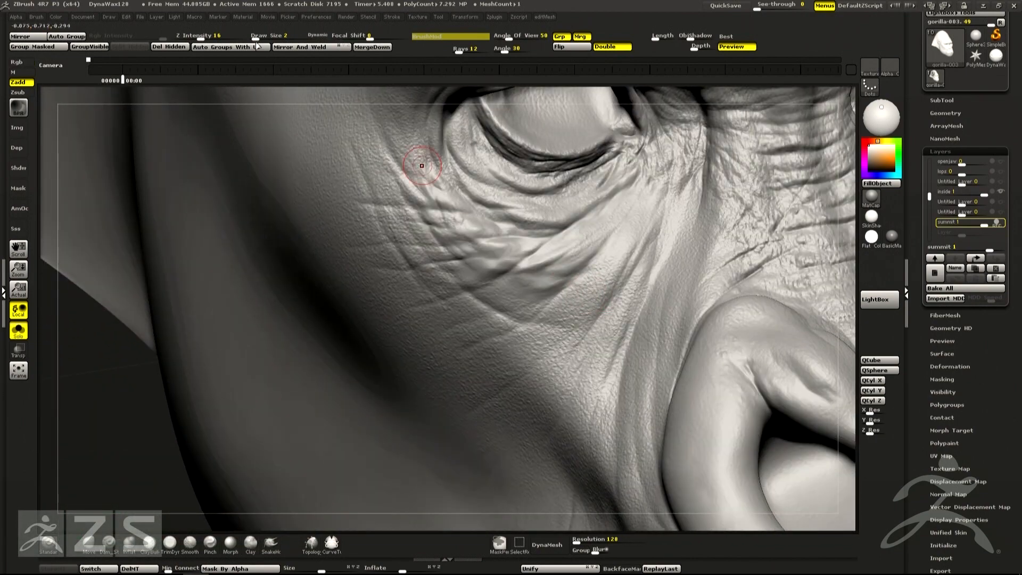
left_click_drag(201, 38, 196, 38)
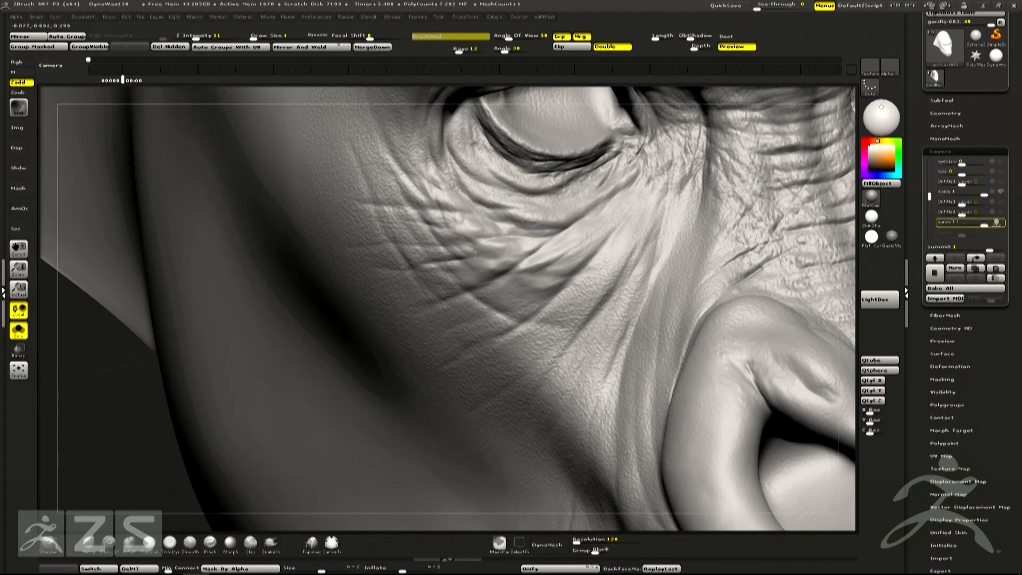
right_click_drag(543, 216, 515, 215)
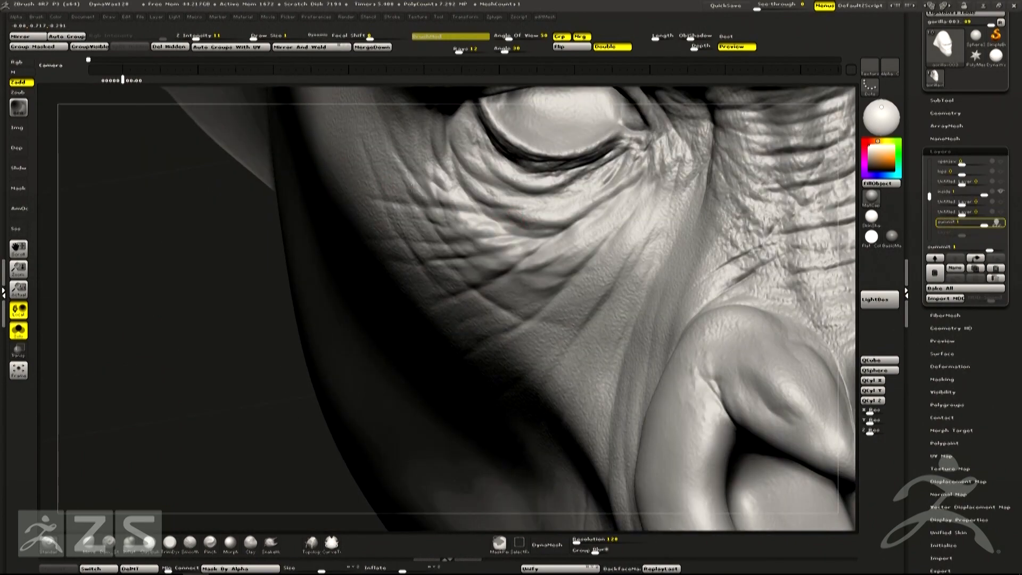
mouse_move(566, 228)
right_mouse_down()
mouse_move(575, 256)
mouse_move(642, 274)
right_mouse_up()
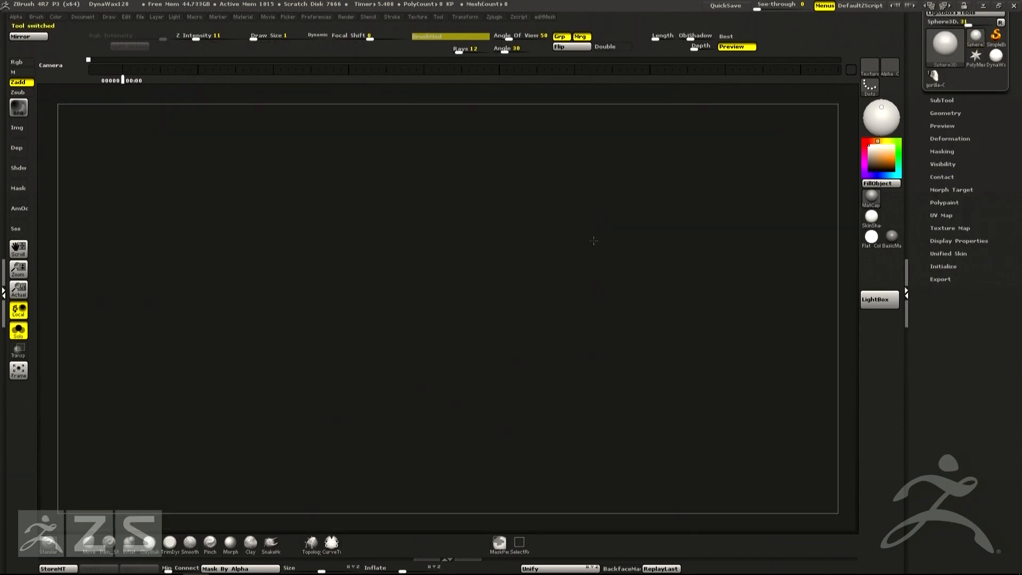
Draw a Sphere3D on the empty canvas and convert it to a PolyMesh3D
left_click_drag(594, 240, 712, 307)
key("ctrl+d")
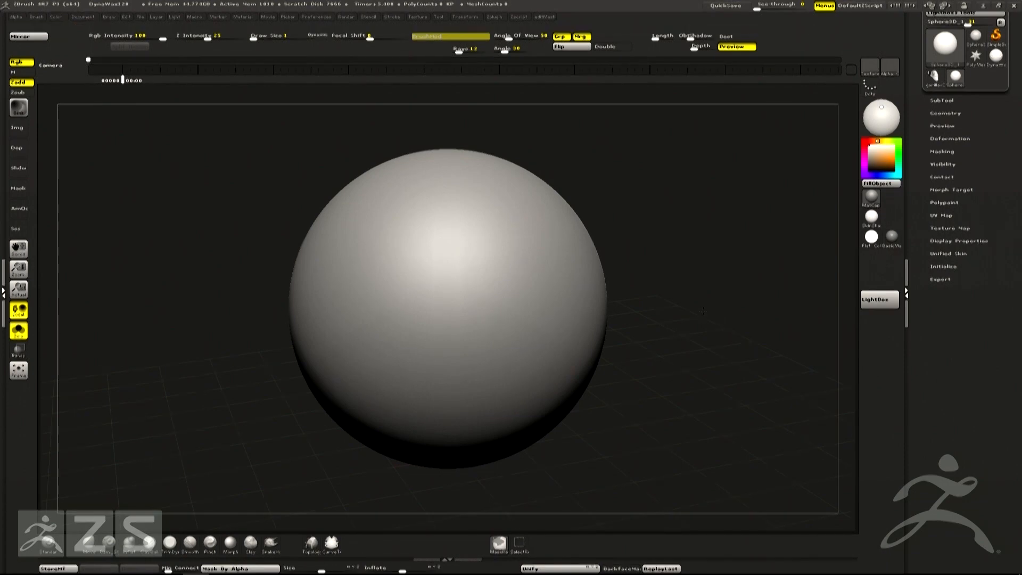
left_click_drag(702, 312, 686, 320, "alt")
left_click_drag(995, 119, 995, 154)
left_click(976, 27)
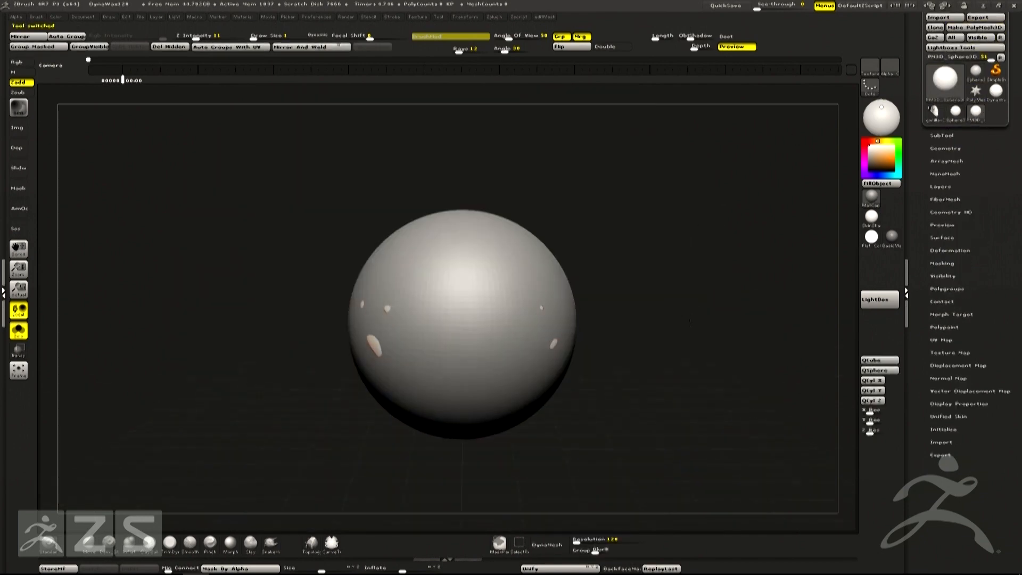
Subdivide the polymesh sphere for sculpting and frame its front surface up close
key("f")
key("ctrl+d")
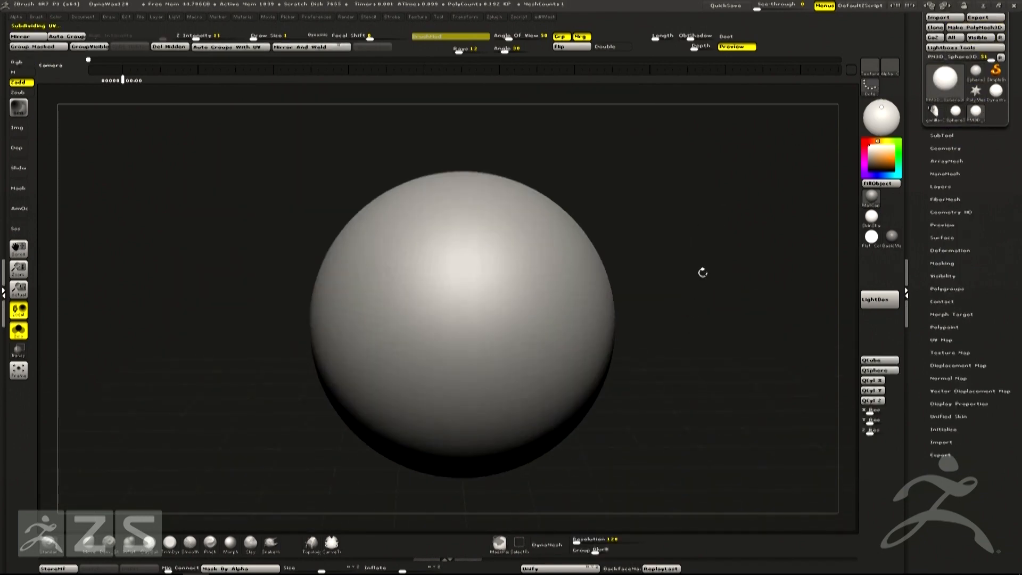
left_click_drag(703, 275, 588, 310, "alt")
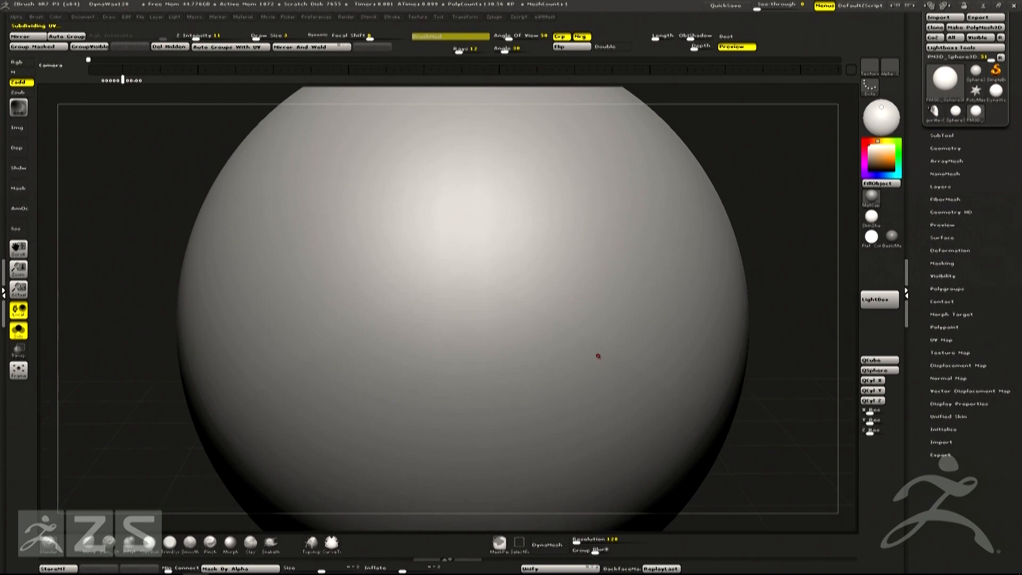
Cut the first long diagonal creases across the sphere's front with Dam_Standard at draw size 22
key("bracketright")
key("bracketright")
key("bracketright")
key("bracketleft")
left_click_drag(766, 278, 747, 235, "alt")
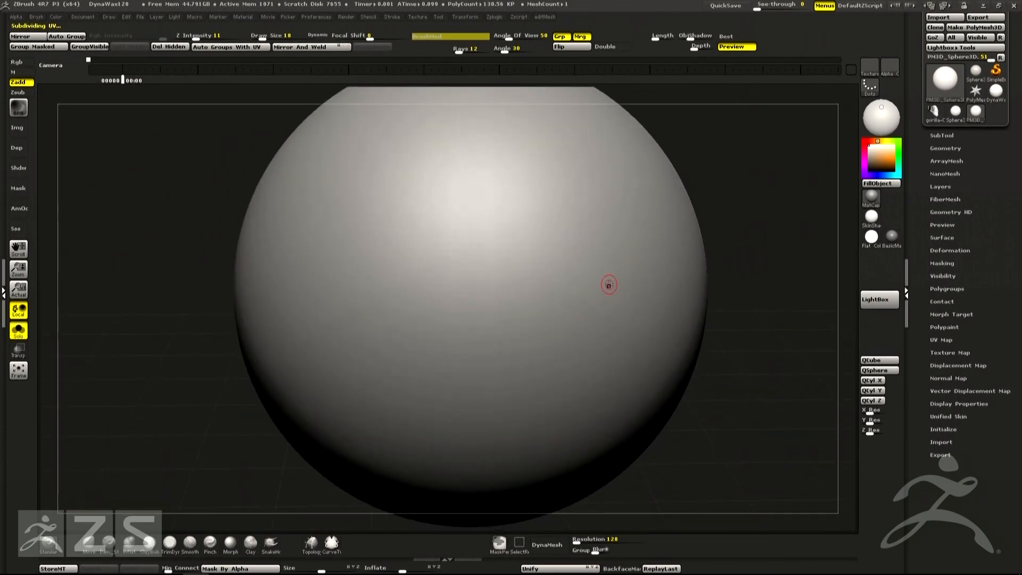
mouse_move(724, 181)
left_mouse_down("alt")
mouse_move(762, 205)
mouse_move(741, 222)
left_mouse_up("alt")
key("bracketright")
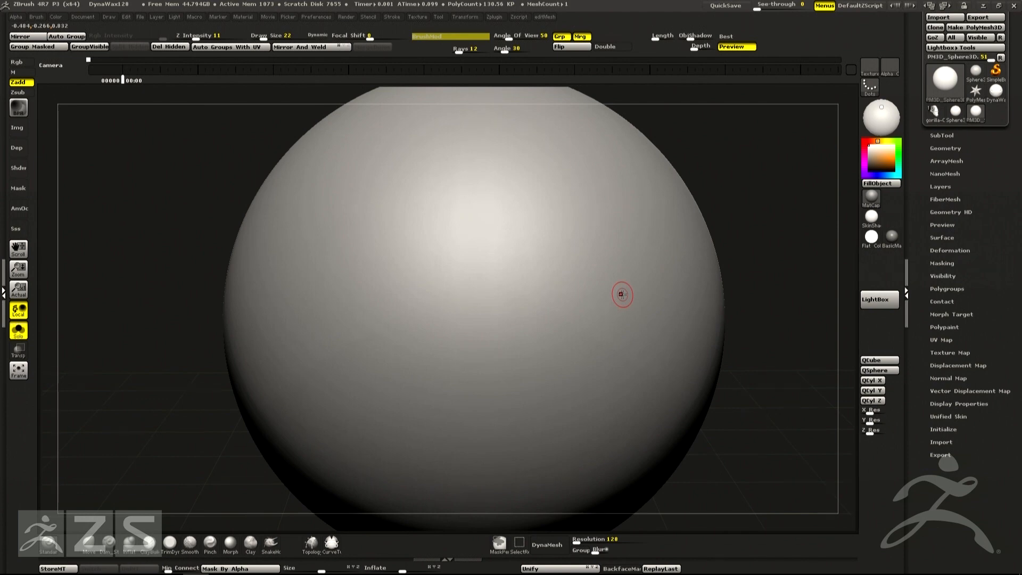
left_click_drag(552, 226, 488, 292, "alt")
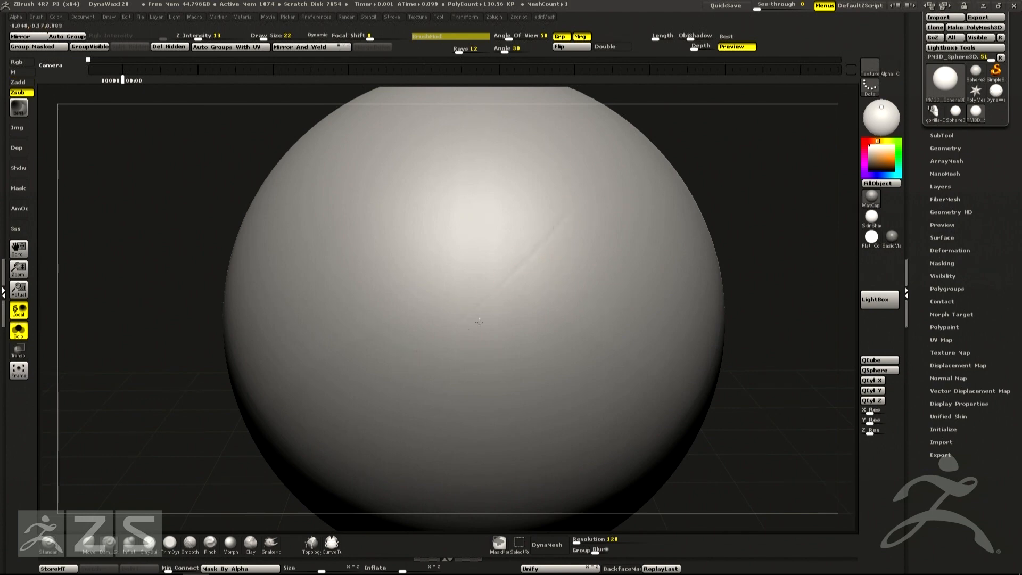
left_click_drag(607, 237, 454, 370, "alt")
Subdivide the sphere once more and cut sharper diagonal creases beside the first ones with Dam_Standard
mouse_move(793, 271)
left_mouse_down()
mouse_move(767, 251)
mouse_move(780, 225)
left_mouse_up()
key("ctrl+d")
left_click_drag(696, 243, 606, 329)
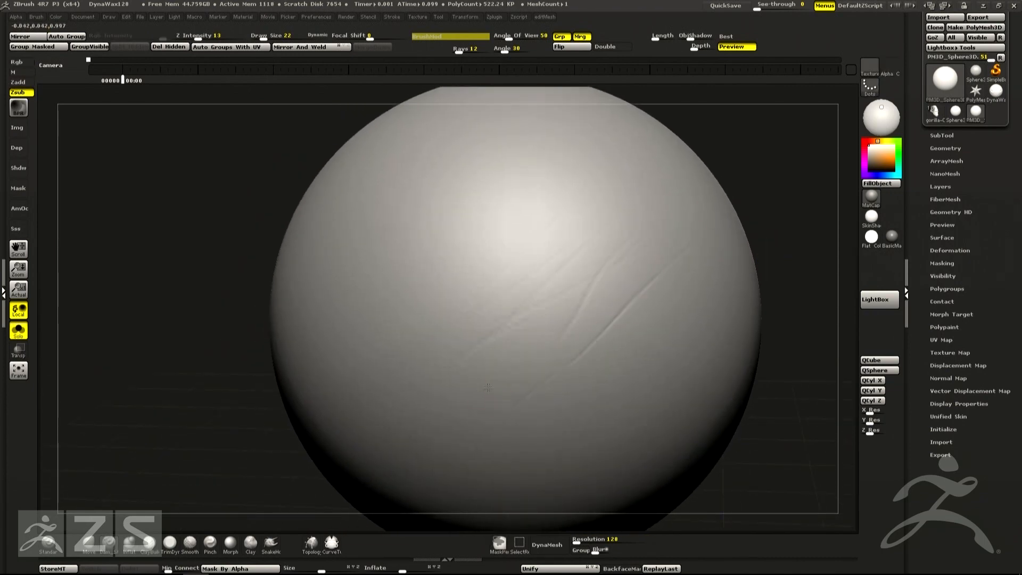
left_click_drag(779, 267, 777, 244)
left_click_drag(665, 239, 586, 312)
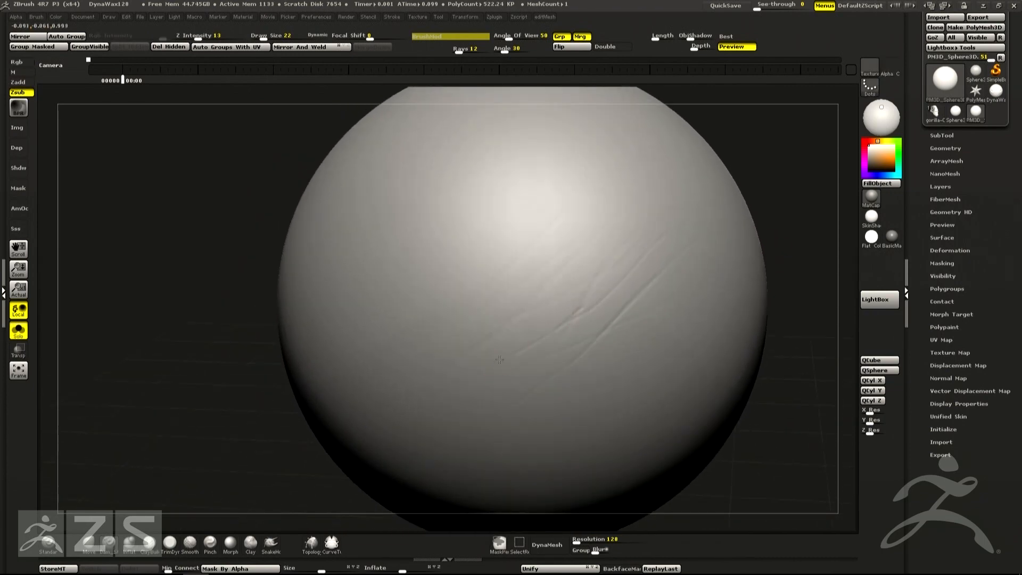
left_click_drag(646, 250, 598, 292)
Cross the diagonal creases with shallower-angled ones using Dam_Standard at draw size 42
left_click_drag(771, 283, 718, 313)
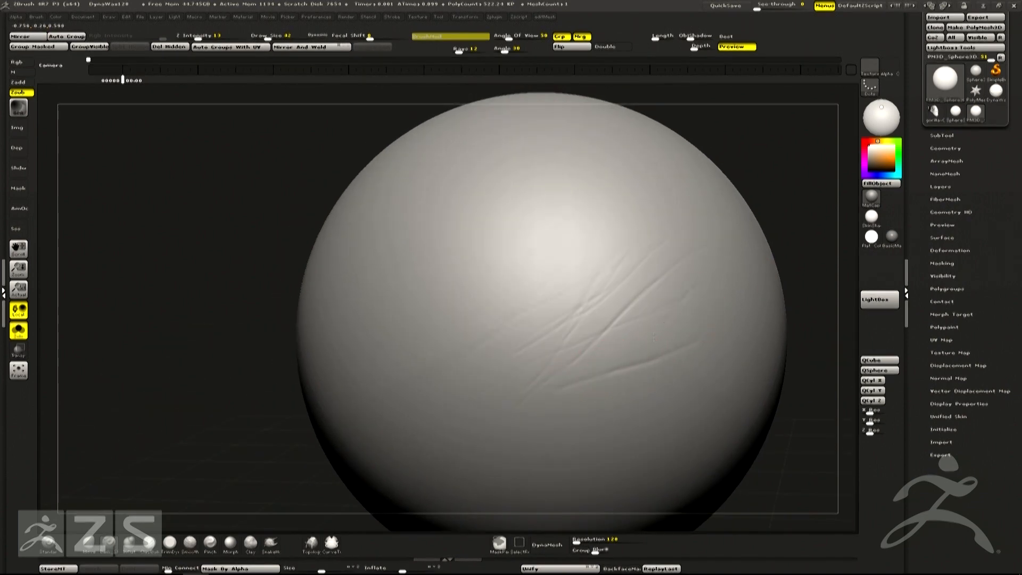
left_click_drag(800, 291, 775, 294)
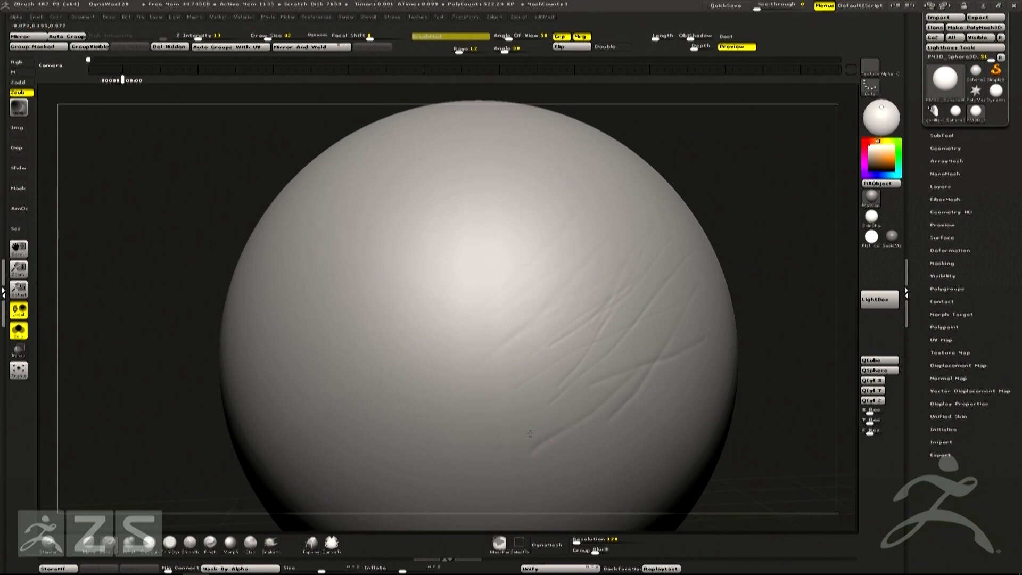
key("alt")
key("alt")
right_click_drag(659, 377, 703, 324)
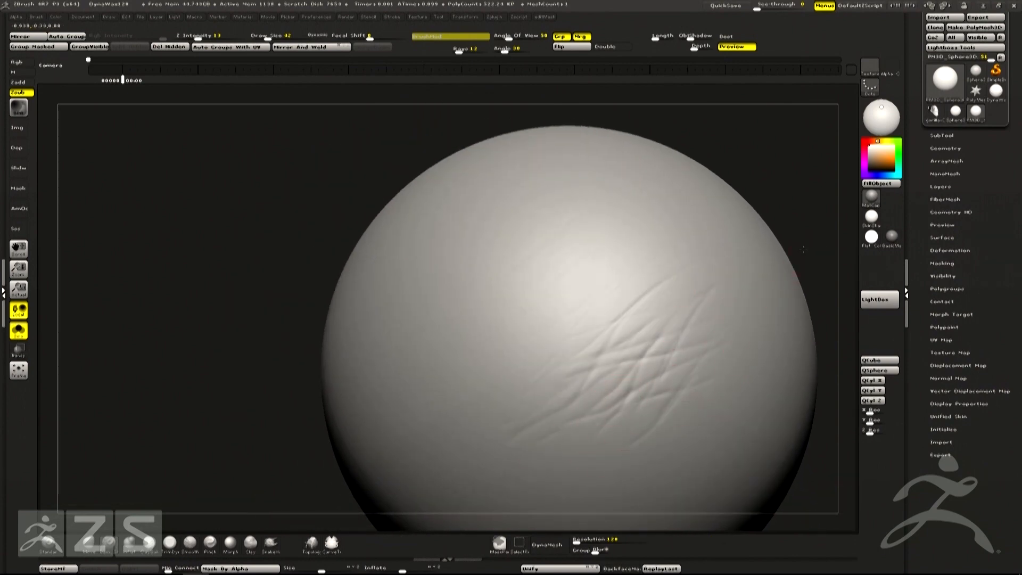
Add more crossing creases around the lower and upper edges of the wrinkle patch on the sphere
left_click_drag(804, 254, 695, 360)
left_click_drag(639, 420, 574, 459)
left_click_drag(535, 409, 633, 366)
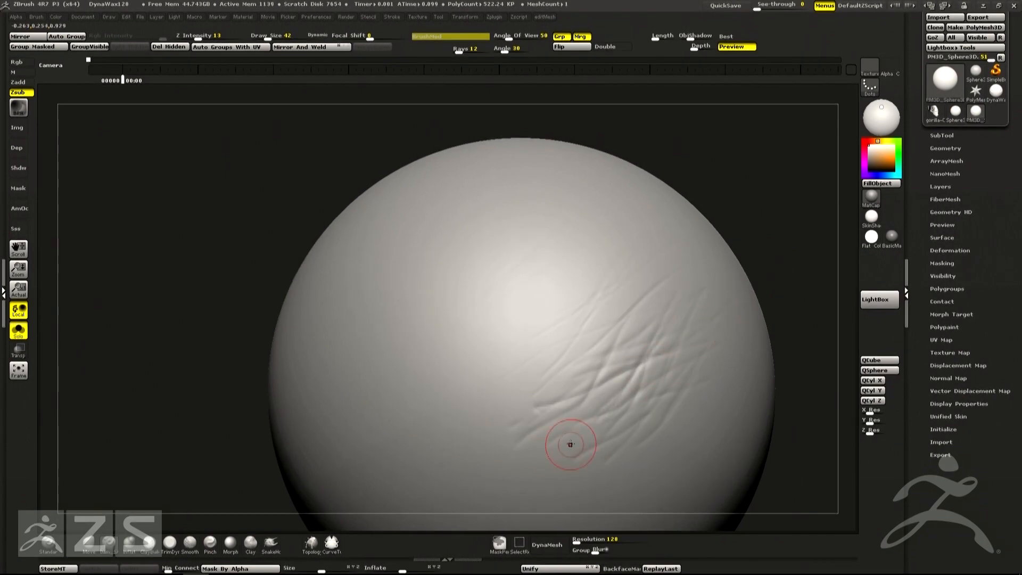
left_click_drag(753, 239, 732, 321)
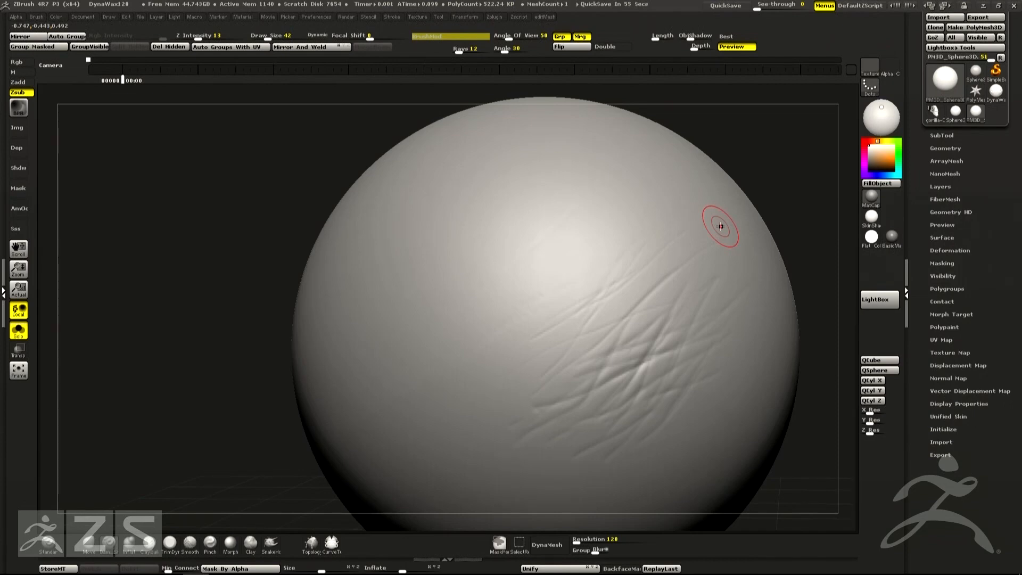
left_click_drag(815, 189, 785, 184)
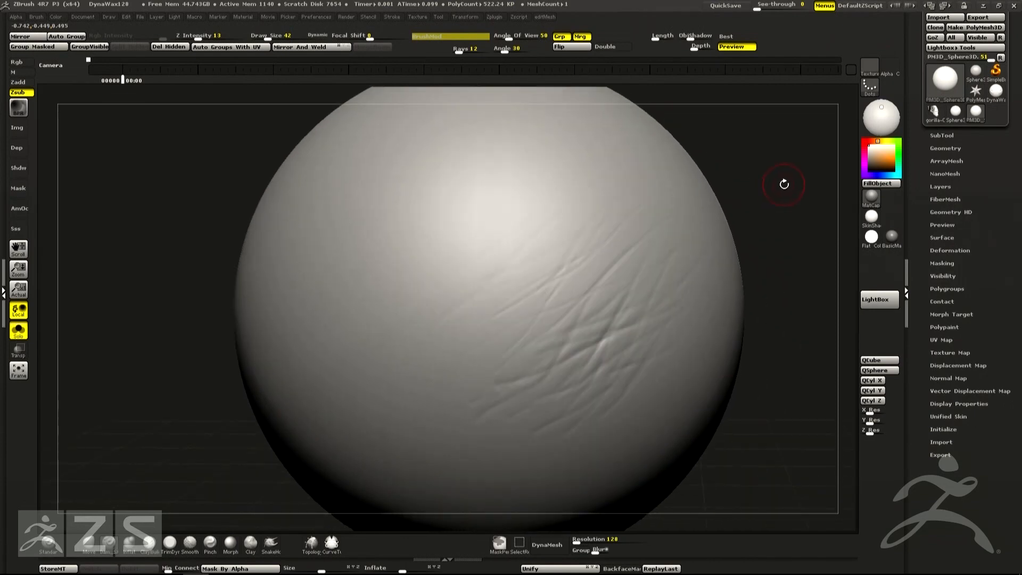
left_click_drag(763, 218, 762, 217)
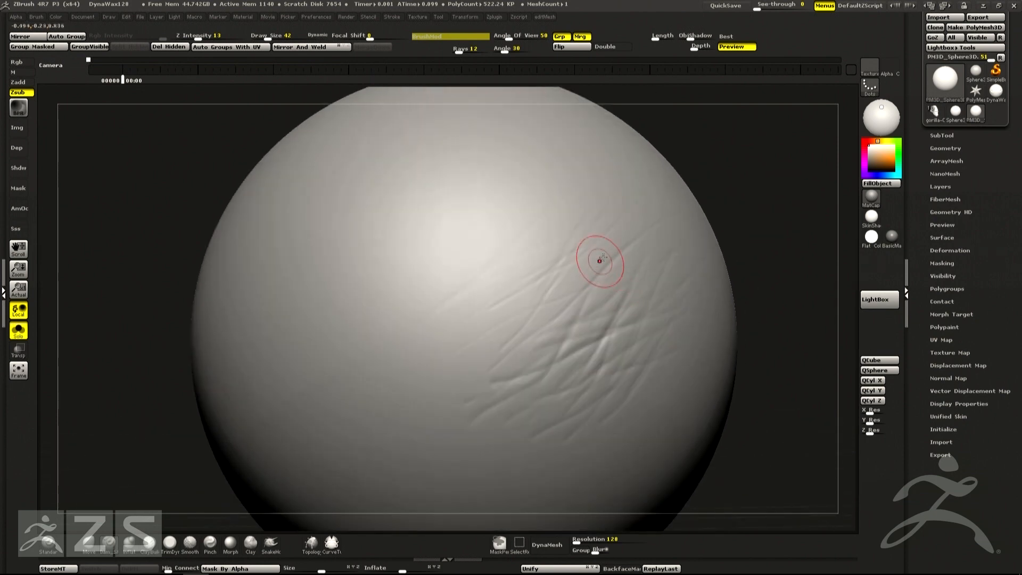
Extend the crosshatched wrinkle patch toward the sphere's centre with long overlapping Dam_Standard strokes
left_click_drag(478, 325, 561, 272)
left_click_drag(756, 205, 719, 197)
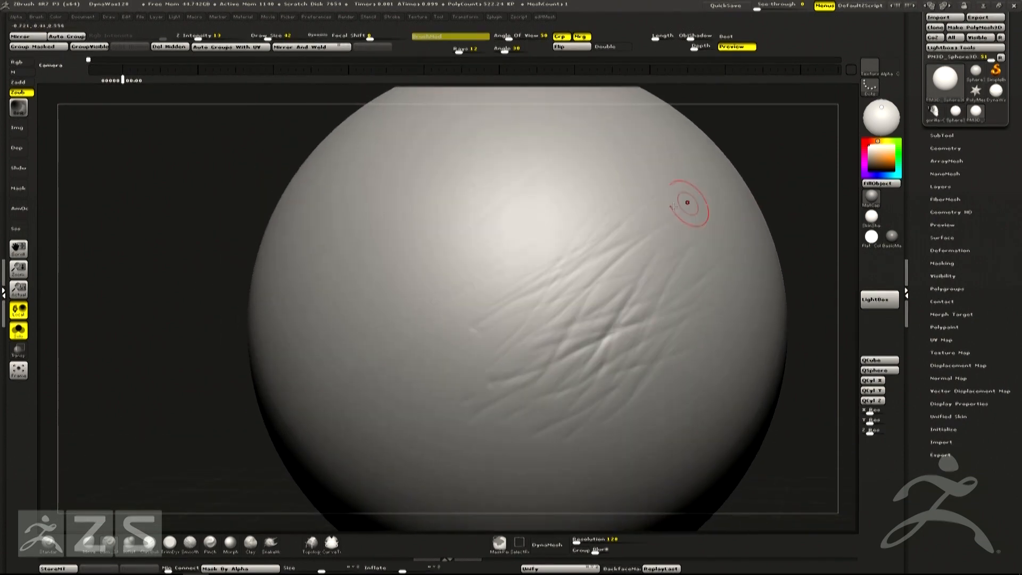
left_click_drag(591, 281, 641, 231)
left_click_drag(600, 297, 688, 212)
left_click_drag(761, 208, 794, 197)
mouse_move(591, 256)
left_mouse_down()
mouse_move(513, 322)
mouse_move(535, 239)
left_mouse_up()
left_click_drag(459, 372, 580, 301)
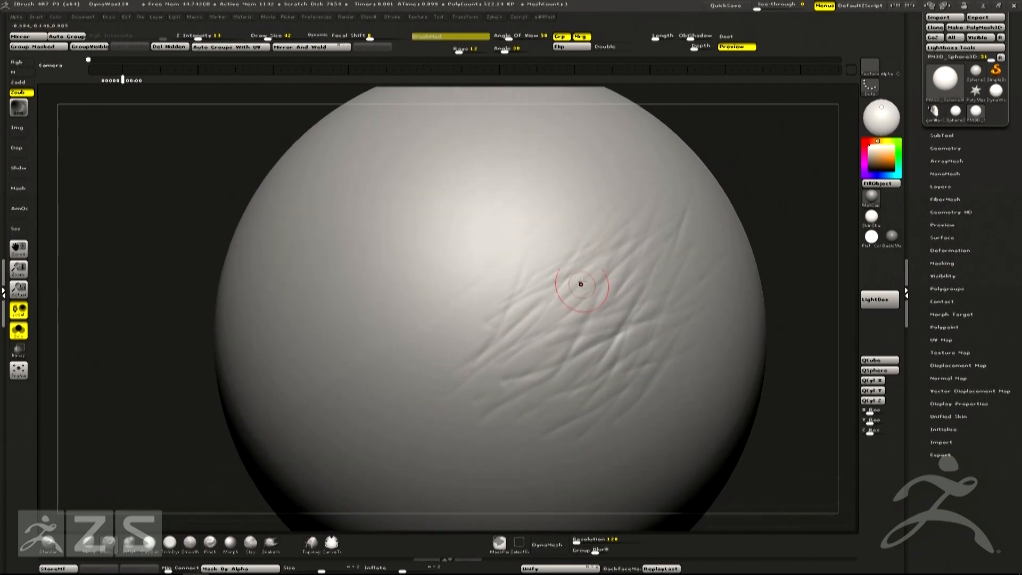
left_click_drag(421, 429, 533, 341)
left_click_drag(405, 379, 557, 233)
Raise soft folds between the sphere's creases with the Standard brush at Z Intensity 11
key("1")
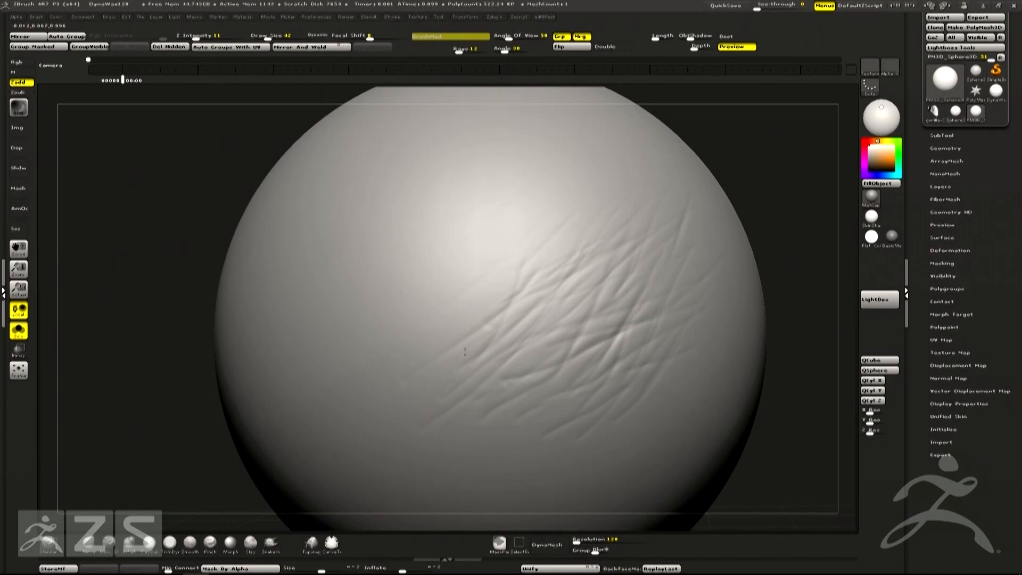
right_click_drag(609, 276, 703, 320, "ctrl")
mouse_move(571, 341)
left_mouse_down()
mouse_move(500, 373)
mouse_move(578, 339)
left_mouse_up()
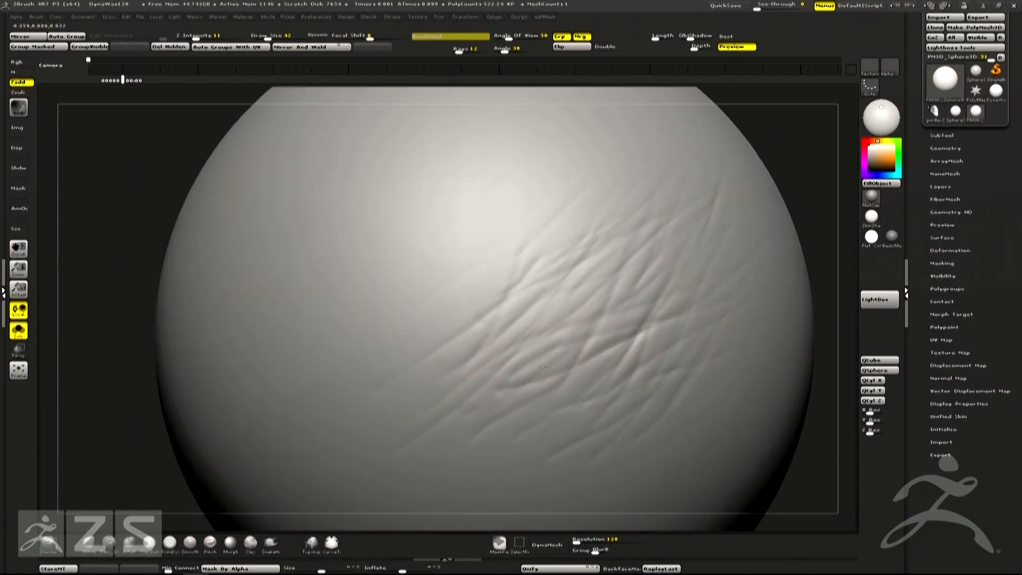
mouse_move(612, 293)
right_mouse_down()
mouse_move(613, 358)
mouse_move(646, 327)
mouse_move(673, 343)
mouse_move(769, 311)
mouse_move(731, 304)
right_mouse_up()
right_click_drag(762, 269, 638, 285, "ctrl")
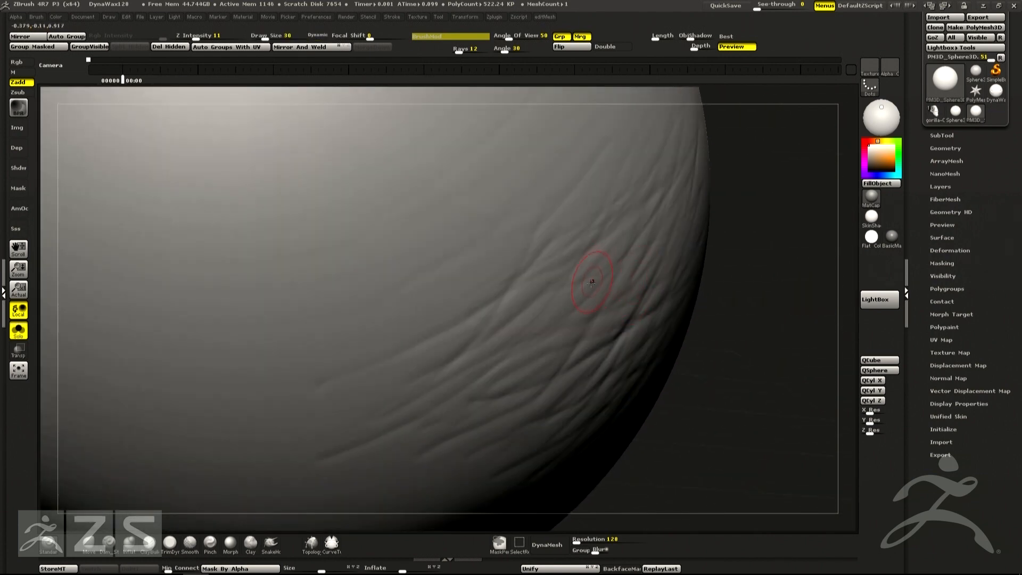
Build up narrower folds between the crossing creases with the Standard brush at draw size 14
right_click_drag(778, 265, 773, 229)
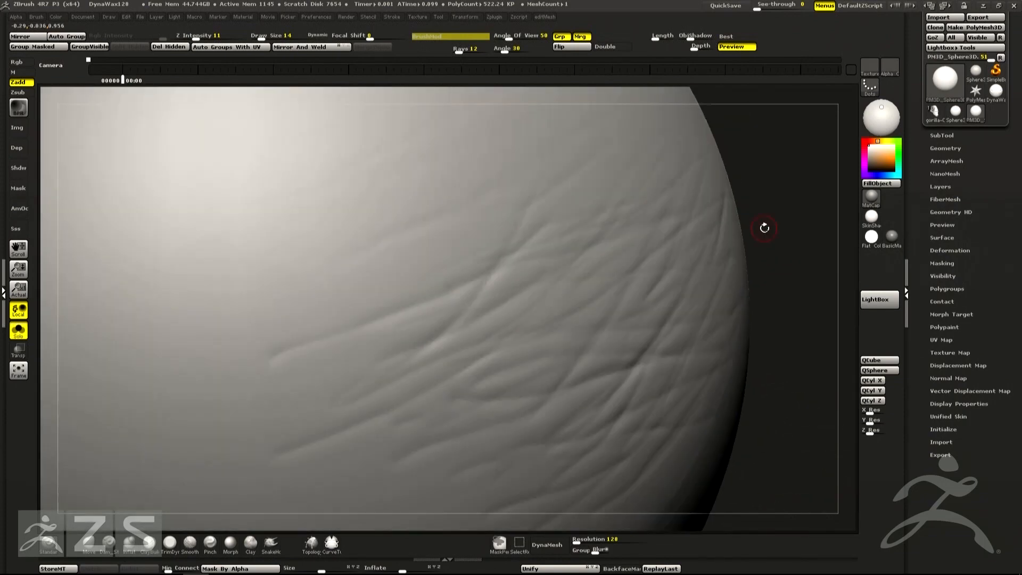
right_click_drag(602, 282, 576, 315)
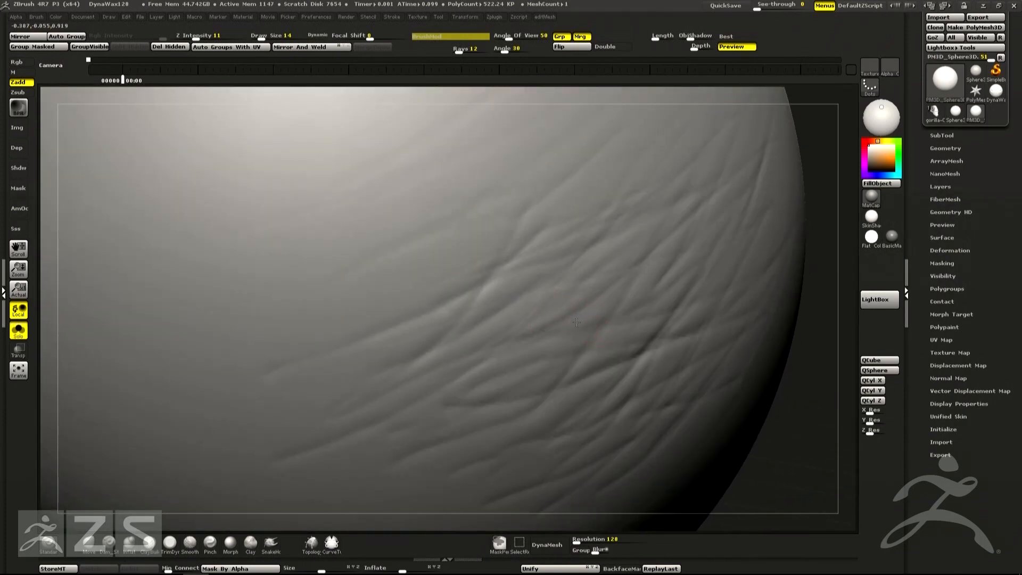
right_click_drag(631, 301, 617, 309)
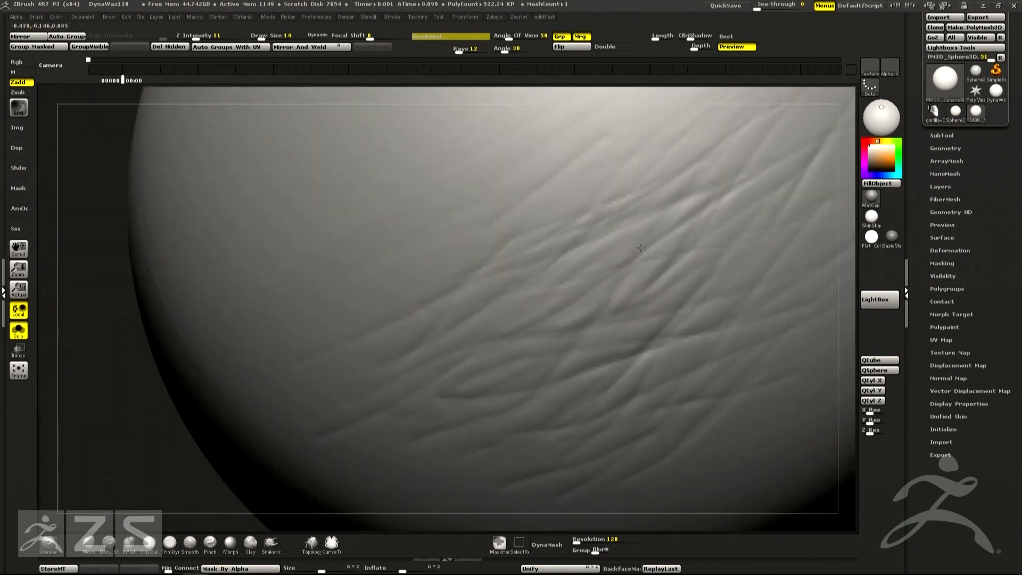
right_click_drag(643, 272, 607, 292)
Deepen the crossing creases in the middle of the wrinkle patch with Dam_Standard at draw size 14
key("shift")
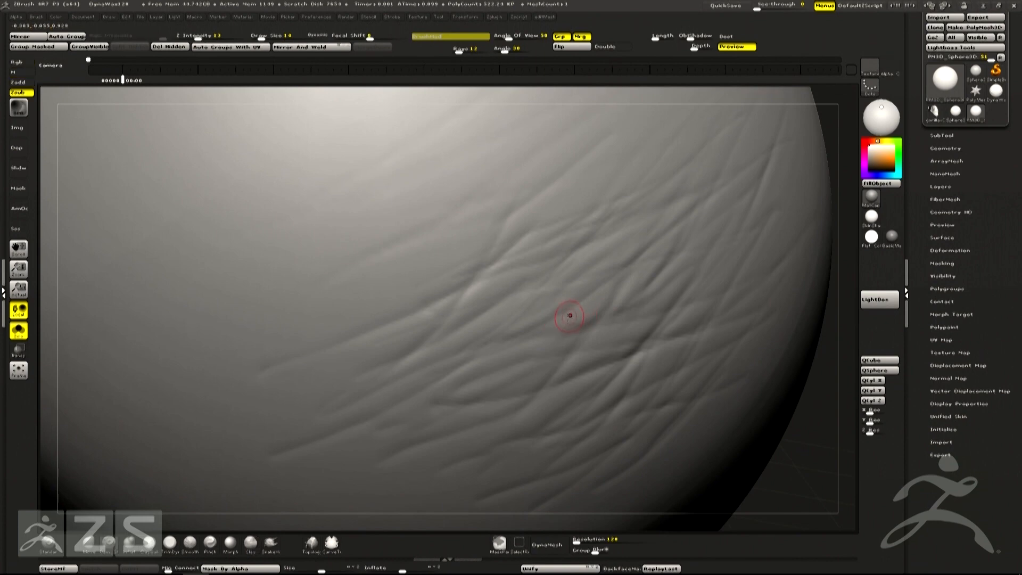
left_click_drag(608, 285, 583, 333, "shift")
key("shift")
left_click_drag(520, 349, 602, 323, "shift")
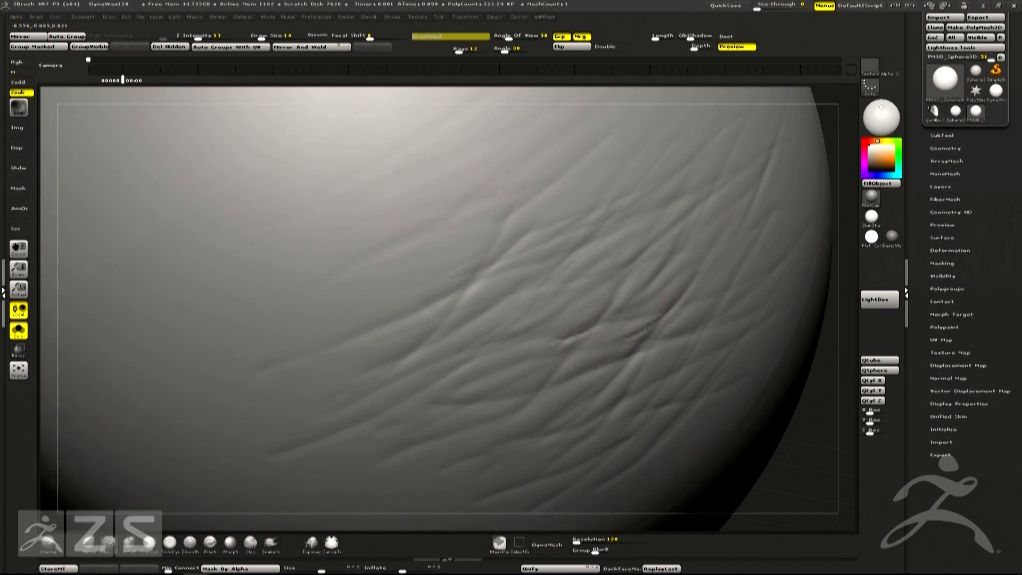
left_click_drag(588, 356, 637, 324, "shift")
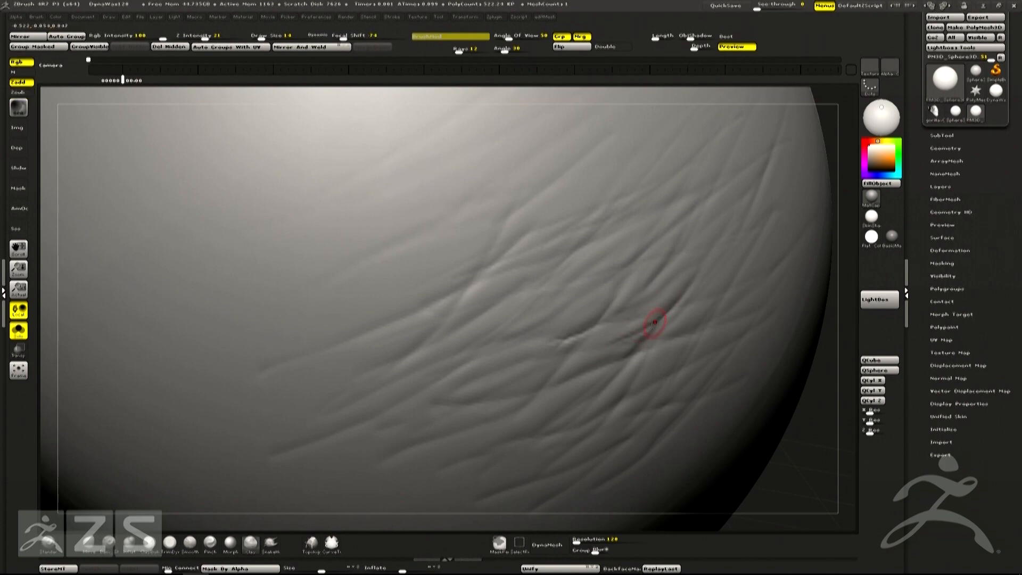
Cut short creases just below the middle of the wrinkle patch with Dam_Standard at Z Intensity 13
key("b")
key("d")
key("s")
left_click_drag(553, 371, 515, 389)
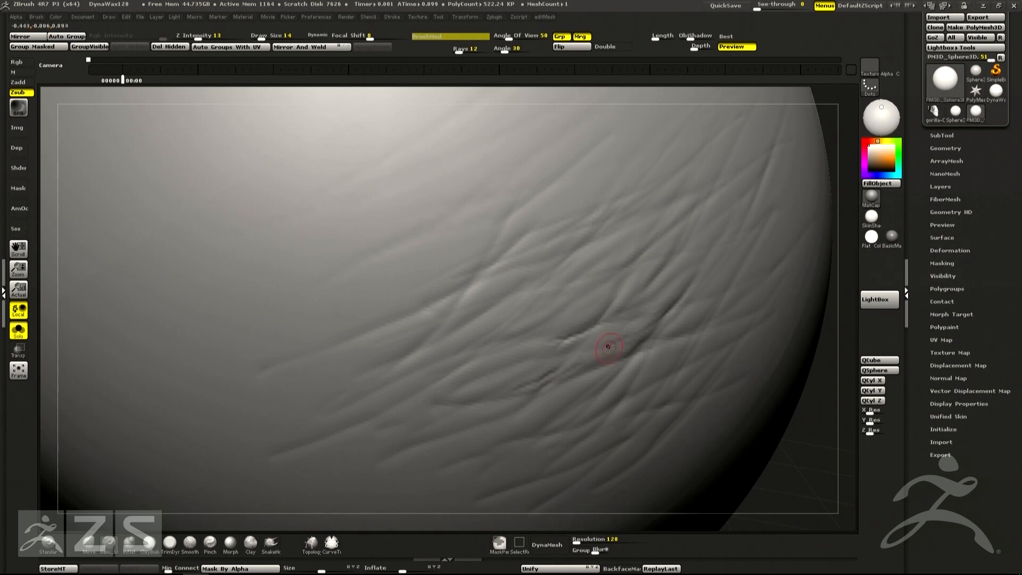
key("shift")
left_click_drag(521, 368, 474, 388)
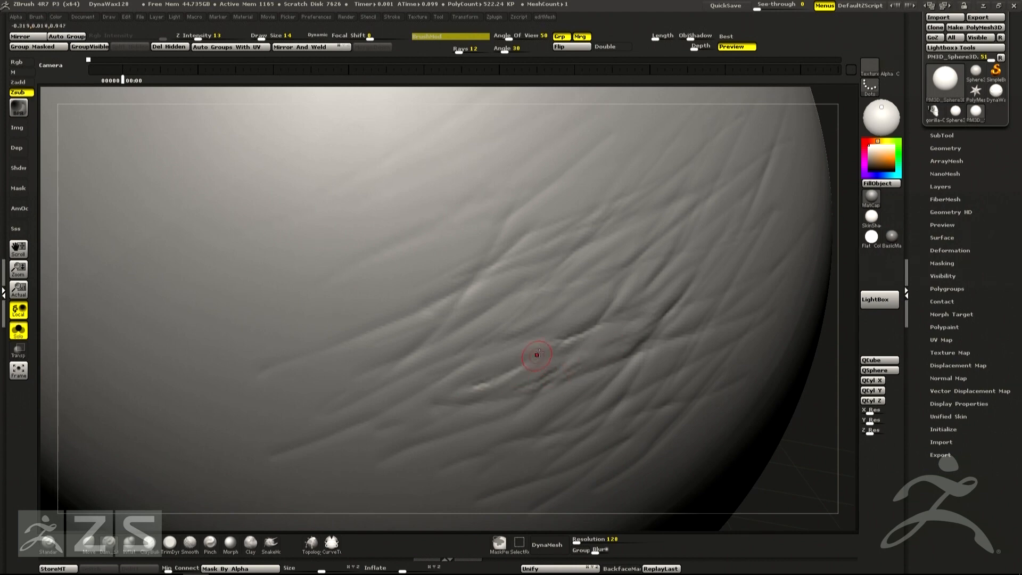
Fill over the fresh creases with the Clay brush at Z Intensity 21 and review the whole sphere
key("shift")
key("b")
key("c")
key("l")
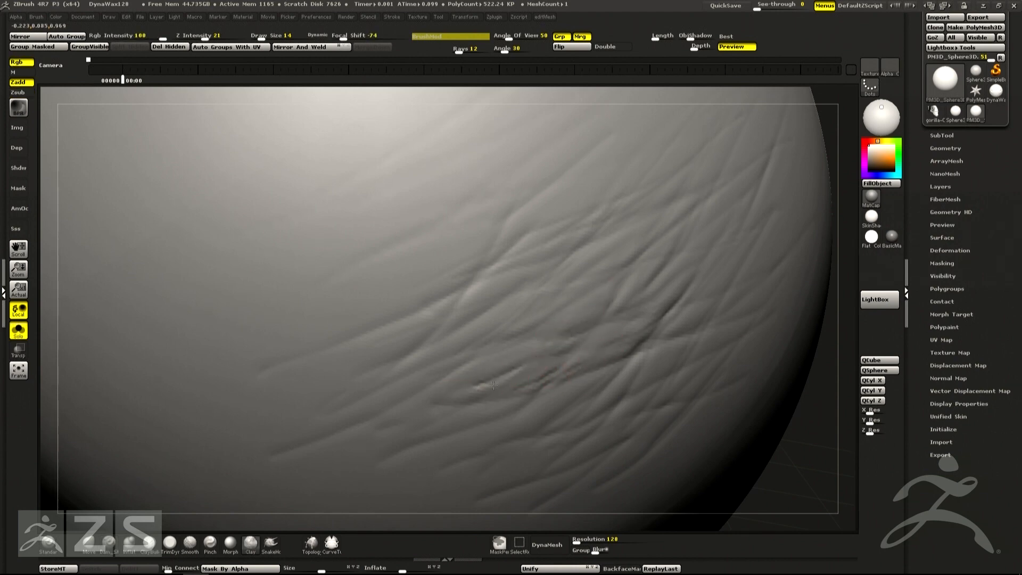
right_click_drag(669, 394, 740, 318)
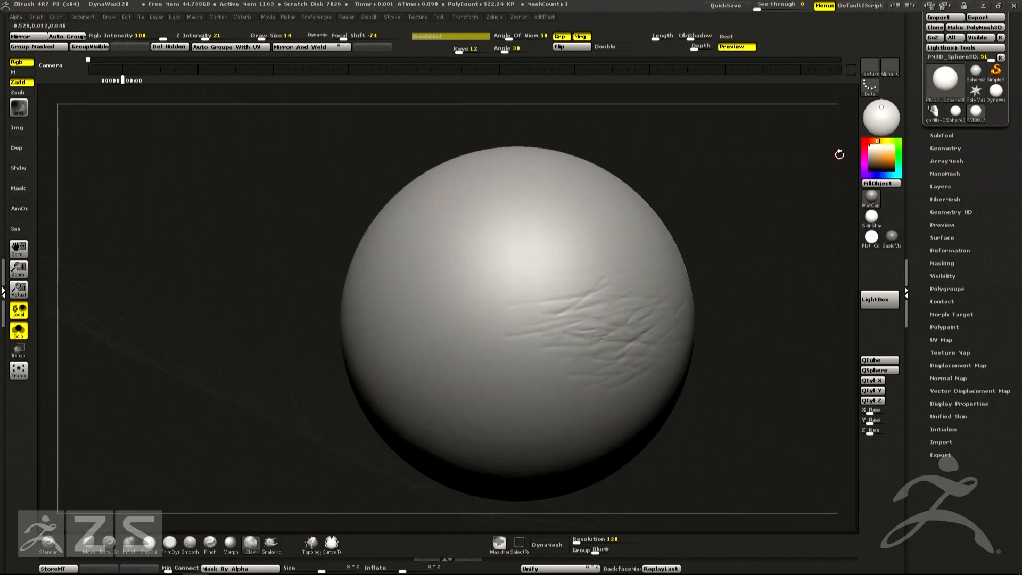
Bring the gorilla head back onto a cleared canvas and frame the cheek below the eye
left_click(937, 115)
right_click_drag(715, 250, 550, 324)
key("ctrl+n")
right_click_drag(479, 345, 582, 358, "alt")
mouse_move(458, 319)
right_mouse_down("alt")
mouse_move(525, 333)
mouse_move(529, 343)
mouse_move(519, 341)
mouse_move(527, 299)
mouse_move(500, 318)
right_mouse_up("alt")
Build up the cheek folds below the eye bag with the Clay brush at draw size 6 and smooth them
key("[")
mouse_move(503, 295)
left_mouse_down()
mouse_move(458, 324)
mouse_move(481, 292)
left_mouse_up()
mouse_move(429, 266)
left_mouse_down()
mouse_move(443, 287)
mouse_move(452, 283)
mouse_move(461, 339)
mouse_move(517, 339)
left_mouse_up()
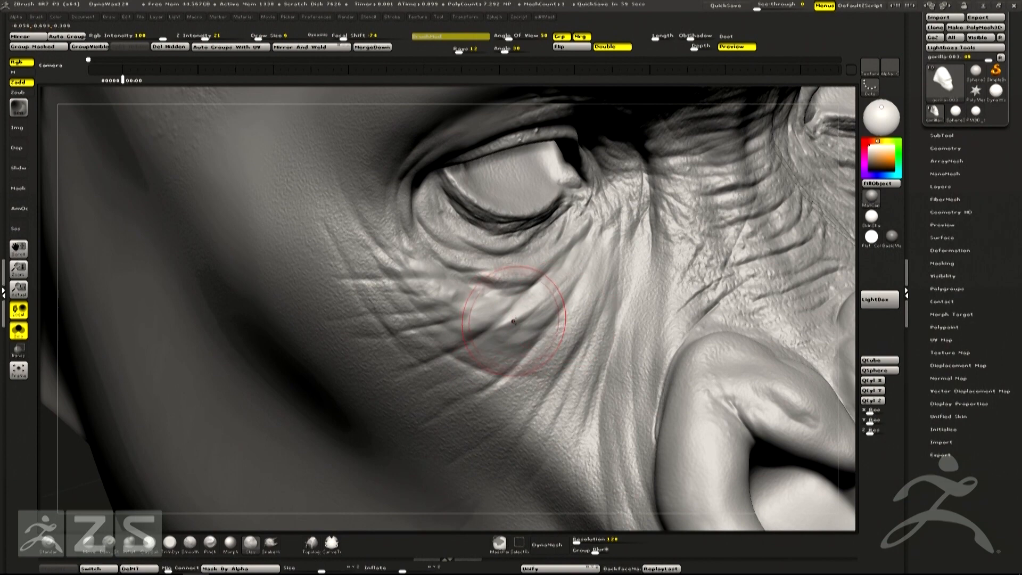
mouse_move(511, 324)
left_mouse_down("shift")
mouse_move(517, 336)
mouse_move(483, 313)
left_mouse_up("shift")
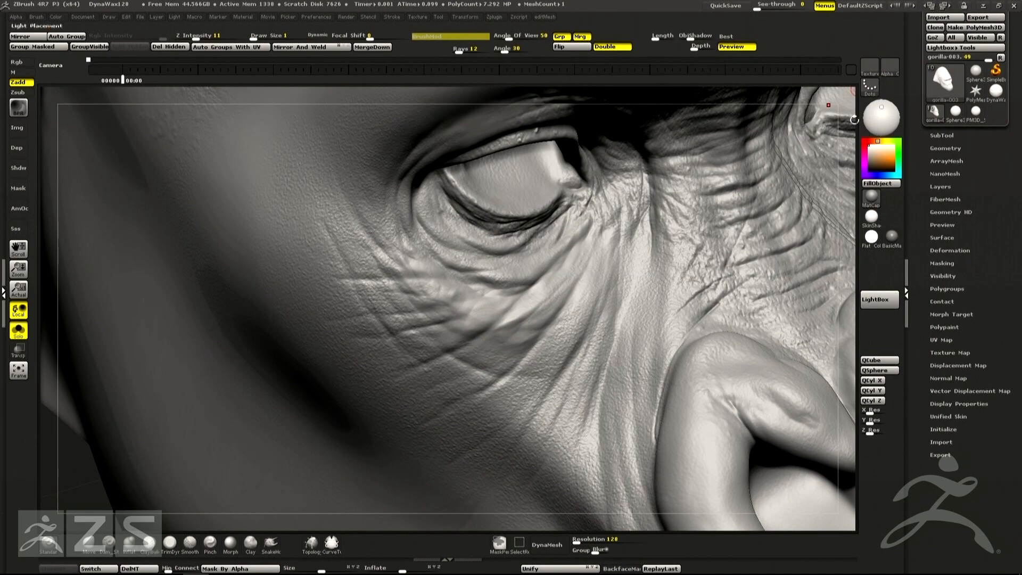
Give the Standard brush Alpha 36 and the DragRect stroke
left_click(892, 68)
left_click(891, 68)
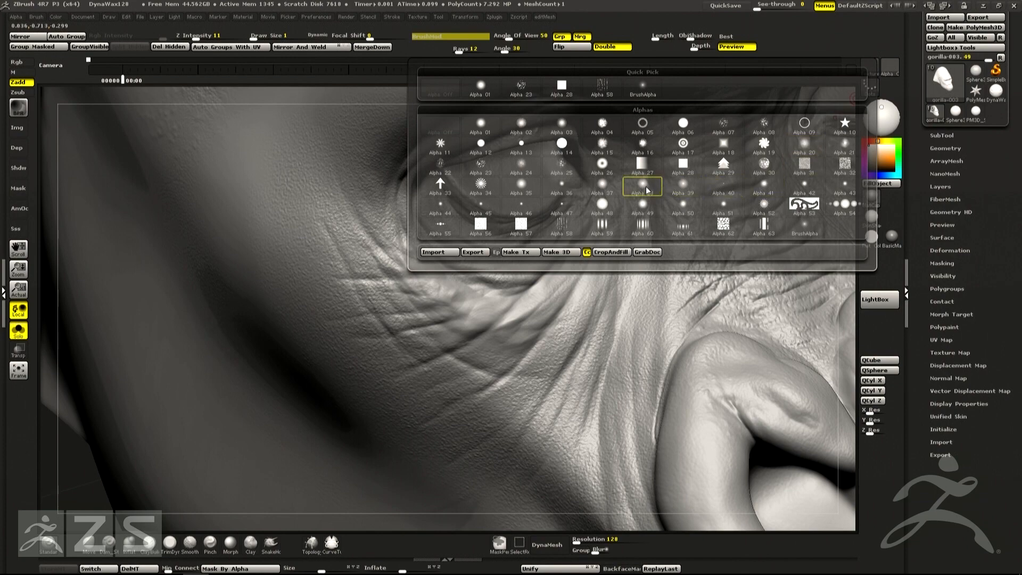
left_click(562, 187)
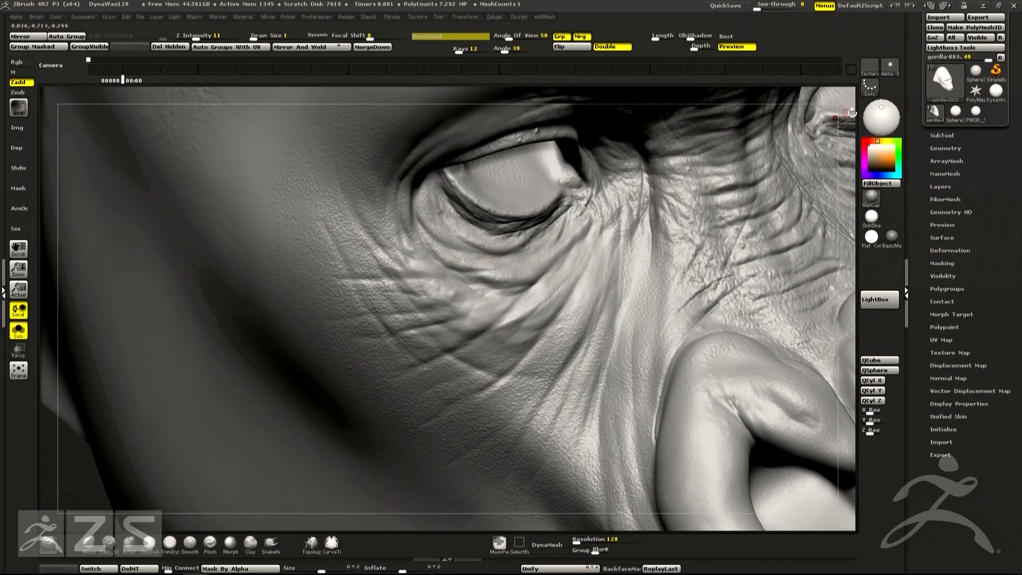
left_click(870, 90)
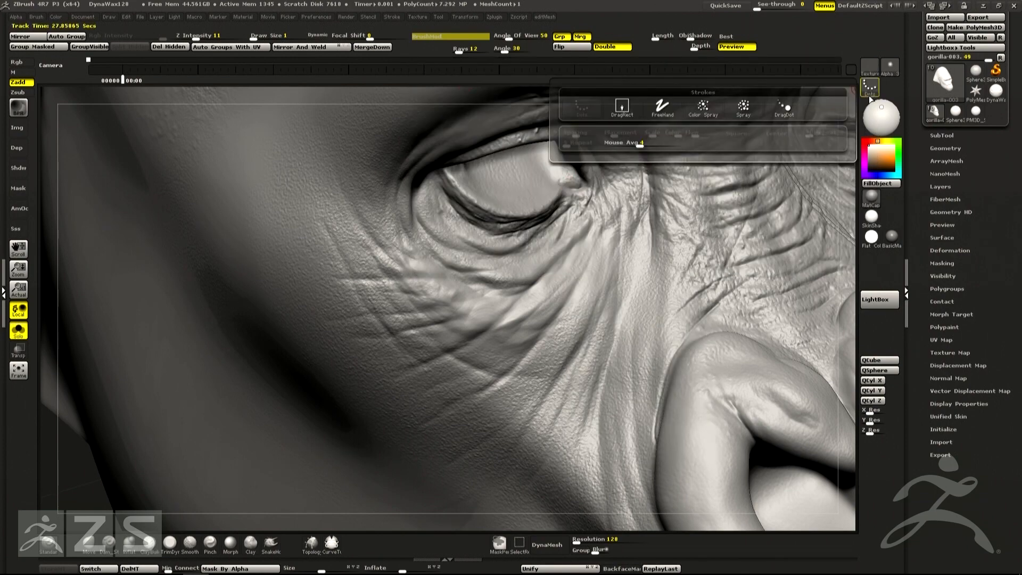
left_click(622, 108)
Stamp small raised bumps over the cheek folds below the eye at Z Intensity 17
mouse_move(482, 308)
right_mouse_down("alt")
mouse_move(487, 343)
mouse_move(497, 304)
mouse_move(511, 330)
mouse_move(495, 327)
right_mouse_up("alt")
left_click(201, 36)
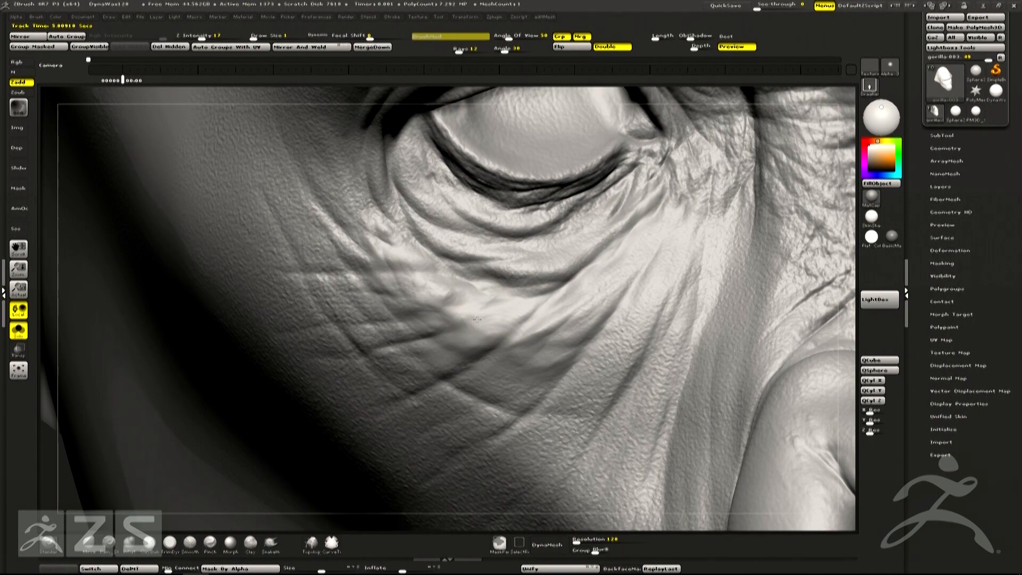
right_click_drag(528, 319, 539, 290)
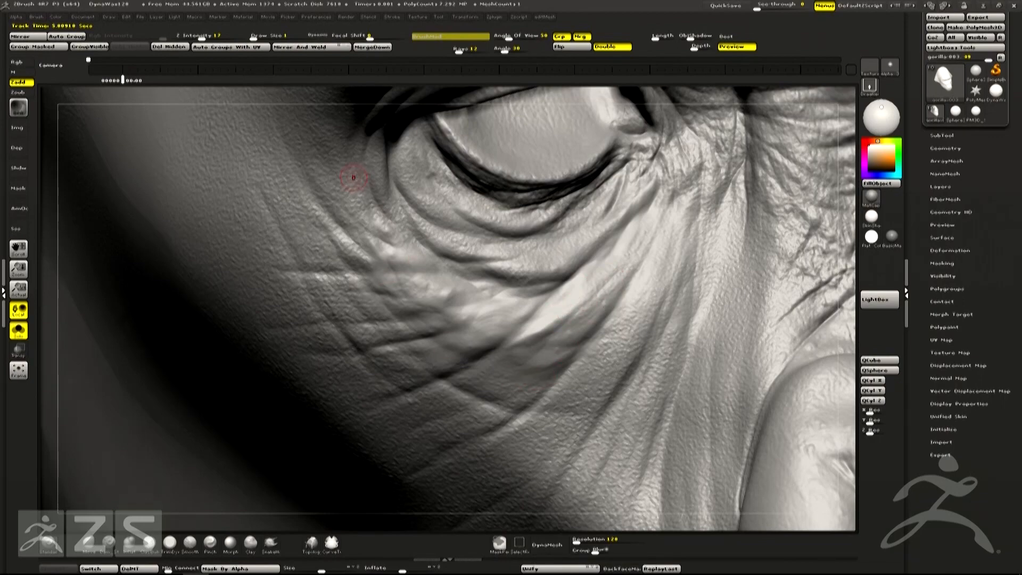
right_click_drag(513, 330, 559, 347, "ctrl")
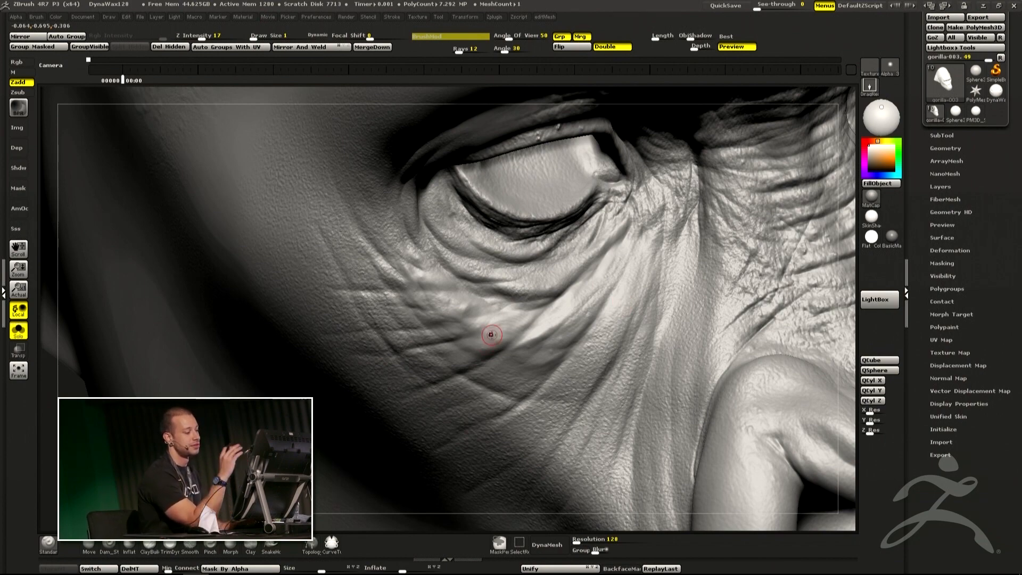
Stop recording the summit layer and toggle its visibility to compare the gorilla's face with and without it
mouse_move(641, 263)
right_mouse_down("ctrl")
mouse_move(491, 318)
mouse_move(374, 292)
mouse_move(410, 212)
mouse_move(429, 291)
right_mouse_up("ctrl")
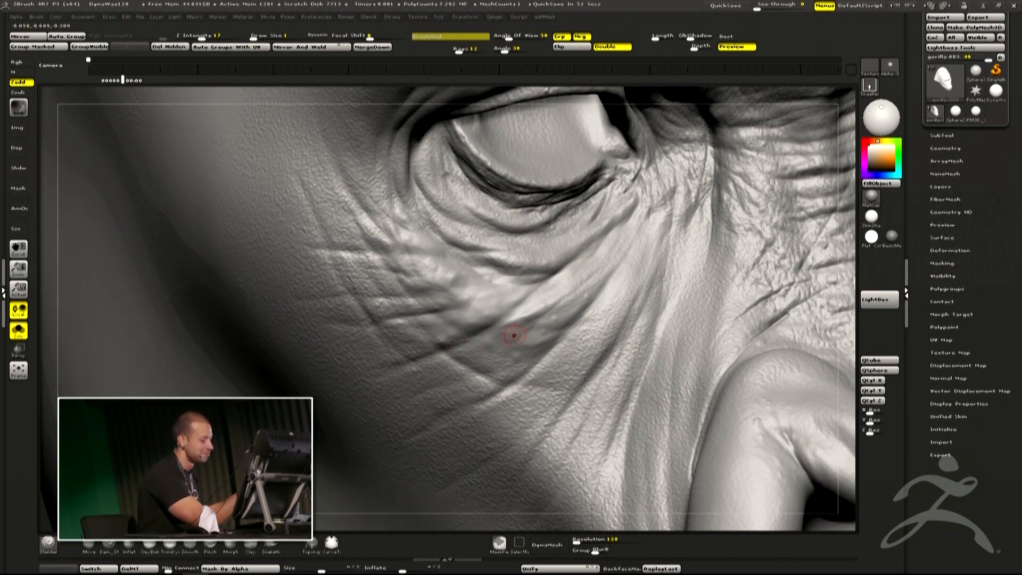
mouse_move(515, 354)
right_mouse_down("alt")
mouse_move(561, 400)
mouse_move(535, 342)
mouse_move(642, 303)
mouse_move(624, 338)
right_mouse_up("alt")
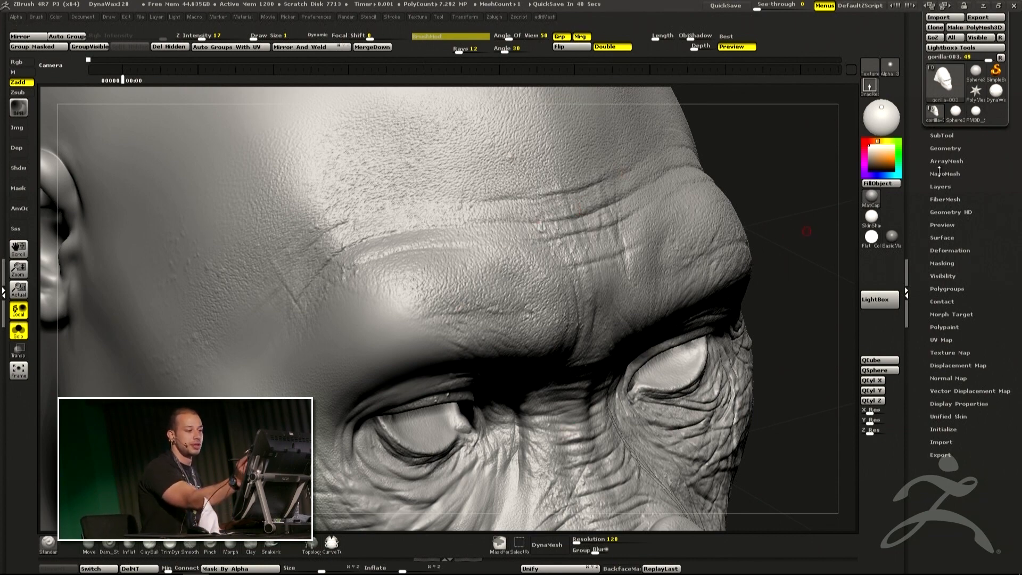
left_click(940, 186)
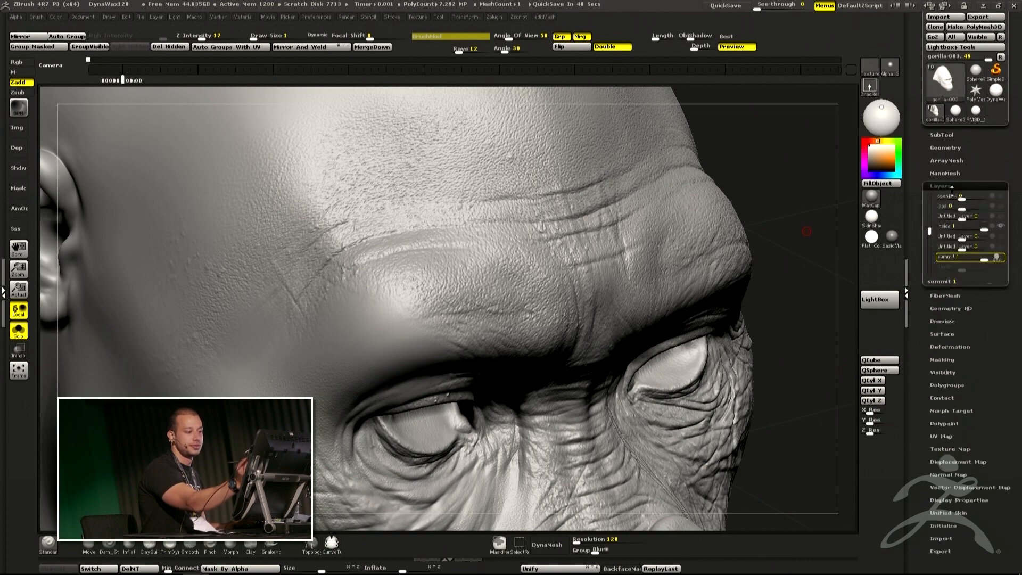
left_click(997, 260)
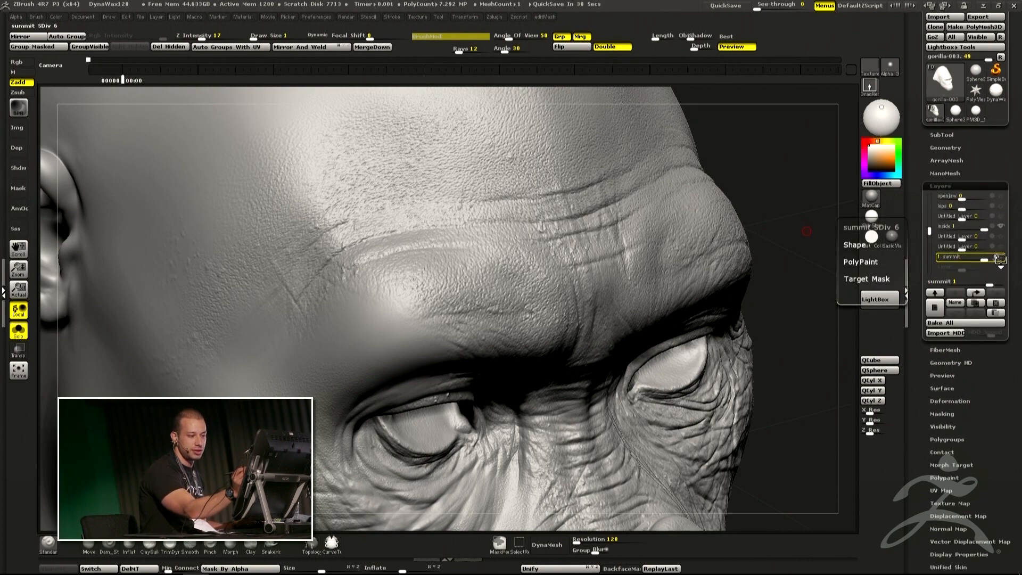
left_click(1000, 259)
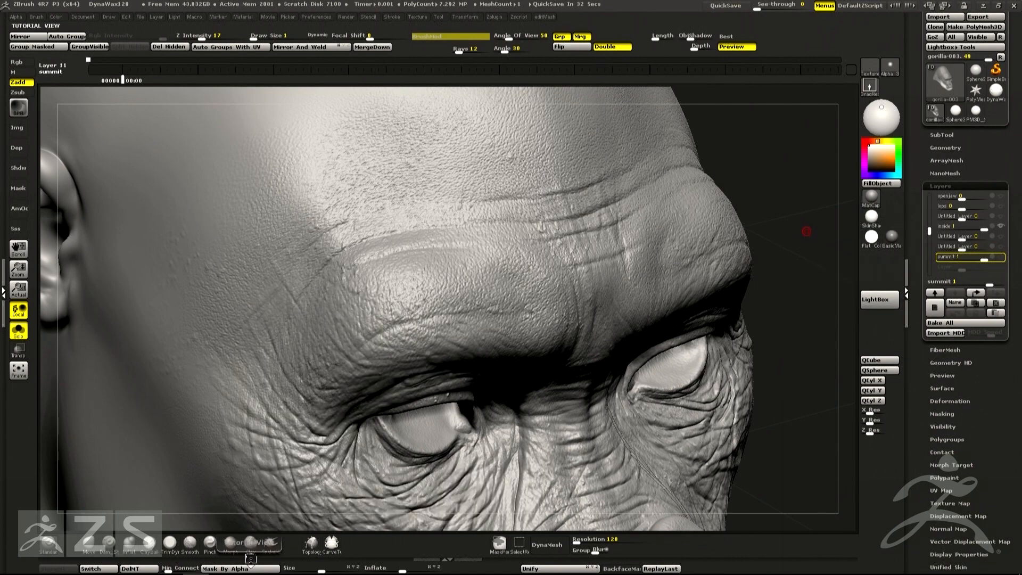
left_click(1000, 258)
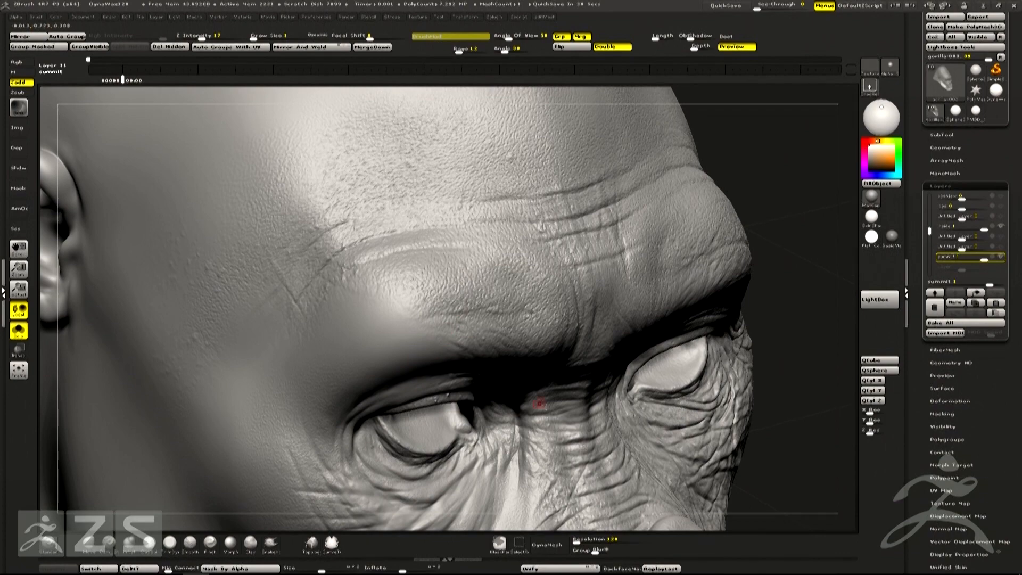
Frame the cheek below the eye and resume recording on the summit layer
right_click_drag(538, 425, 556, 310, "alt")
right_click_drag(588, 312, 573, 340, "ctrl")
right_click_drag(573, 236, 578, 313, "alt")
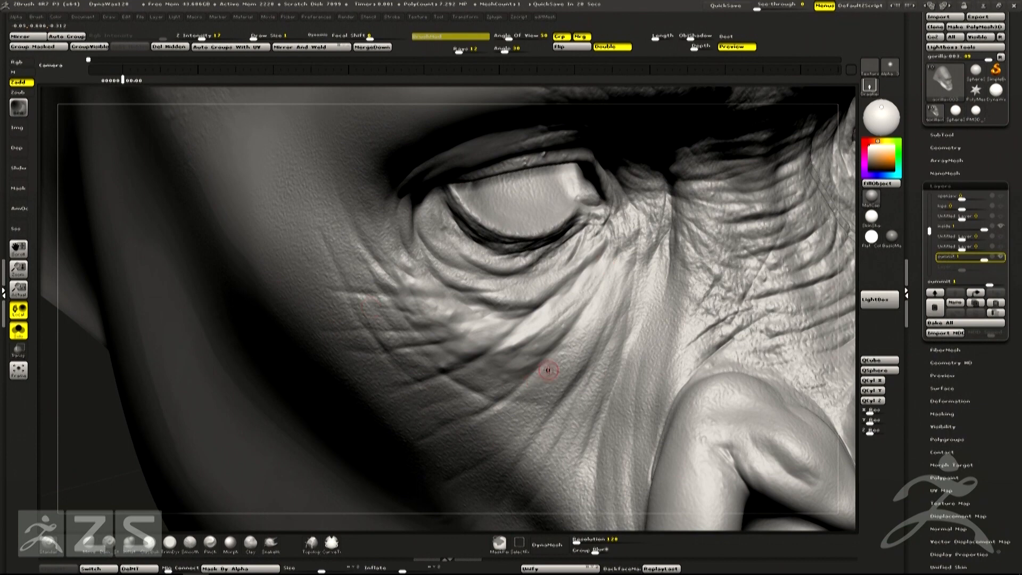
left_click_drag(561, 301, 569, 280, "alt")
left_click(569, 280)
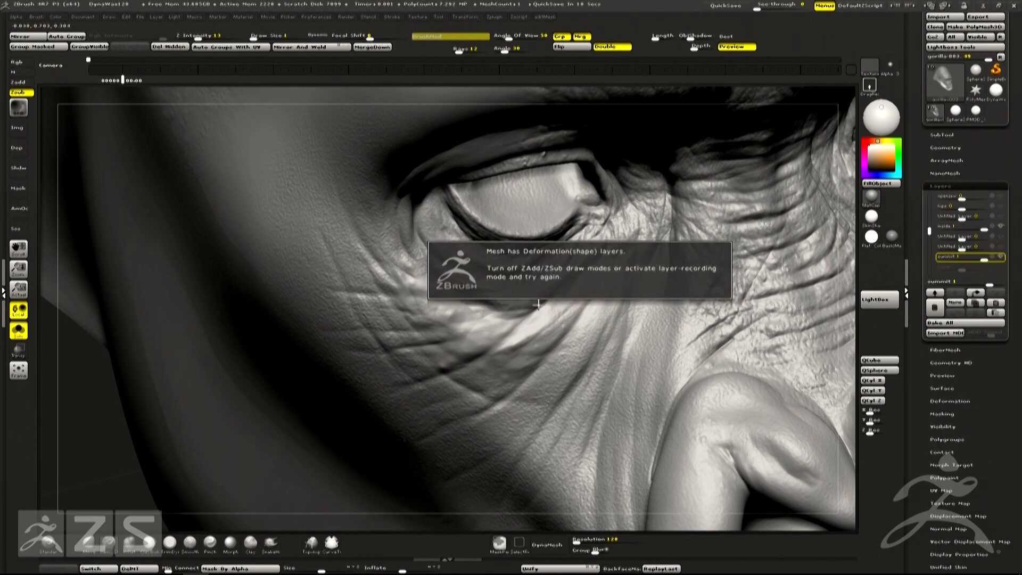
left_click(992, 258)
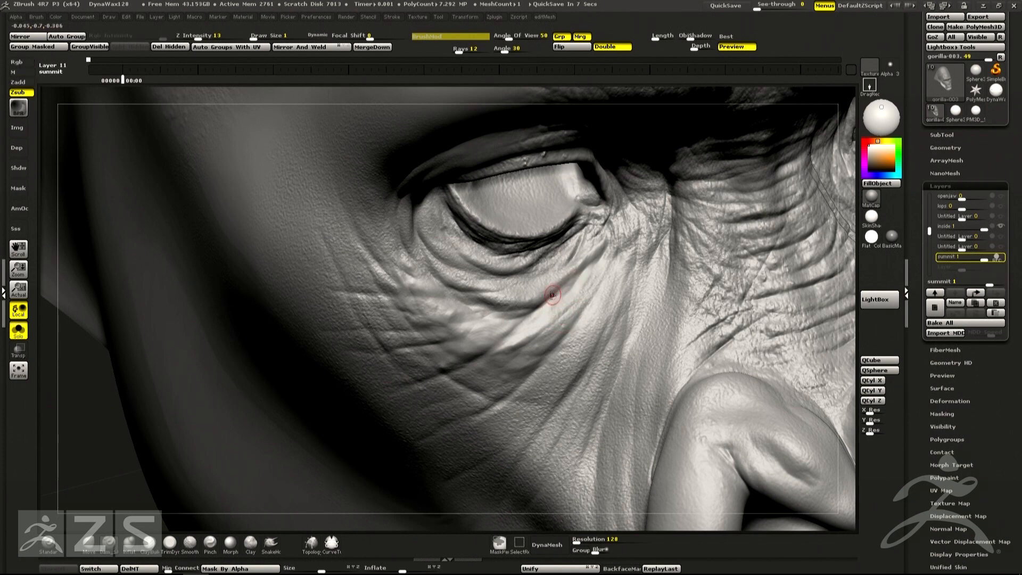
Set Z Intensity to 17 and give the brush the Dots stroke with the alpha turned off
left_click(197, 36)
left_click_drag(198, 36, 202, 36)
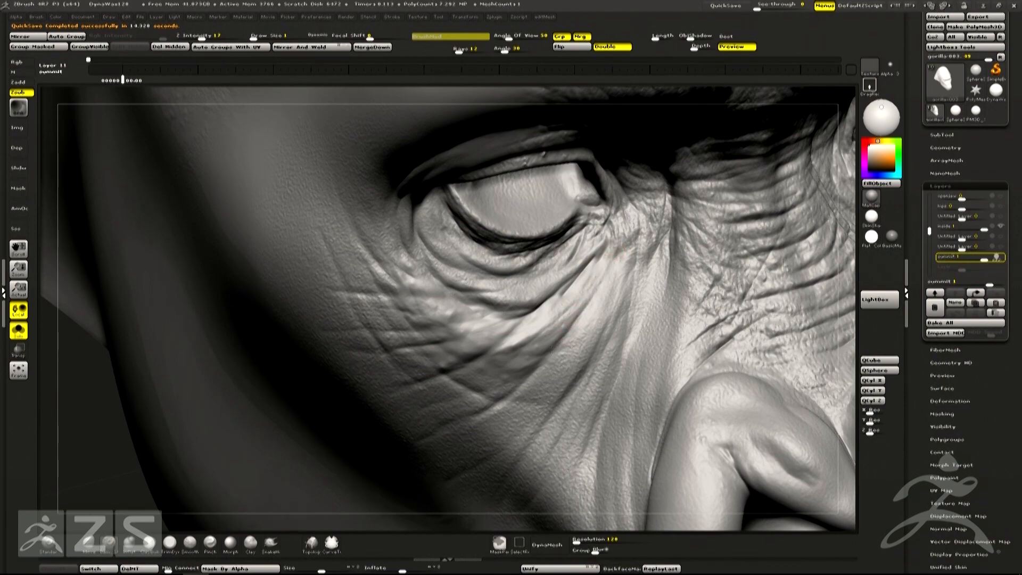
right_click_drag(558, 376, 500, 327)
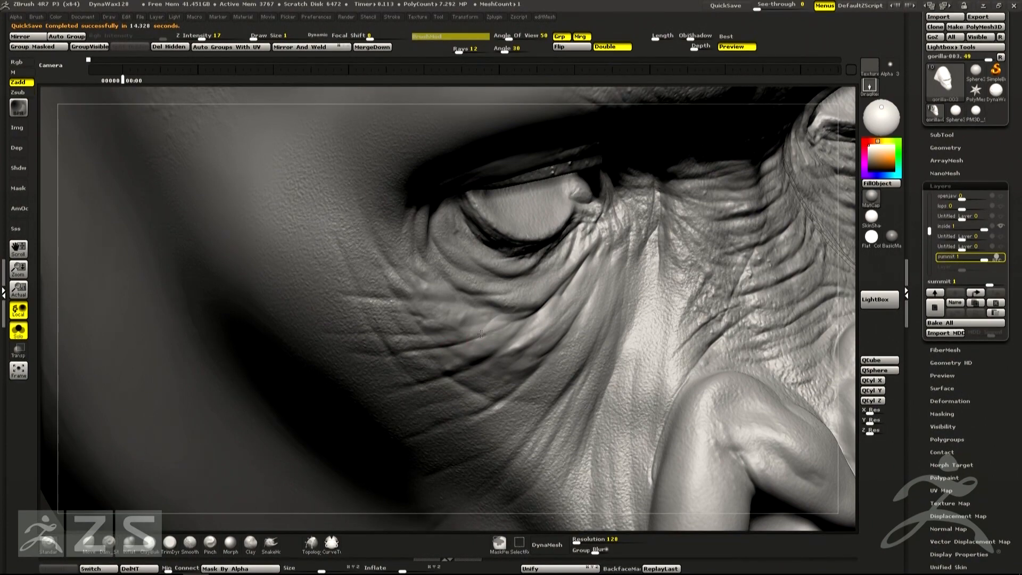
left_click(867, 94)
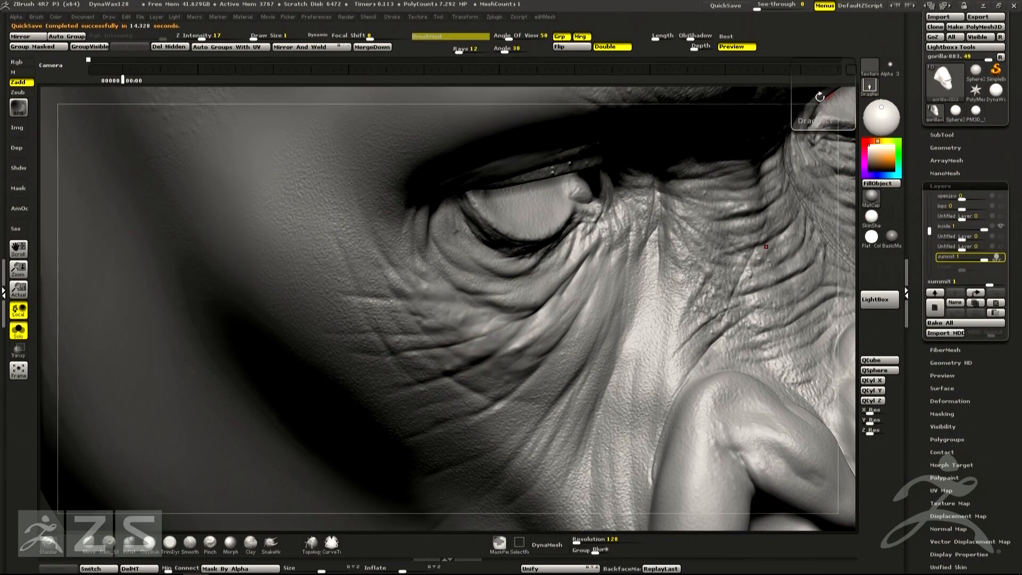
left_click(866, 89)
left_click(582, 107)
left_click(890, 66)
left_click(448, 124)
right_click_drag(530, 328, 585, 372, "ctrl")
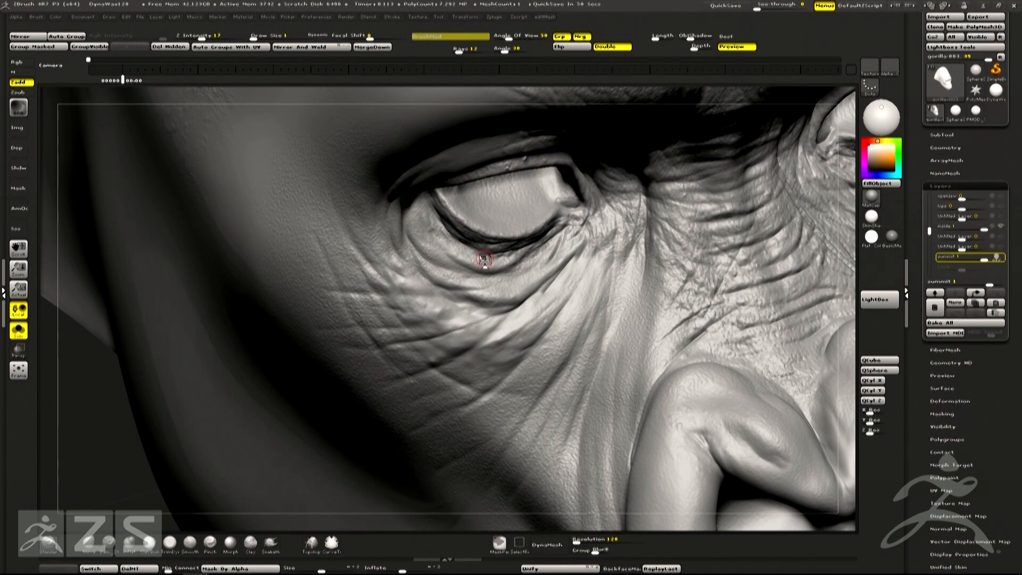
Select the stamps layer and examine the wrinkles around both of the gorilla's eyes and cheeks
right_click_drag(724, 276, 749, 289)
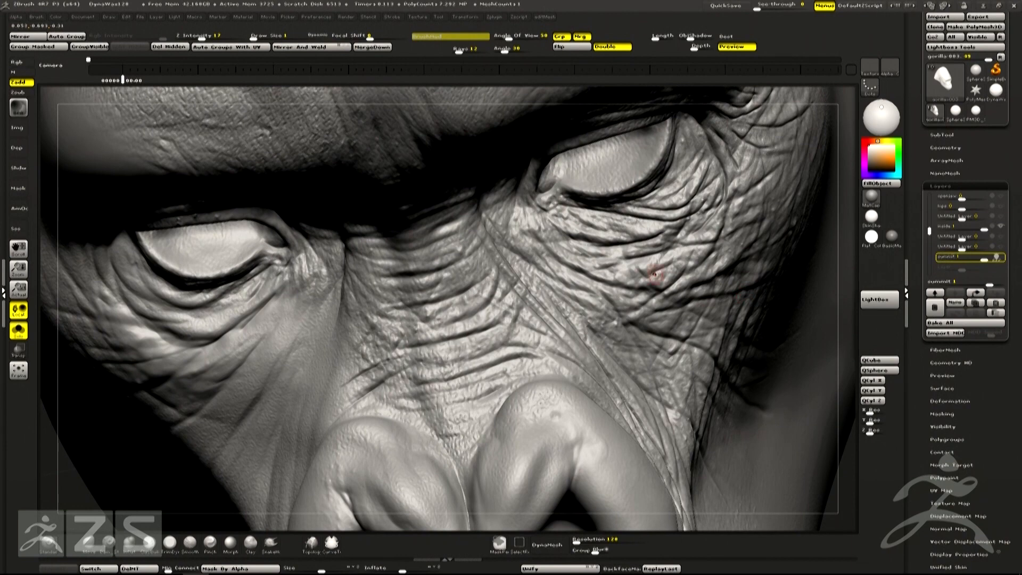
left_click_drag(930, 231, 930, 193)
left_click(993, 216)
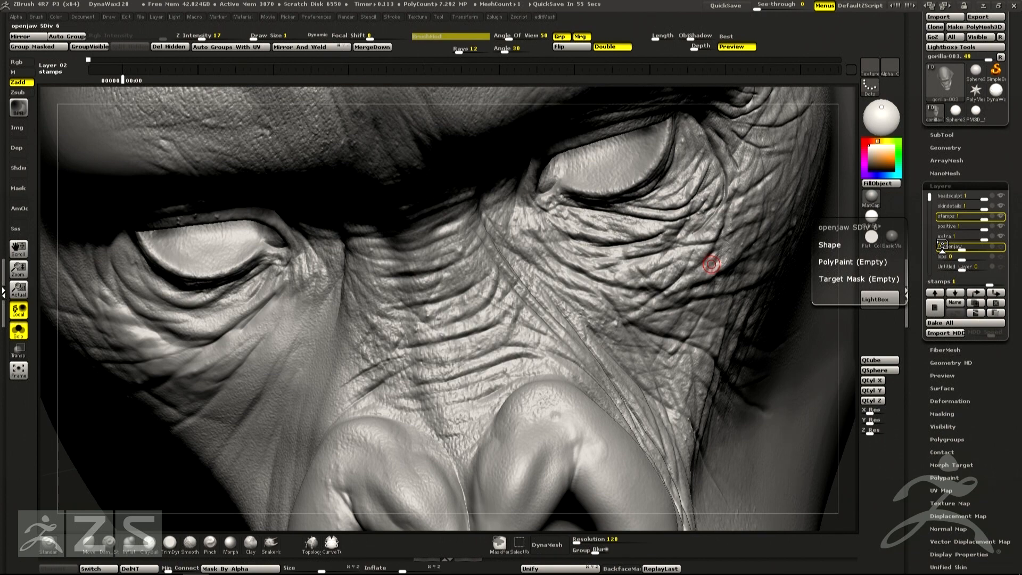
mouse_move(507, 336)
right_mouse_down("alt")
mouse_move(767, 250)
mouse_move(750, 266)
mouse_move(700, 251)
right_mouse_up("alt")
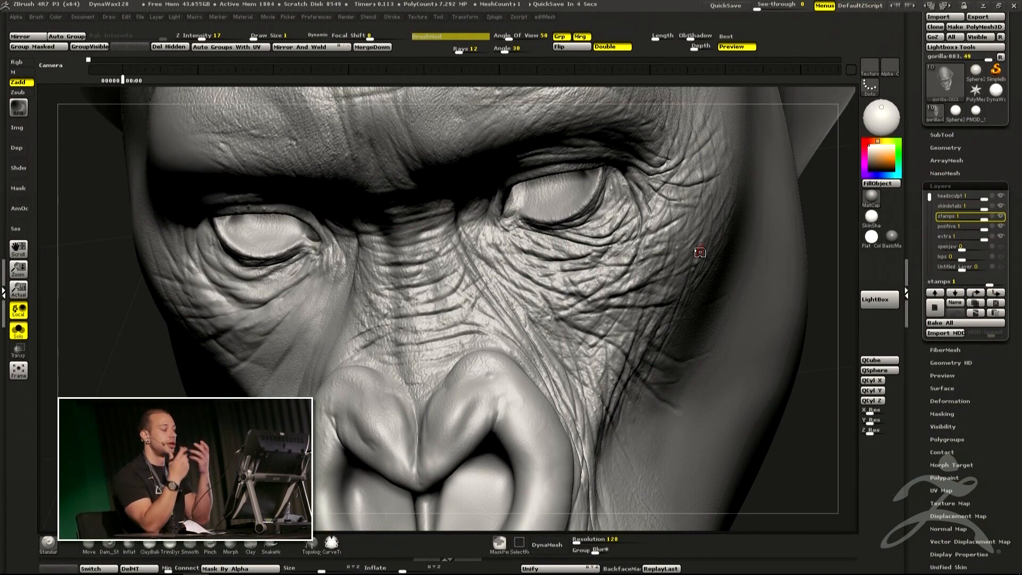
right_click_drag(624, 287, 612, 261)
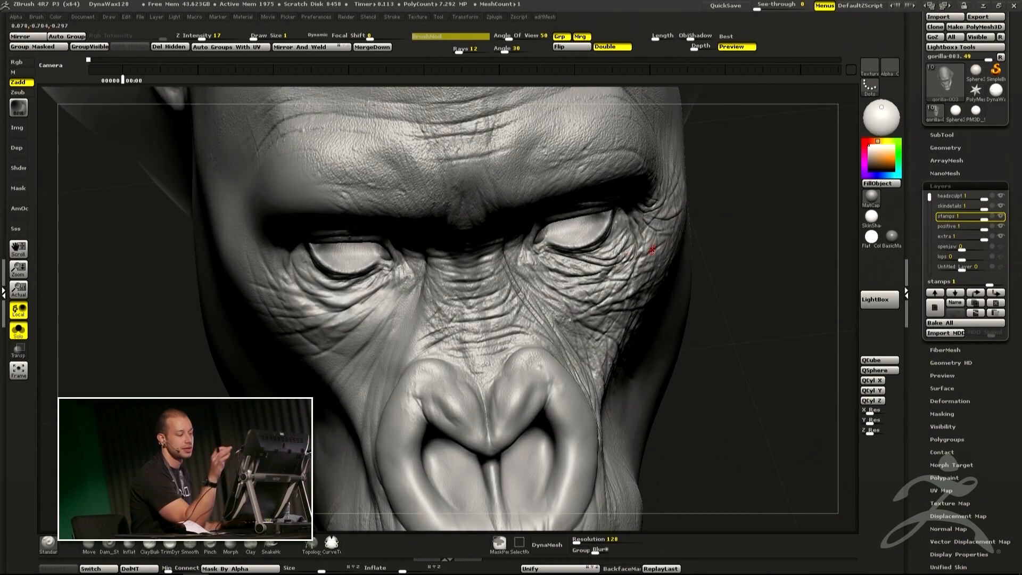
right_click_drag(703, 221, 608, 313)
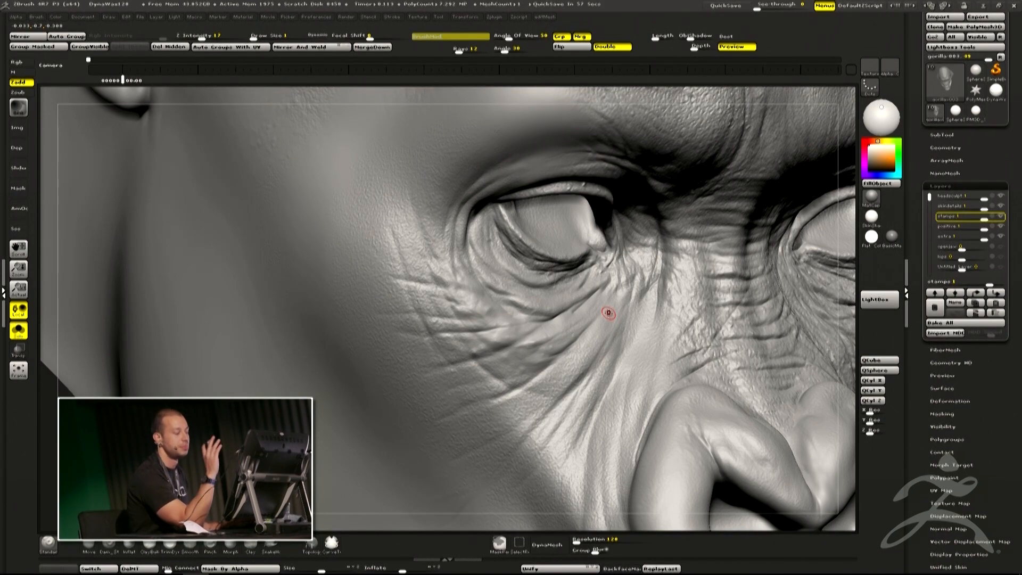
mouse_move(609, 313)
right_mouse_down()
mouse_move(577, 327)
mouse_move(619, 347)
right_mouse_up()
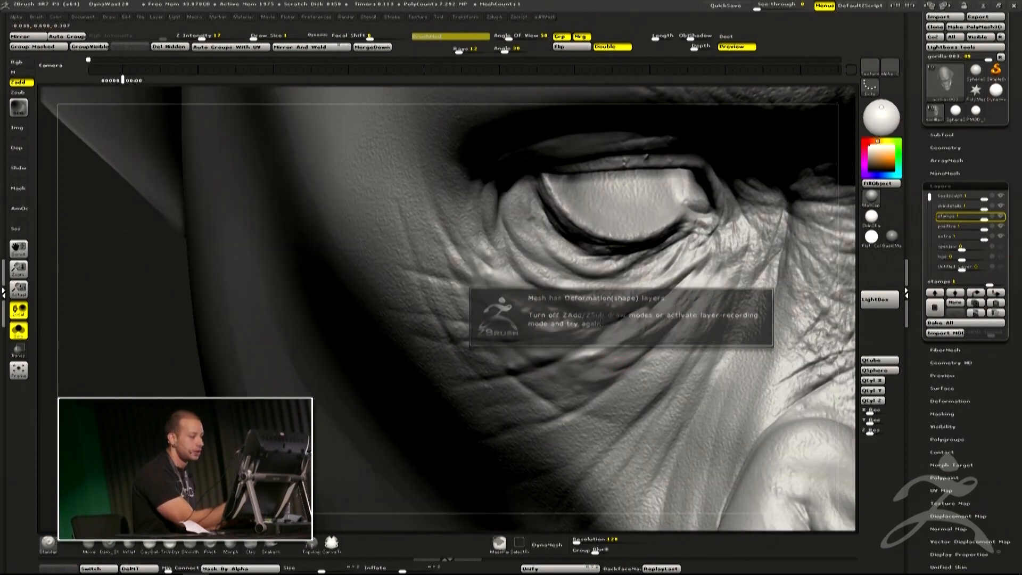
Make the summit layer active with recording on and reframe the cheek below the eye
left_click_drag(930, 197, 931, 237)
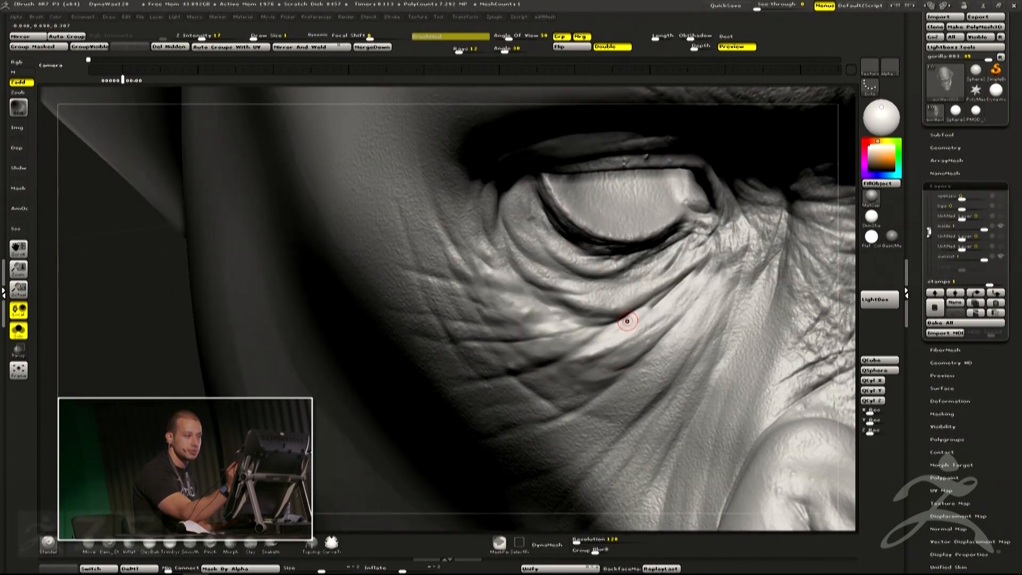
left_click(958, 245)
mouse_move(970, 242)
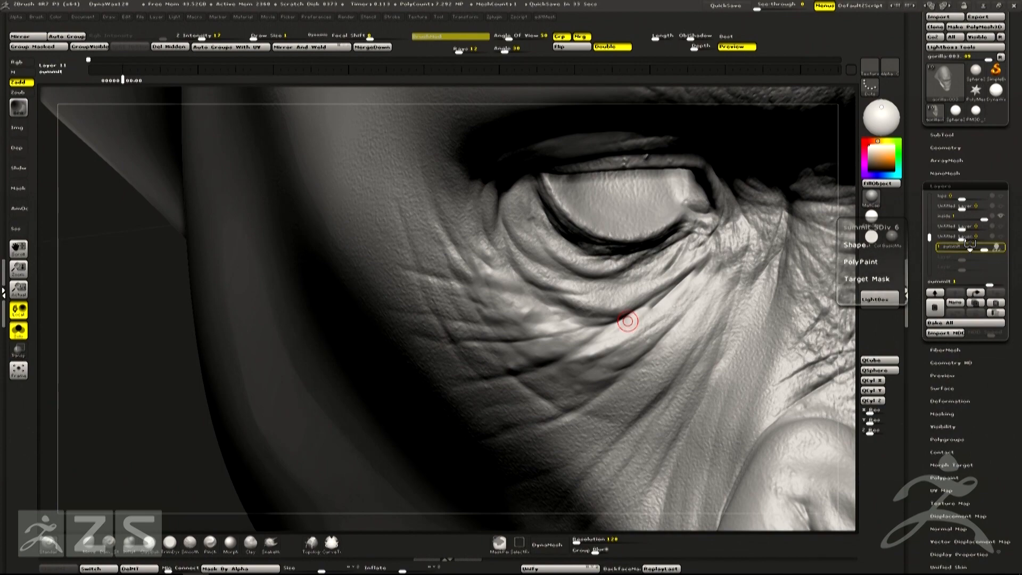
mouse_move(625, 362)
right_mouse_down("alt")
mouse_move(630, 331)
mouse_move(660, 322)
mouse_move(640, 342)
mouse_move(673, 296)
mouse_move(631, 358)
mouse_move(664, 292)
right_mouse_up("alt")
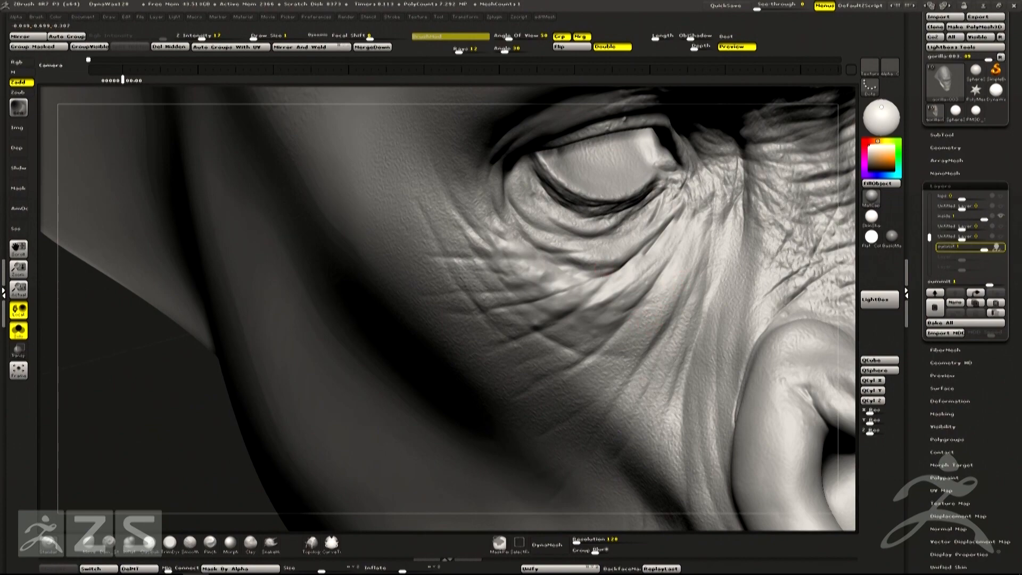
Sculpt fine wrinkles across the eye-bag folds and the upper cheek at Z Intensity 17, checking them from several angles
right_click_drag(567, 273, 583, 278)
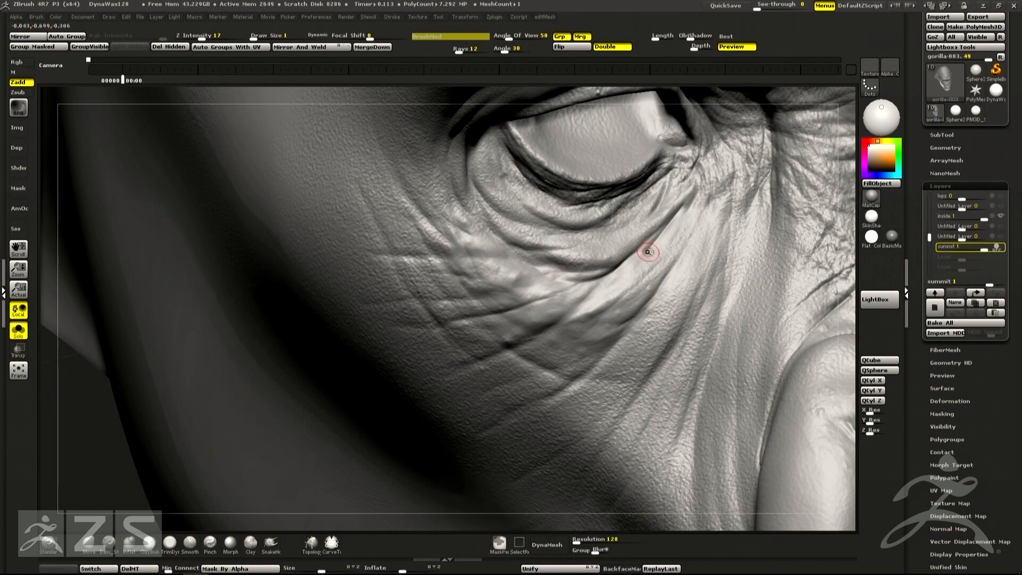
key("b")
mouse_move(665, 269)
right_mouse_down()
mouse_move(685, 276)
mouse_move(673, 274)
right_mouse_up()
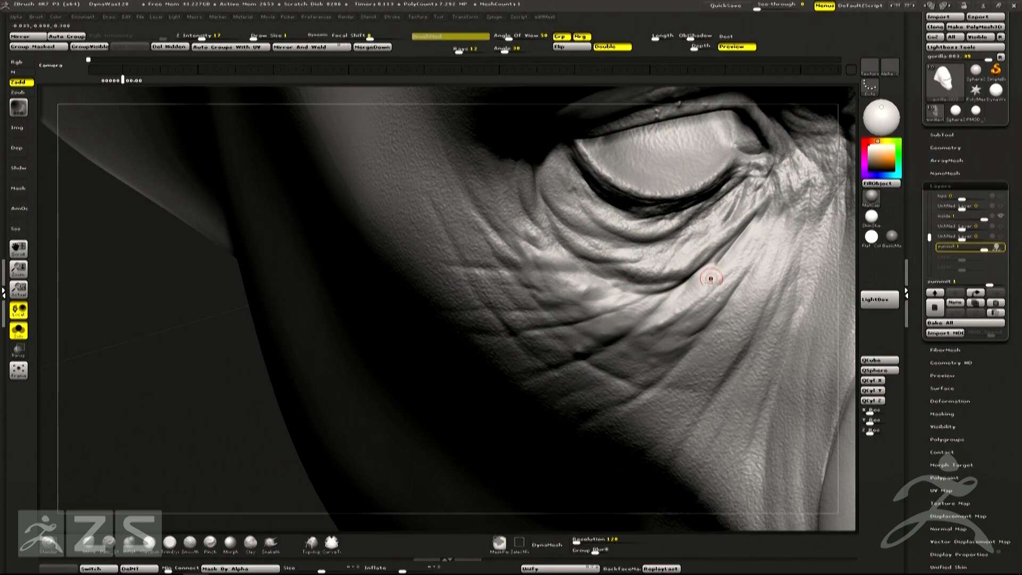
right_click_drag(689, 288, 722, 211)
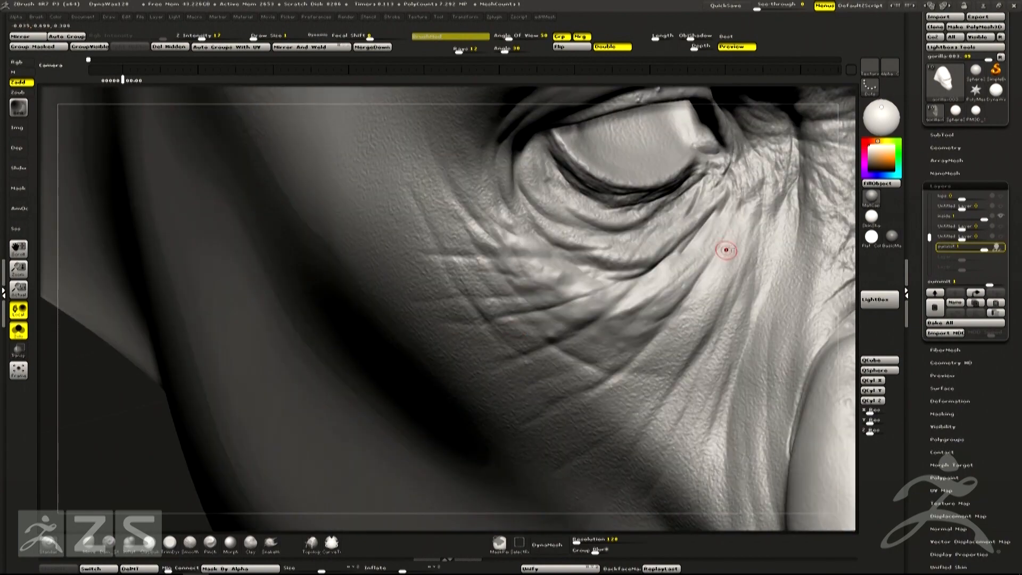
right_click_drag(673, 269, 658, 311)
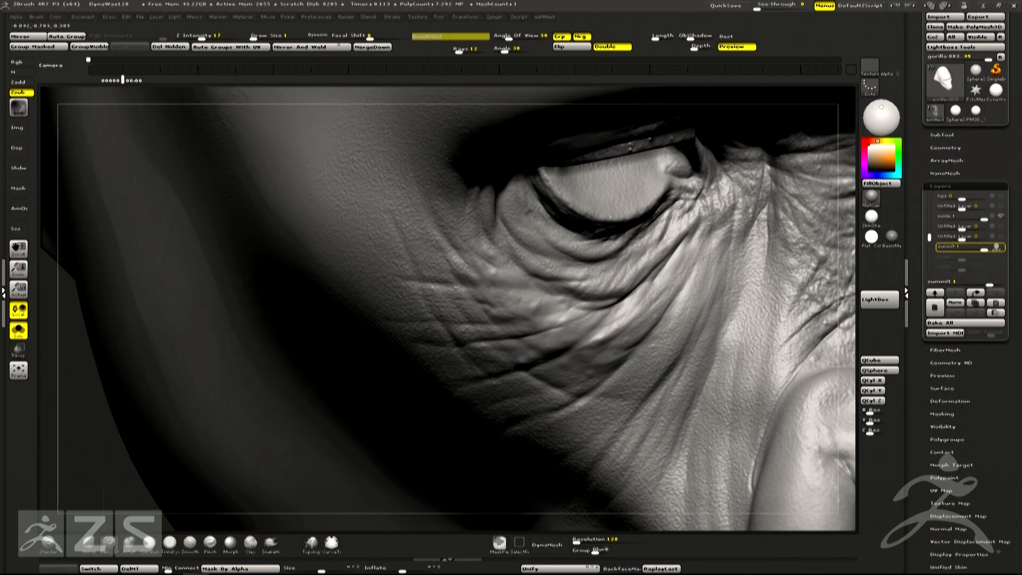
right_click_drag(586, 344, 640, 296)
right_click_drag(628, 332, 653, 383, "ctrl")
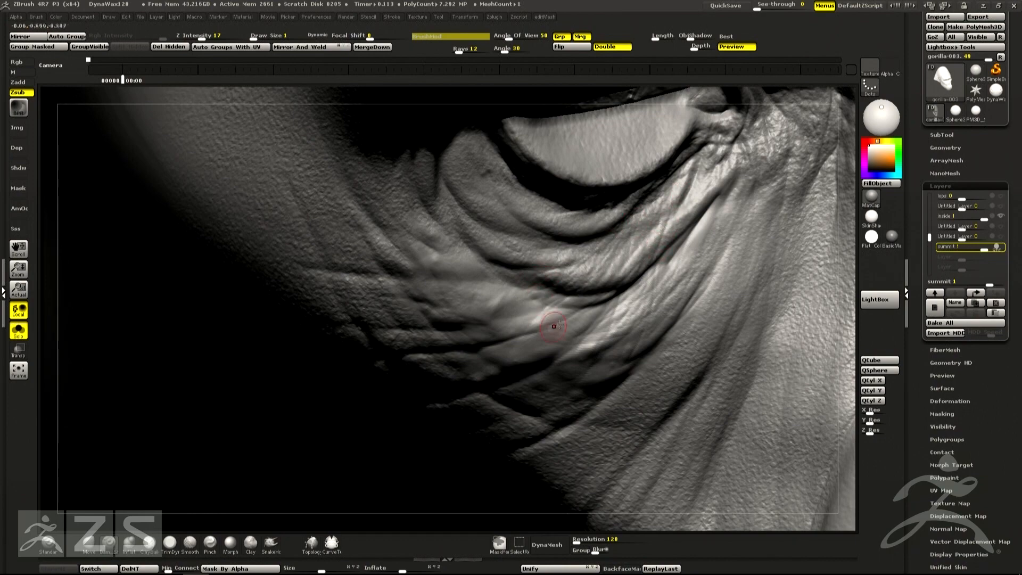
key("shift")
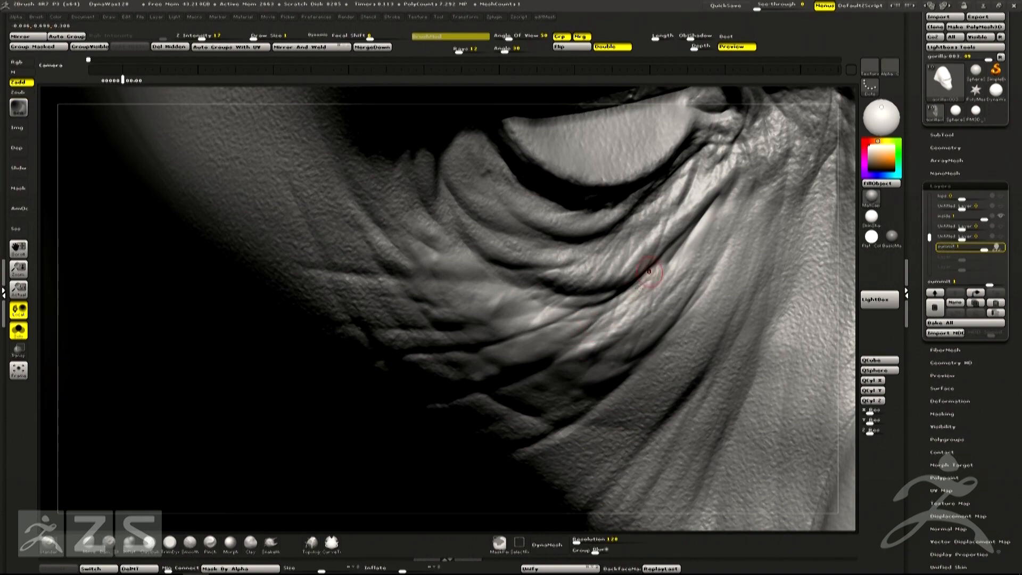
right_click_drag(629, 317, 508, 294)
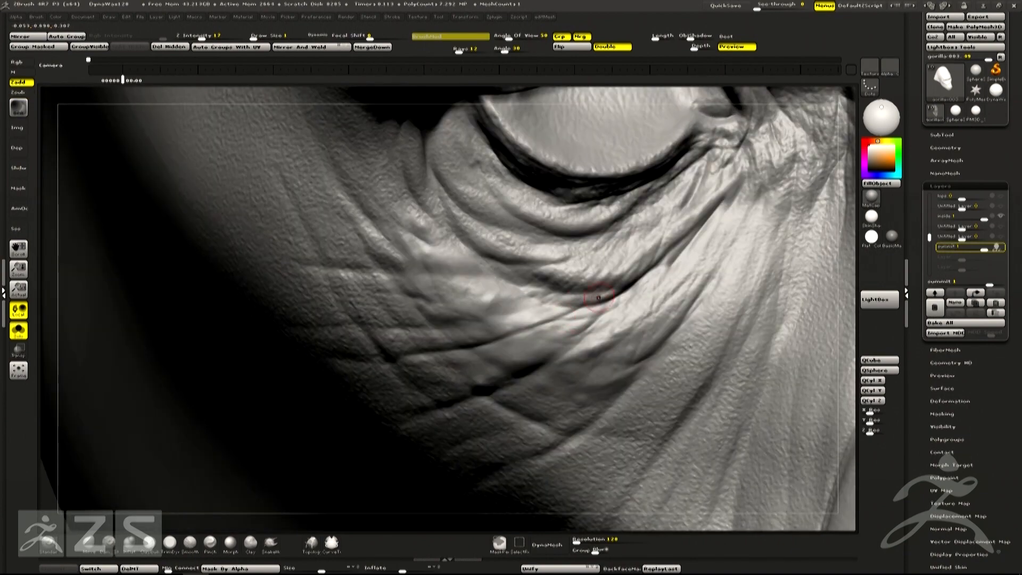
right_click_drag(581, 278, 584, 302)
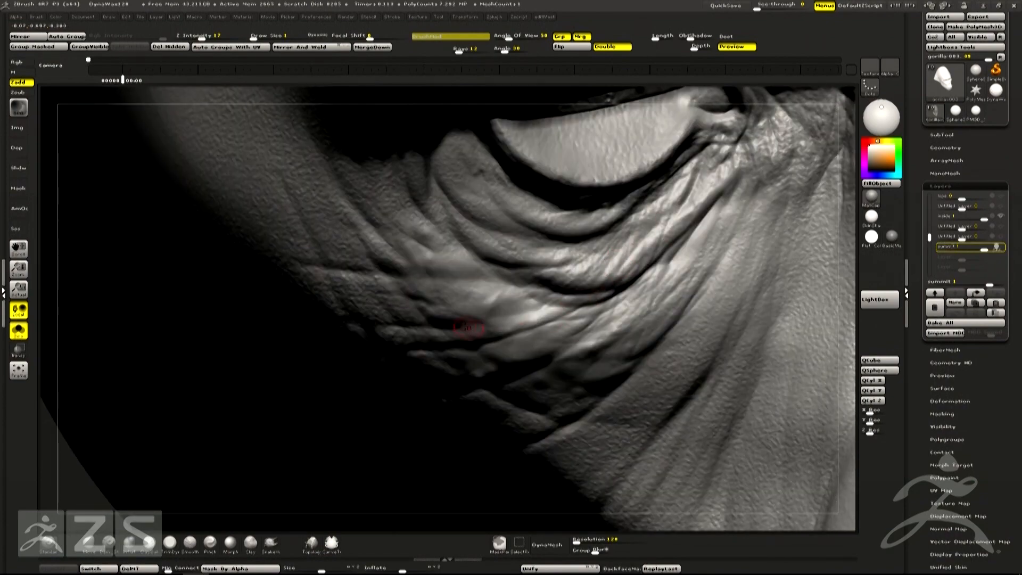
Carve creases between the raised folds just below the eye bag
key("alt")
mouse_move(465, 325)
left_mouse_down("alt")
mouse_move(541, 322)
mouse_move(502, 300)
mouse_move(513, 292)
mouse_move(548, 302)
left_mouse_up("alt")
left_click_drag(502, 275, 591, 286, "alt")
Refine the wrinkles under the eye bag, switching to the Clay brush and the Dam_Standard brush
key("b")
key("c")
key("l")
key("b")
key("d")
key("s")
right_click_drag(590, 305, 510, 238)
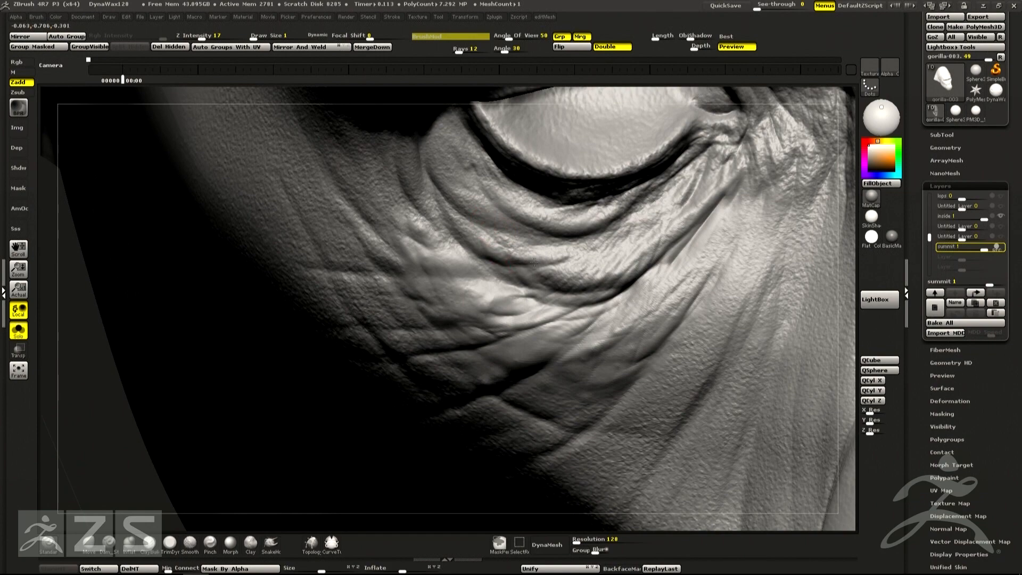
key("alt")
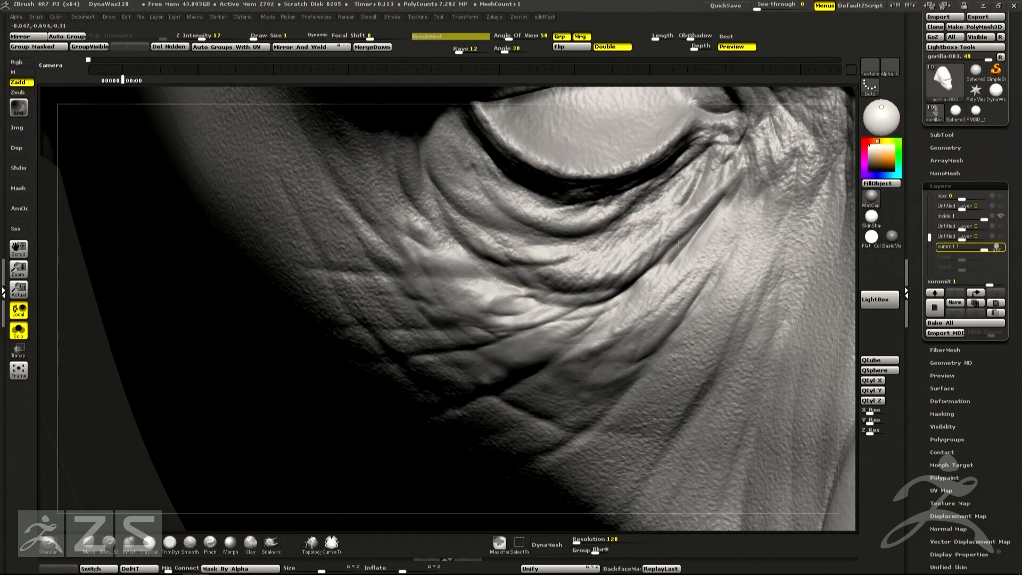
Check the wrinkles on the whole gorilla head from both sides and return to the cheek below the eye
right_click_drag(674, 251, 716, 283, "ctrl")
right_click_drag(773, 304, 658, 347)
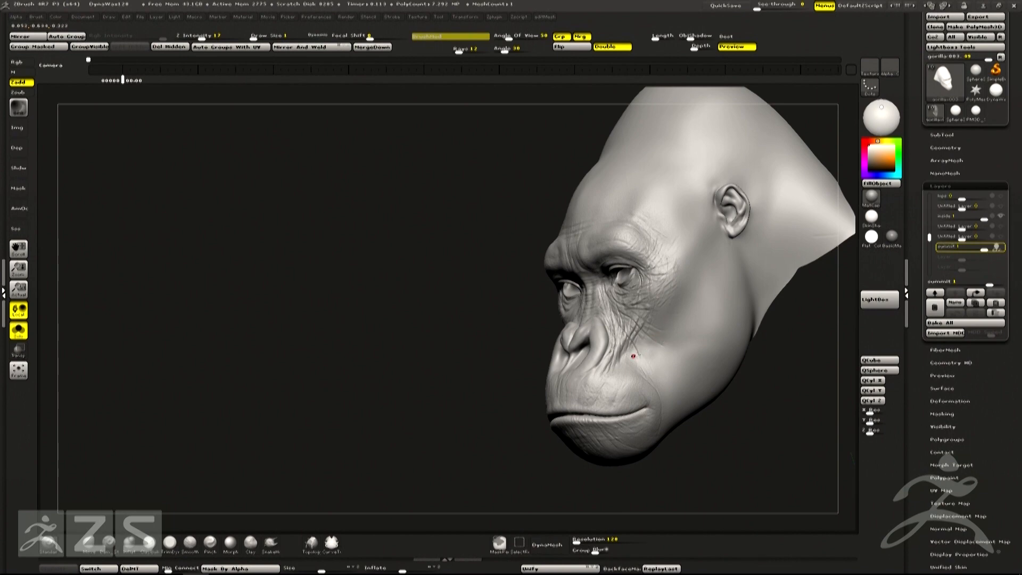
right_click_drag(769, 339, 806, 328)
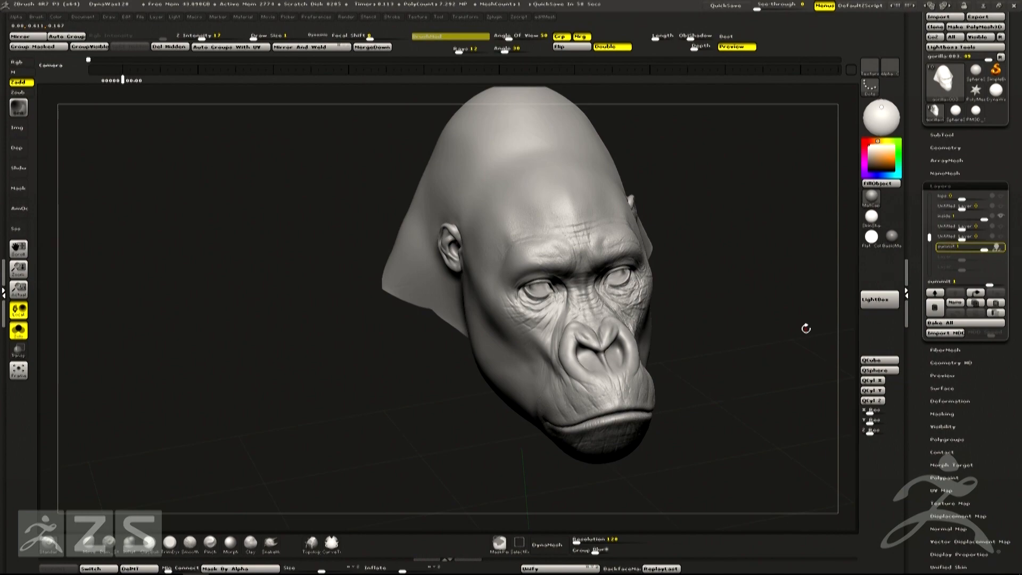
right_click_drag(532, 304, 504, 341, "ctrl")
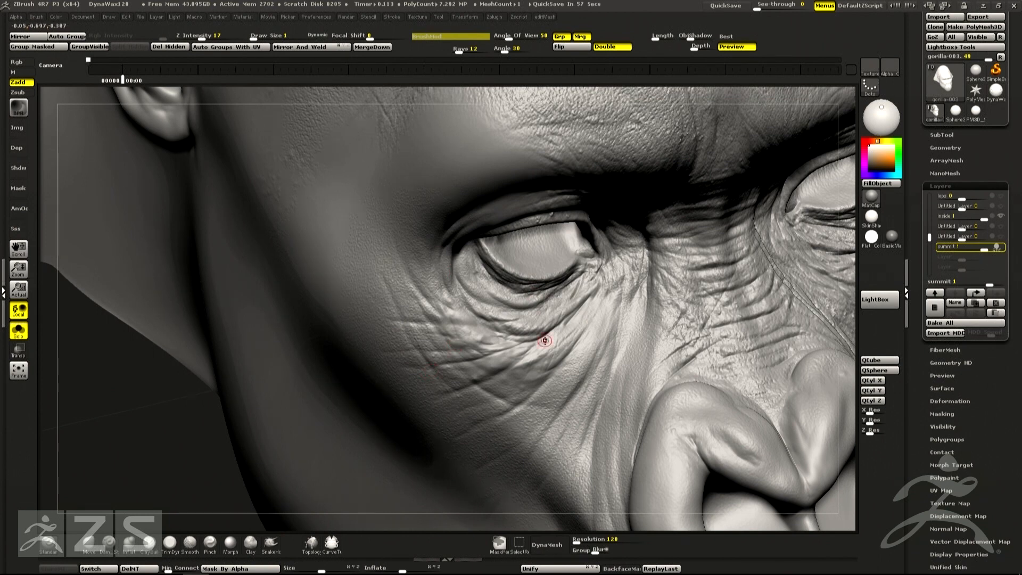
Examine the wrinkles under the eye and across the cheek up close, from the side and on the whole gorilla head
right_click_drag(522, 366, 516, 330, "ctrl")
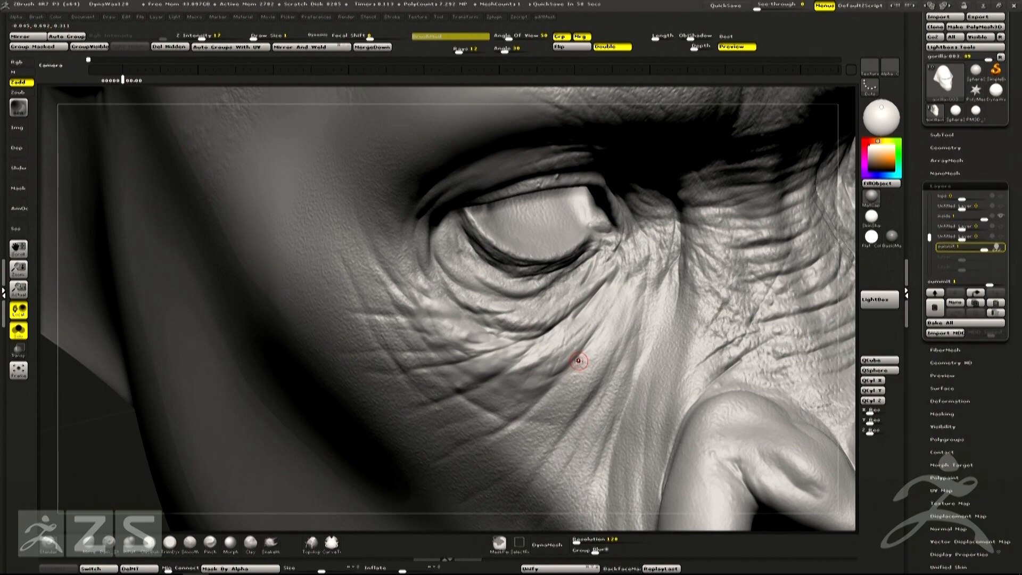
mouse_move(534, 355)
right_mouse_down("alt")
mouse_move(607, 297)
mouse_move(602, 333)
right_mouse_up("alt")
right_click_drag(453, 289, 394, 322, "alt")
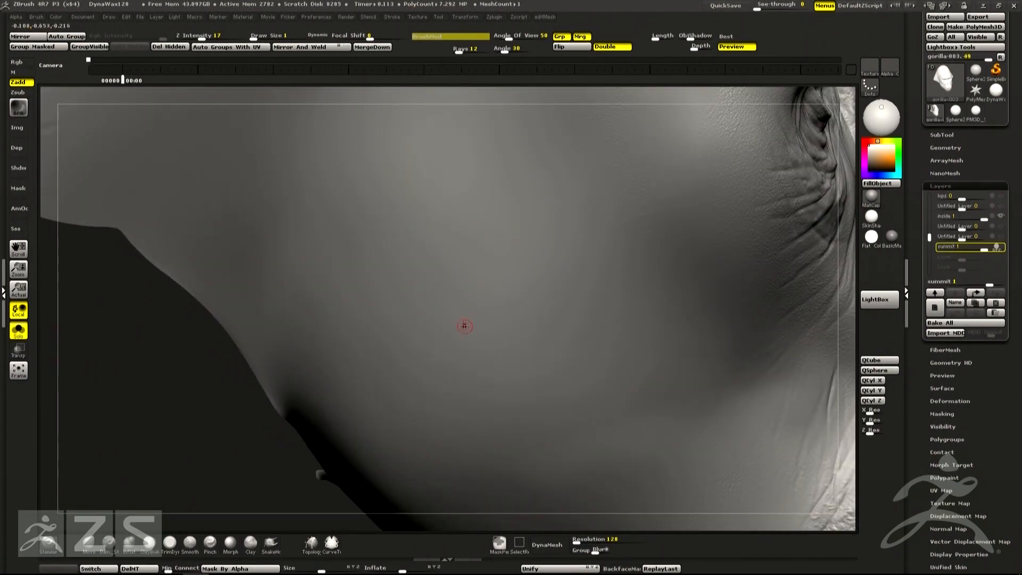
right_click_drag(474, 242, 500, 358, "alt")
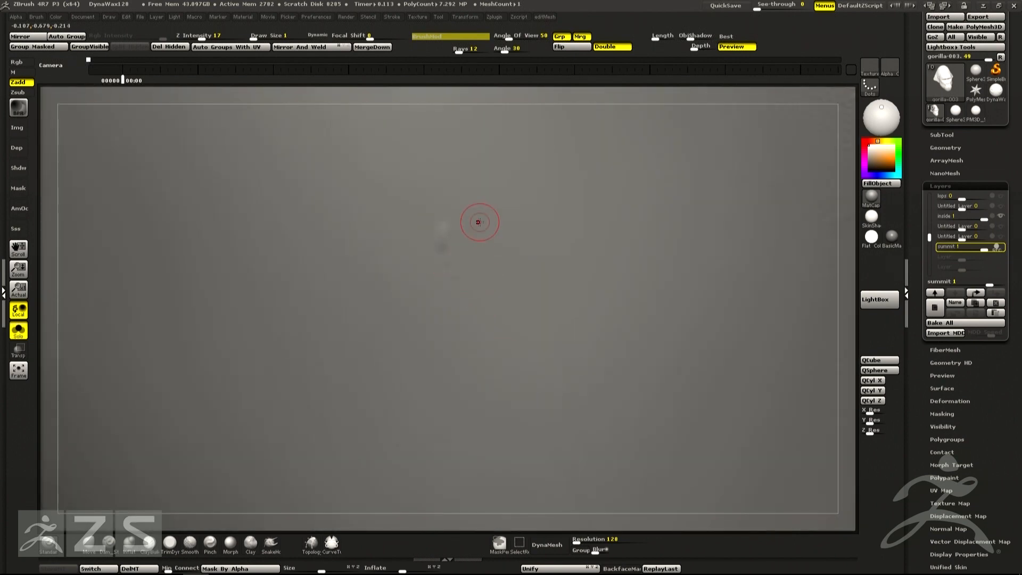
right_click_drag(480, 222, 580, 242, "ctrl")
right_click_drag(689, 251, 631, 283, "alt")
right_click_drag(708, 289, 556, 323, "alt")
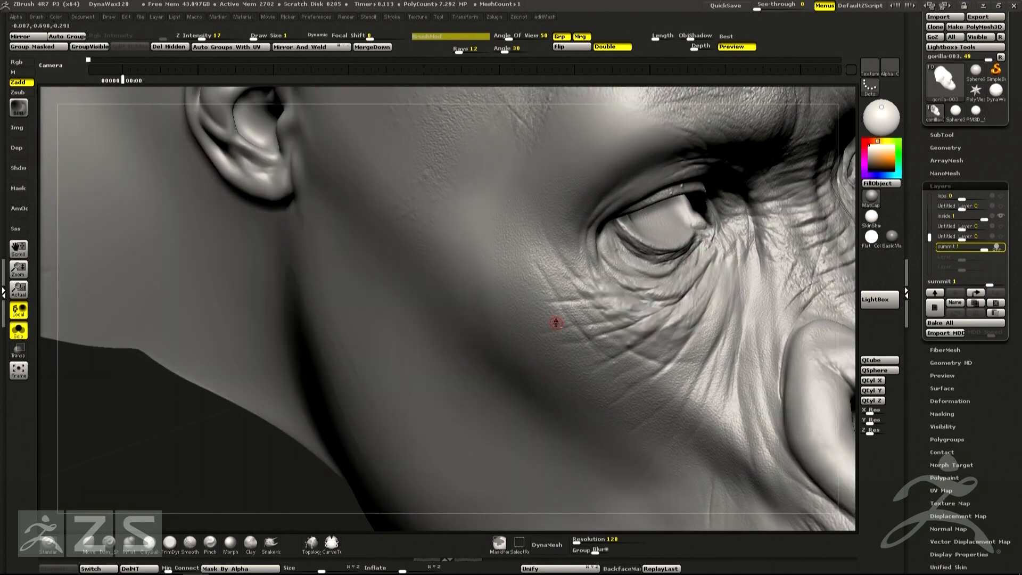
right_click_drag(665, 289, 635, 283, "ctrl")
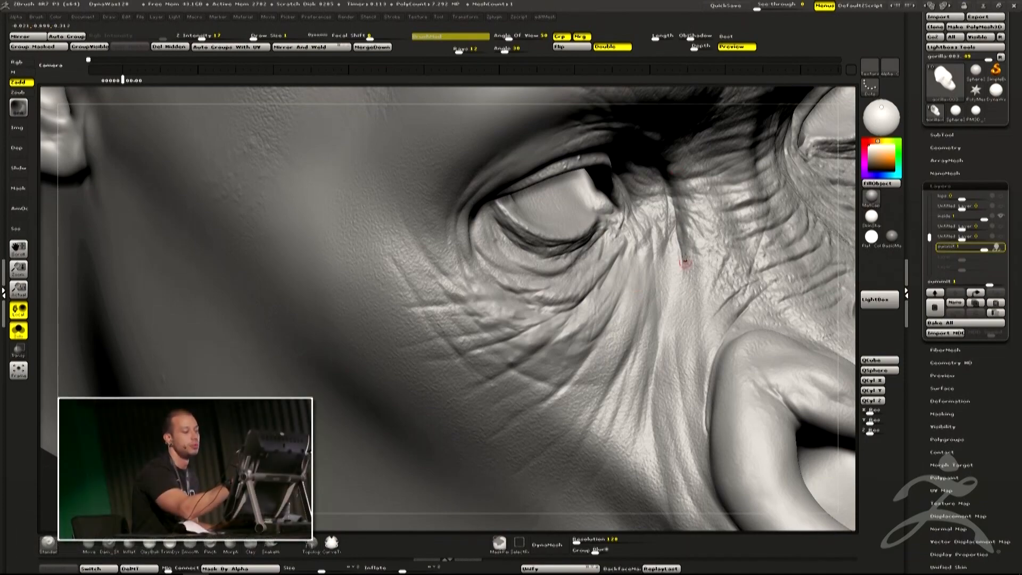
right_click_drag(691, 314, 687, 333, "ctrl")
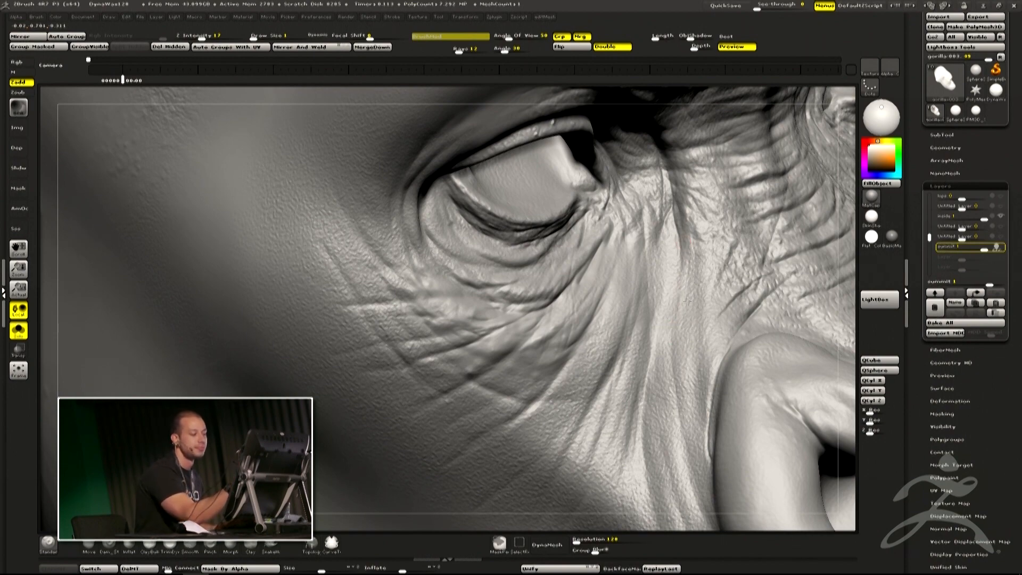
mouse_move(692, 359)
right_mouse_down("ctrl")
mouse_move(694, 292)
mouse_move(678, 346)
mouse_move(679, 321)
mouse_move(734, 285)
mouse_move(738, 252)
mouse_move(746, 286)
mouse_move(701, 314)
right_mouse_up("ctrl")
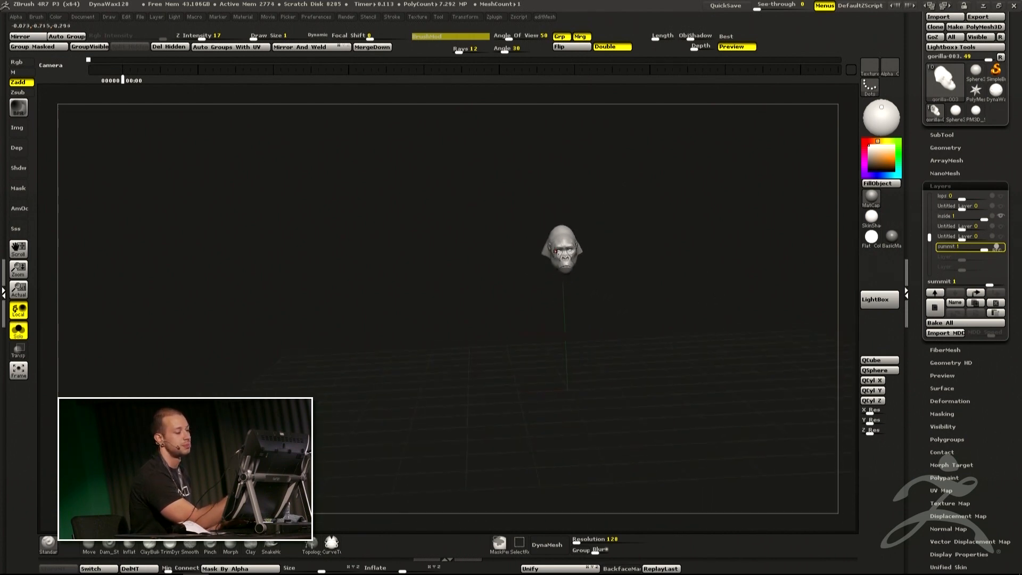
Sculpt a deep curved fold between the cheek and the nostril at Draw Size 2, checking it on the whole head and from other angles
mouse_move(656, 254)
right_mouse_down("ctrl")
mouse_move(689, 361)
mouse_move(714, 358)
mouse_move(689, 420)
mouse_move(680, 273)
mouse_move(561, 358)
mouse_move(638, 336)
mouse_move(594, 324)
mouse_move(545, 345)
mouse_move(547, 292)
right_mouse_up("ctrl")
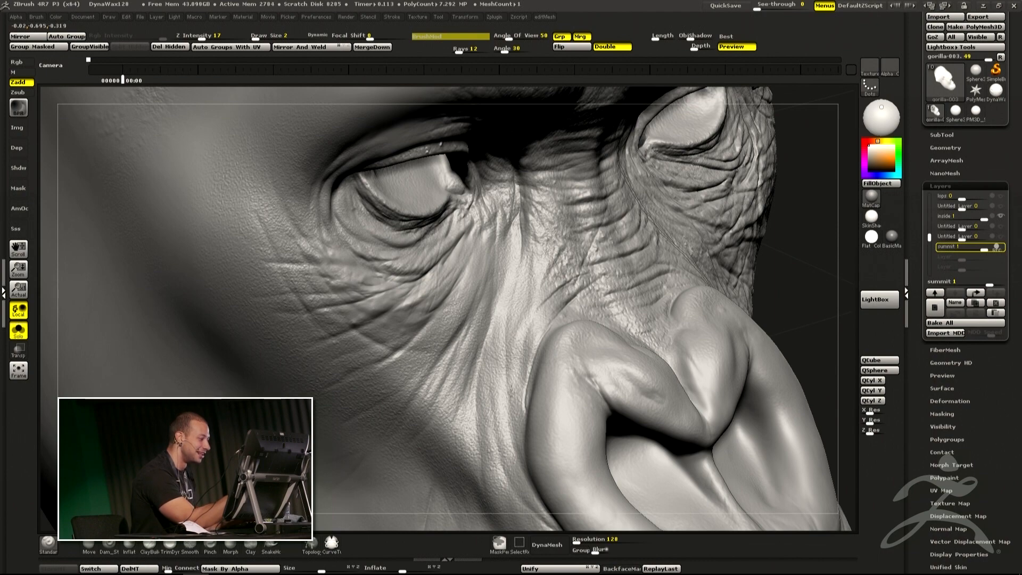
mouse_move(535, 321)
left_mouse_down()
mouse_move(511, 396)
mouse_move(602, 266)
mouse_move(511, 395)
left_mouse_up()
left_click_drag(848, 248, 834, 252)
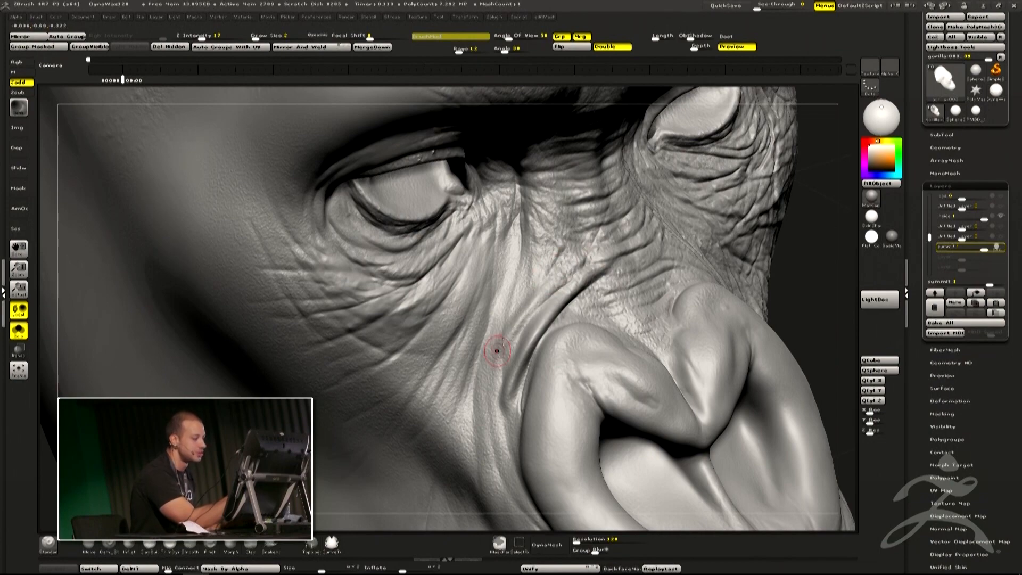
left_click_drag(778, 226, 776, 232)
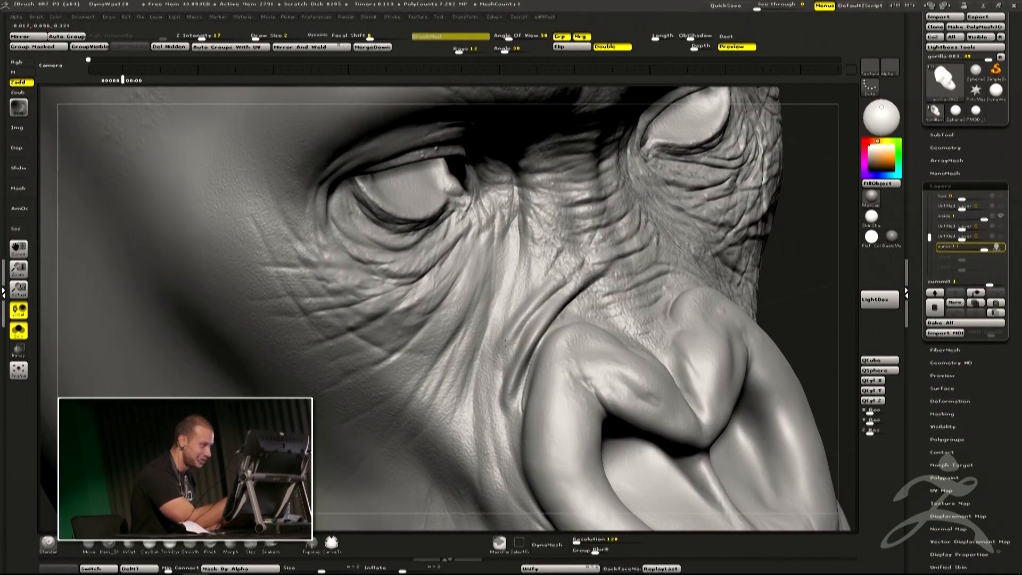
left_click_drag(804, 299, 722, 270, "alt")
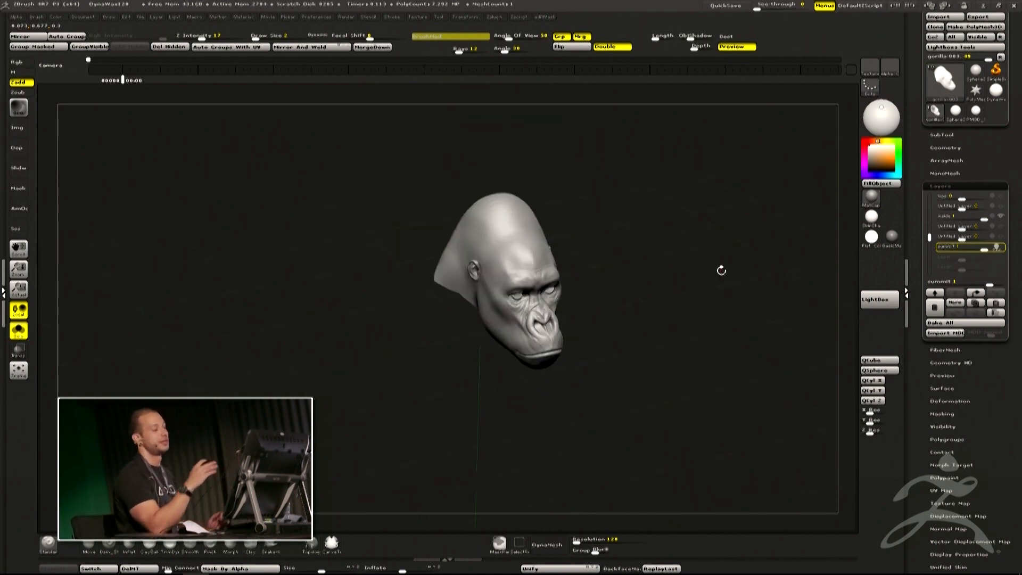
left_click_drag(666, 291, 691, 330)
mouse_move(553, 354)
left_mouse_down()
mouse_move(533, 341)
mouse_move(621, 293)
mouse_move(587, 342)
left_mouse_up()
right_click_drag(559, 334, 559, 293, "ctrl")
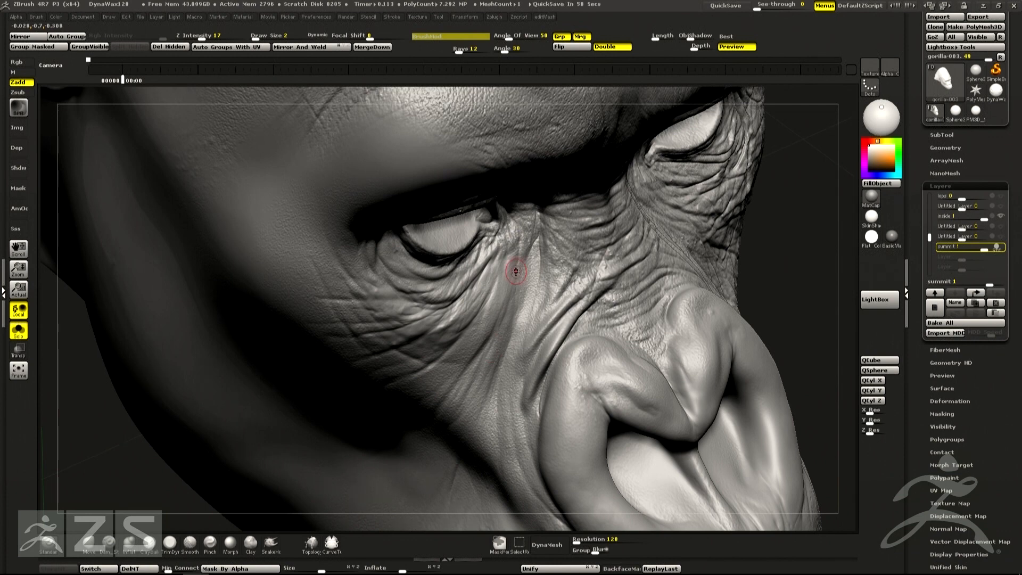
left_click_drag(772, 257, 774, 223)
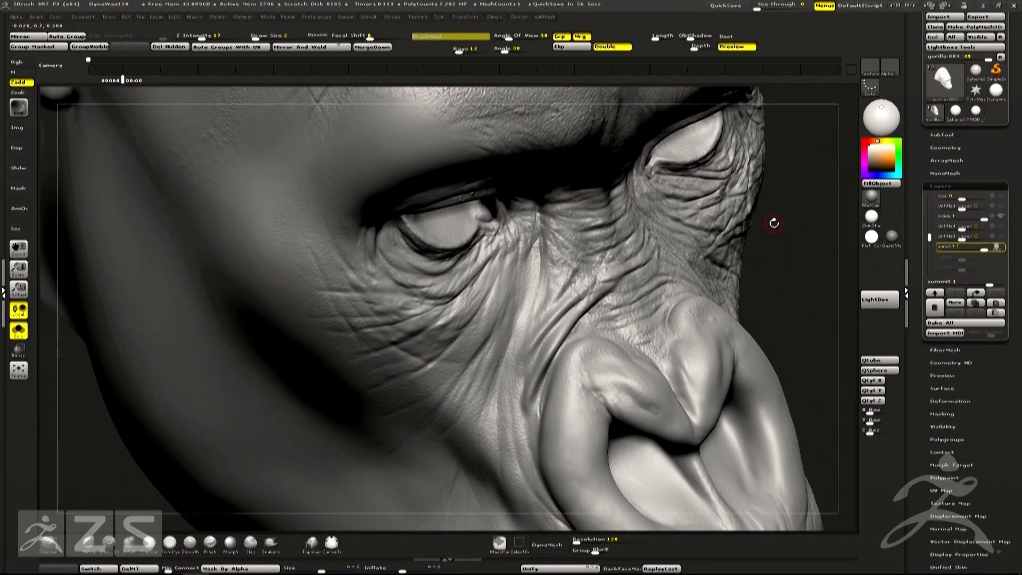